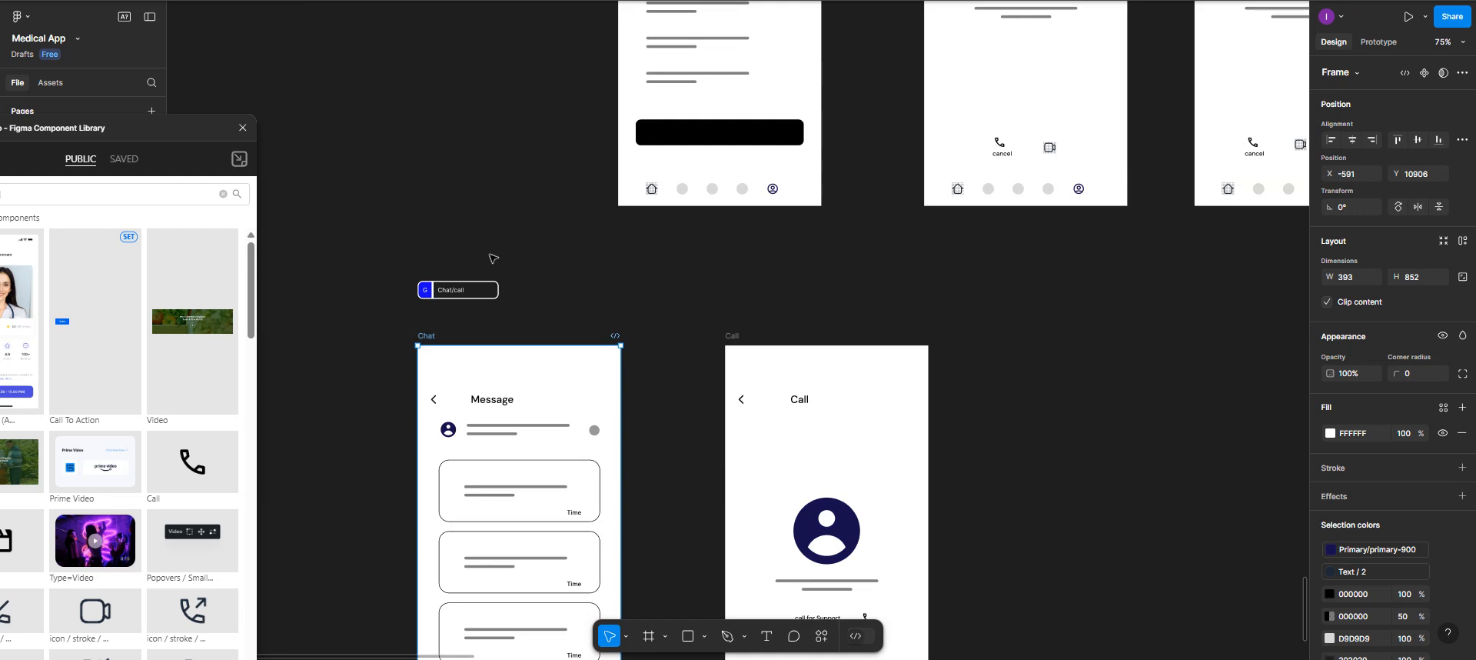
# Place a copy of the Saved History label from the flow list below the Chat screen.
pyautogui.scroll(20, 494, 259)
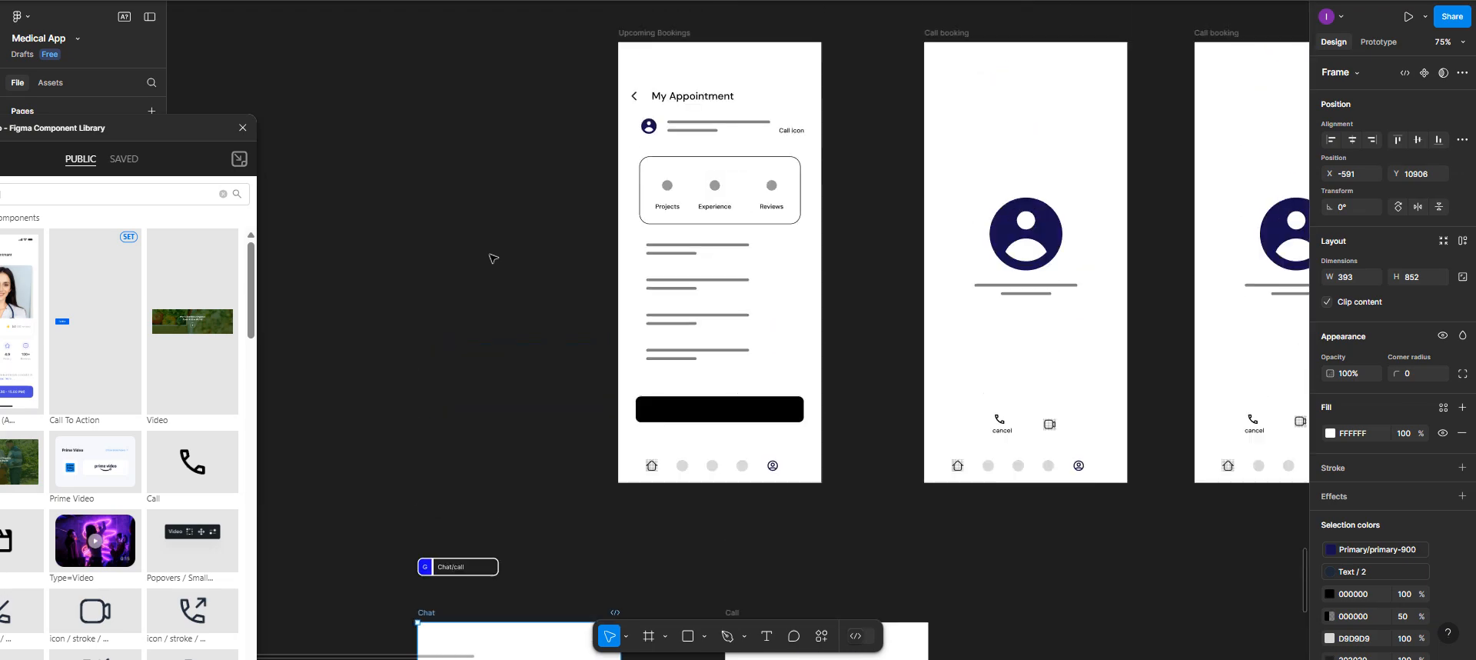
pyautogui.scroll(20, 494, 259)
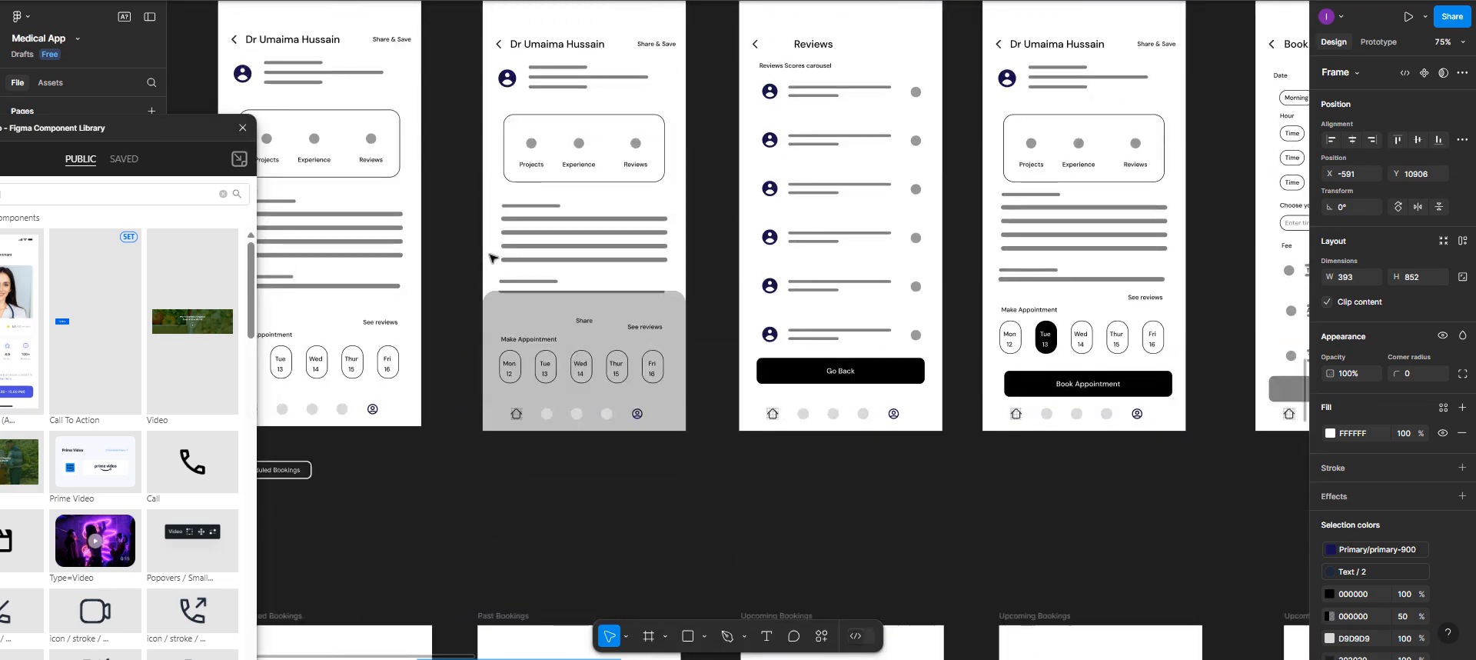
pyautogui.scroll(20, 493, 259)
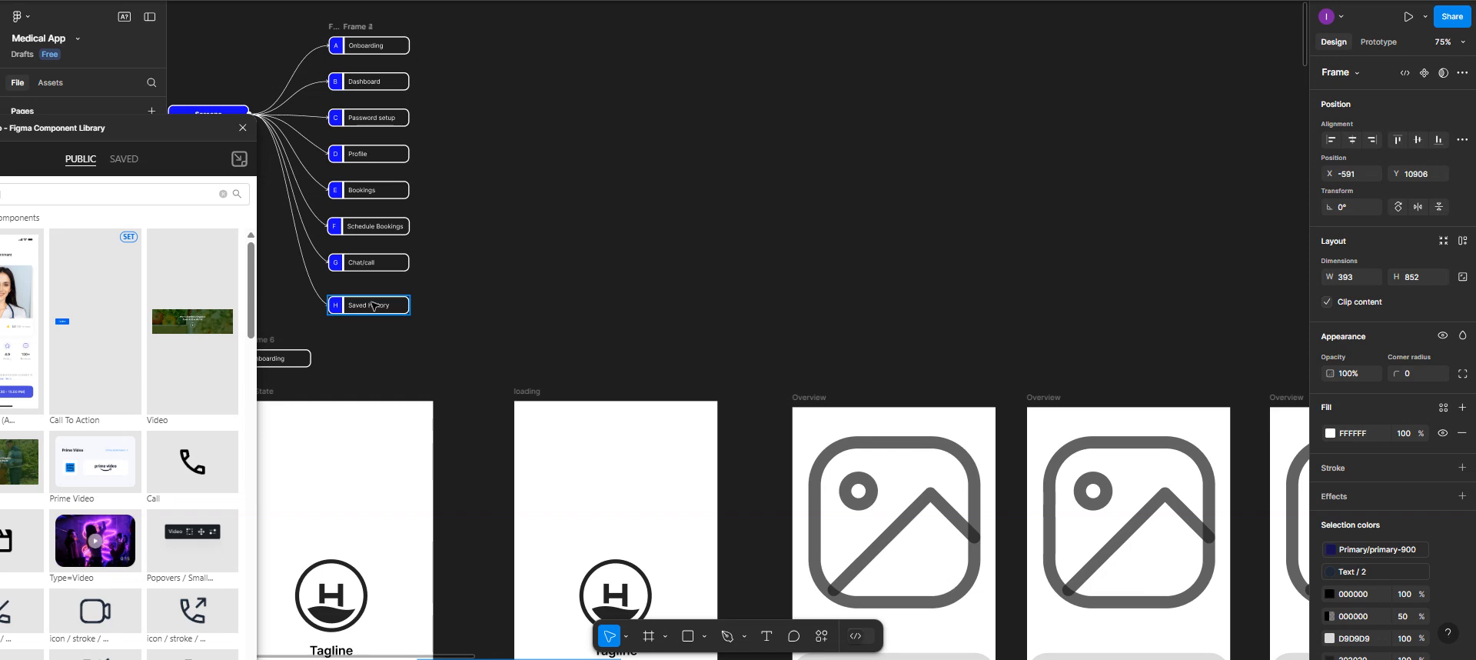
pyautogui.moveTo(373, 306); pyautogui.dragTo(461, 589)
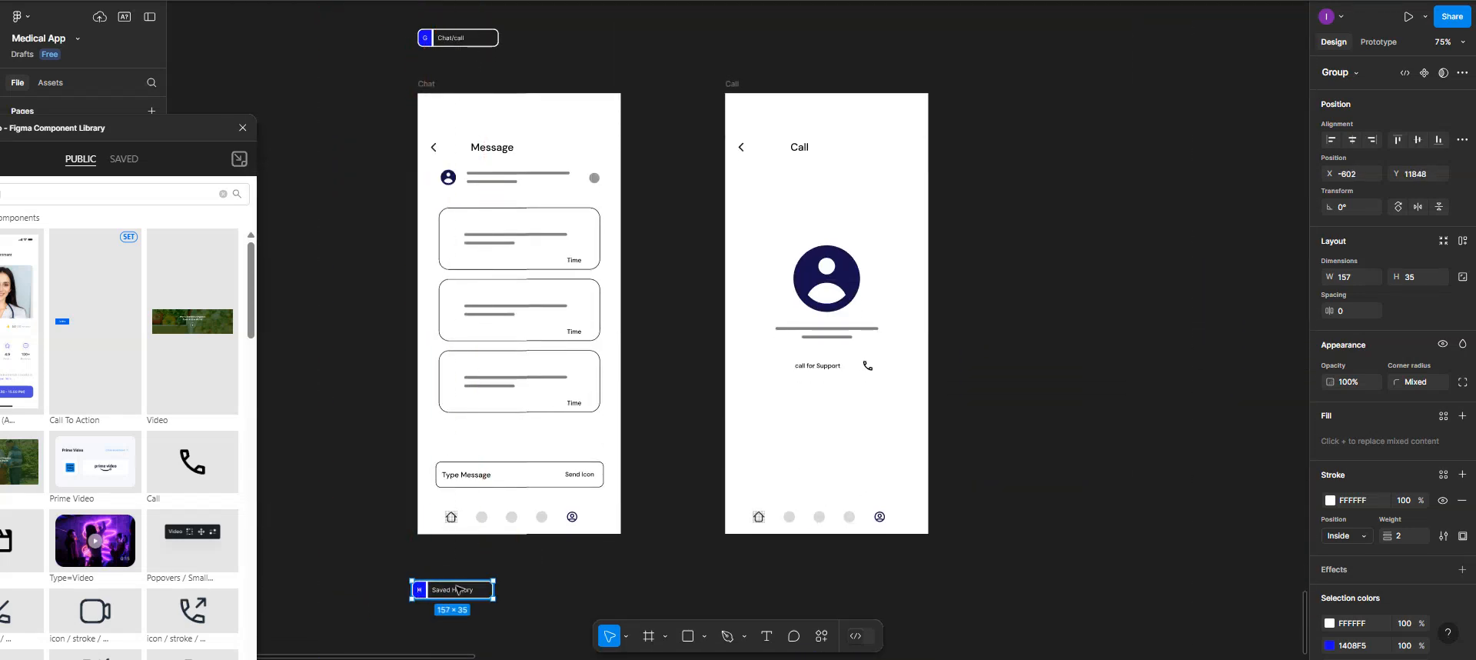
pyautogui.scroll(-3, 461, 586)
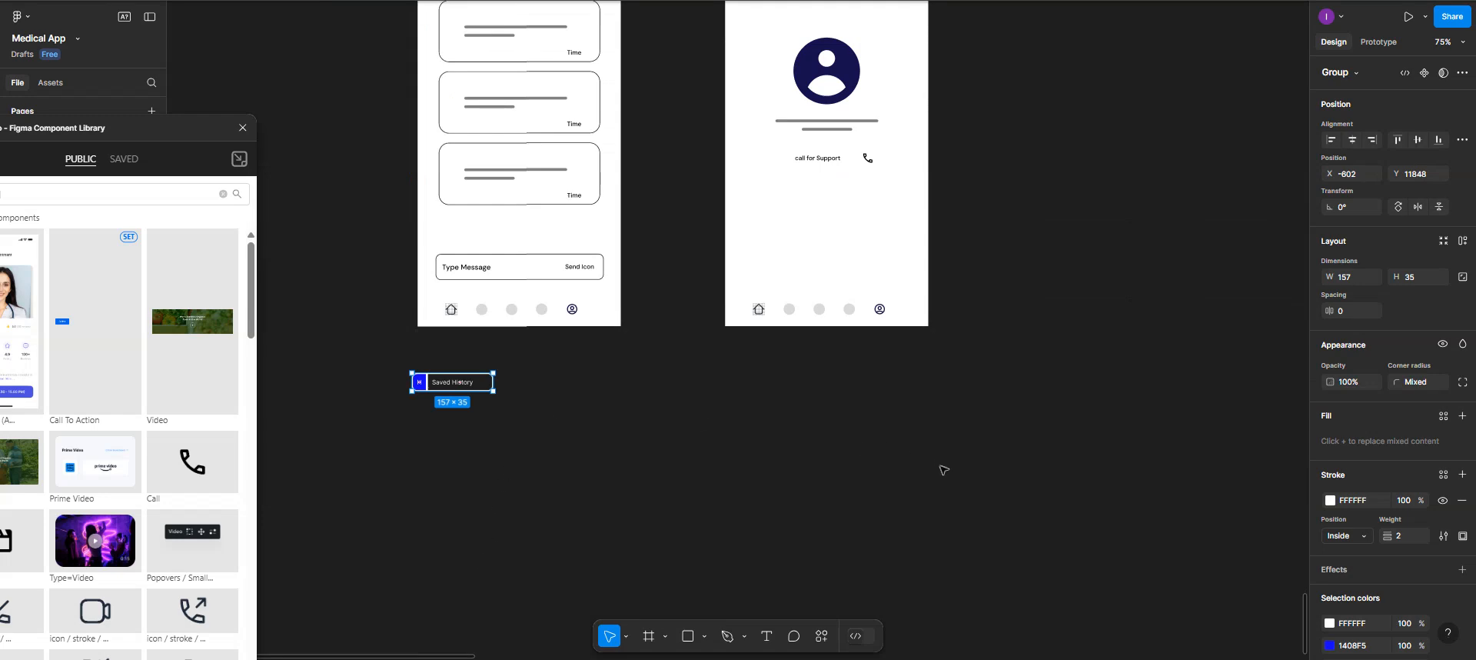
pyautogui.scroll(3, 789, 471)
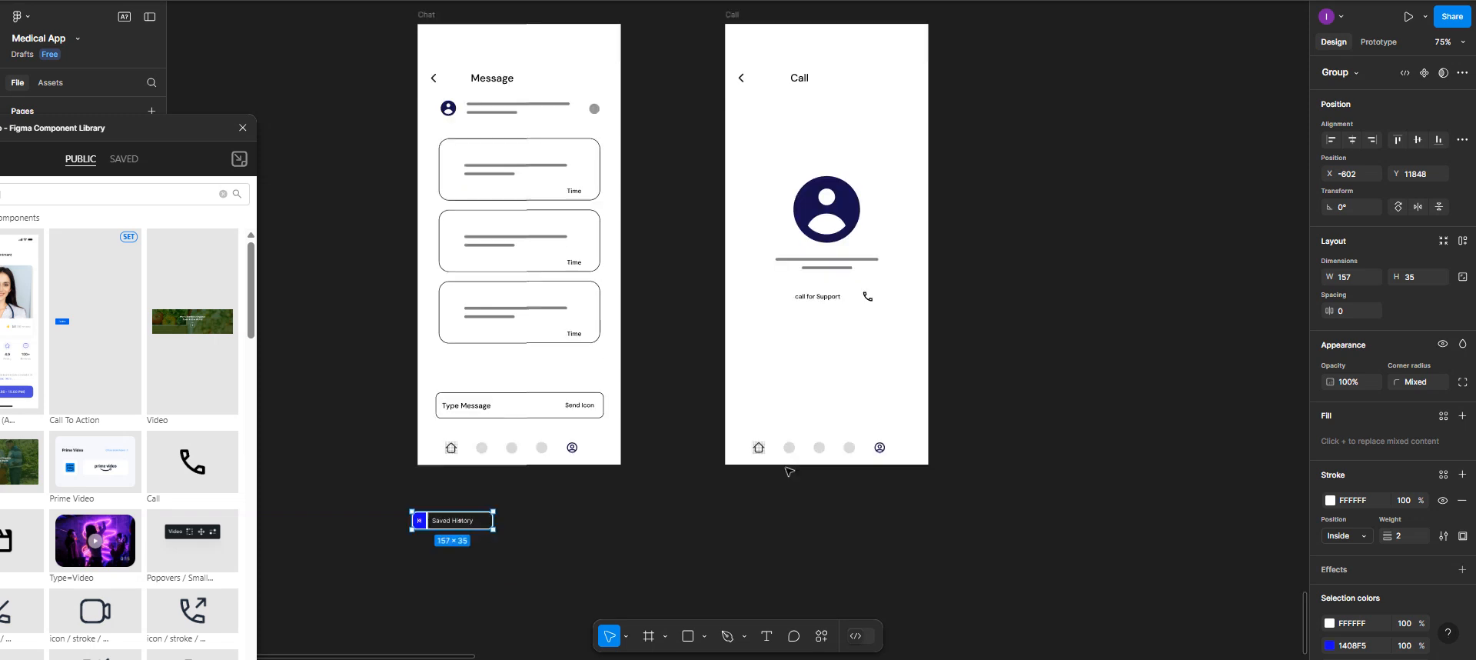
pyautogui.scroll(-2, 789, 470)
pyautogui.scroll(2, 789, 470)
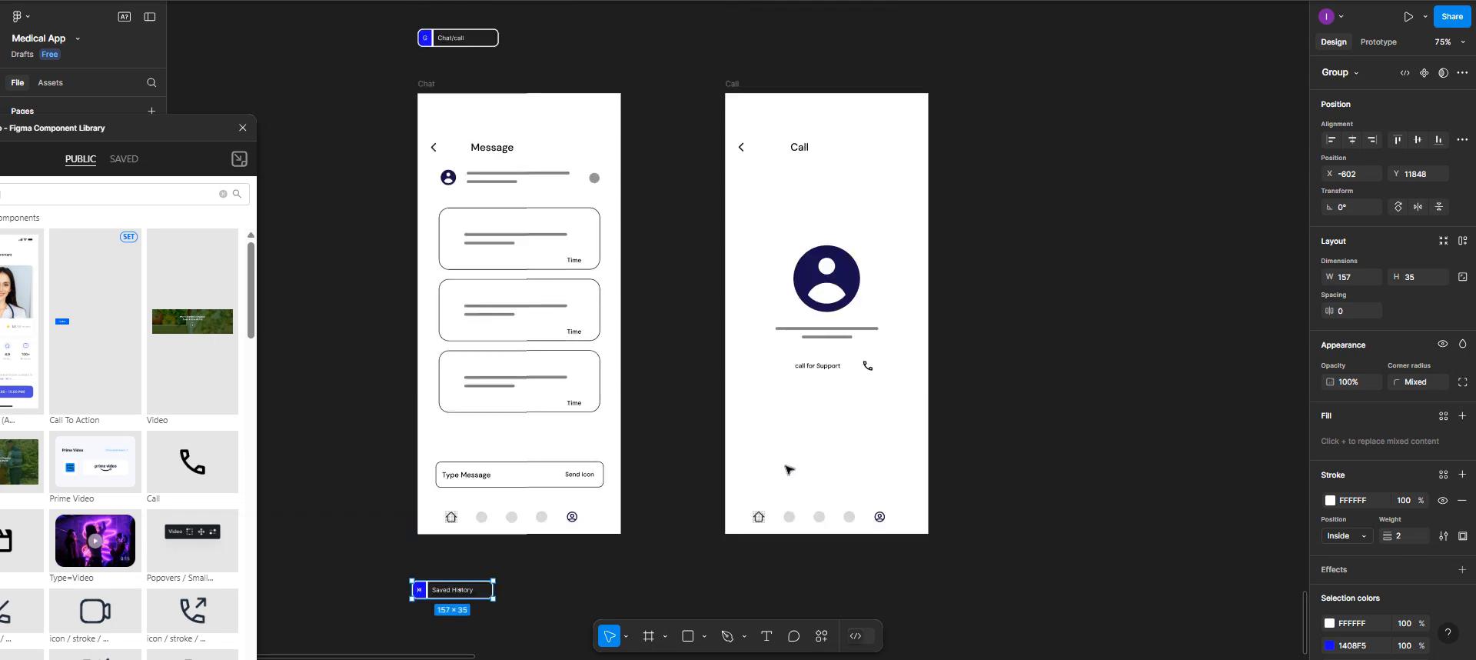
pyautogui.scroll(-1, 789, 470)
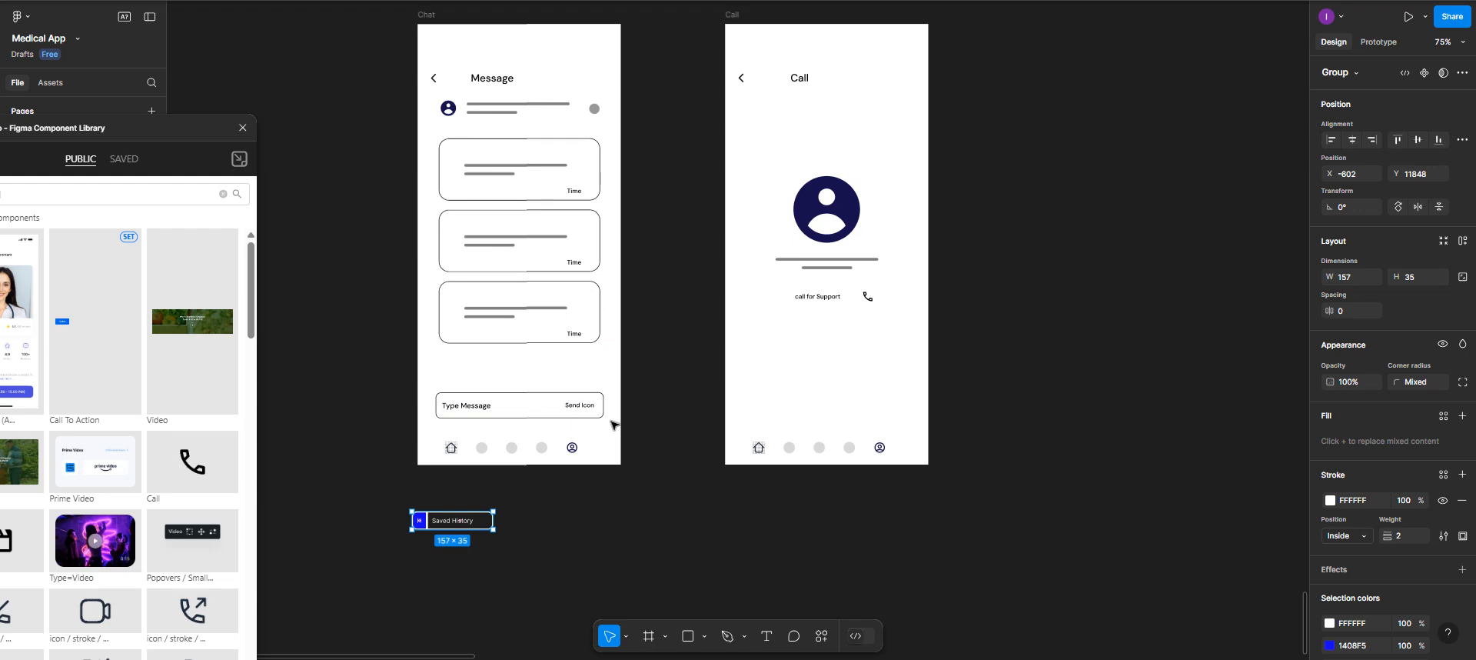
pyautogui.scroll(4, 715, 381)
pyautogui.scroll(-2, 725, 376)
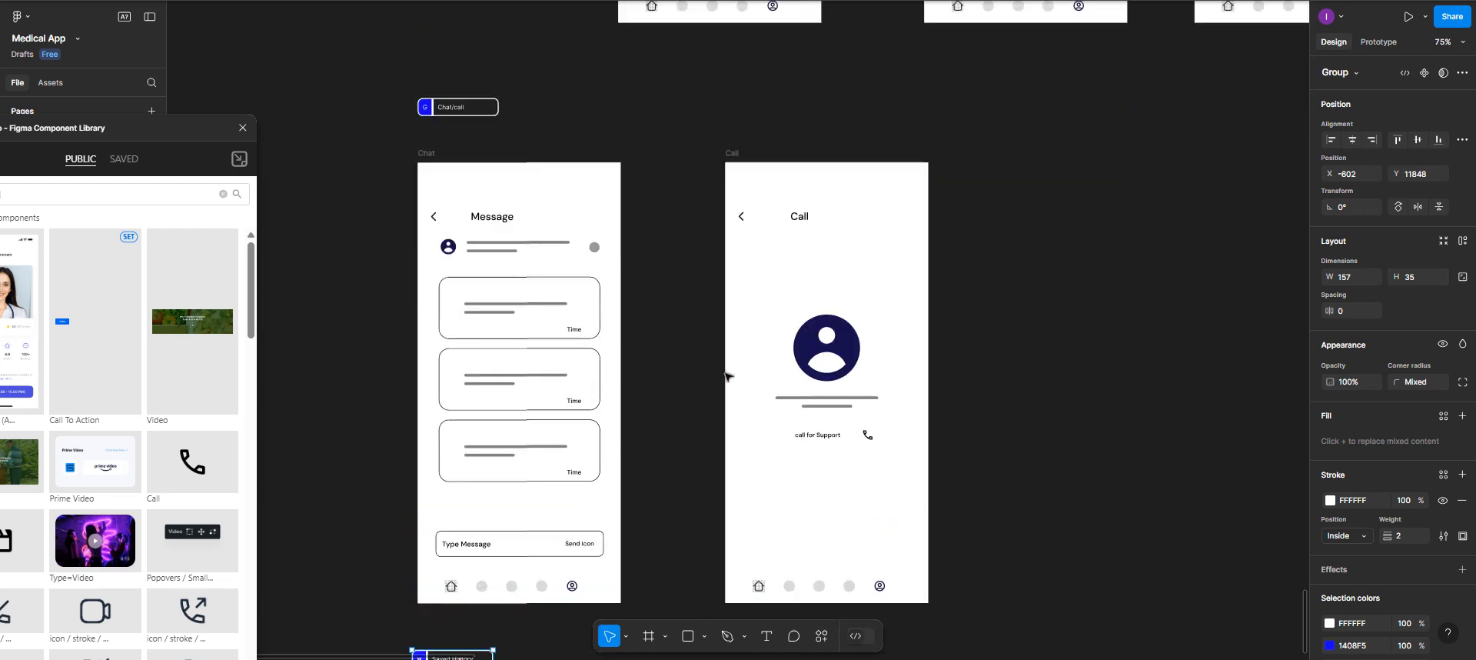
pyautogui.scroll(-3, 725, 376)
pyautogui.hscroll(5, 769, 361)
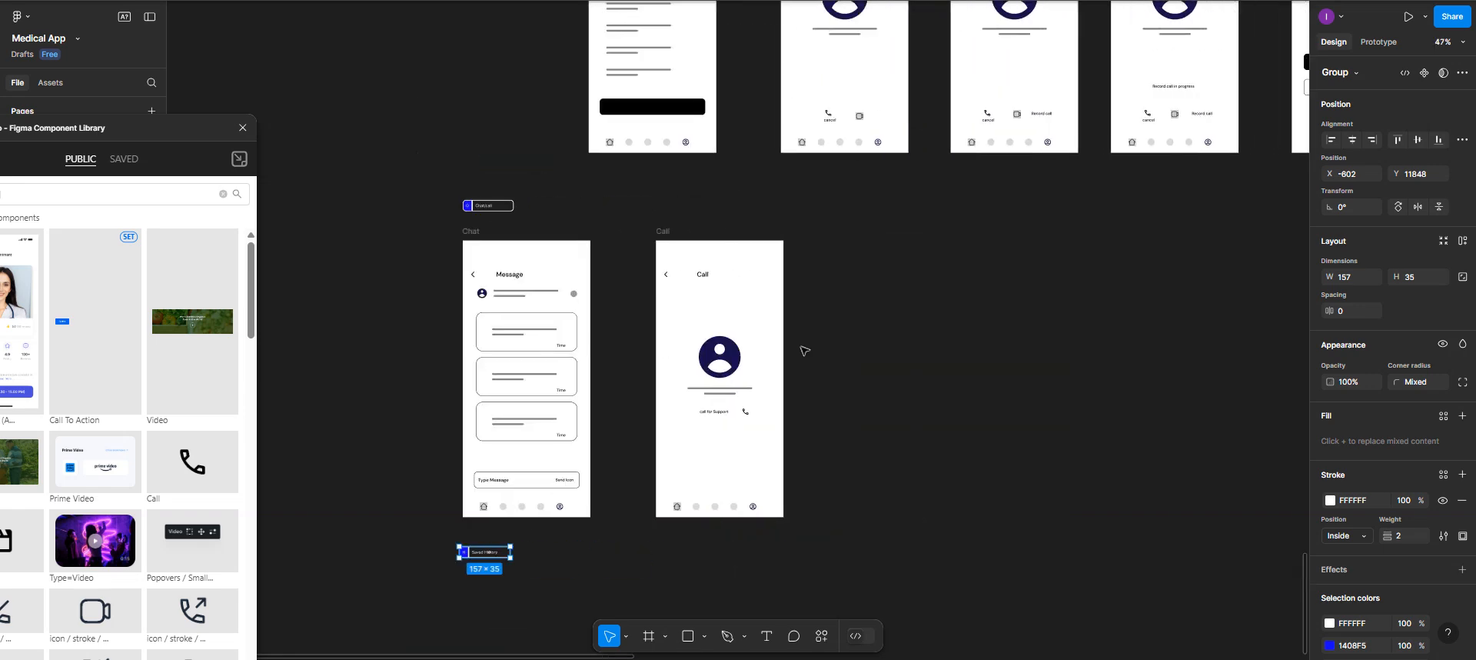
# Place a copy of the Past Bookings frame below the Saved History label and rename it "Message history".
pyautogui.scroll(4, 804, 351)
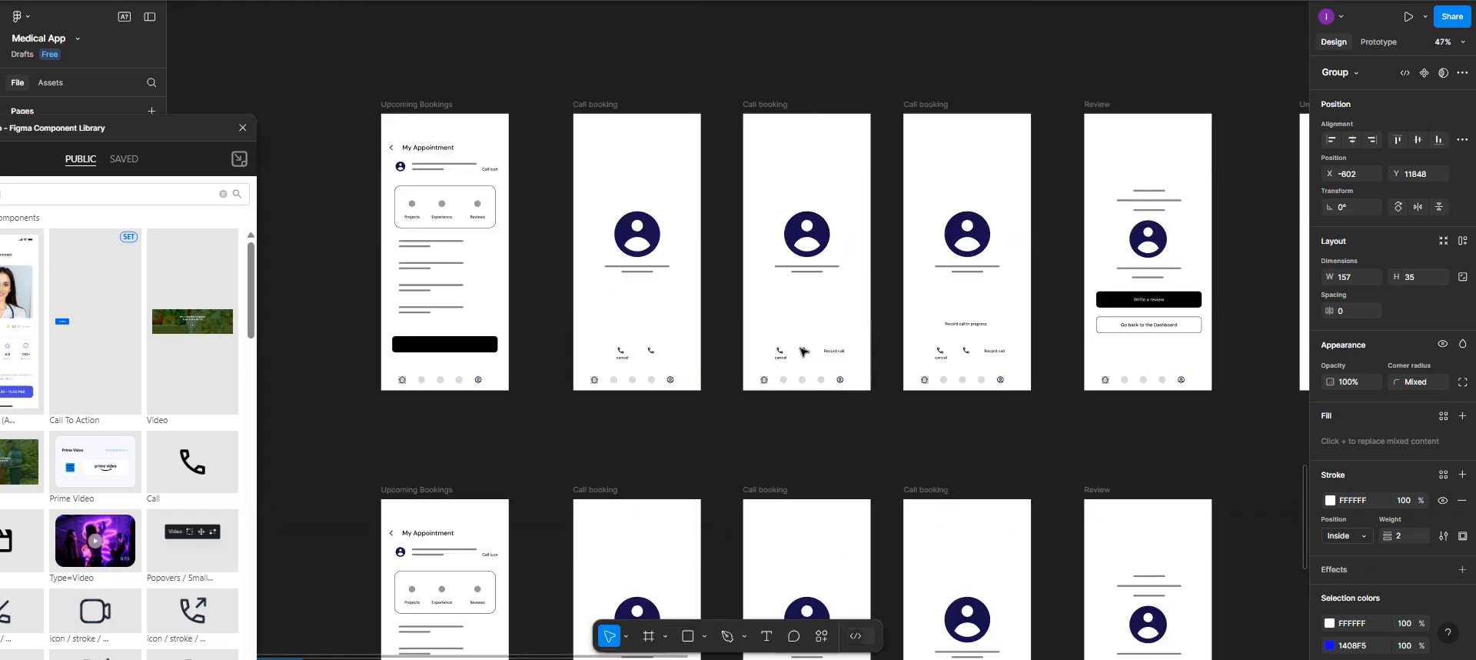
pyautogui.scroll(4, 804, 351)
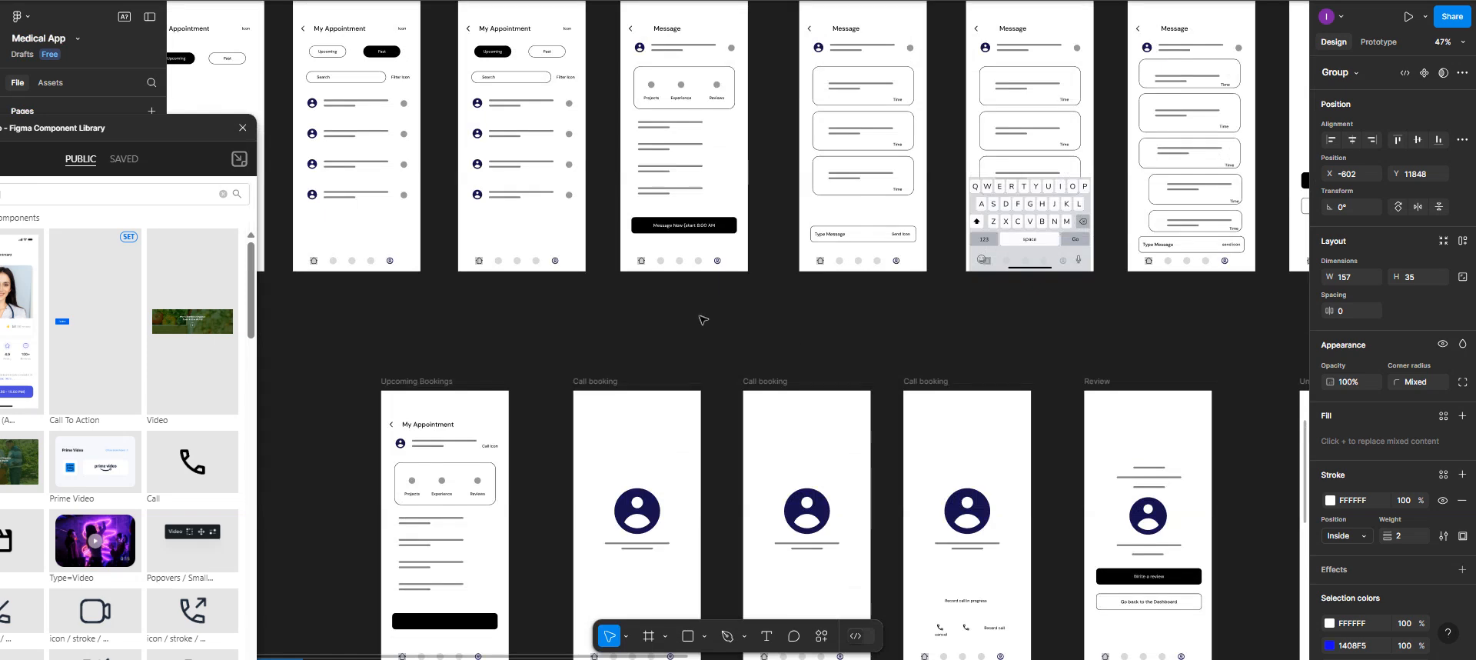
pyautogui.scroll(4, 703, 320)
pyautogui.hscroll(-5, 699, 321)
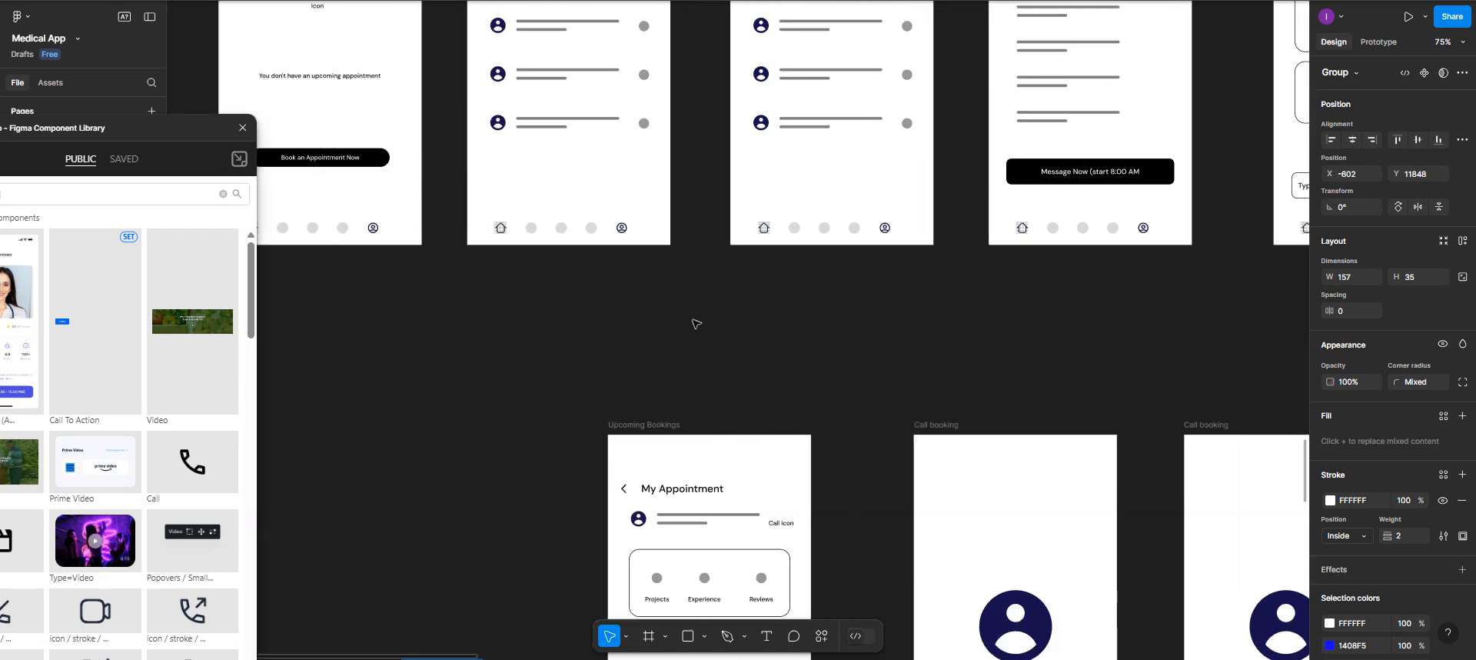
pyautogui.scroll(3, 696, 323)
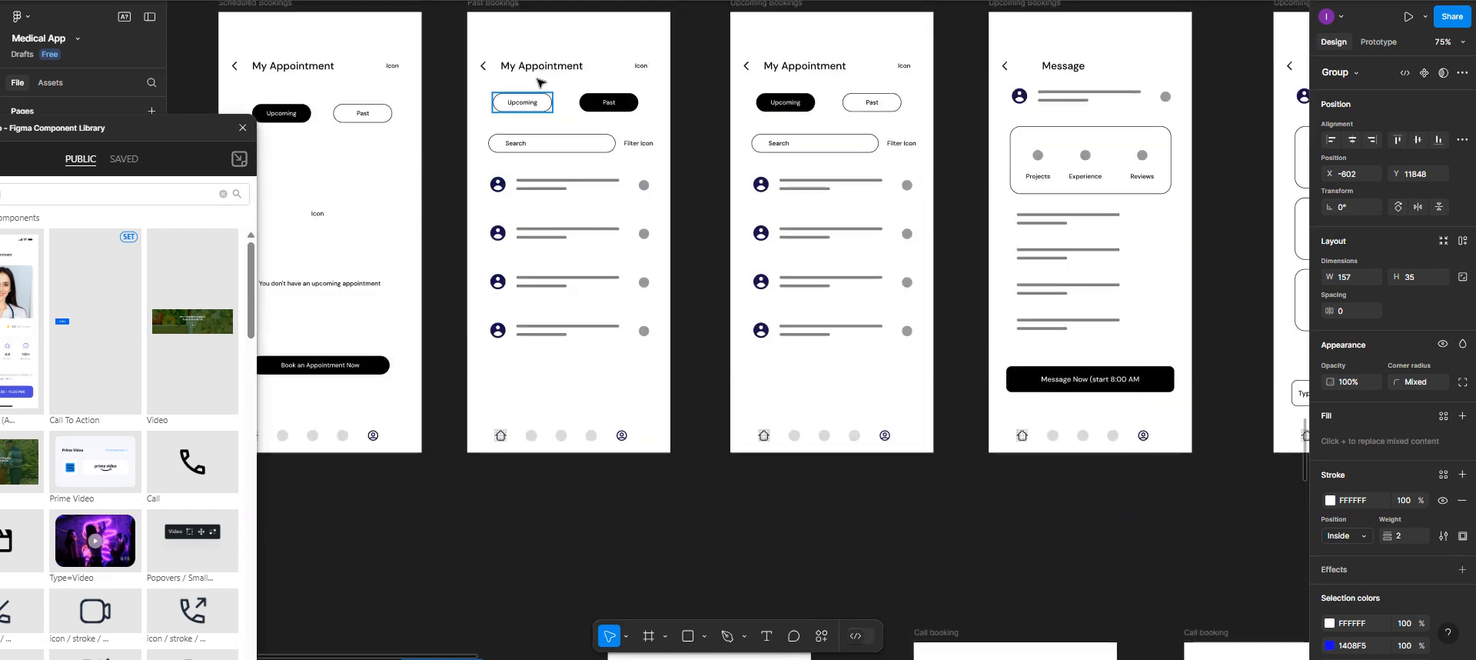
pyautogui.scroll(1, 526, 46)
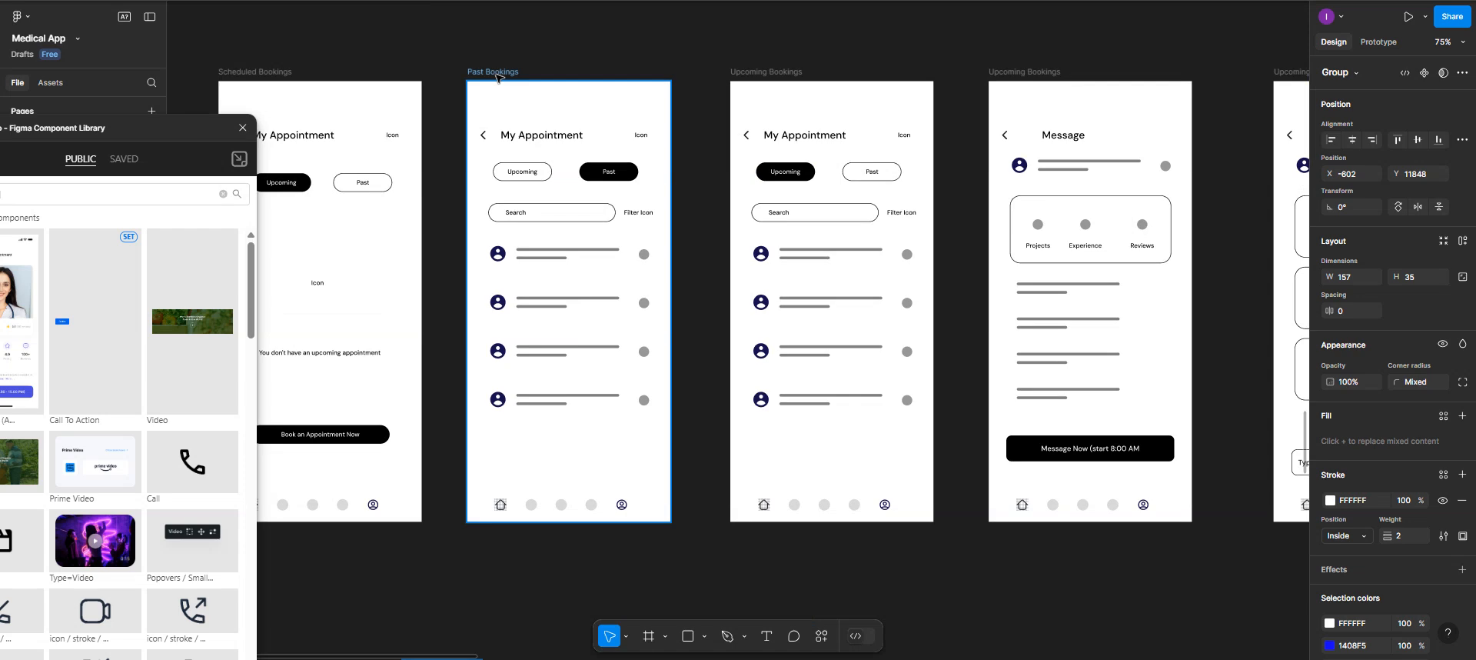
pyautogui.click(496, 73)
pyautogui.moveTo(496, 76); pyautogui.dragTo(433, 477)
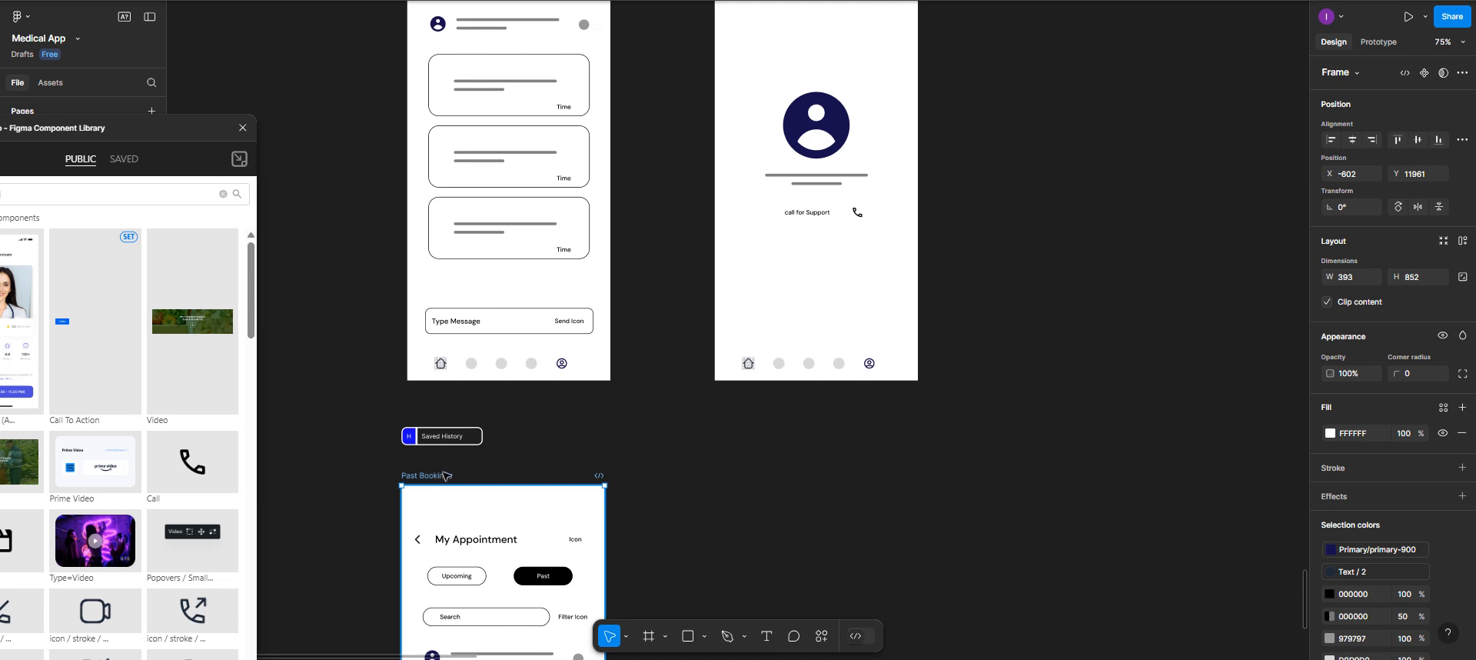
pyautogui.doubleClick(446, 475)
pyautogui.write('Message H')
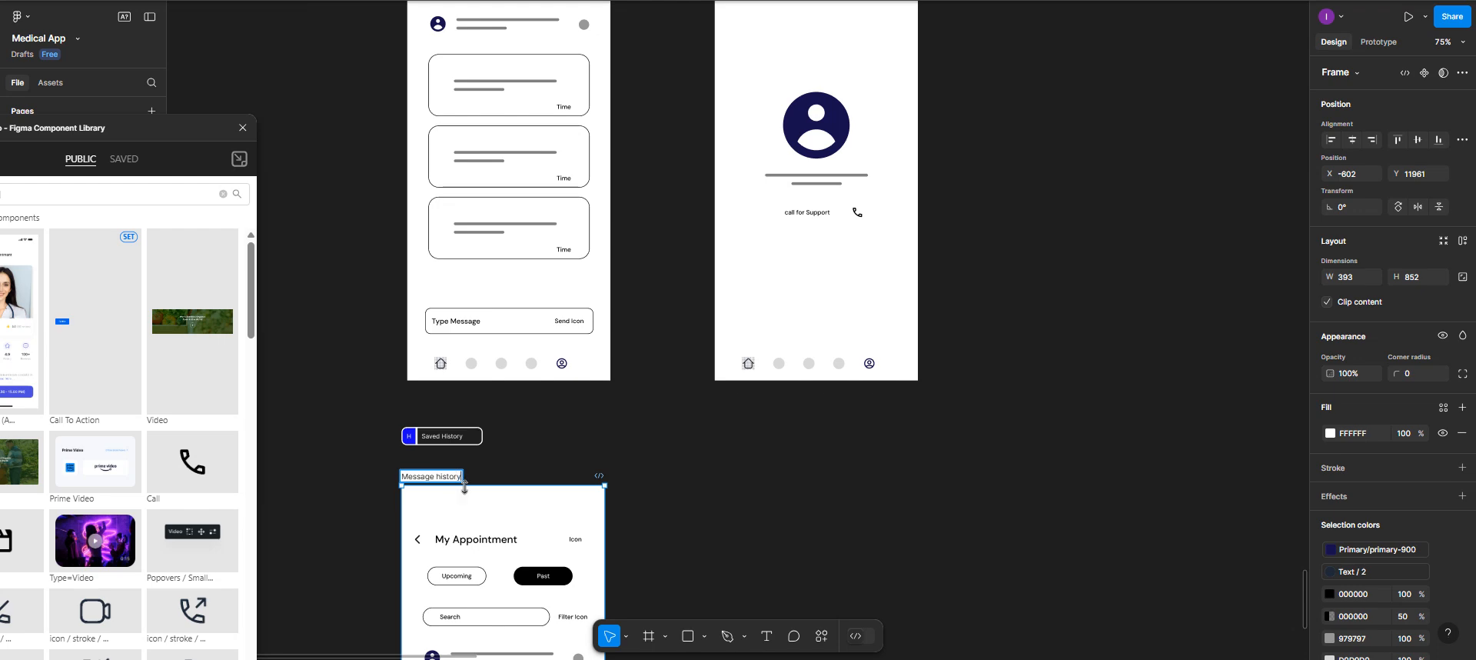
# Narrow the Upcoming button in the Message history frame to a width of 86 and delete the Past button.
pyautogui.scroll(-5, 464, 487)
pyautogui.scroll(4, 501, 461)
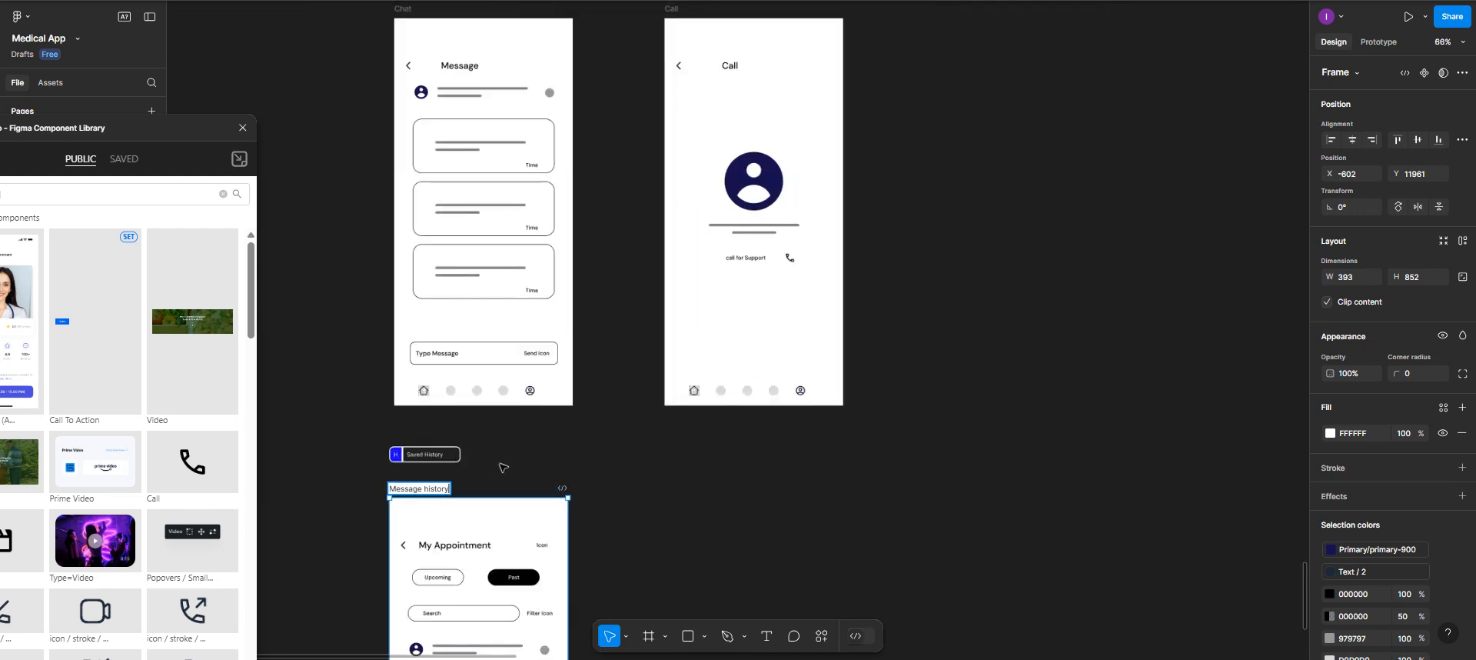
pyautogui.scroll(-5, 501, 467)
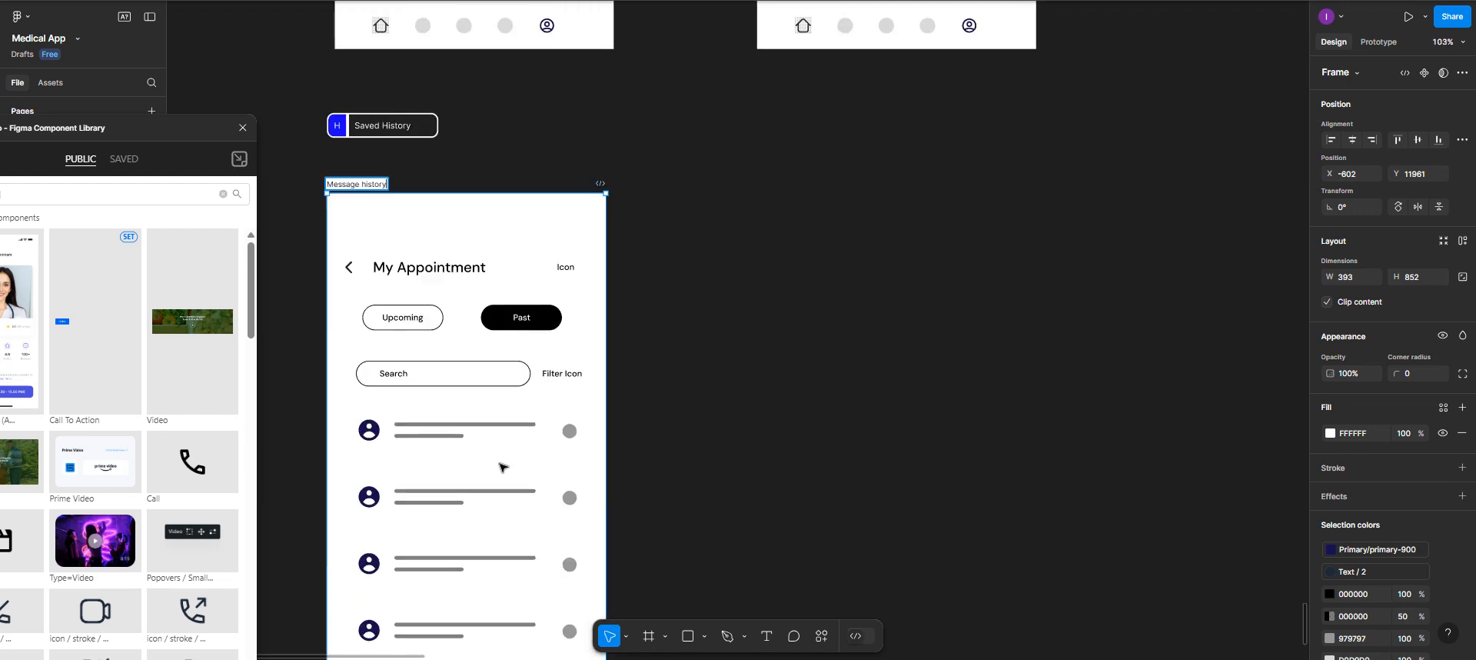
pyautogui.scroll(3, 501, 469)
pyautogui.hscroll(-2, 501, 470)
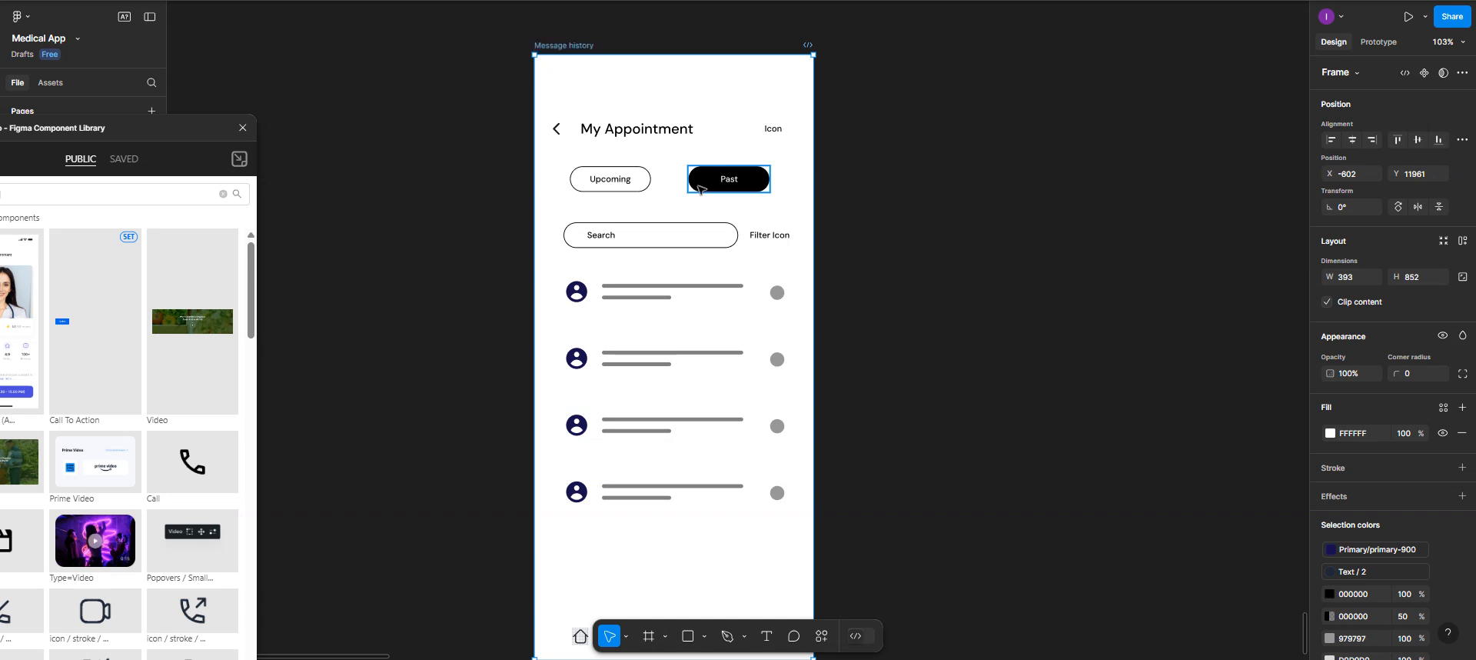
pyautogui.moveTo(709, 188); pyautogui.dragTo(562, 183)
pyautogui.click(583, 184)
pyautogui.click(648, 189)
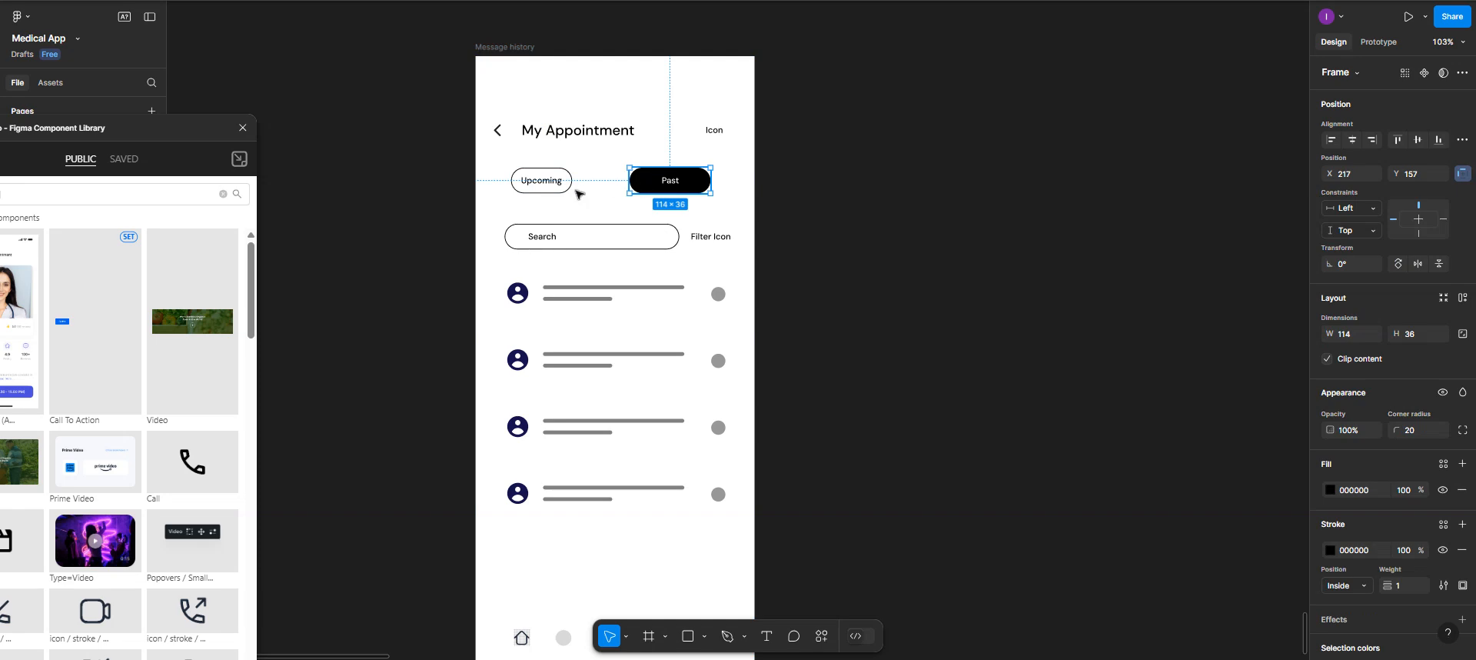
pyautogui.press('Delete')
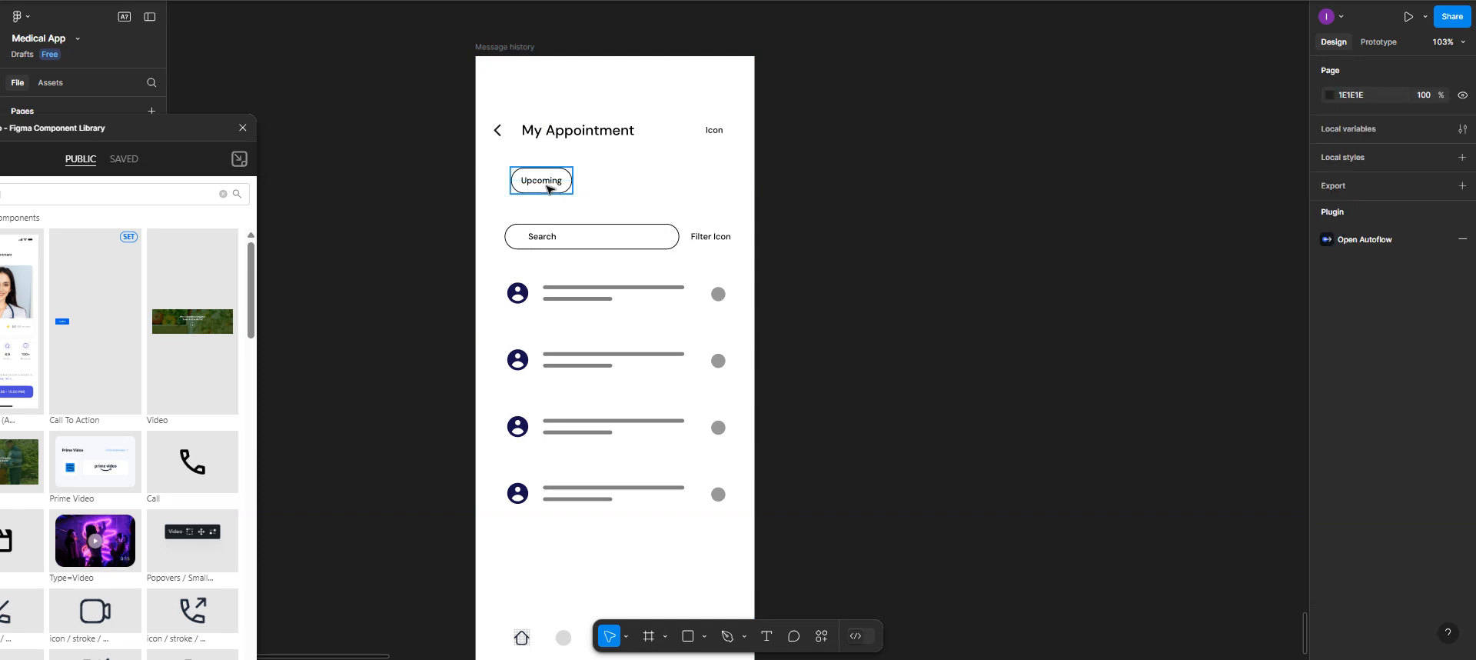
# Duplicate the Upcoming button twice along the same row and relabel the first button "Messaging".
pyautogui.keyDown('alt'); pyautogui.moveTo(548, 189); pyautogui.dragTo(701, 185); pyautogui.keyUp('alt')
pyautogui.doubleClick(562, 185)
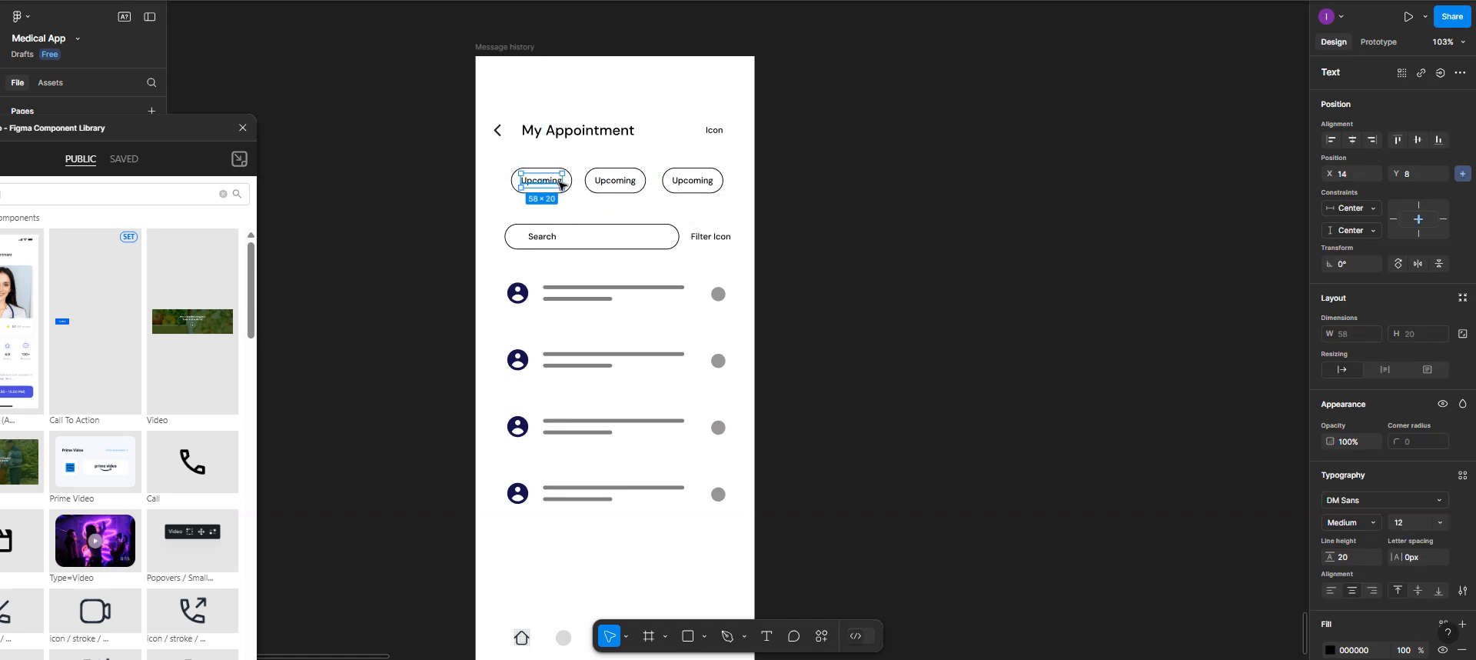
pyautogui.doubleClick(561, 185)
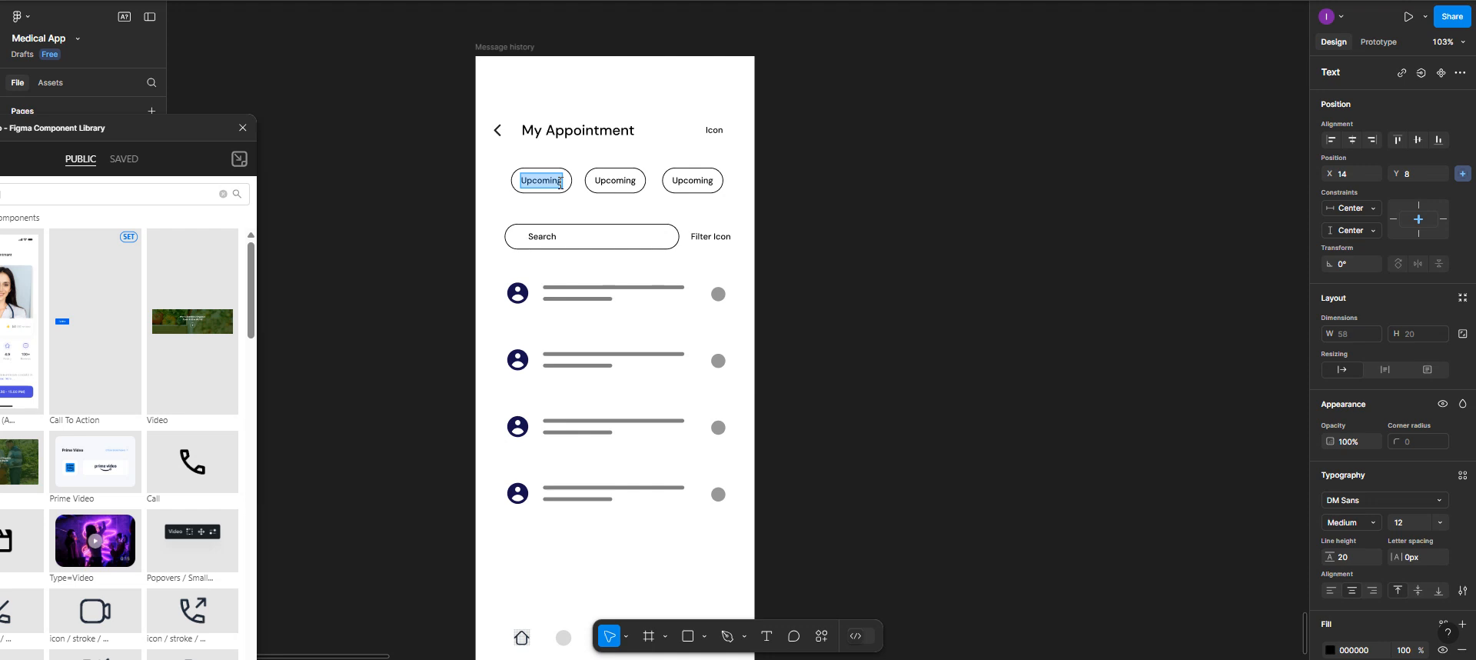
pyautogui.write('Messaging')
pyautogui.press('Escape')
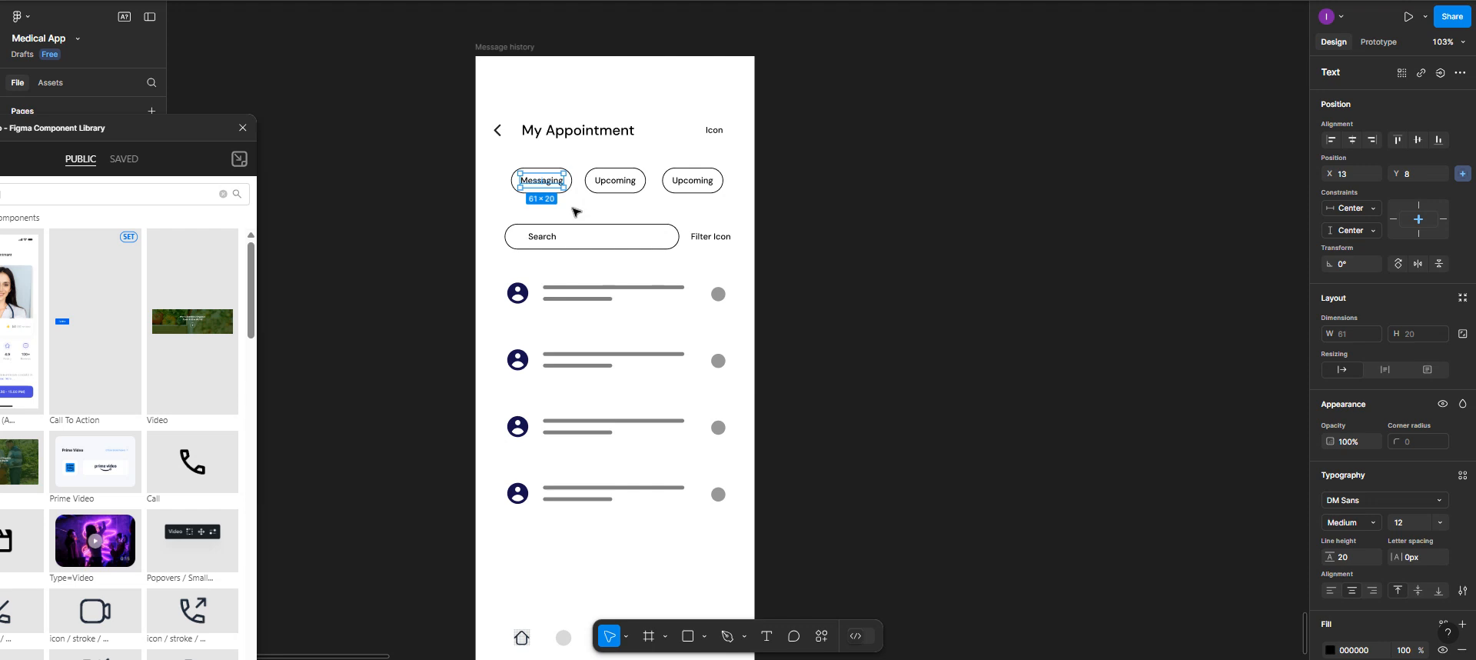
pyautogui.click(572, 208)
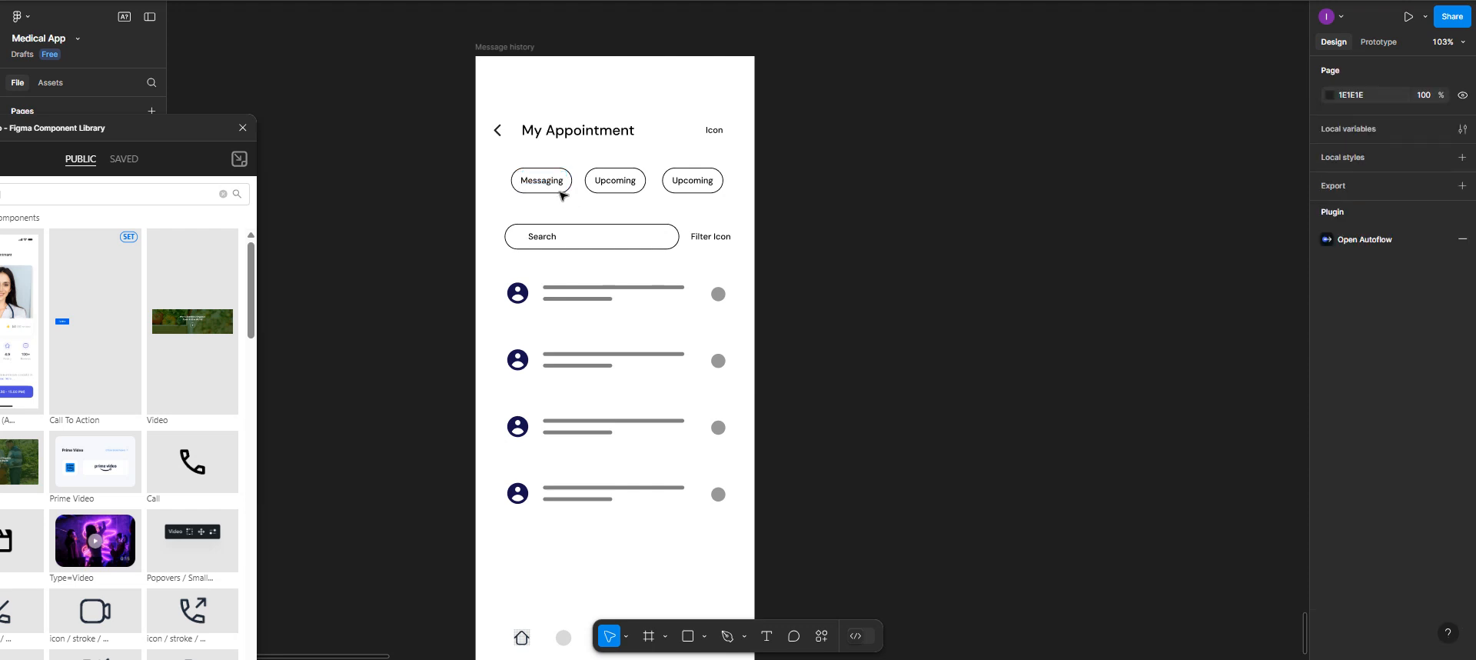
# Fill the Messaging button with black 000000 and set its text color to white FFFFFF.
pyautogui.click(562, 193)
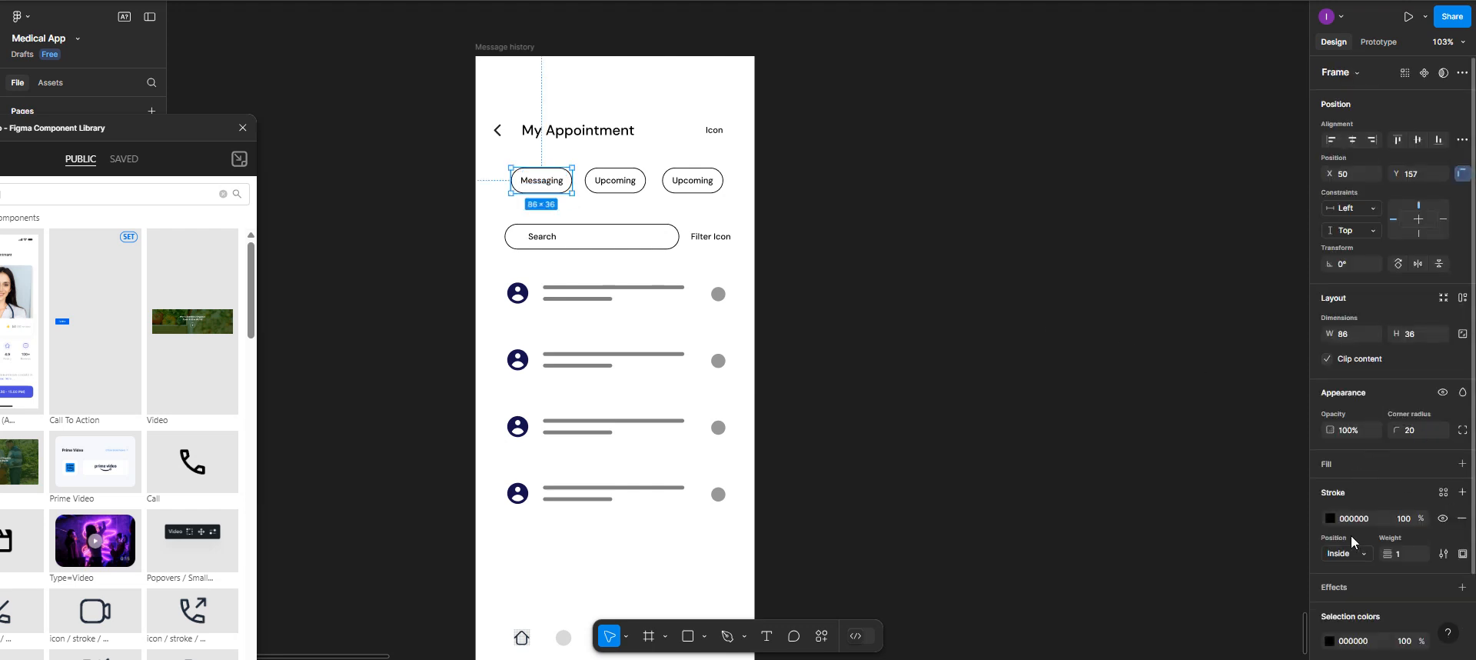
pyautogui.click(1327, 518)
pyautogui.click(1326, 518)
pyautogui.click(1330, 463)
pyautogui.click(1330, 490)
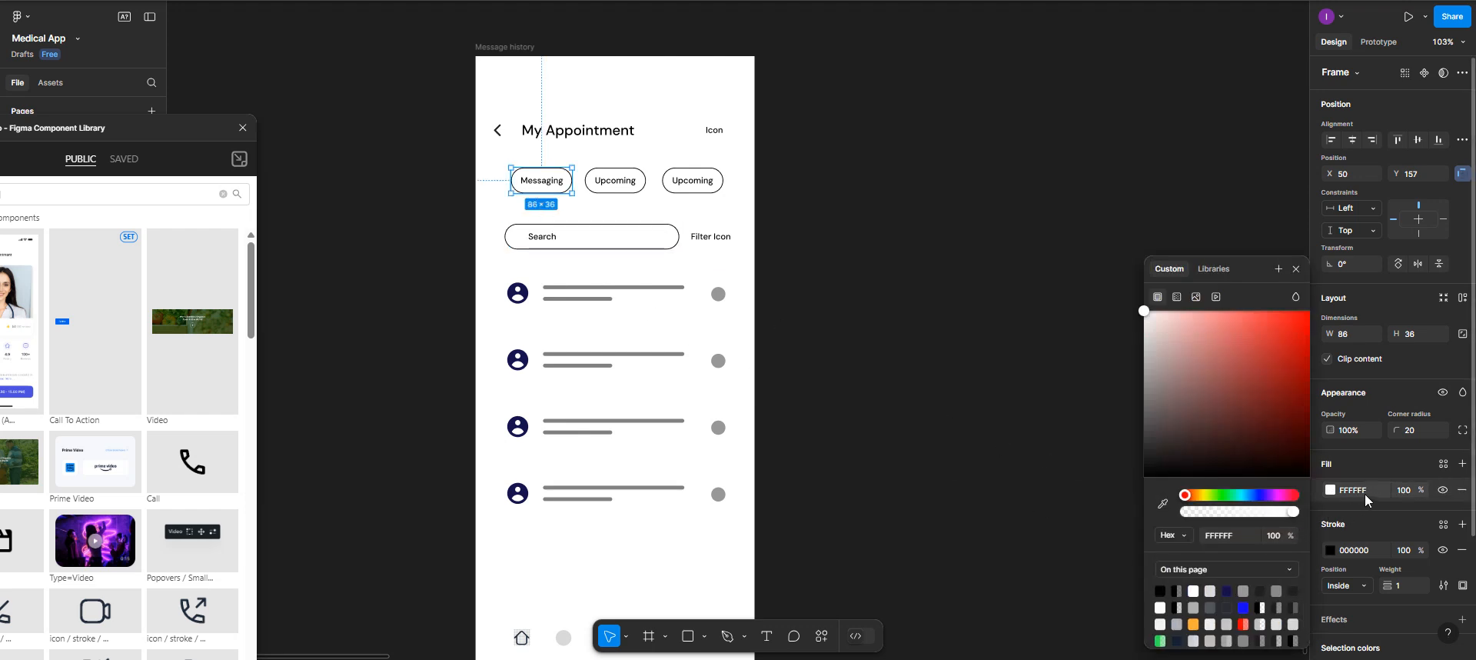
pyautogui.click(1160, 590)
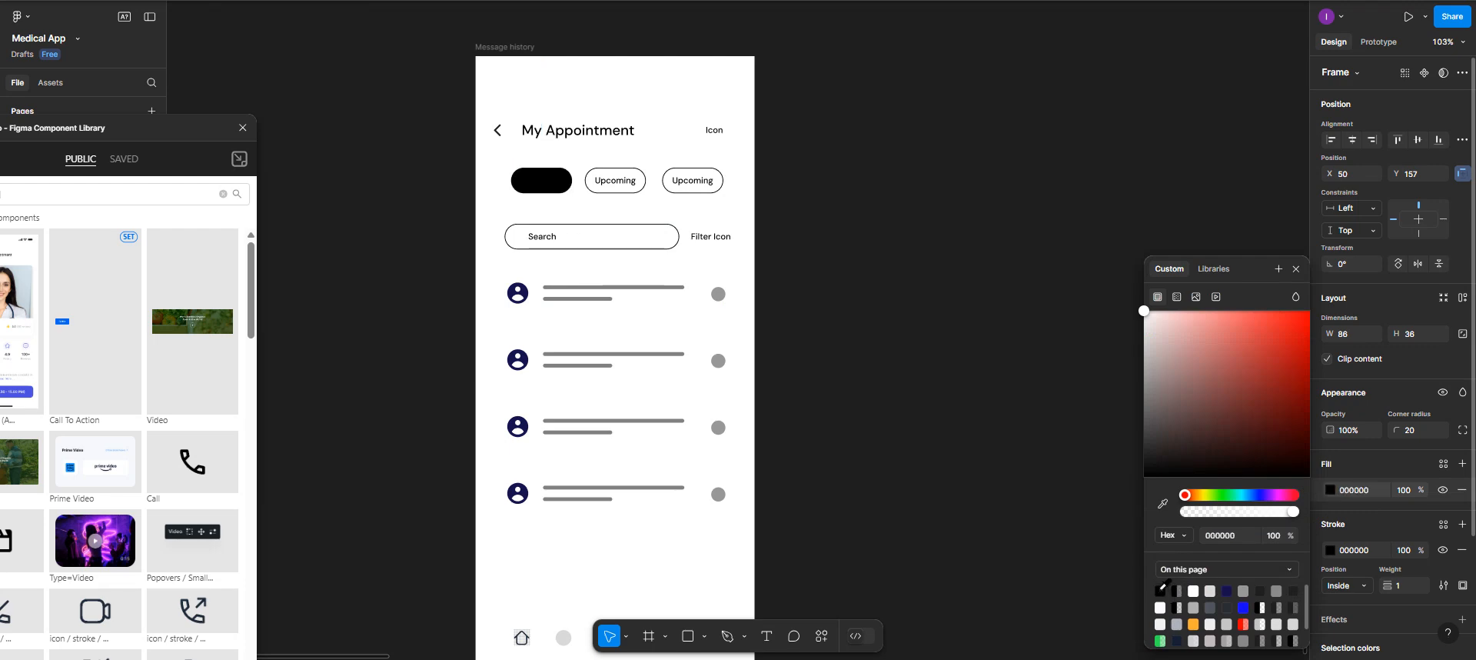
pyautogui.doubleClick(549, 181)
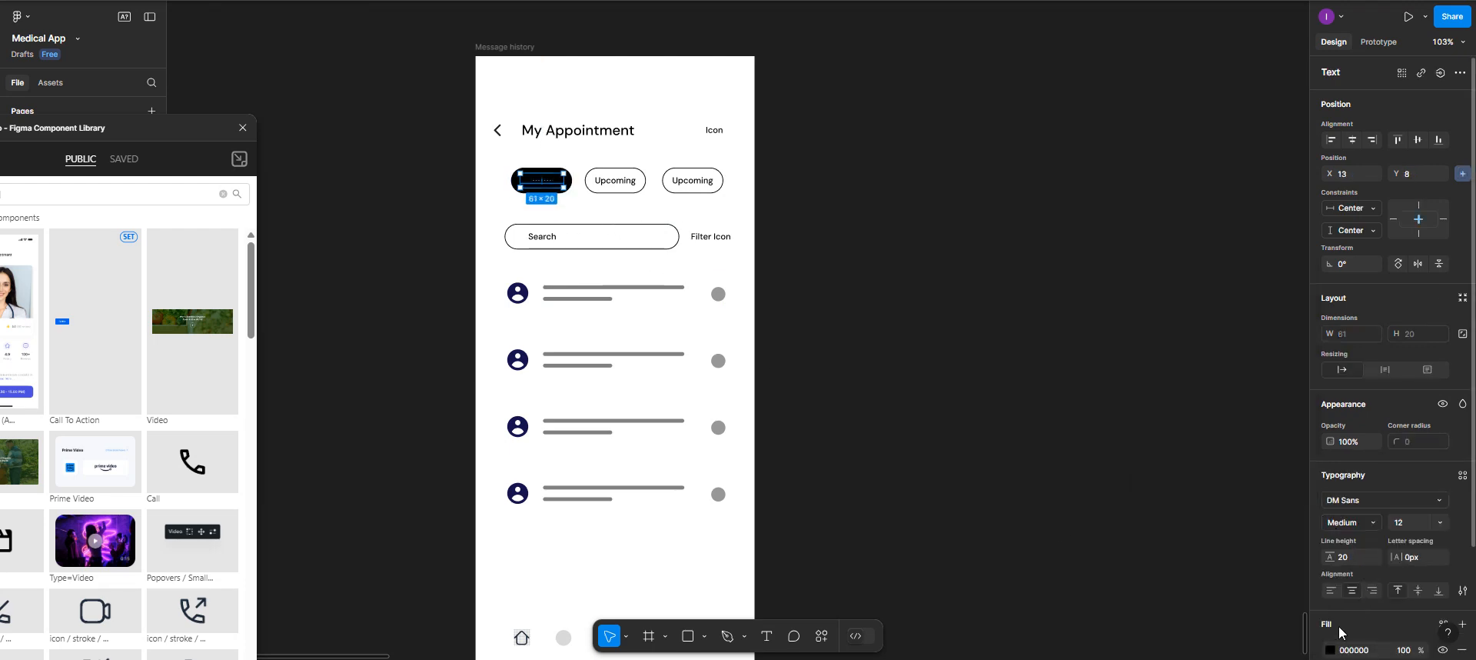
pyautogui.click(1331, 649)
pyautogui.click(1194, 591)
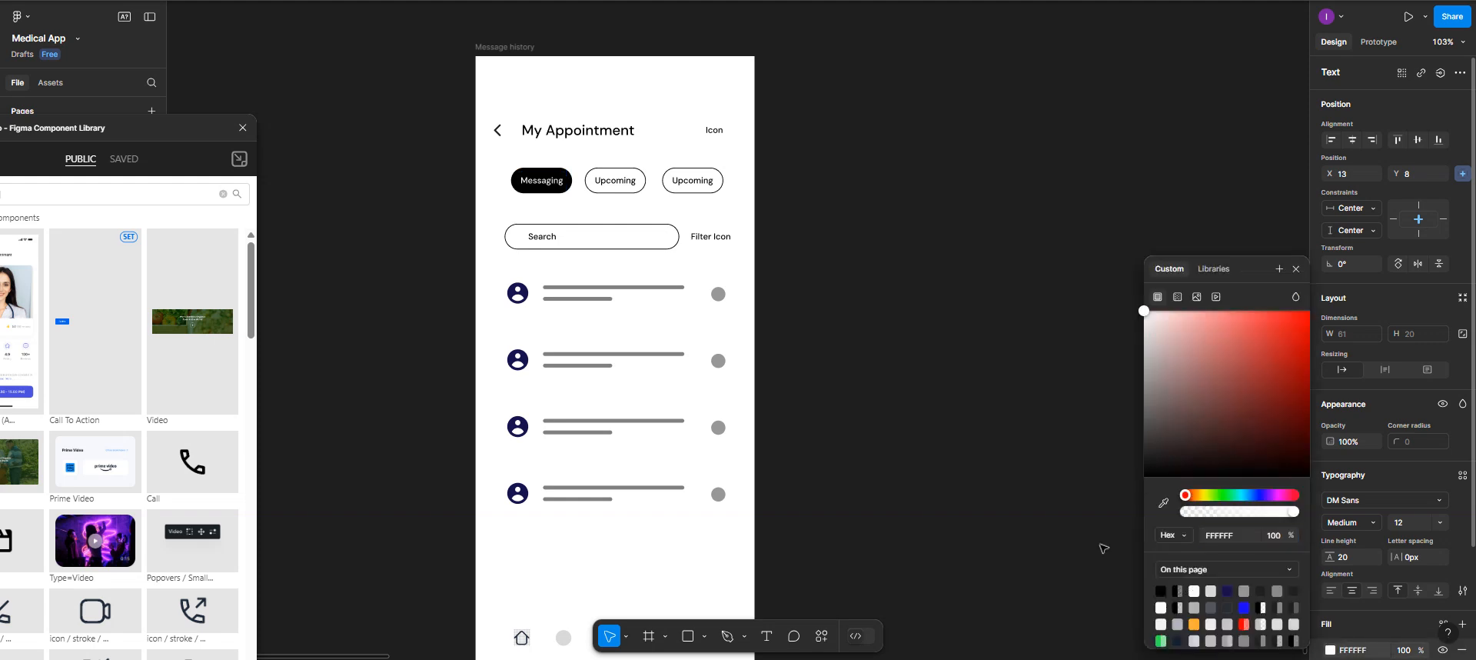
# Relabel the second button "Voice call" and the third button "Video call".
pyautogui.doubleClick(613, 182)
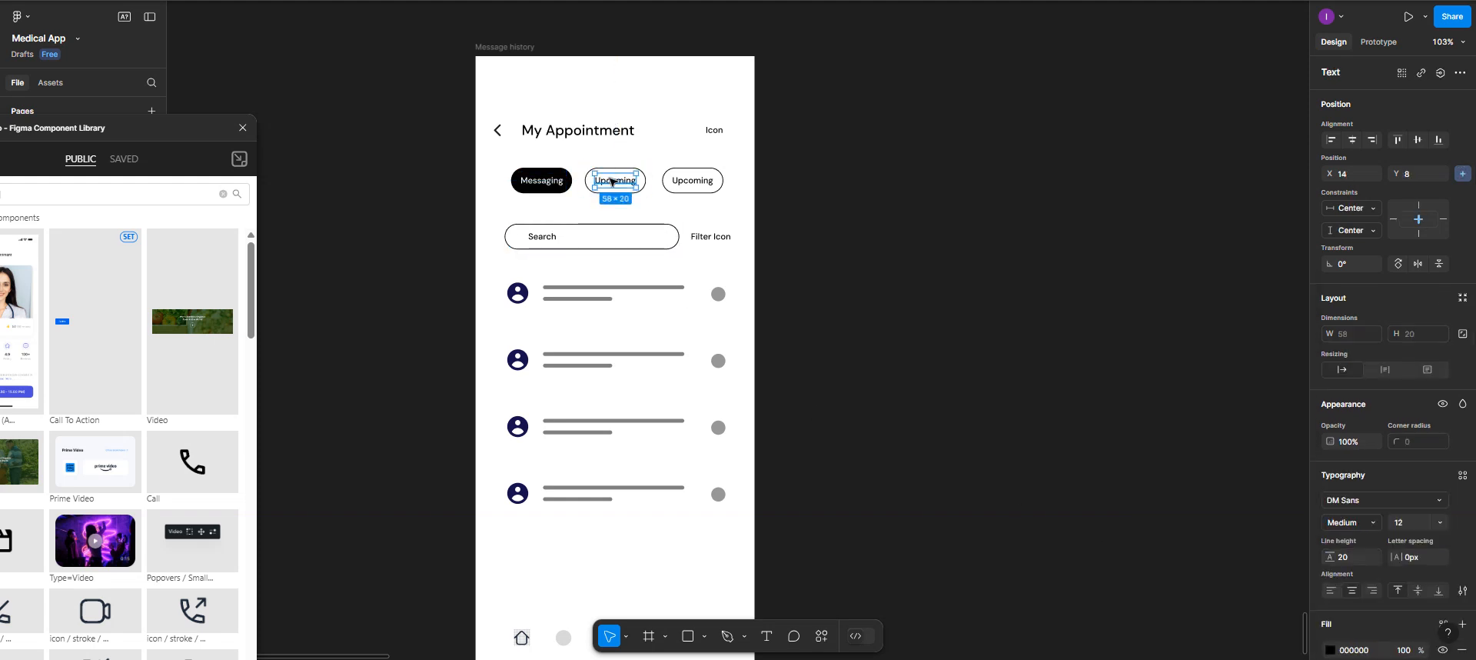
pyautogui.doubleClick(613, 180)
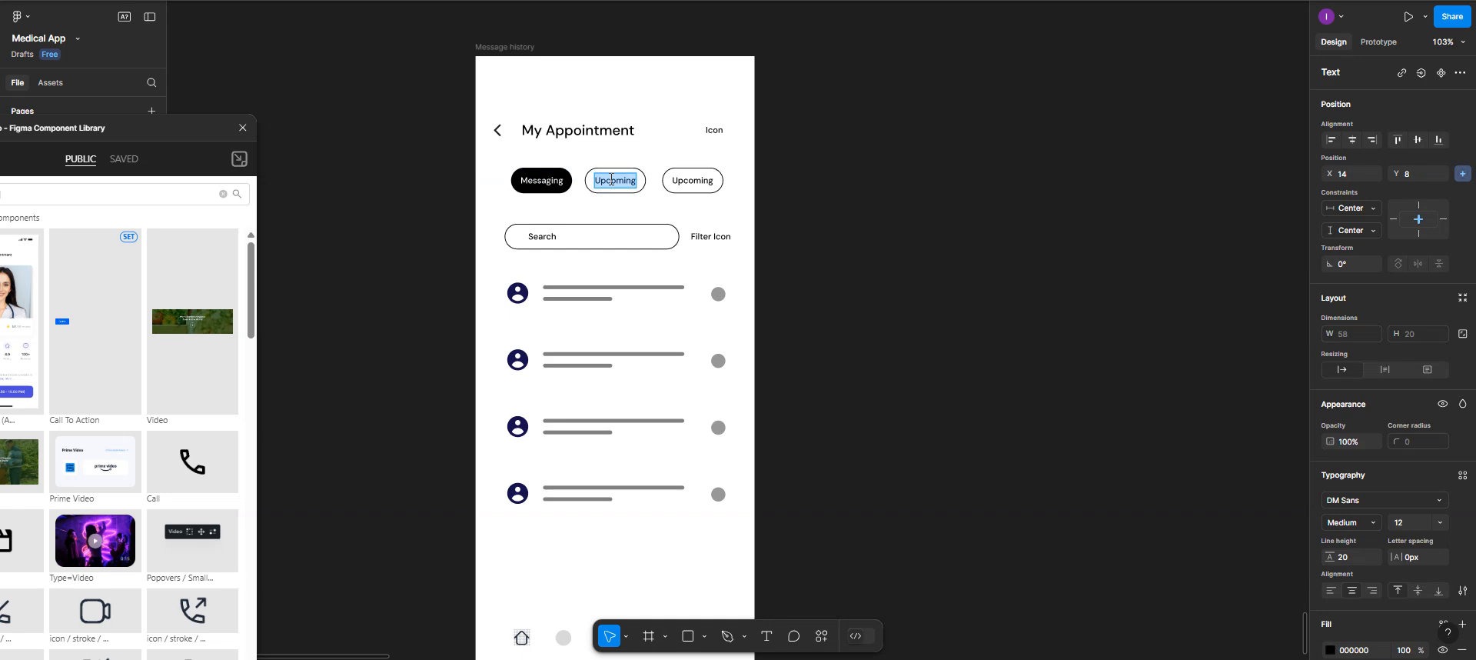
pyautogui.write('Voice call')
pyautogui.doubleClick(682, 180)
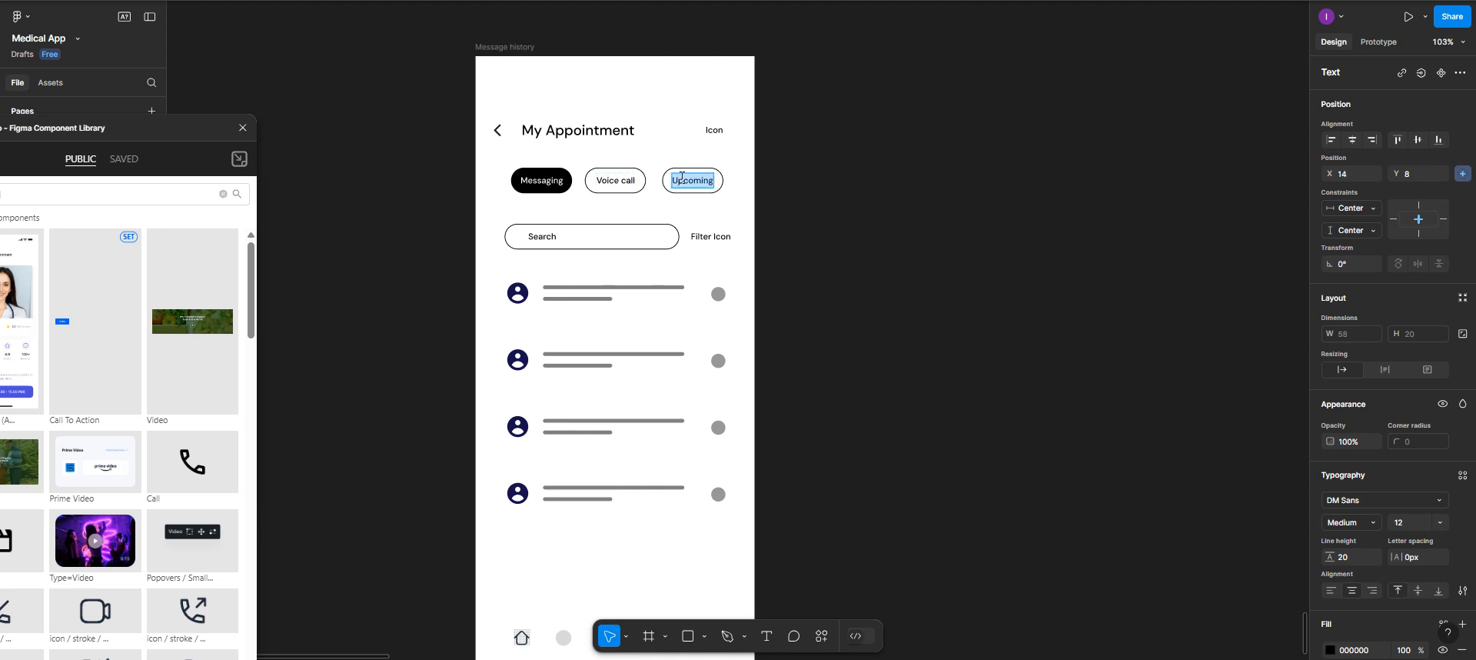
pyautogui.write('Video call')
pyautogui.scroll(-2, 544, 487)
pyautogui.press('Escape')
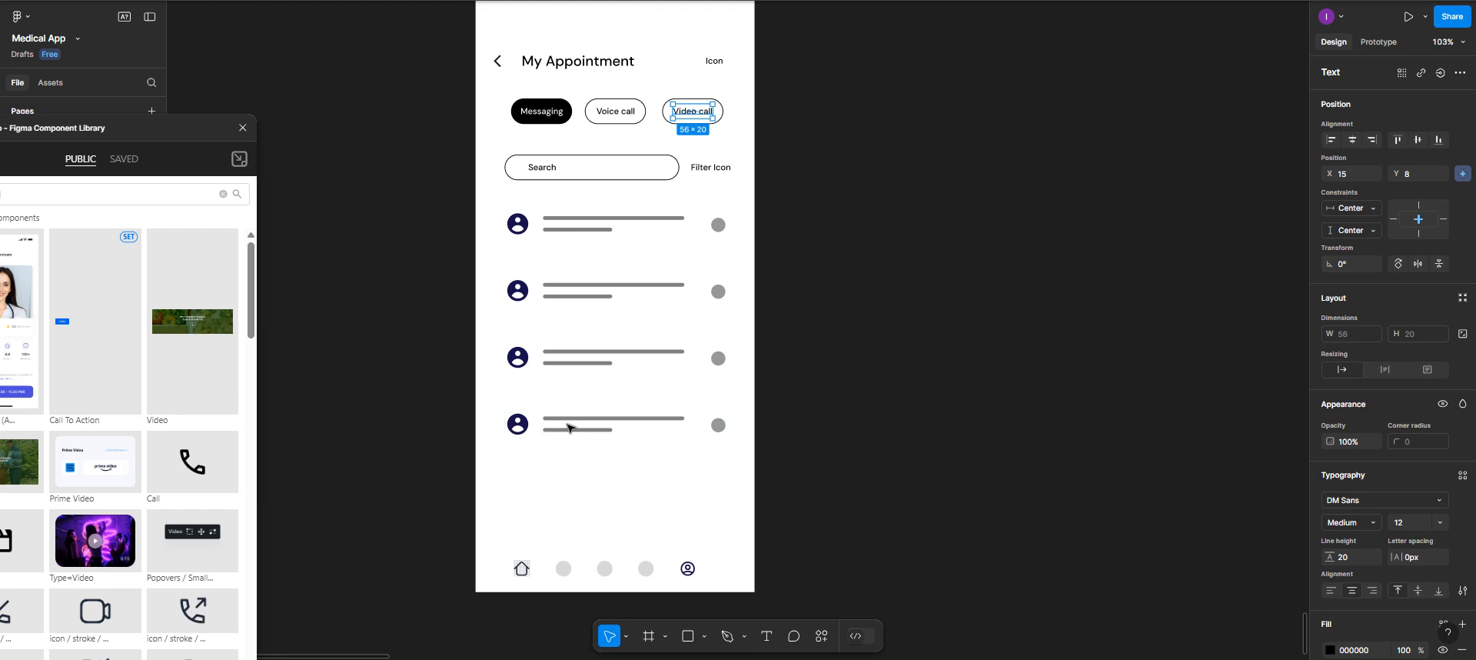
# Duplicate the fourth list row below itself as a fifth row and change the screen heading to "History".
pyautogui.press('Escape')
pyautogui.moveTo(565, 429); pyautogui.dragTo(567, 493)
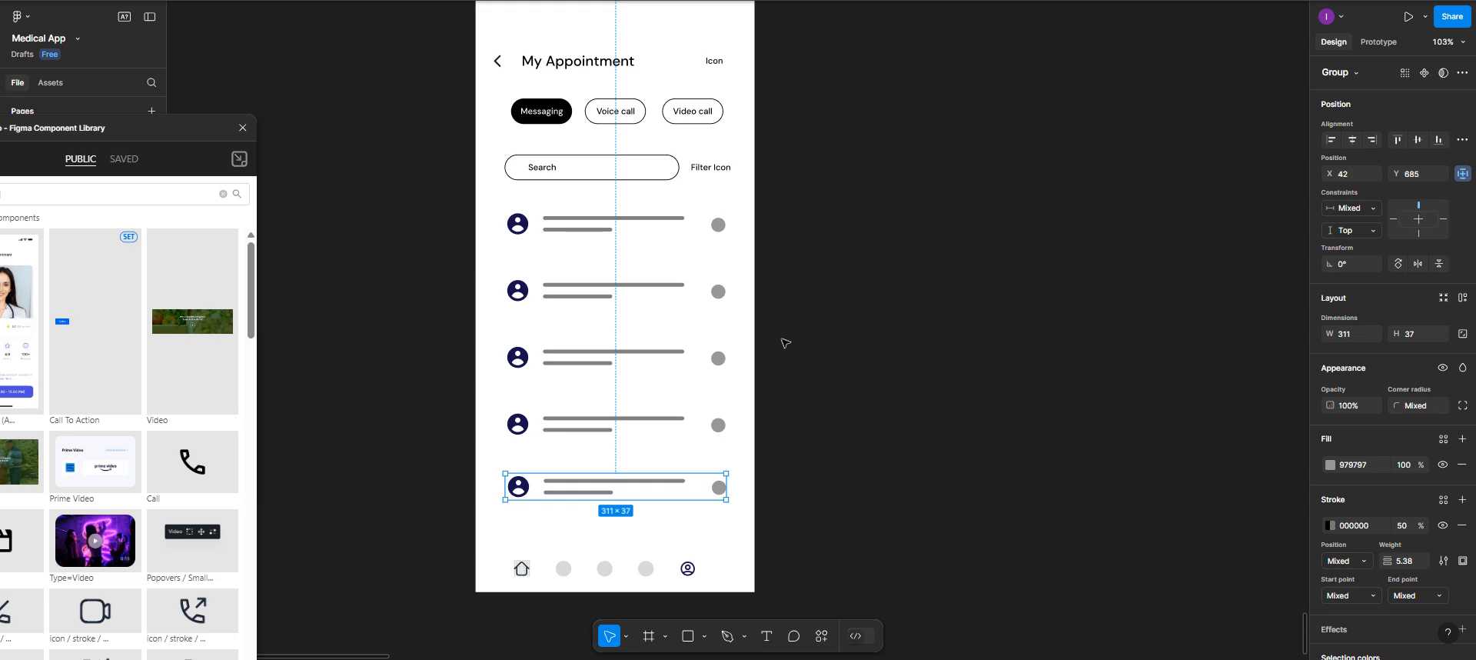
pyautogui.doubleClick(558, 64)
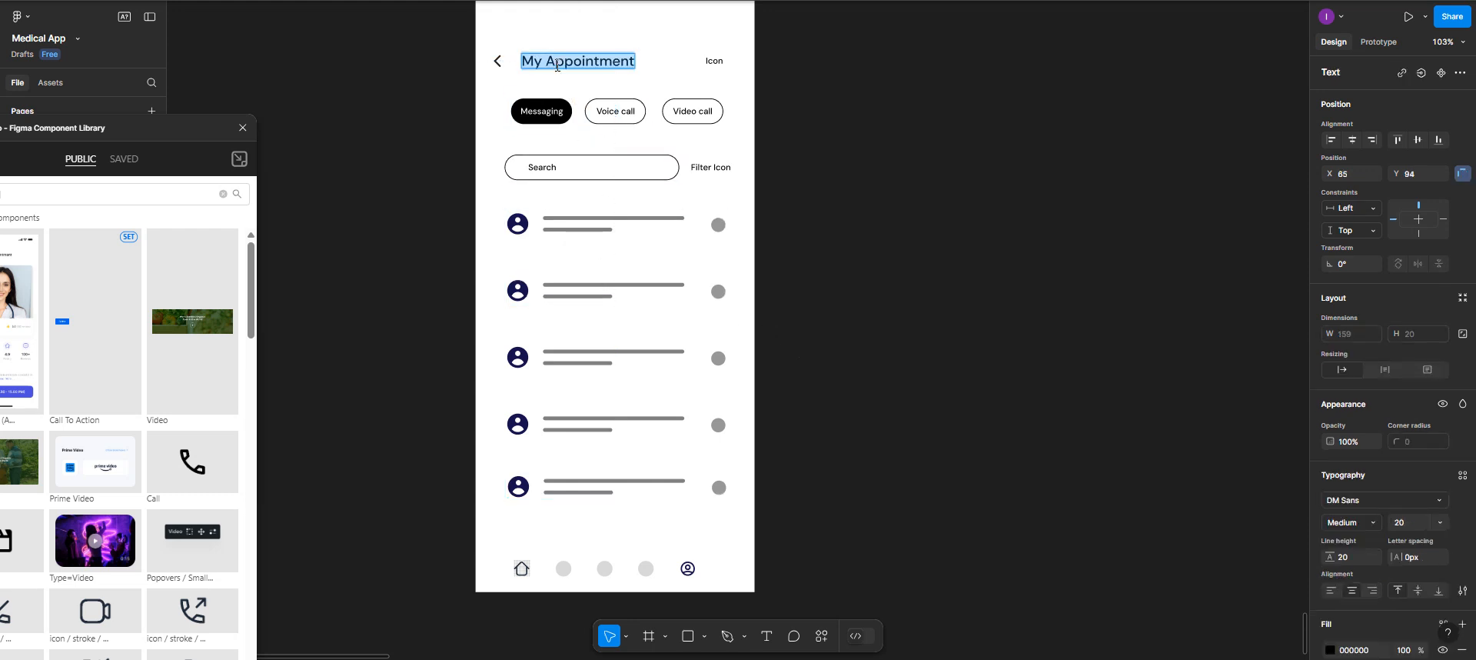
pyautogui.write('Hi')
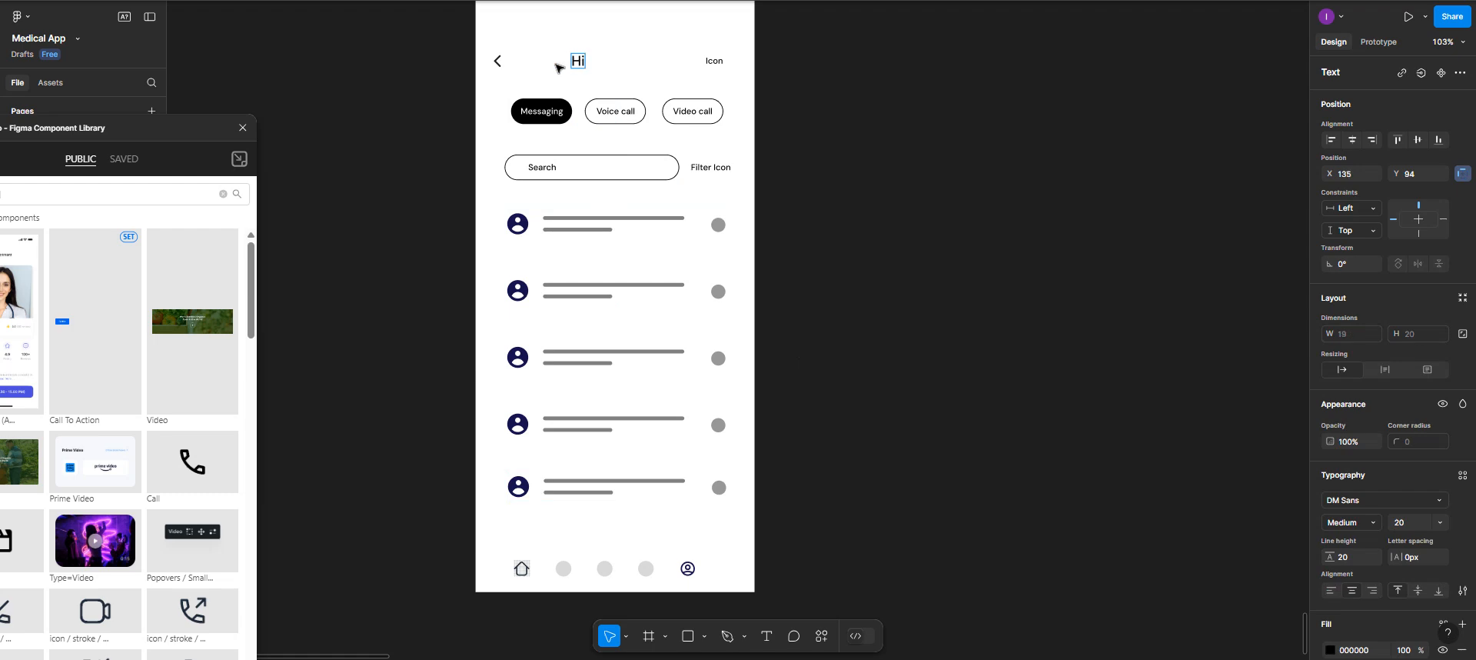
pyautogui.write('story')
pyautogui.press('Escape')
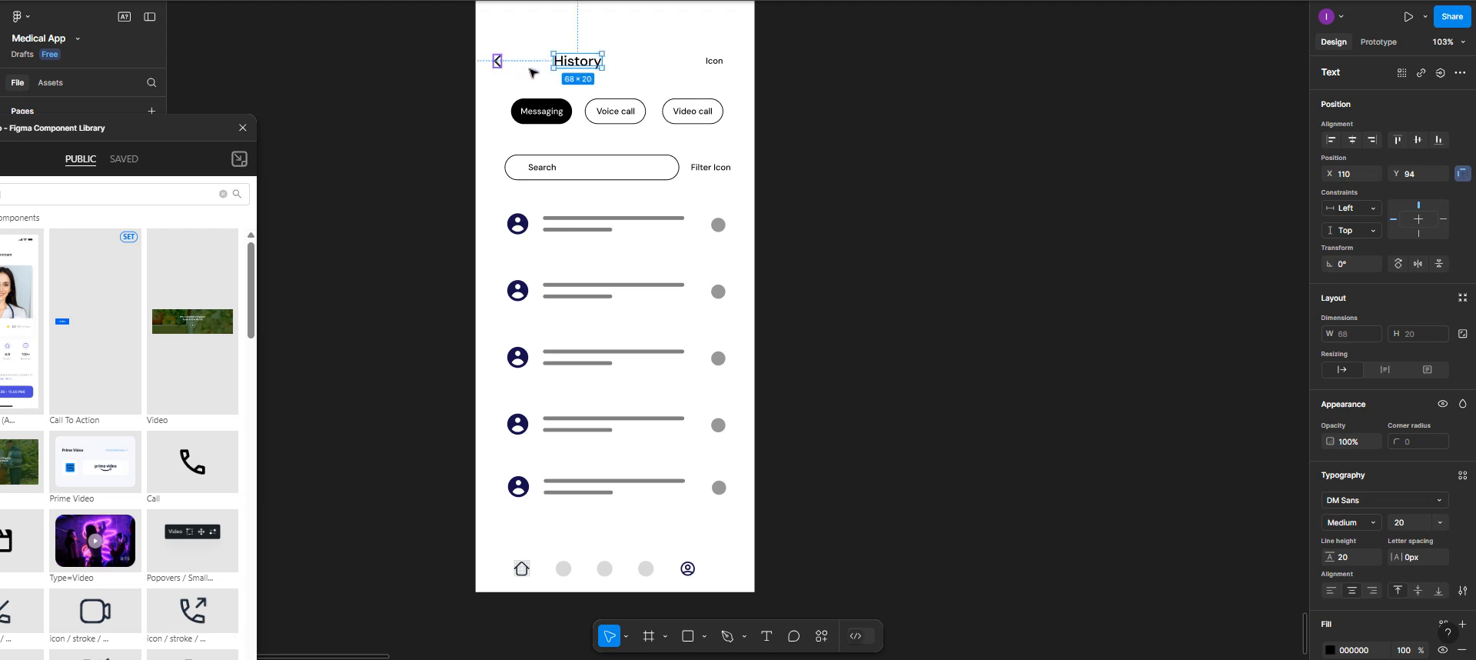
pyautogui.press('Delete')
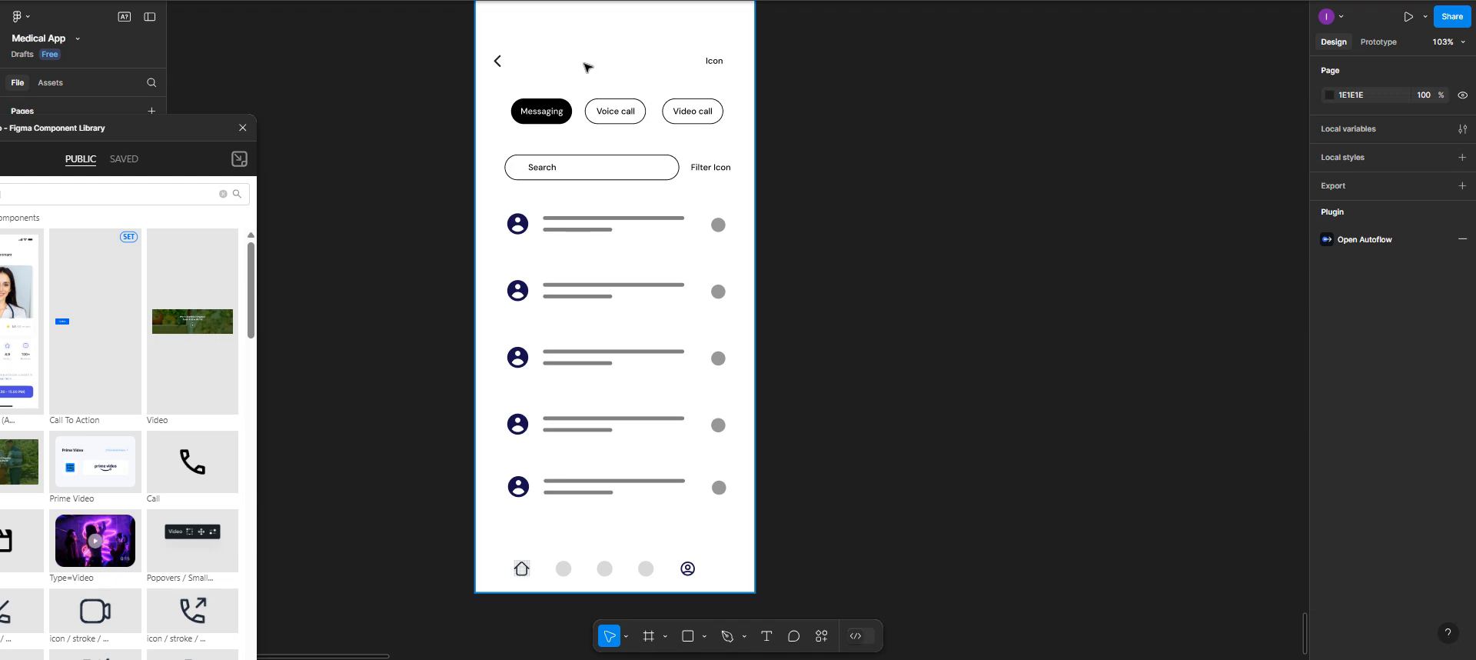
pyautogui.hotkey('ctrl', 'z')
pyautogui.press('Escape')
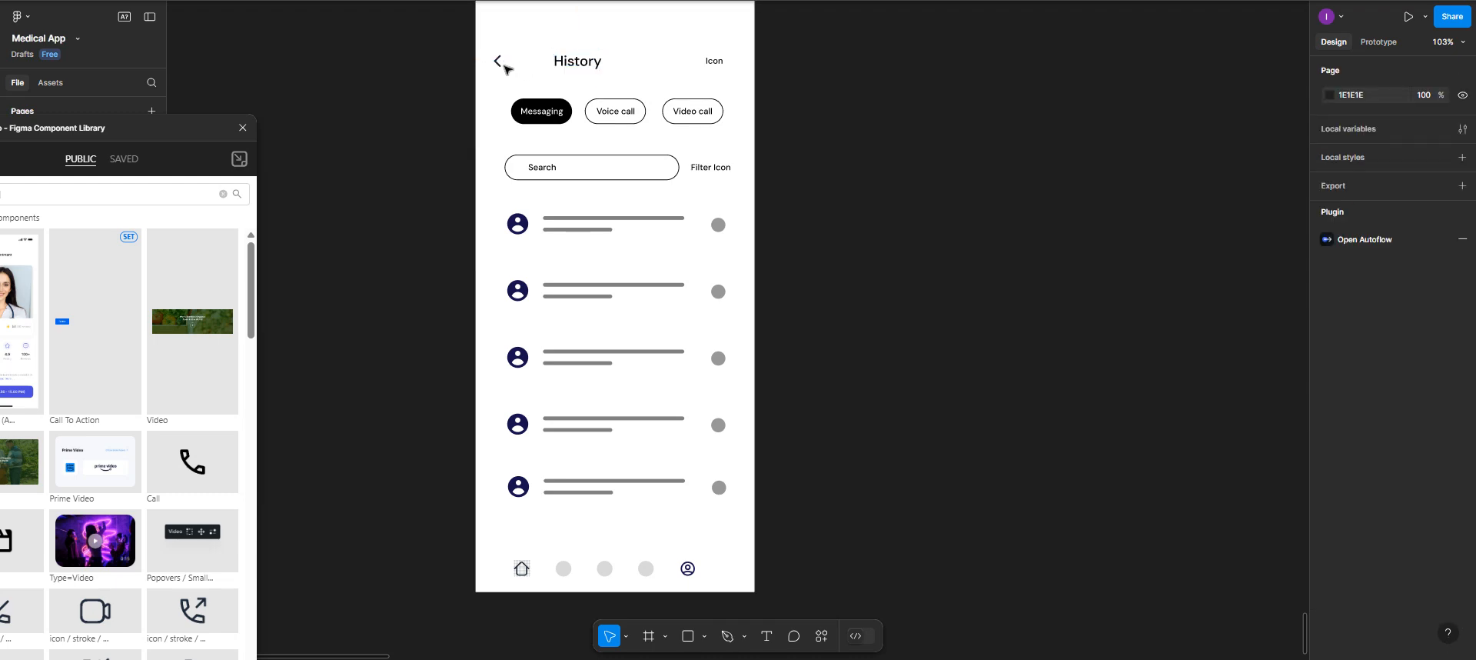
# Delete the back arrow in the Message history frame and move the History heading to about X 50, Y 98.
pyautogui.click(497, 64)
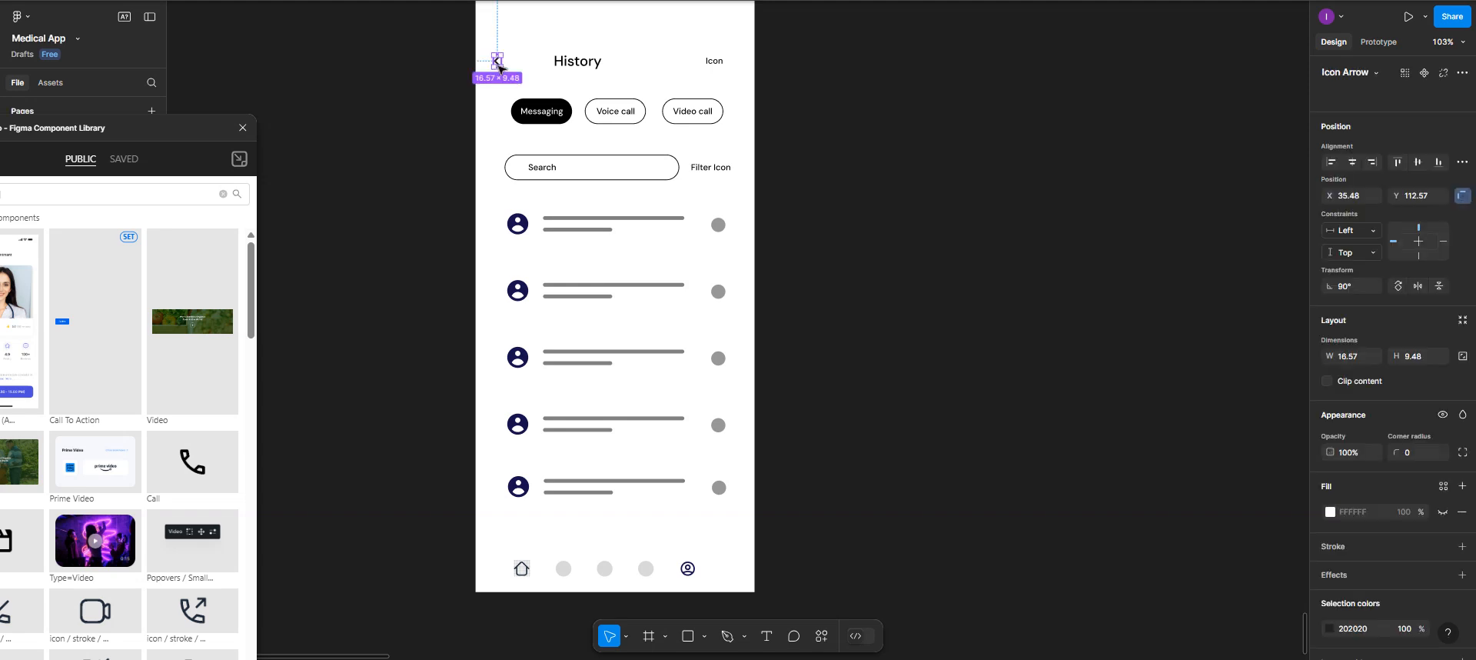
pyautogui.press('Delete')
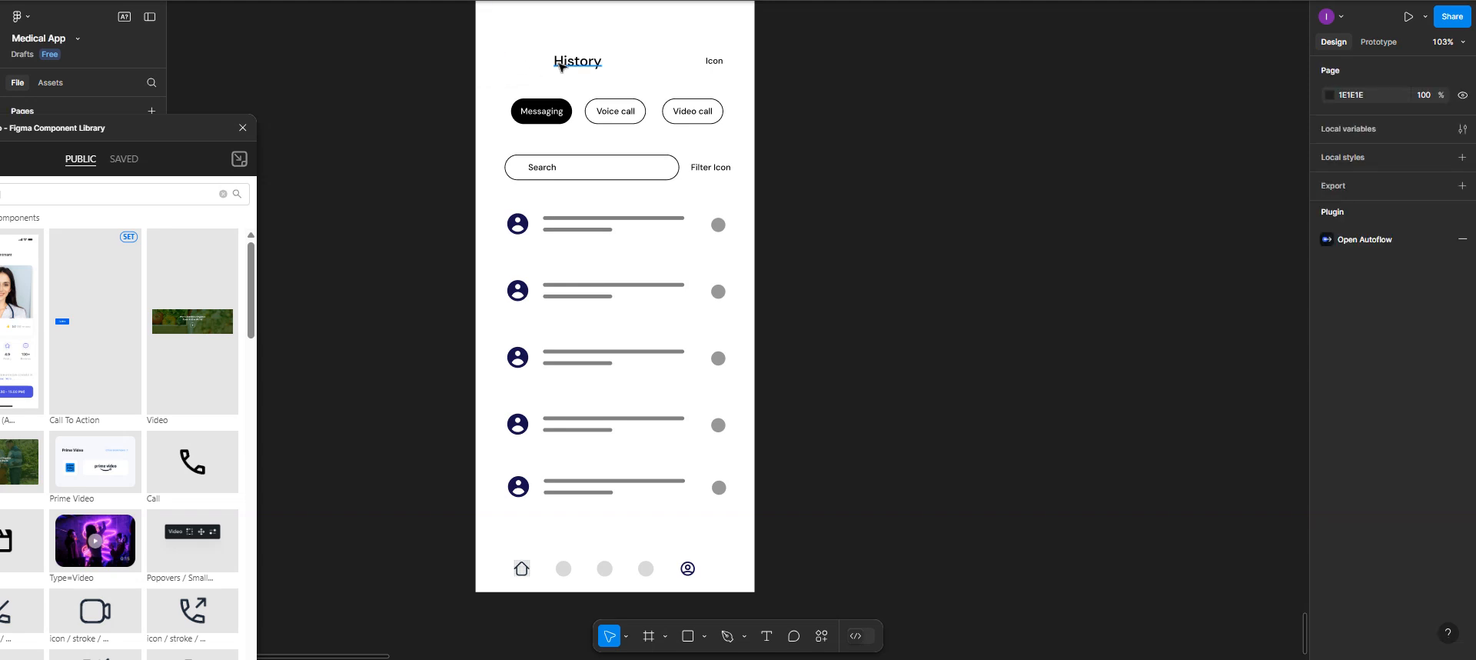
pyautogui.moveTo(563, 63); pyautogui.dragTo(521, 66)
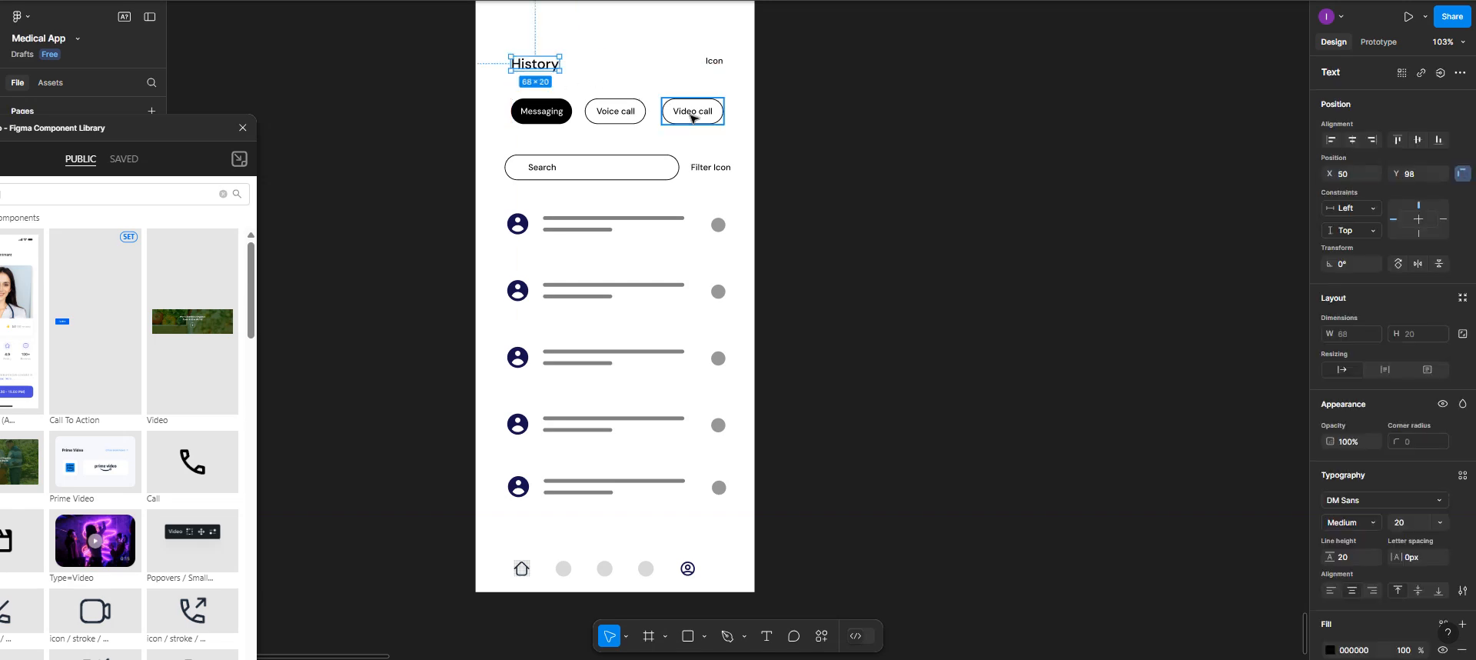
# Duplicate the Chat frame and place the copy to the right of the Message history frame.
pyautogui.scroll(-3, 692, 117)
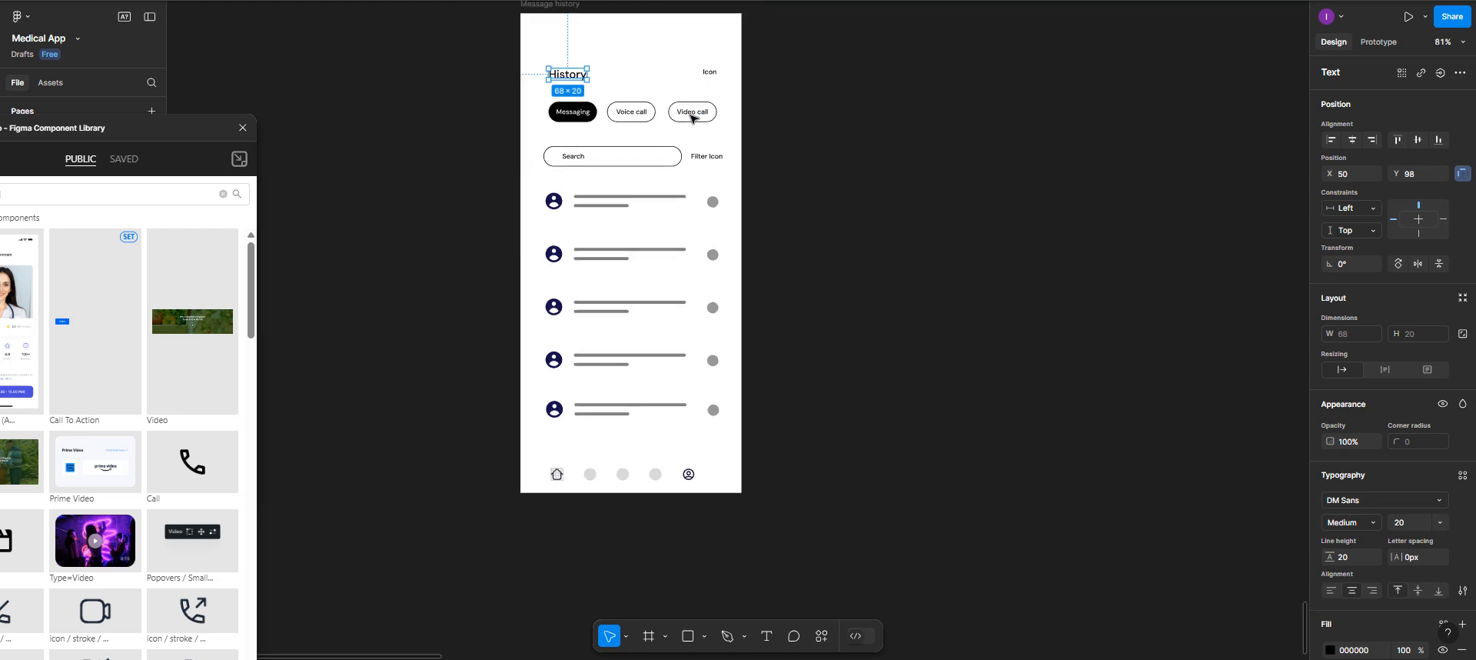
pyautogui.scroll(10, 773, 201)
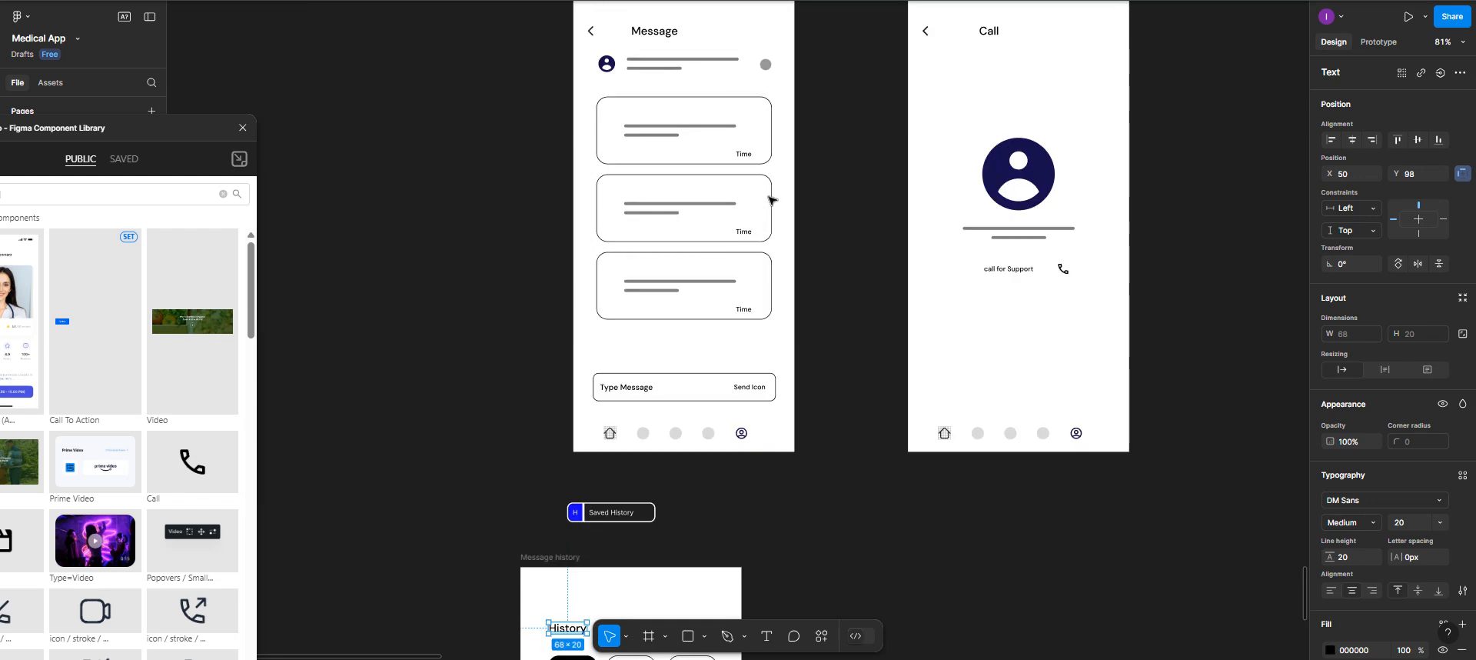
pyautogui.scroll(5, 771, 200)
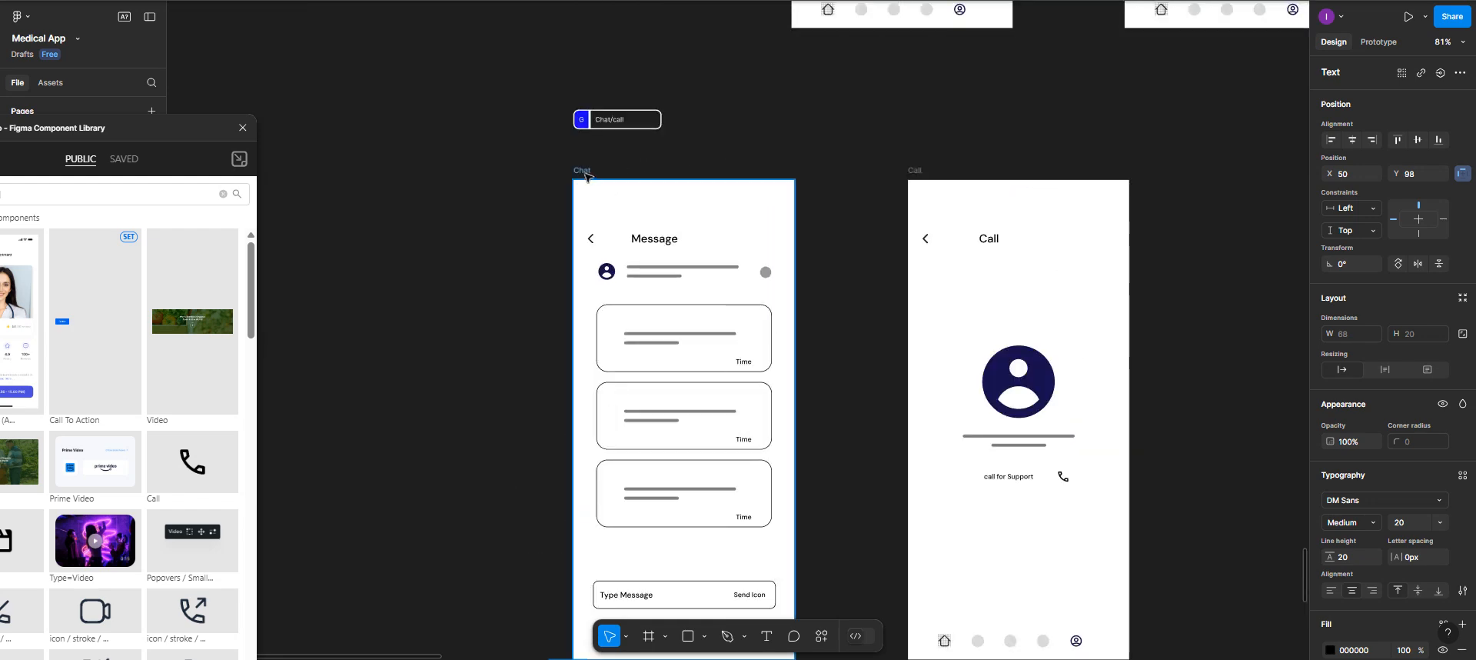
pyautogui.click(586, 177)
pyautogui.scroll(-3, 617, 70)
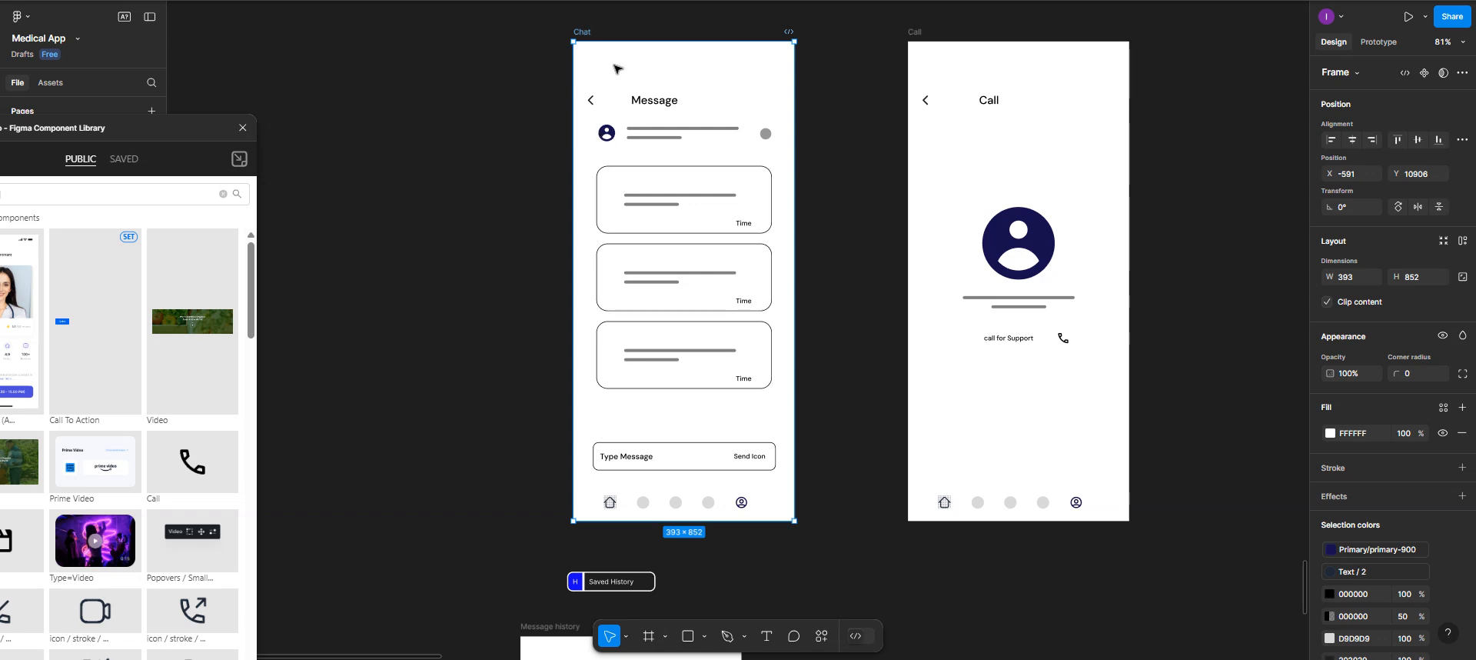
pyautogui.moveTo(618, 70); pyautogui.dragTo(795, 631)
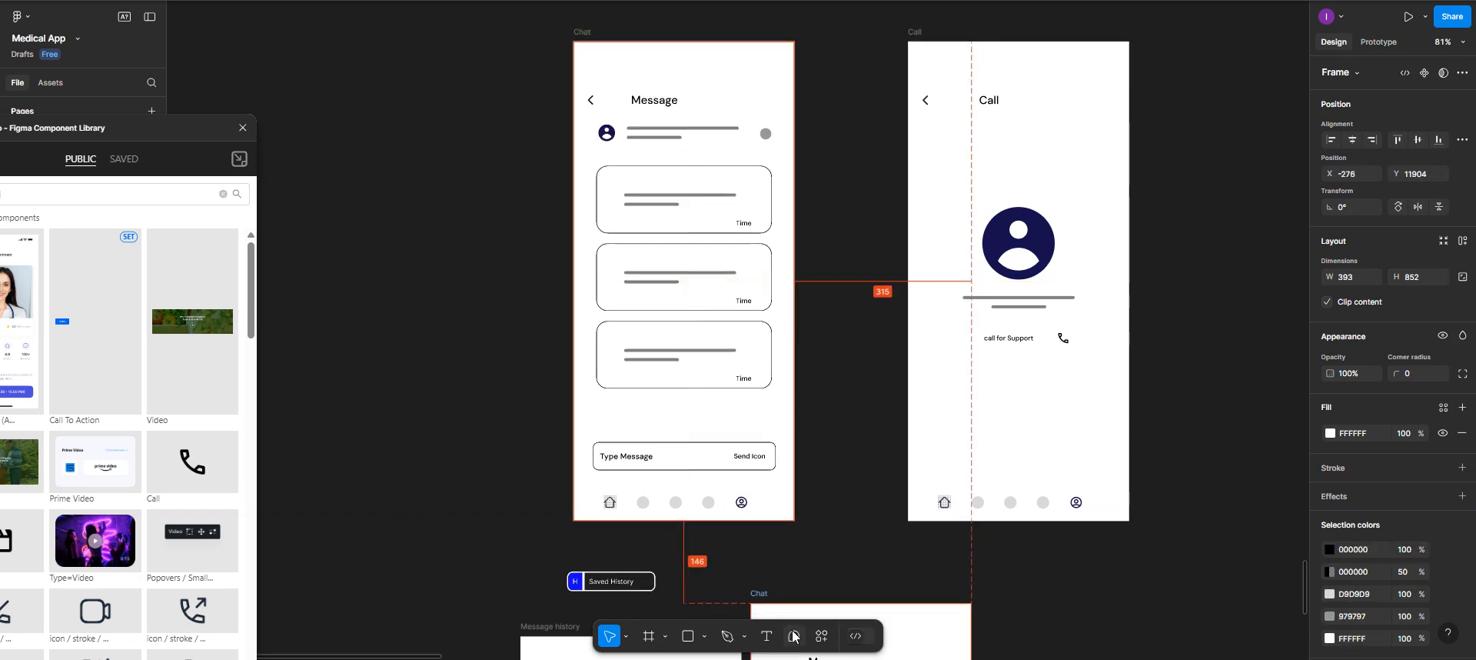
pyautogui.scroll(-2, 766, 508)
pyautogui.scroll(-3, 766, 508)
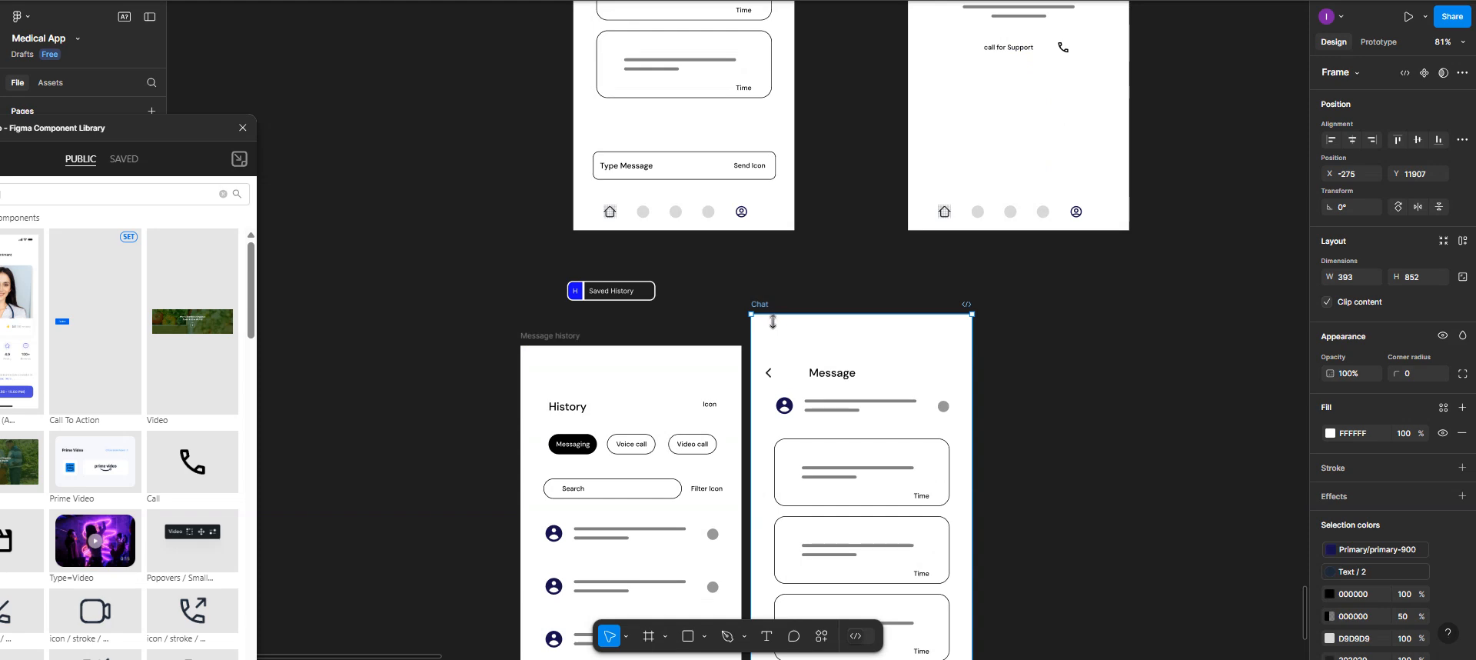
pyautogui.moveTo(776, 329); pyautogui.dragTo(817, 367)
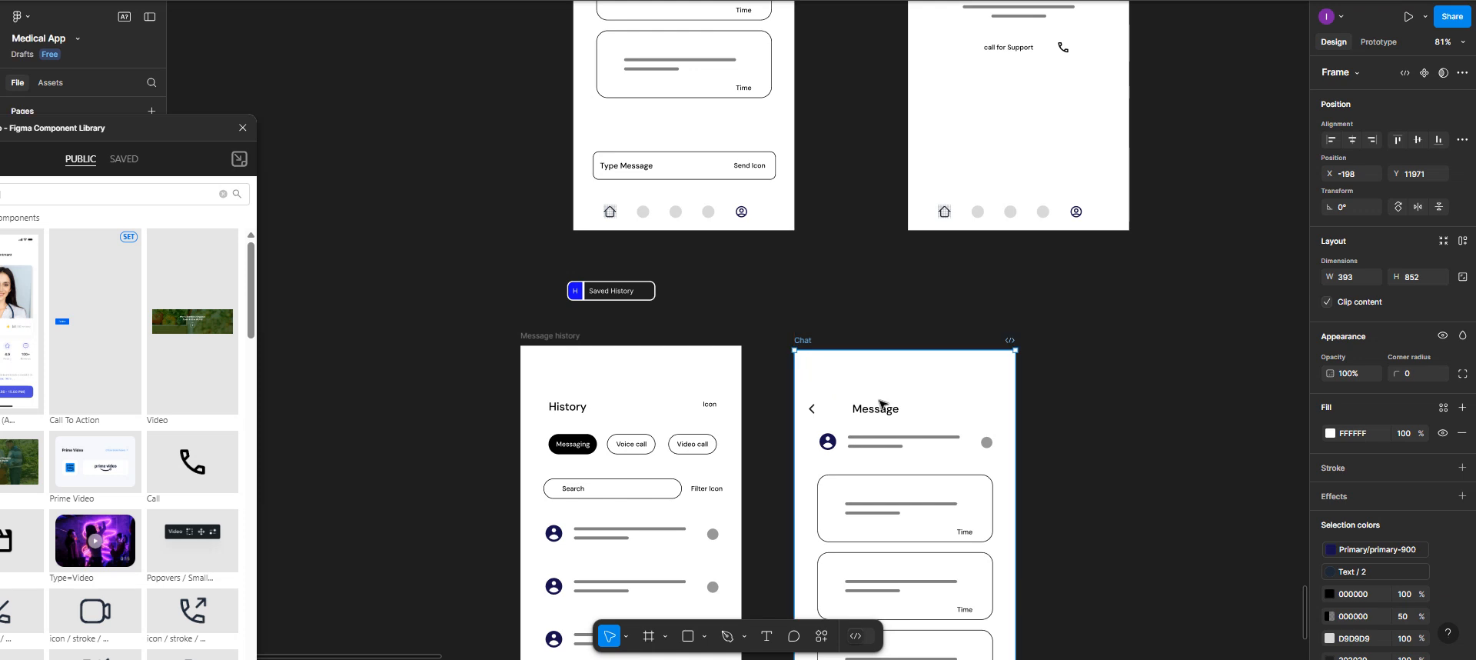
# Change the heading of the copied Chat frame to "Messaging".
pyautogui.scroll(-1, 905, 402)
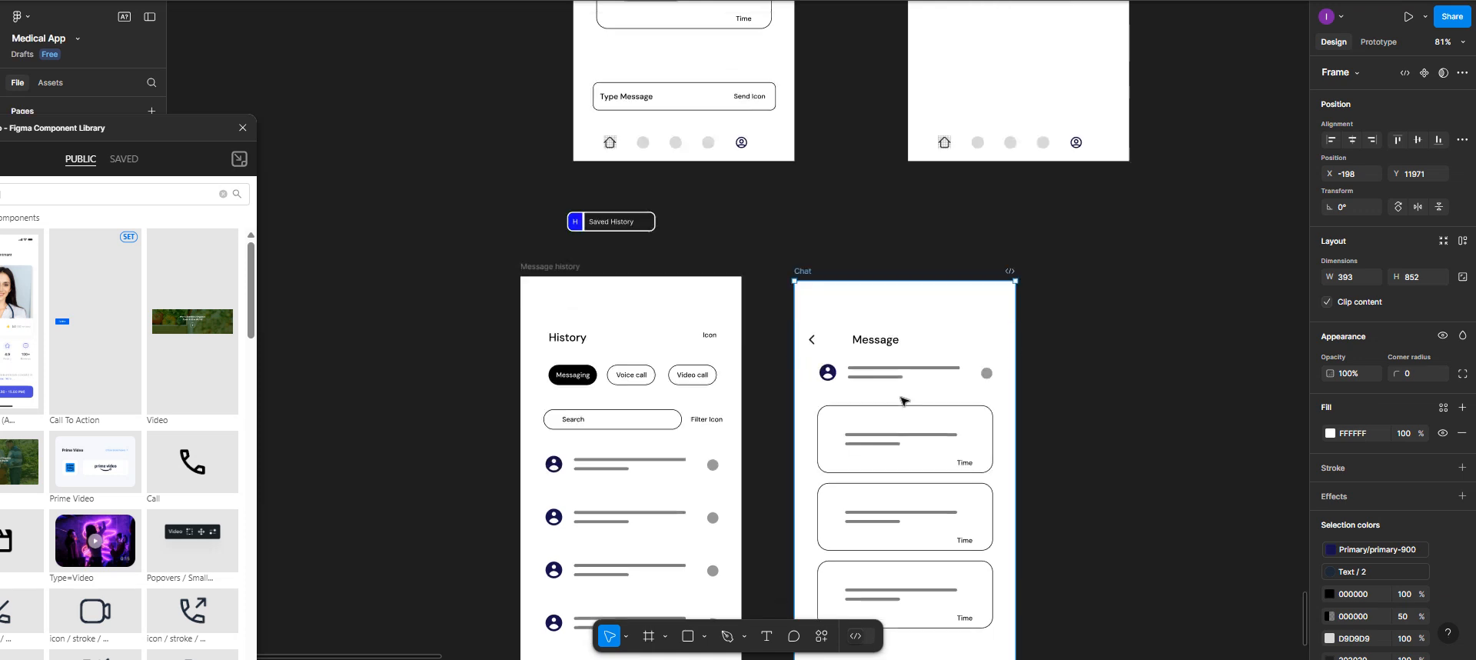
pyautogui.click(892, 347)
pyautogui.press('BackSpace')
pyautogui.write('ing')
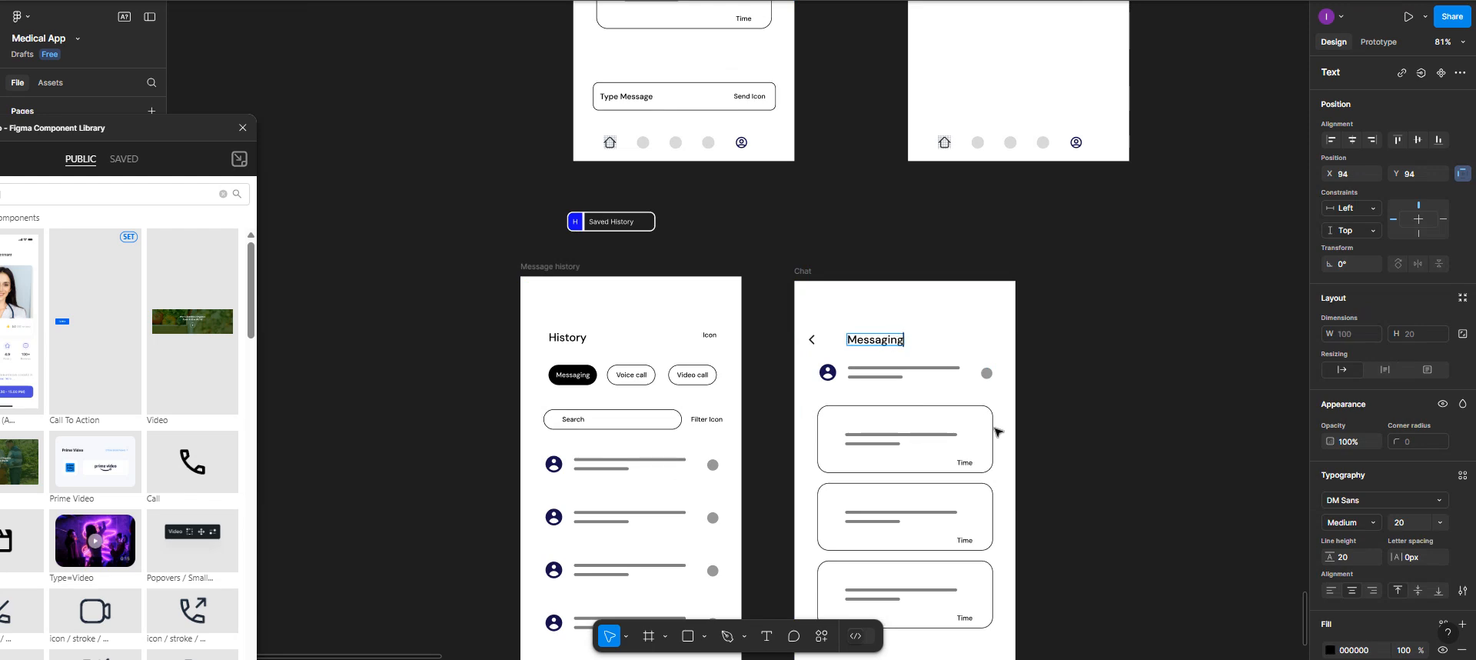
pyautogui.scroll(-3, 969, 407)
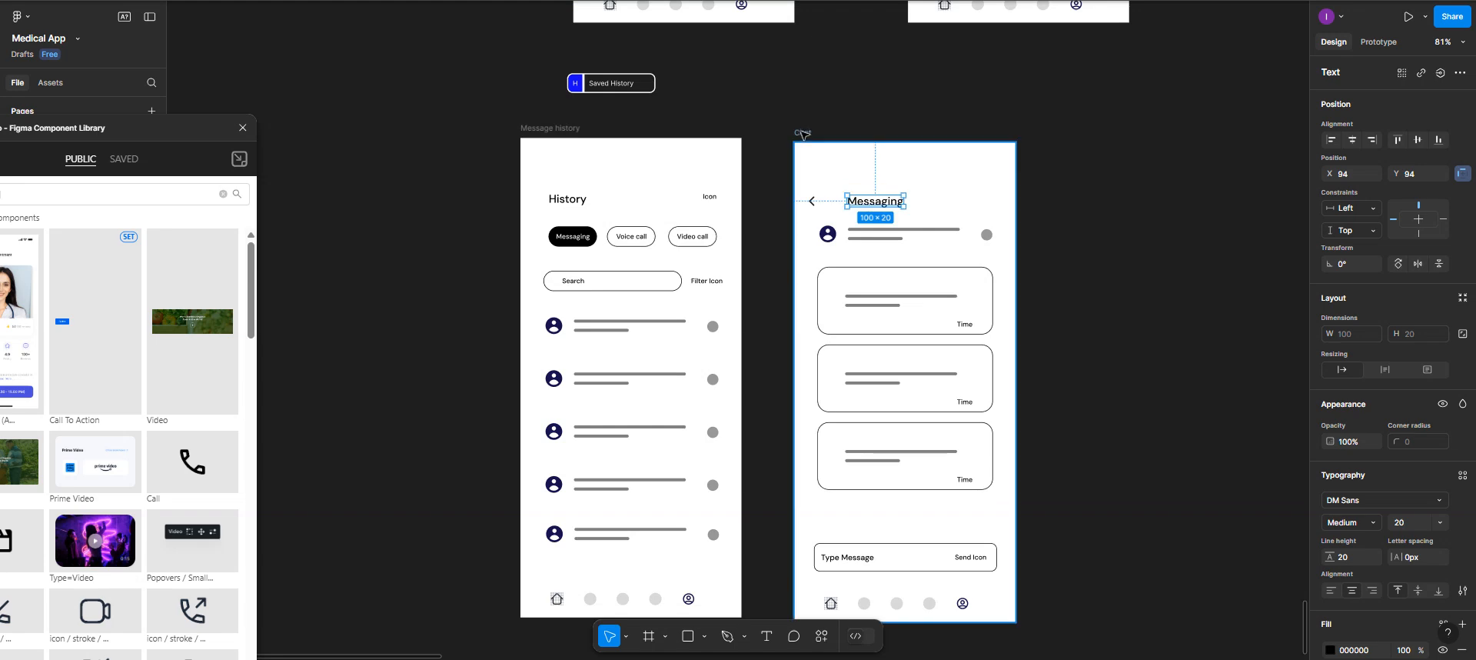
# Delete the Messaging heading and the whole copied Chat frame.
pyautogui.press('Delete')
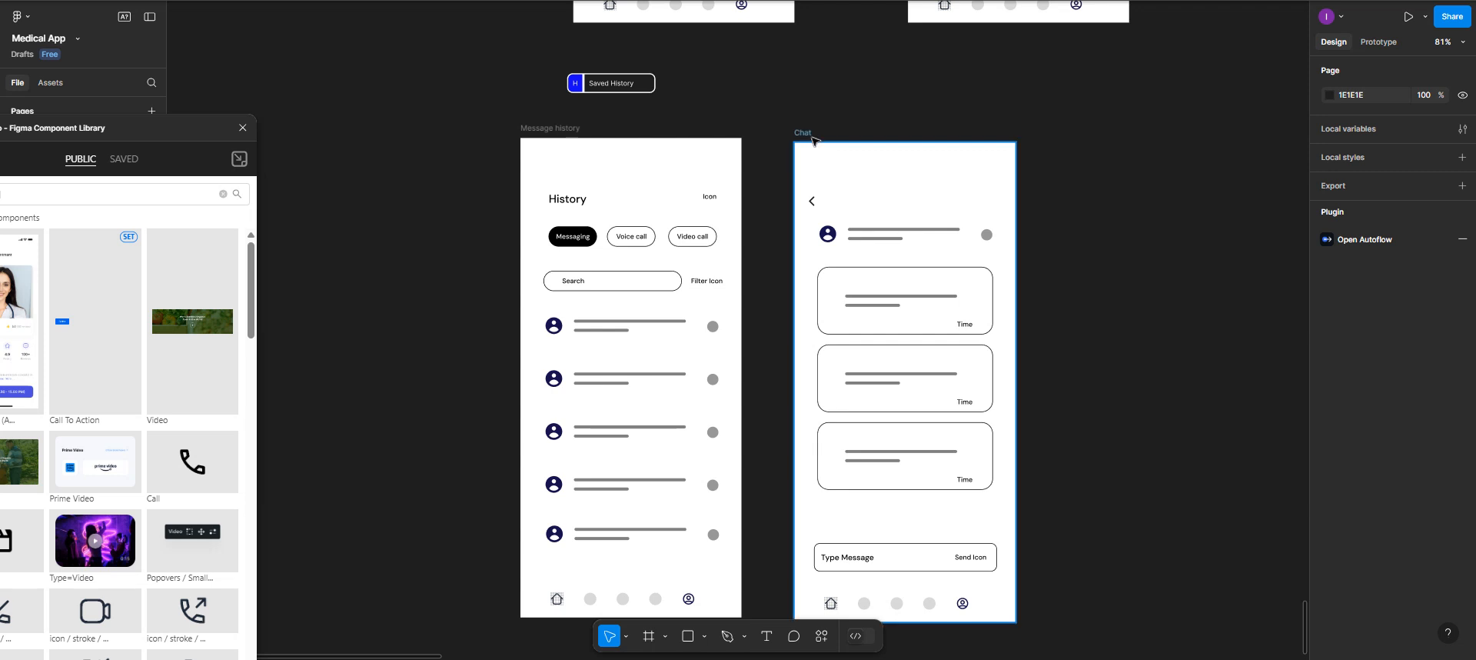
pyautogui.click(804, 133)
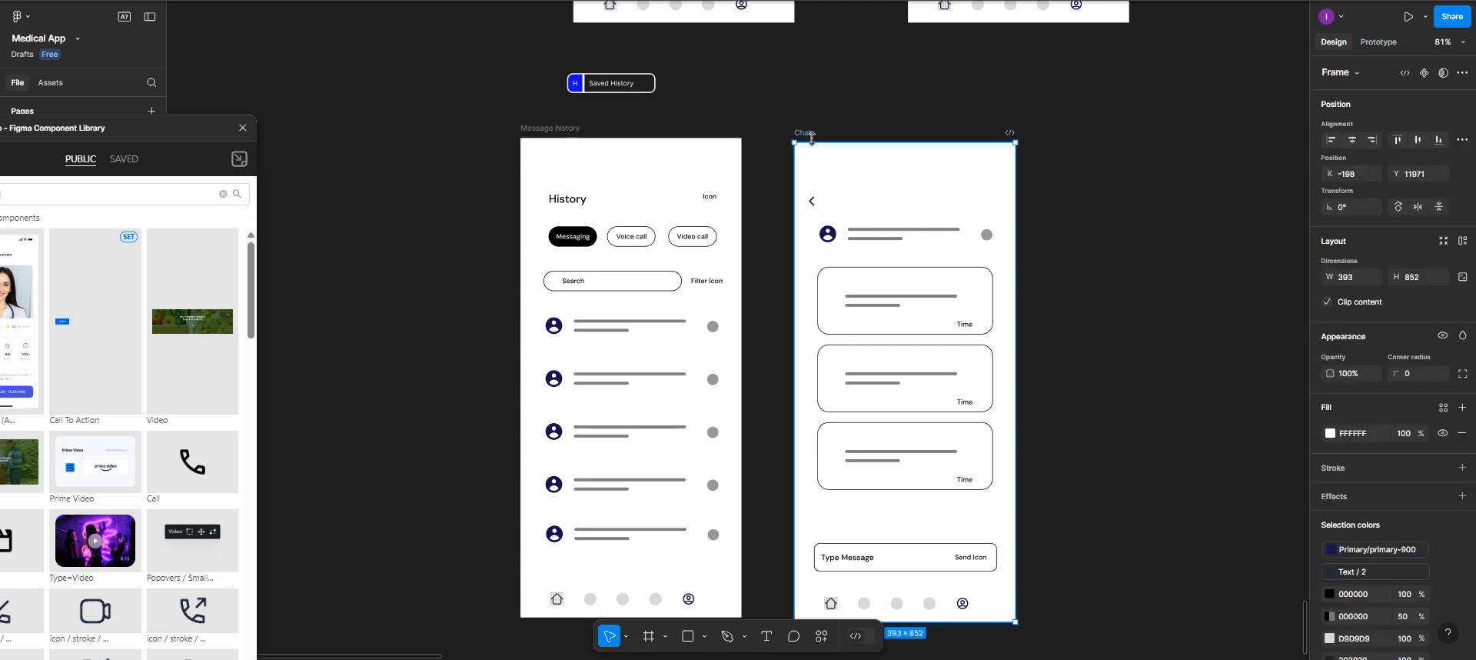
pyautogui.press('Delete')
# Duplicate the Upcoming Bookings frame that holds five message bubbles and place the copy to the right of the Call frame.
pyautogui.scroll(3, 857, 172)
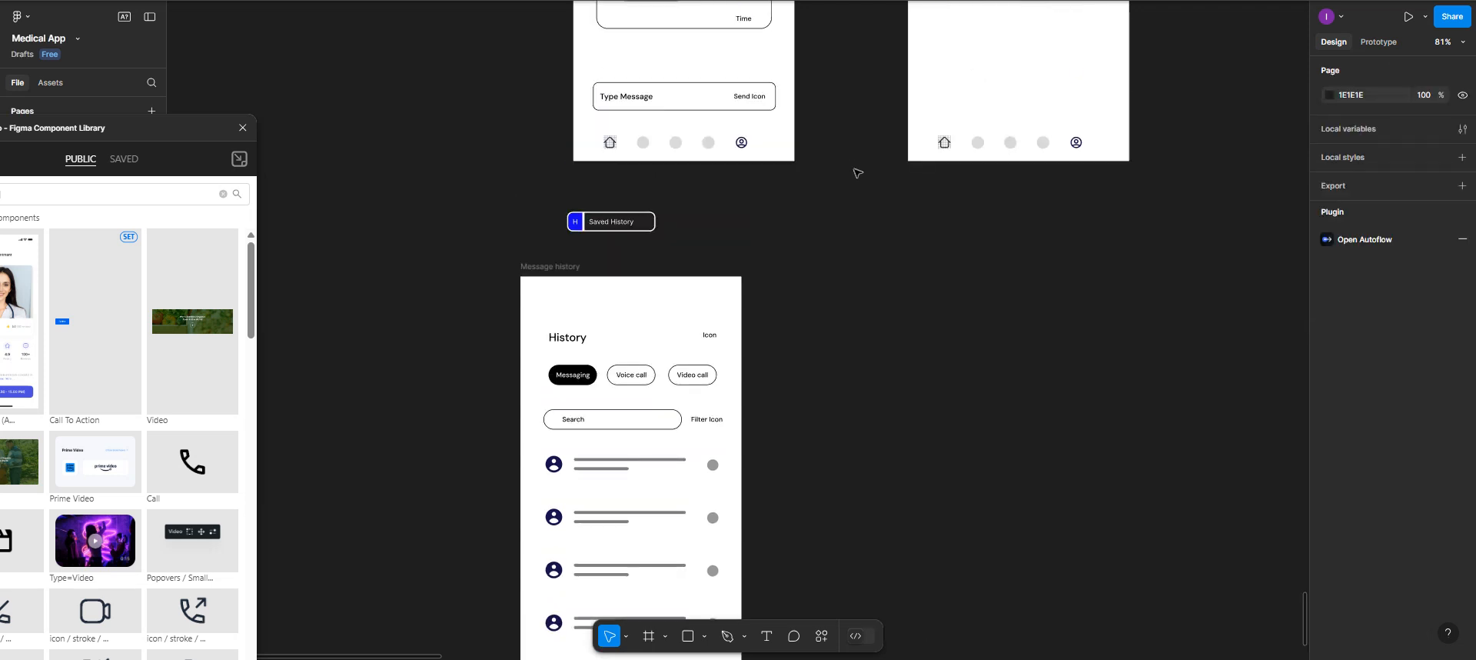
pyautogui.hscroll(2, 858, 172)
pyautogui.scroll(-5, 858, 173)
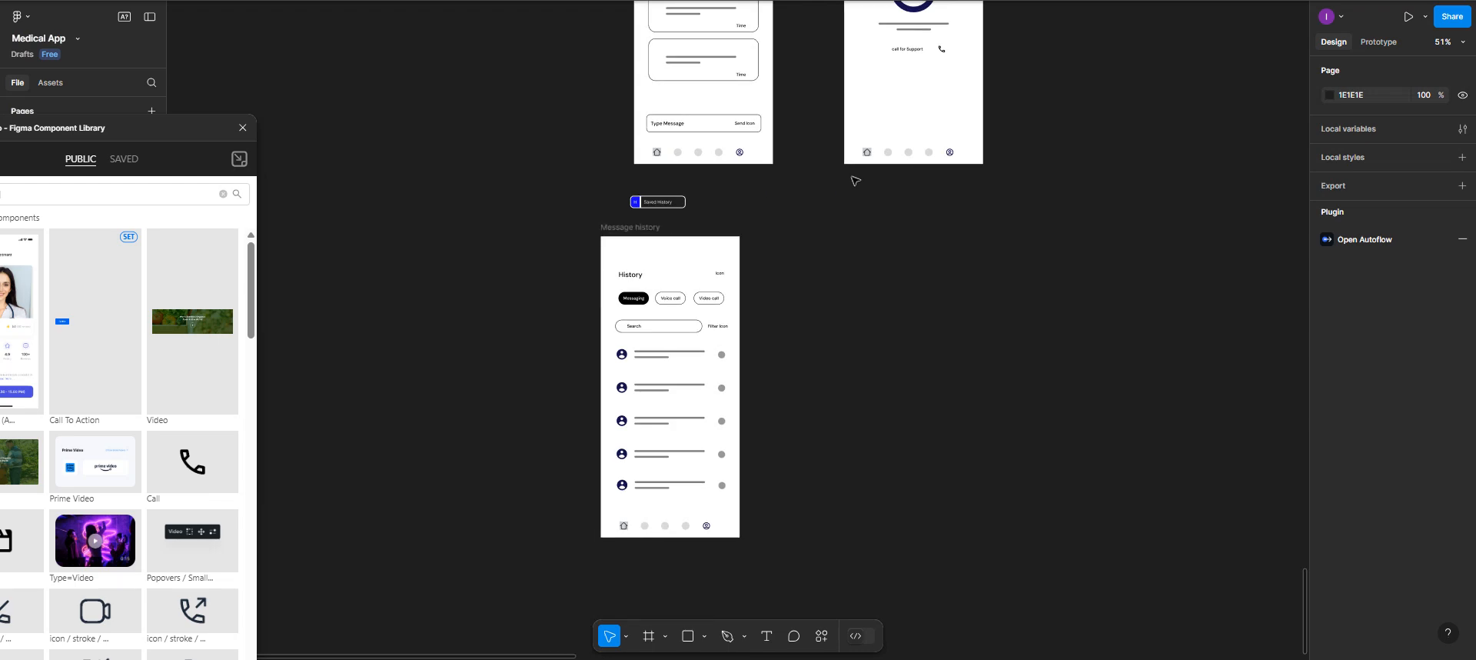
pyautogui.hscroll(3, 855, 180)
pyautogui.scroll(8, 854, 183)
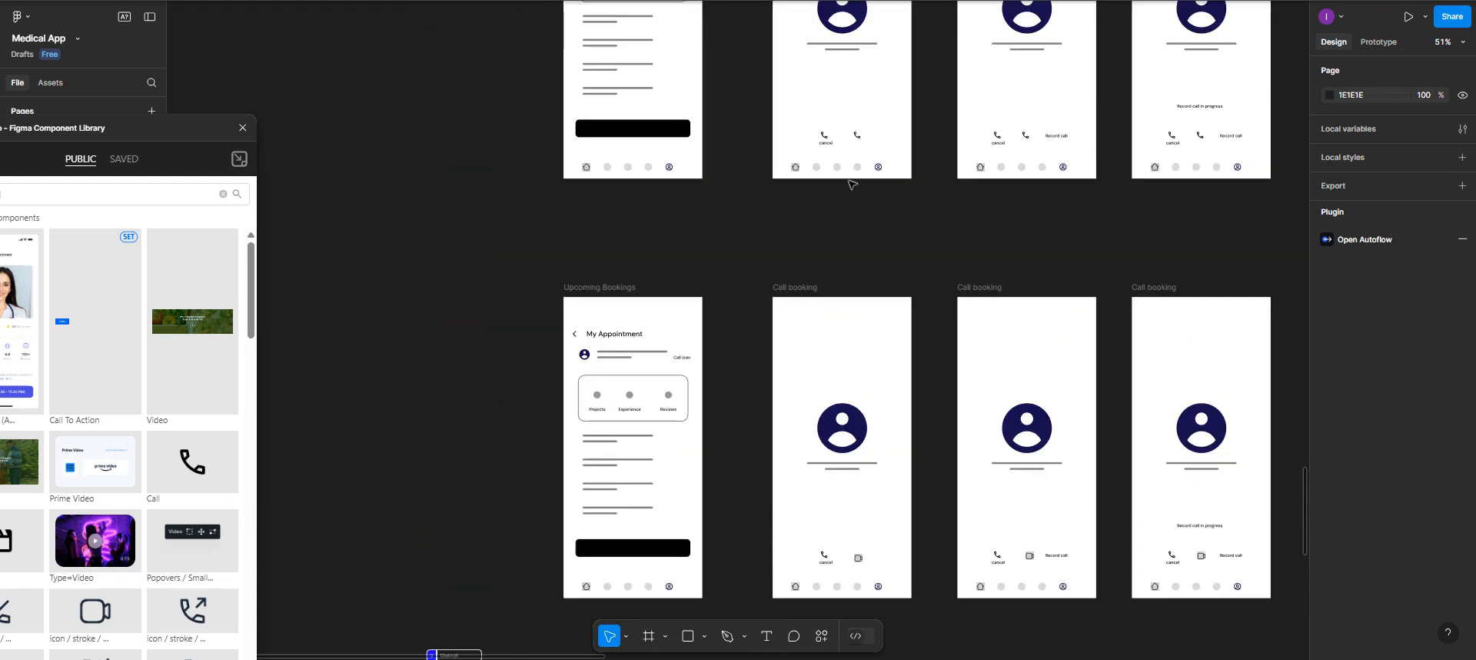
pyautogui.scroll(-6, 852, 185)
pyautogui.scroll(9, 852, 184)
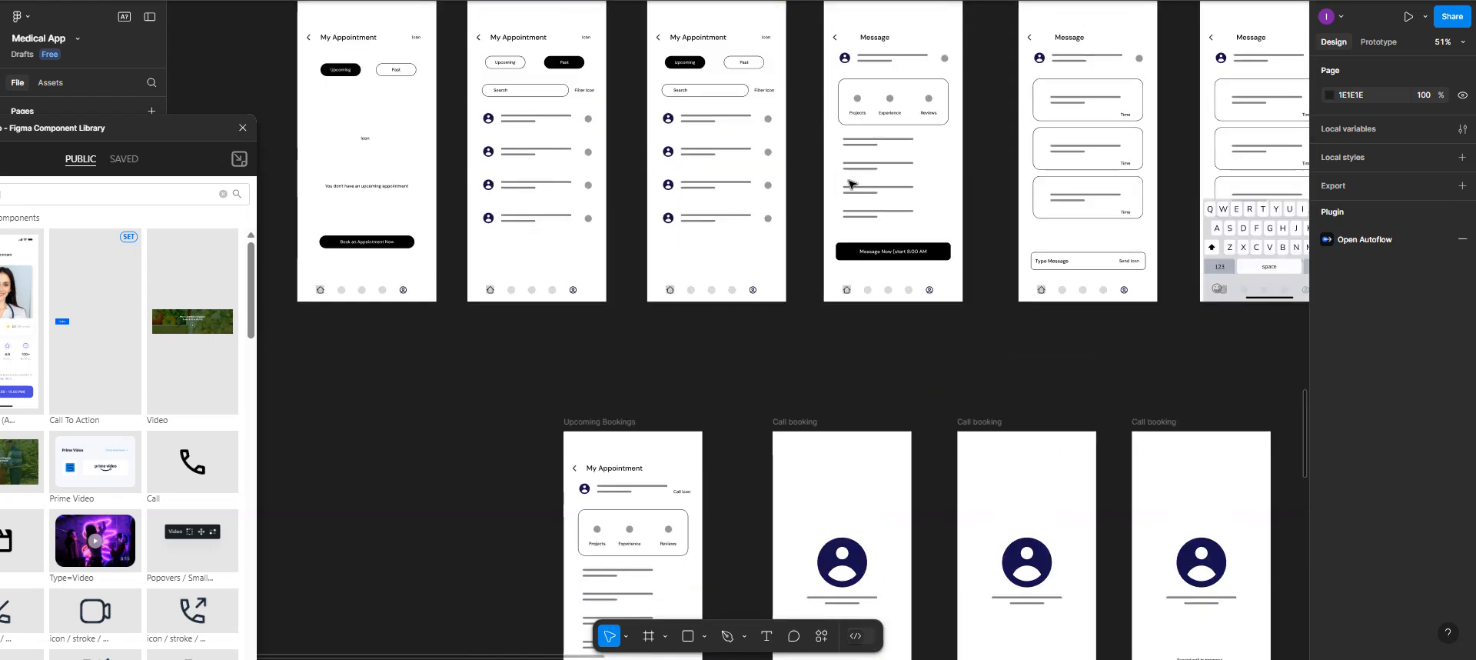
pyautogui.hscroll(-2, 850, 183)
pyautogui.hscroll(8, 850, 183)
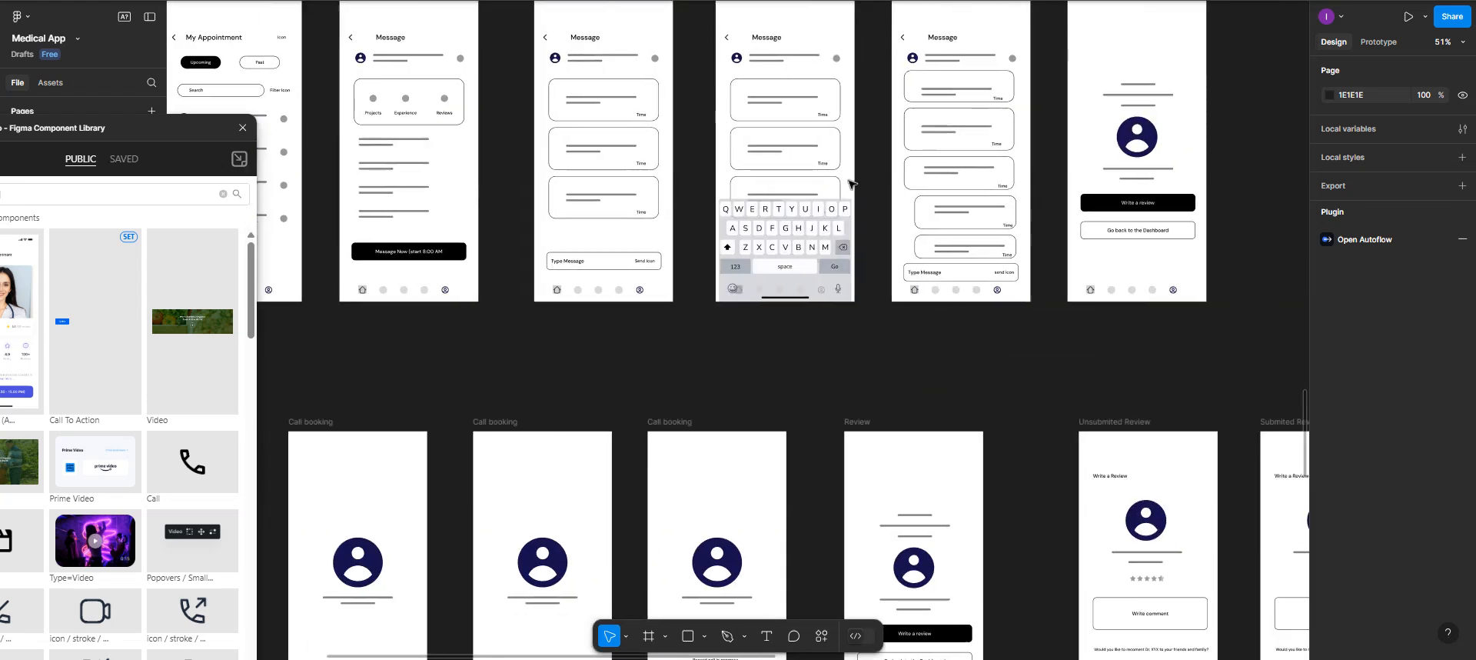
pyautogui.scroll(4, 907, 154)
pyautogui.click(925, 131)
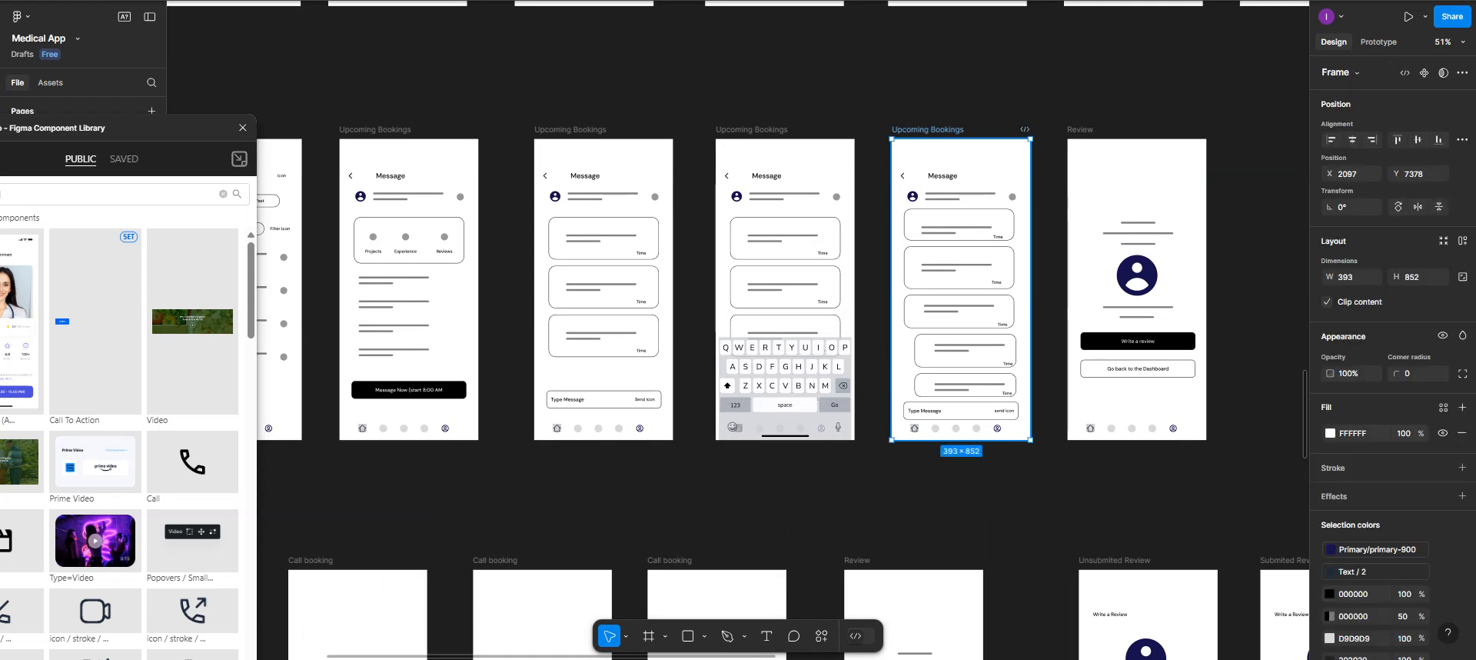
pyautogui.moveTo(925, 130); pyautogui.dragTo(389, 300)
pyautogui.hscroll(-5, 476, 404)
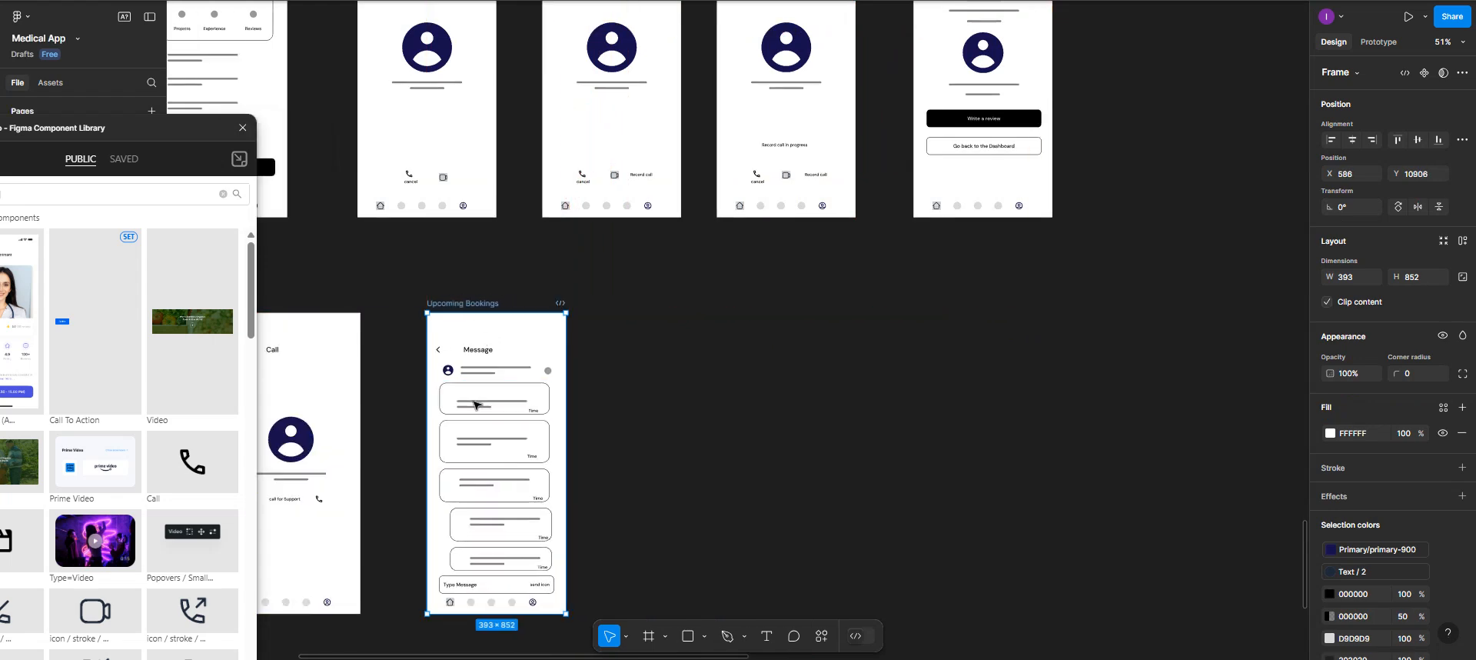
# Move the copied Upcoming Bookings frame beside Message history, at about X -113, Y 11974, and rename it "Messaging".
pyautogui.scroll(-4, 572, 404)
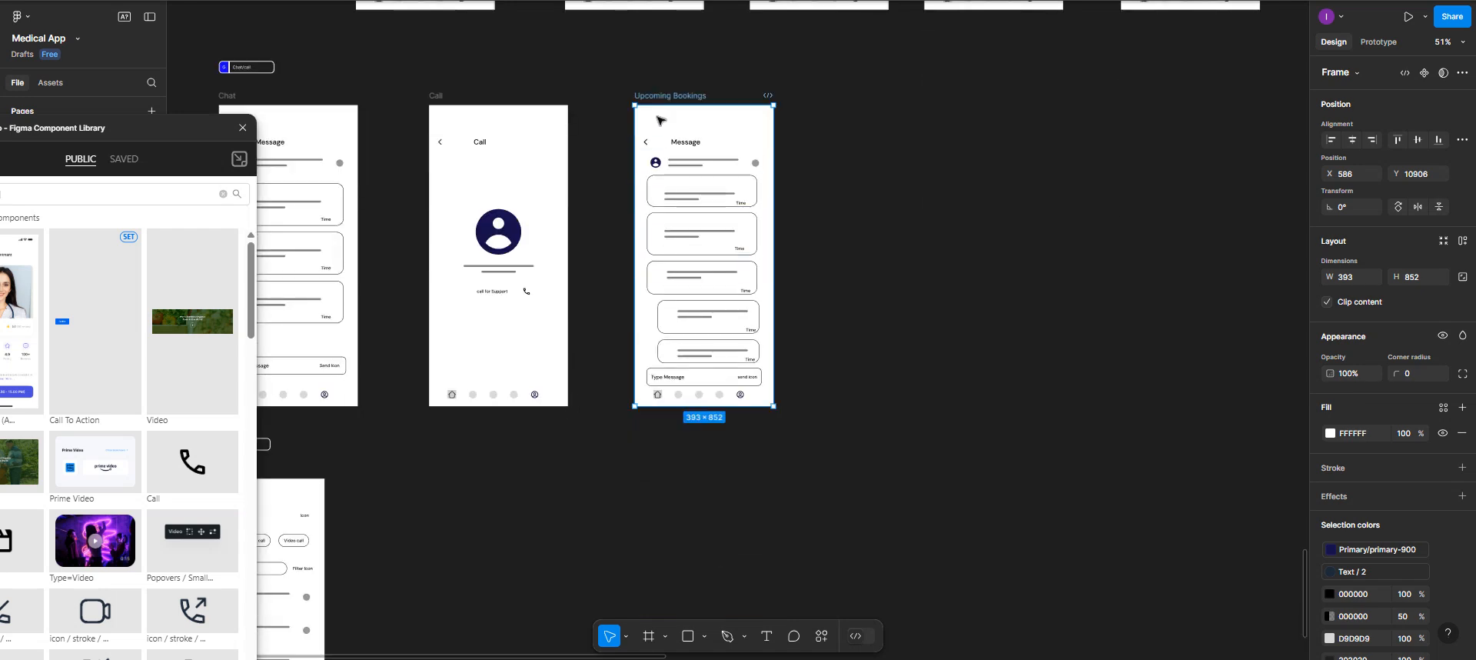
pyautogui.moveTo(661, 96); pyautogui.dragTo(414, 473)
pyautogui.hscroll(-4, 413, 473)
pyautogui.scroll(-5, 552, 424)
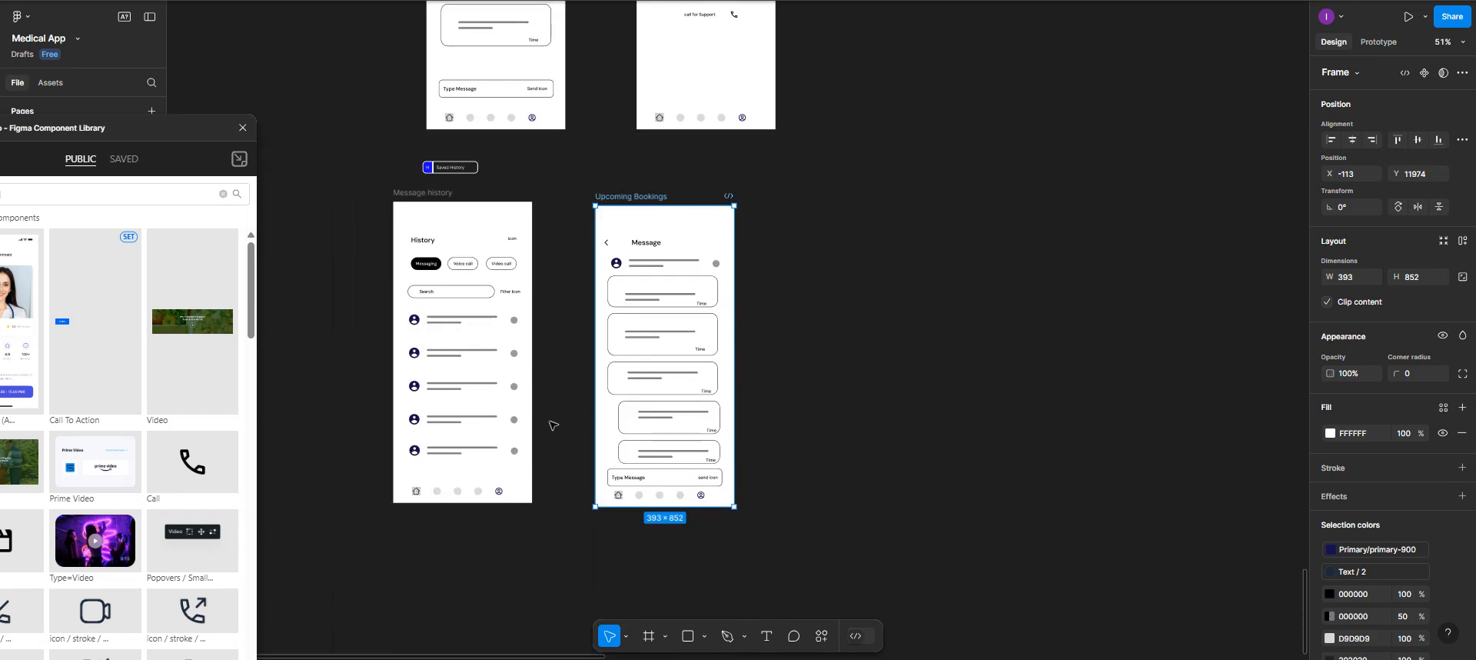
pyautogui.doubleClick(641, 196)
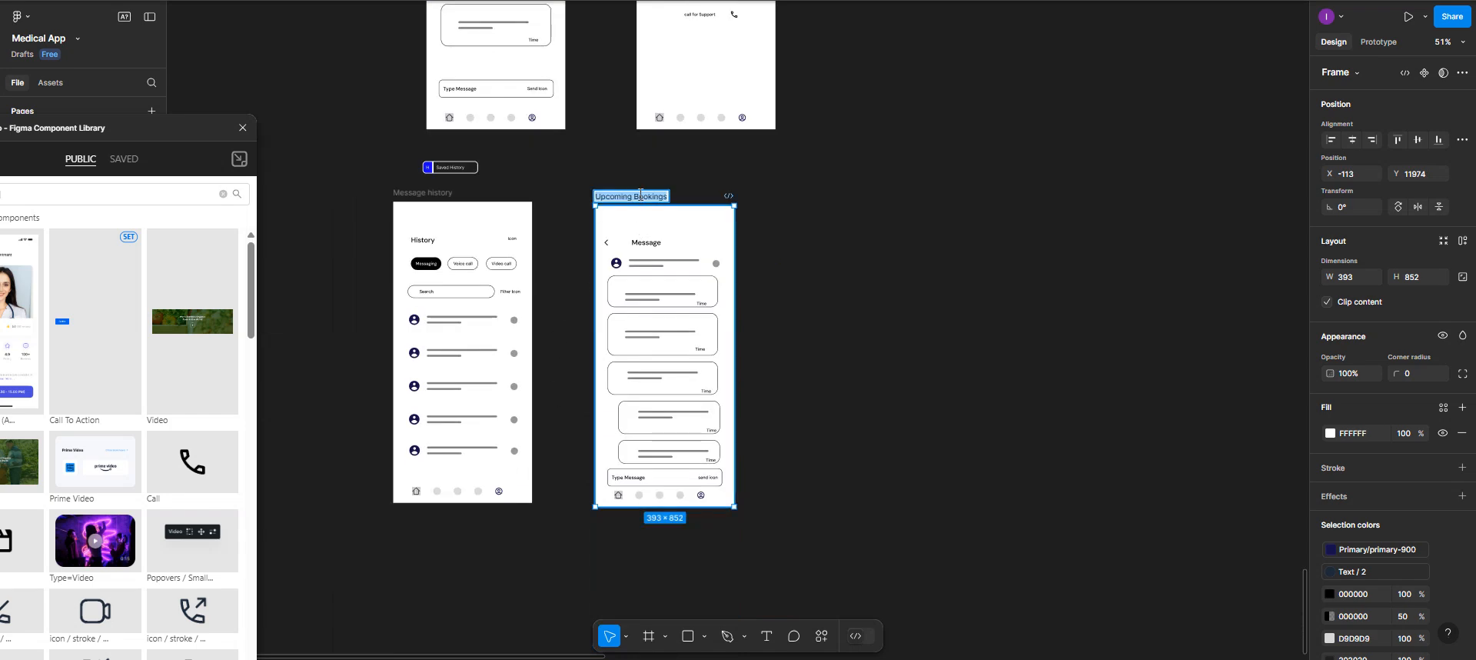
pyautogui.write('Messaging')
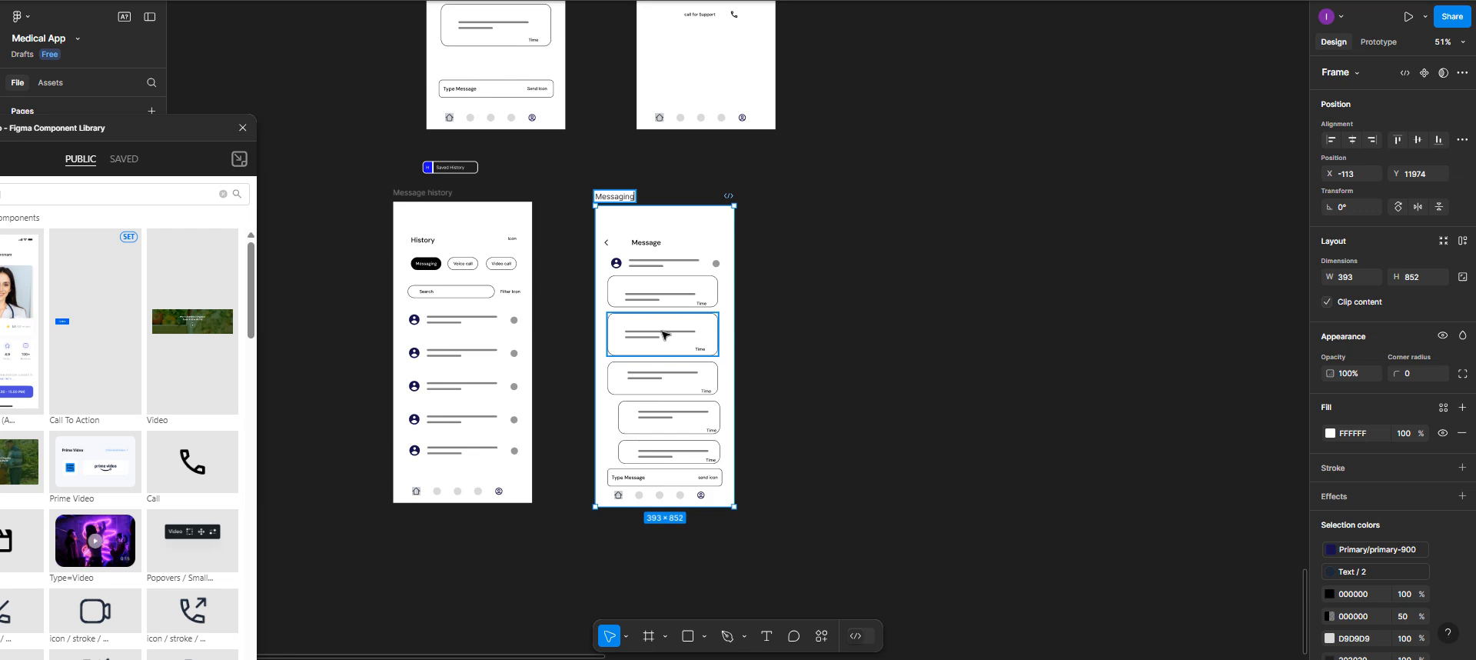
# Copy the Icon text from the Message history header to the right end of the Messaging frame's header.
pyautogui.scroll(3, 578, 270)
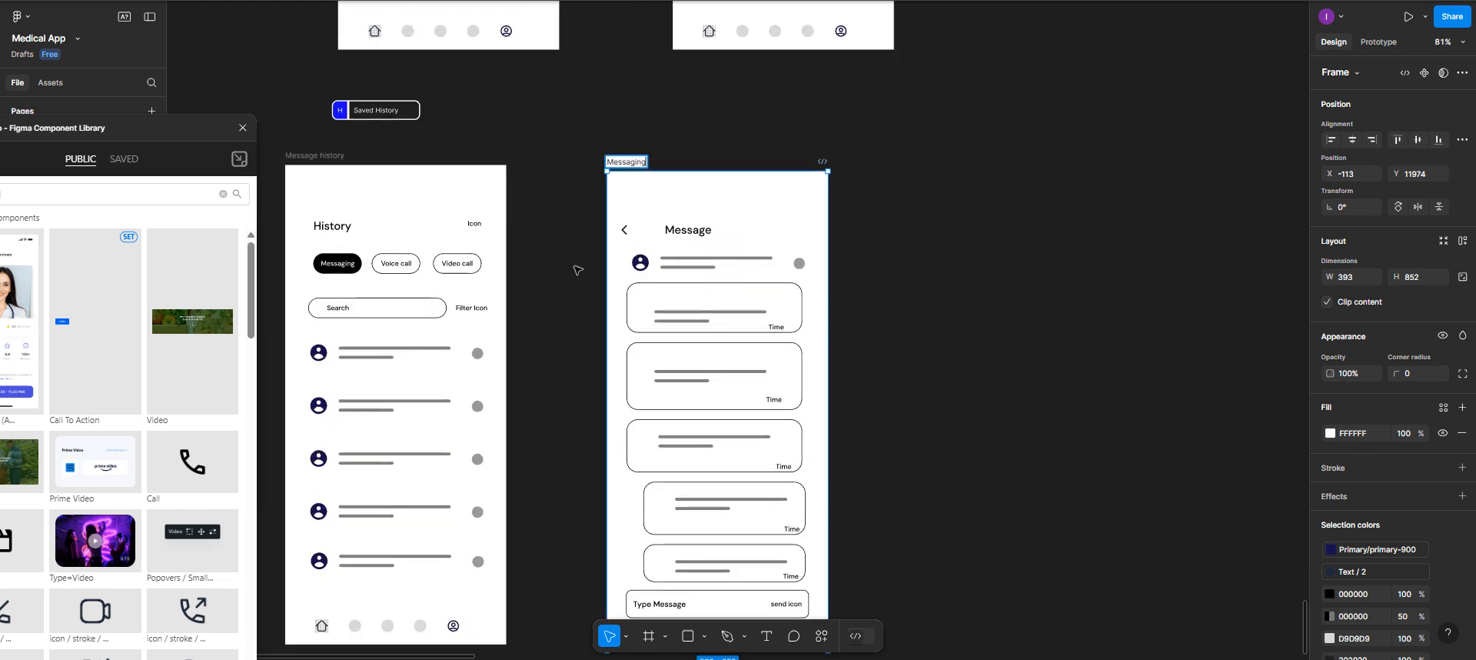
pyautogui.click(473, 225)
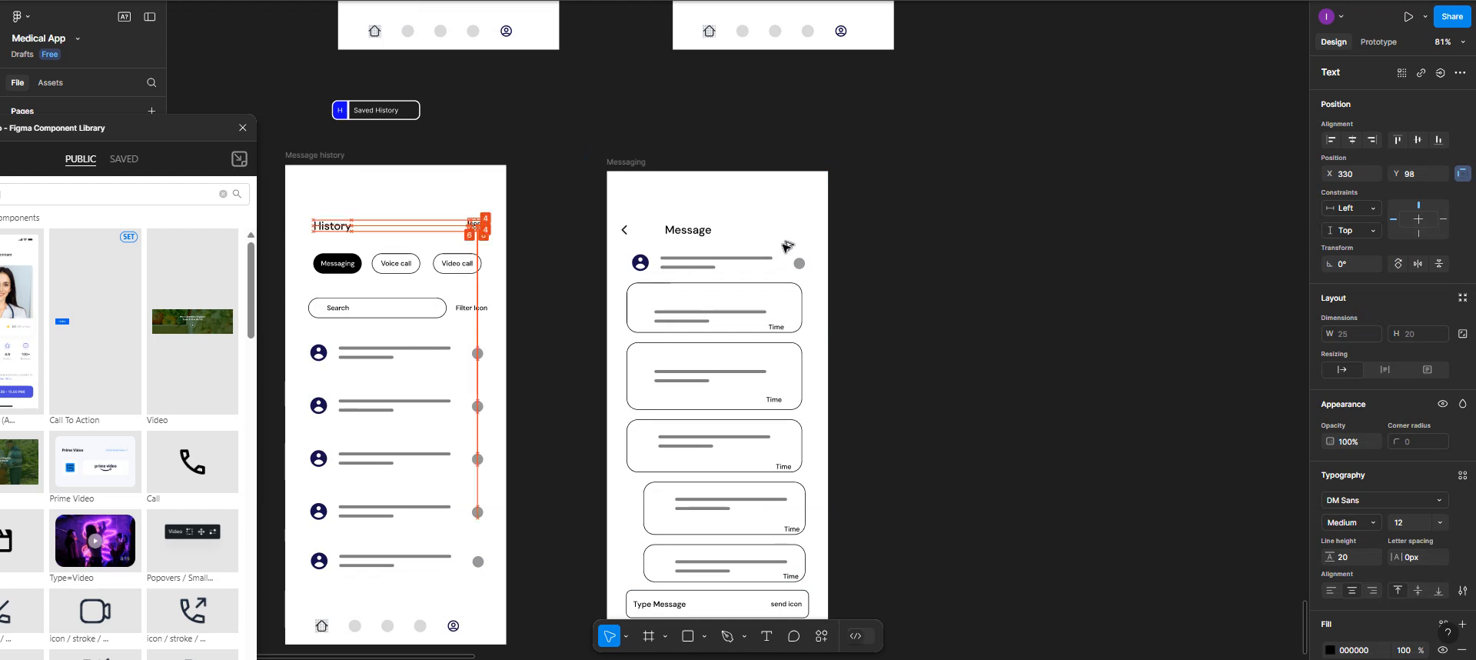
pyautogui.moveTo(475, 223); pyautogui.dragTo(801, 231)
pyautogui.click(853, 302)
pyautogui.keyDown('ctrl'); pyautogui.scroll(-3, 830, 315); pyautogui.keyUp('ctrl')
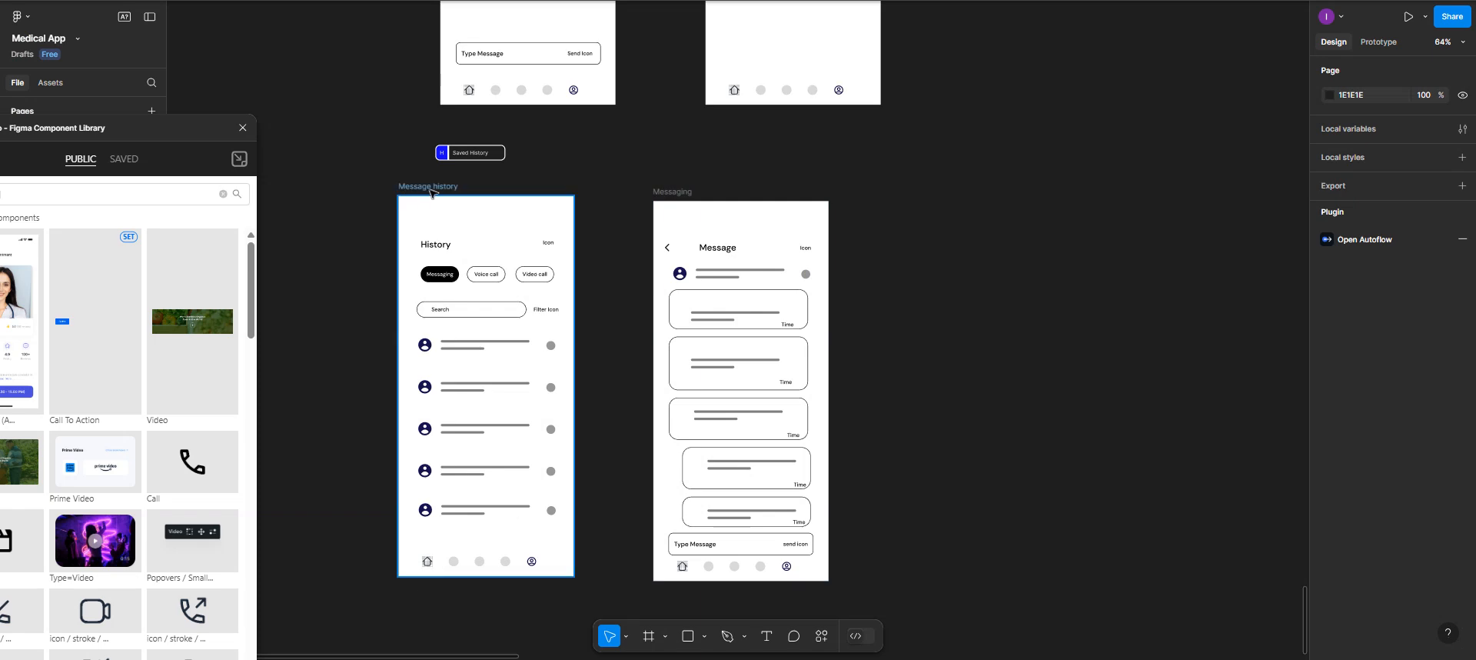
# Move the Message history frame under the Saved History label, to X -602, Y 11965.
pyautogui.moveTo(430, 191); pyautogui.dragTo(448, 193)
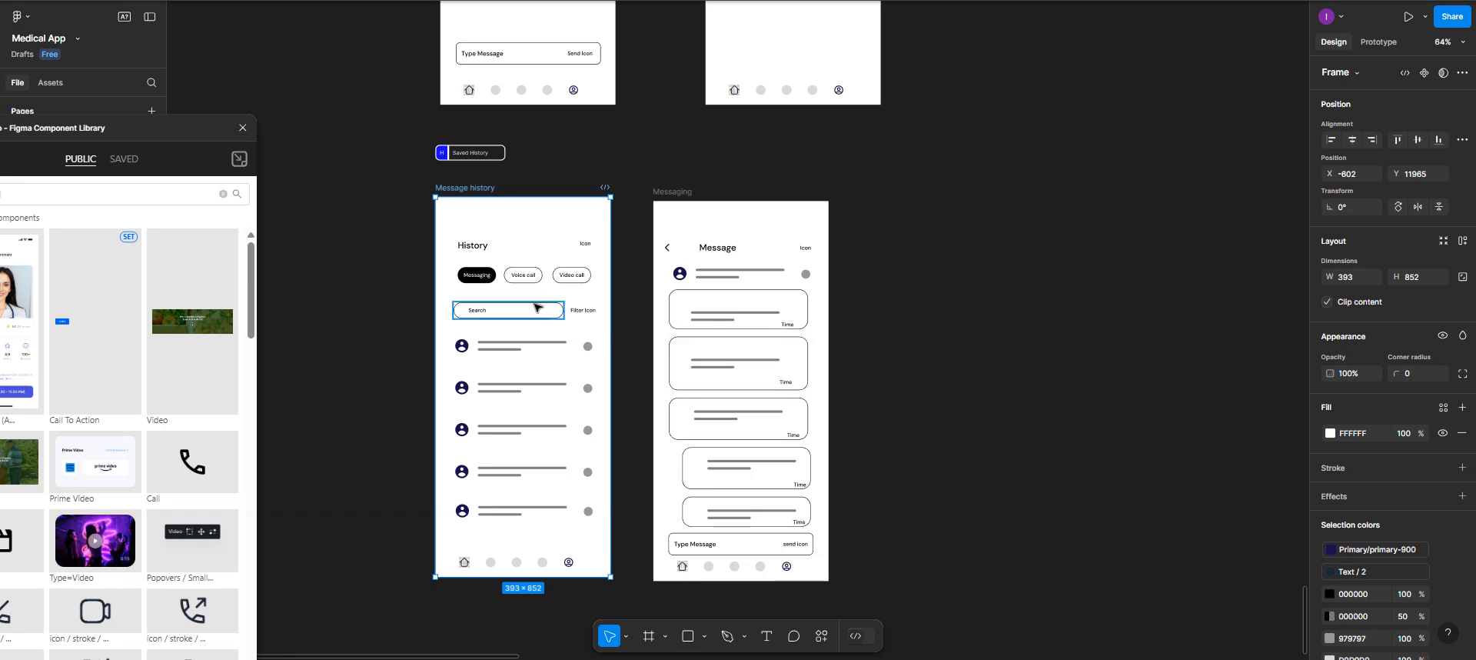
pyautogui.scroll(-2, 496, 260)
pyautogui.scroll(2, 496, 260)
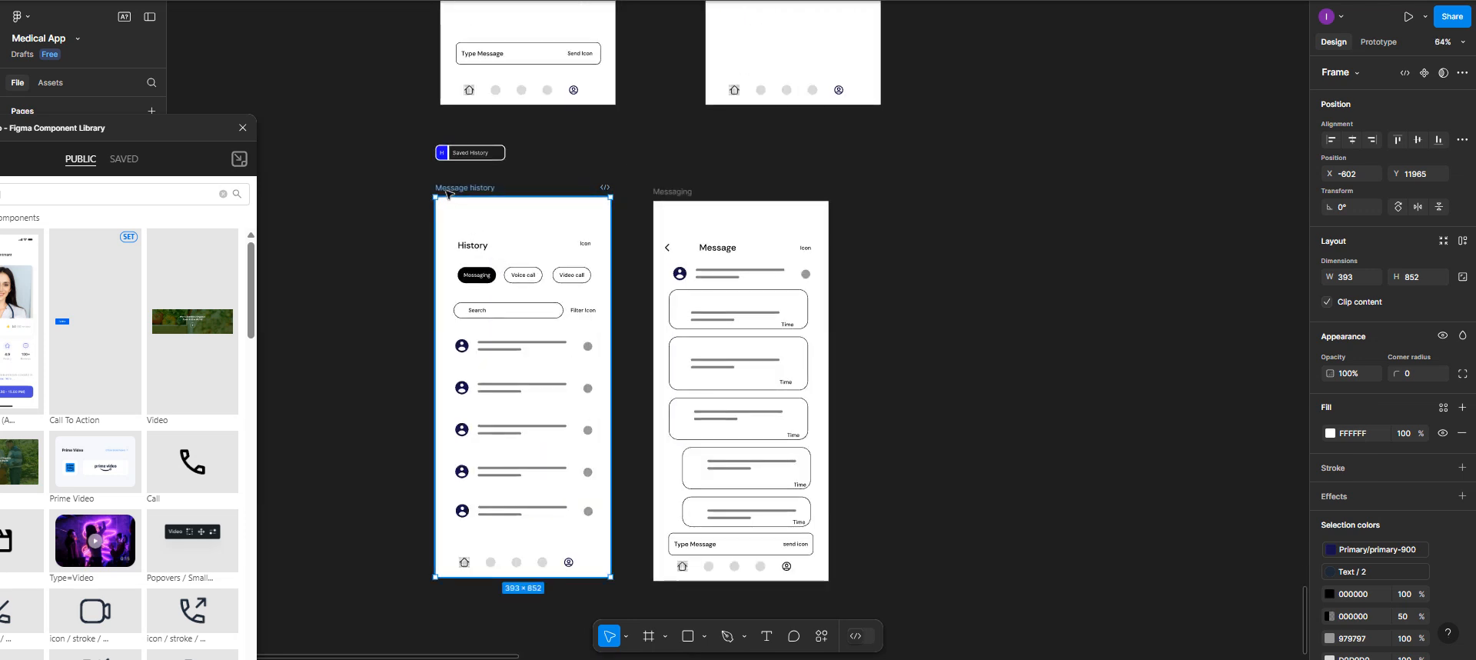
# Duplicate the Message history frame and place the copy directly below the original, at X -602, Y 12968.
pyautogui.moveTo(447, 194); pyautogui.dragTo(459, 611)
pyautogui.scroll(-3, 462, 538)
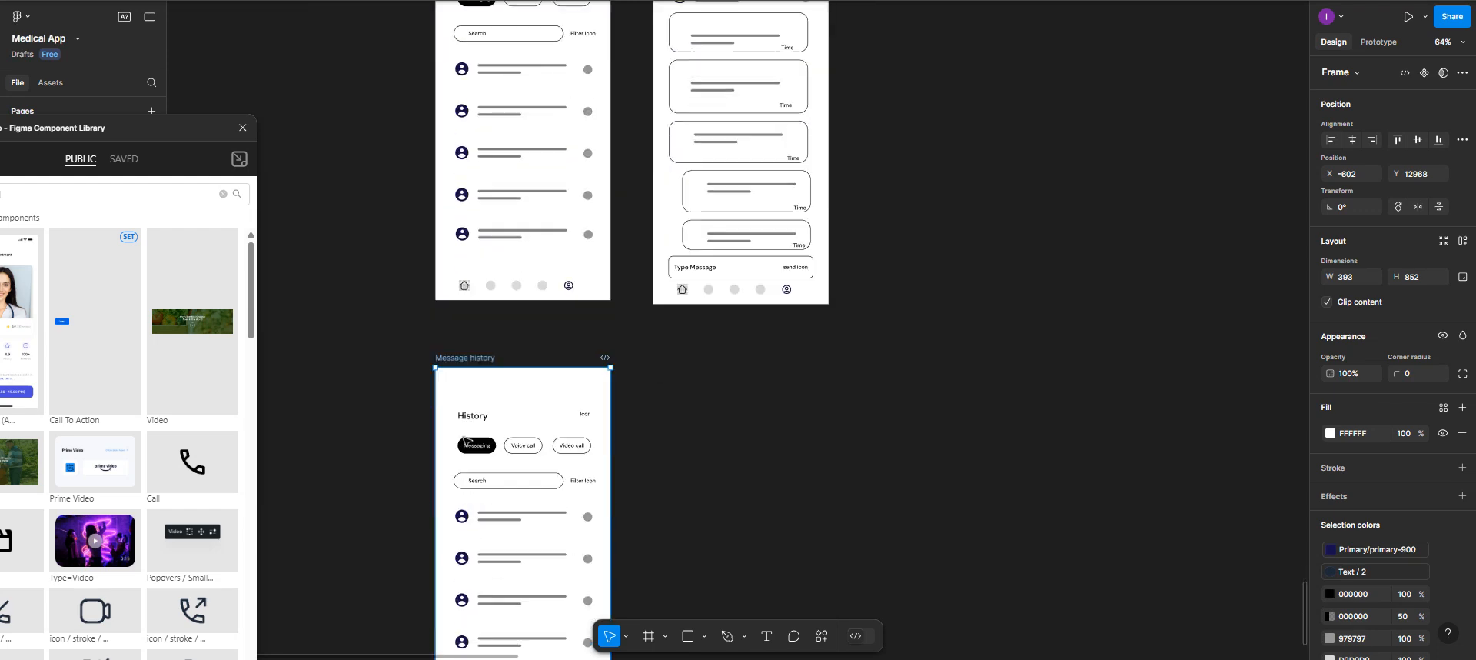
pyautogui.scroll(1, 497, 383)
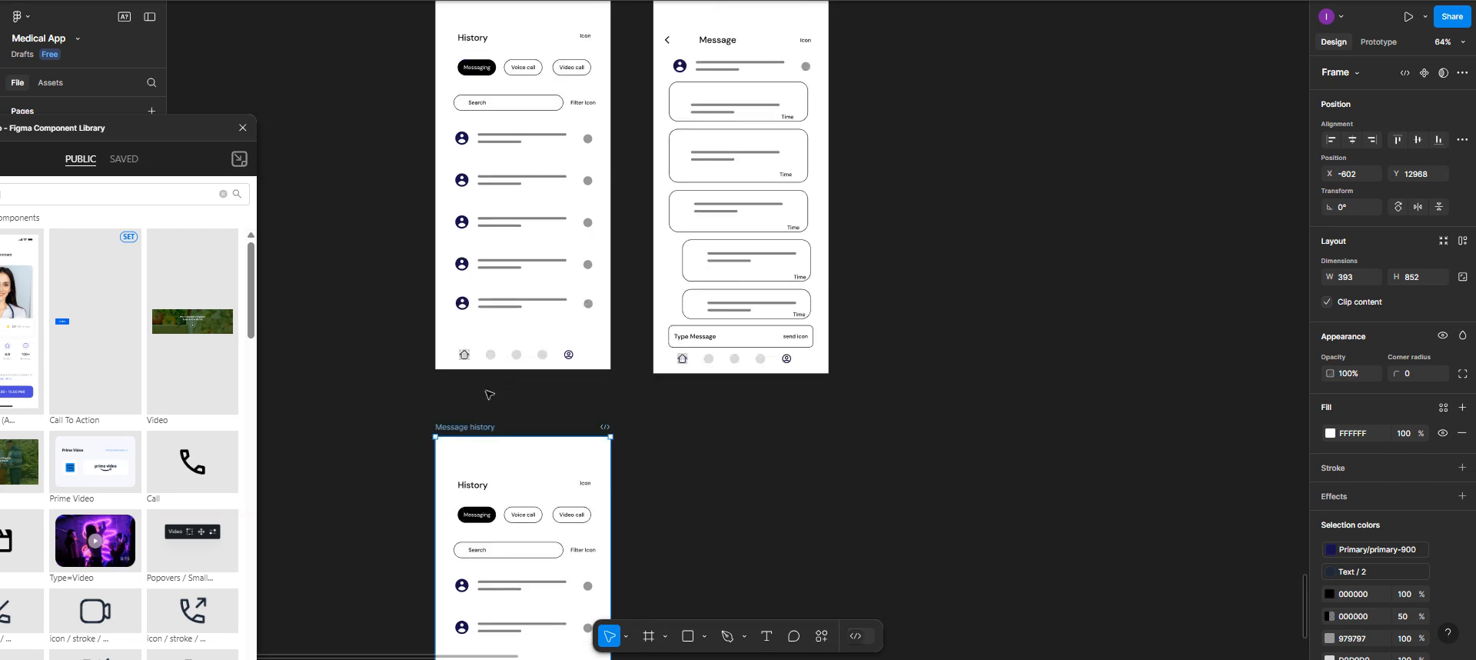
pyautogui.scroll(-1, 467, 439)
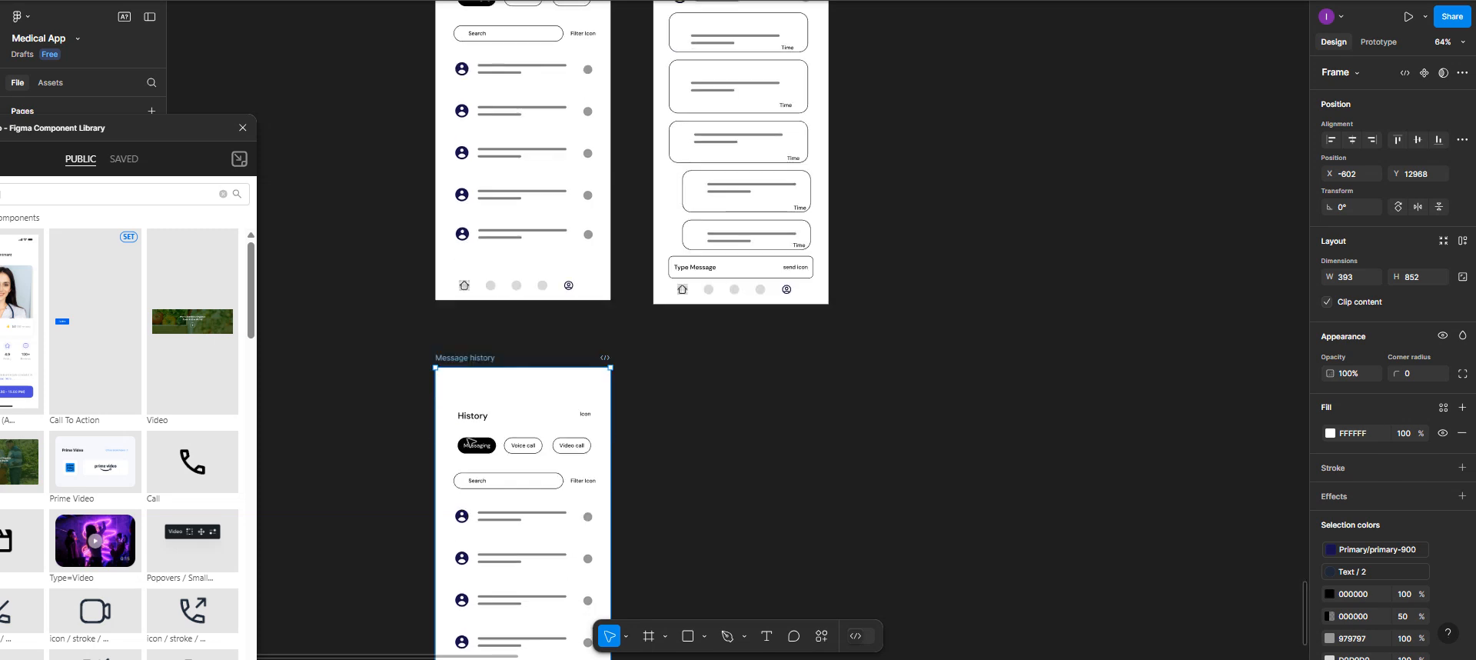
# Rename the copied Message history frame as "Voice call history".
pyautogui.doubleClick(470, 357)
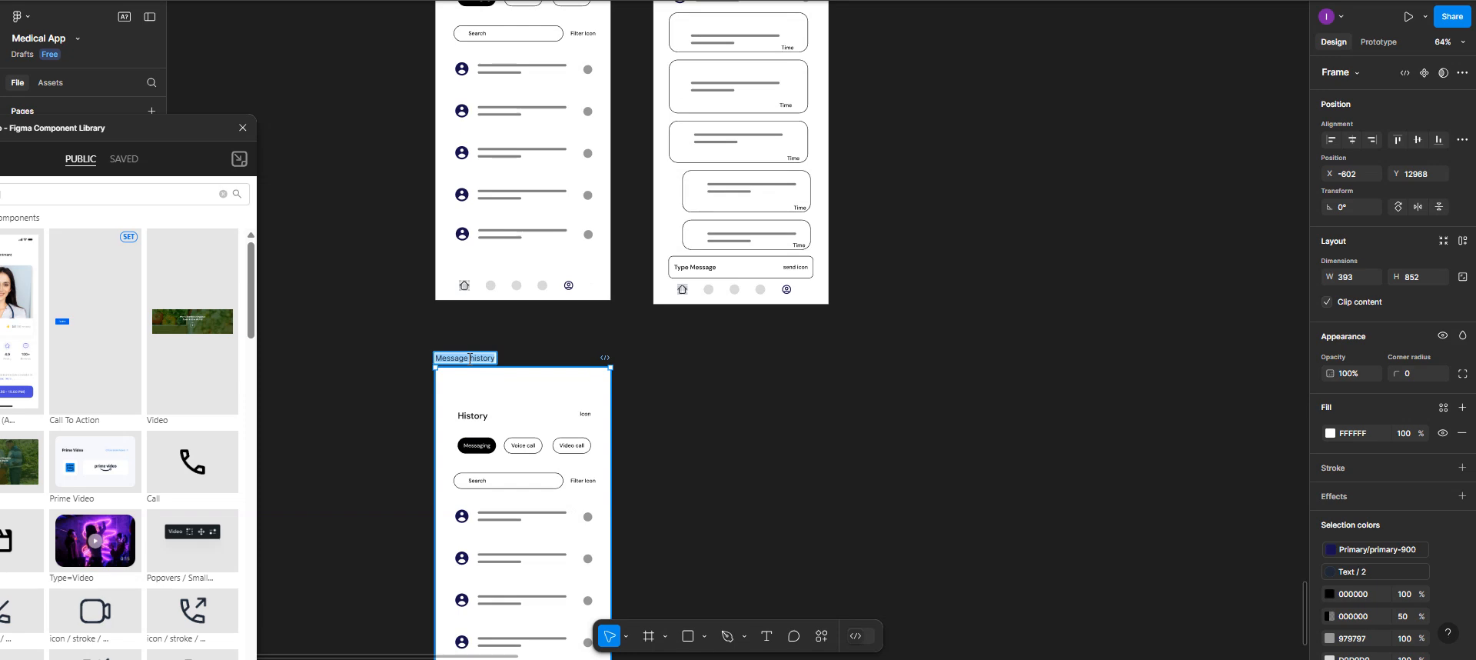
pyautogui.doubleClick(454, 358)
pyautogui.write('Voice call')
pyautogui.press('Return')
pyautogui.scroll(2, 552, 428)
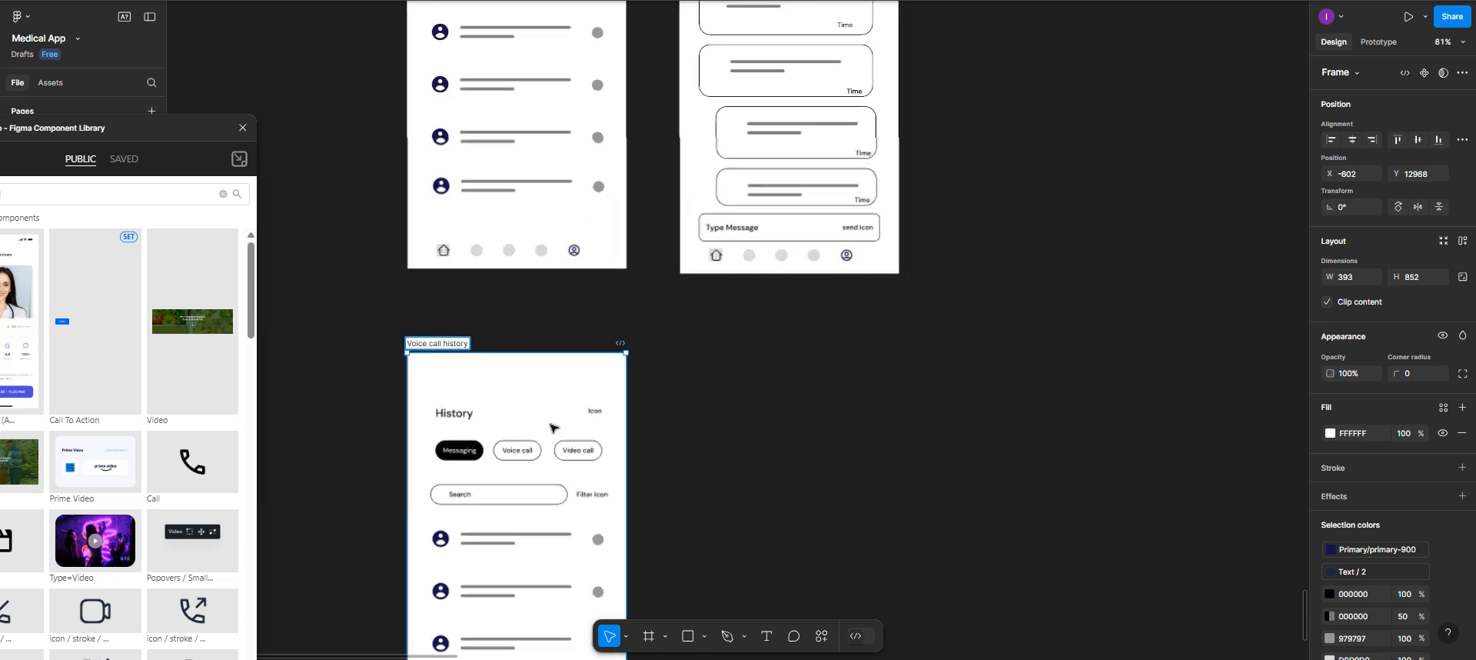
# Remove the black fill from the Messaging chip in the Voice call history frame and set its text colour to 000000.
pyautogui.scroll(4, 552, 427)
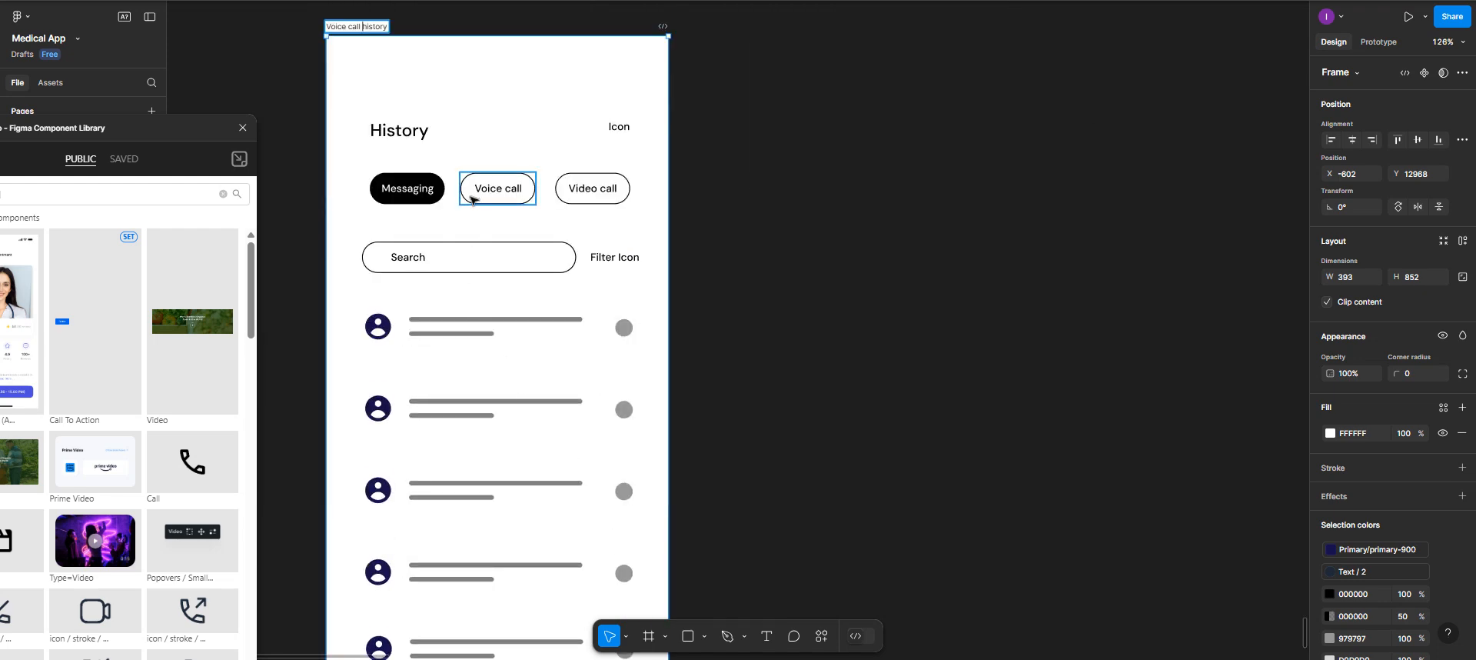
pyautogui.click(472, 197)
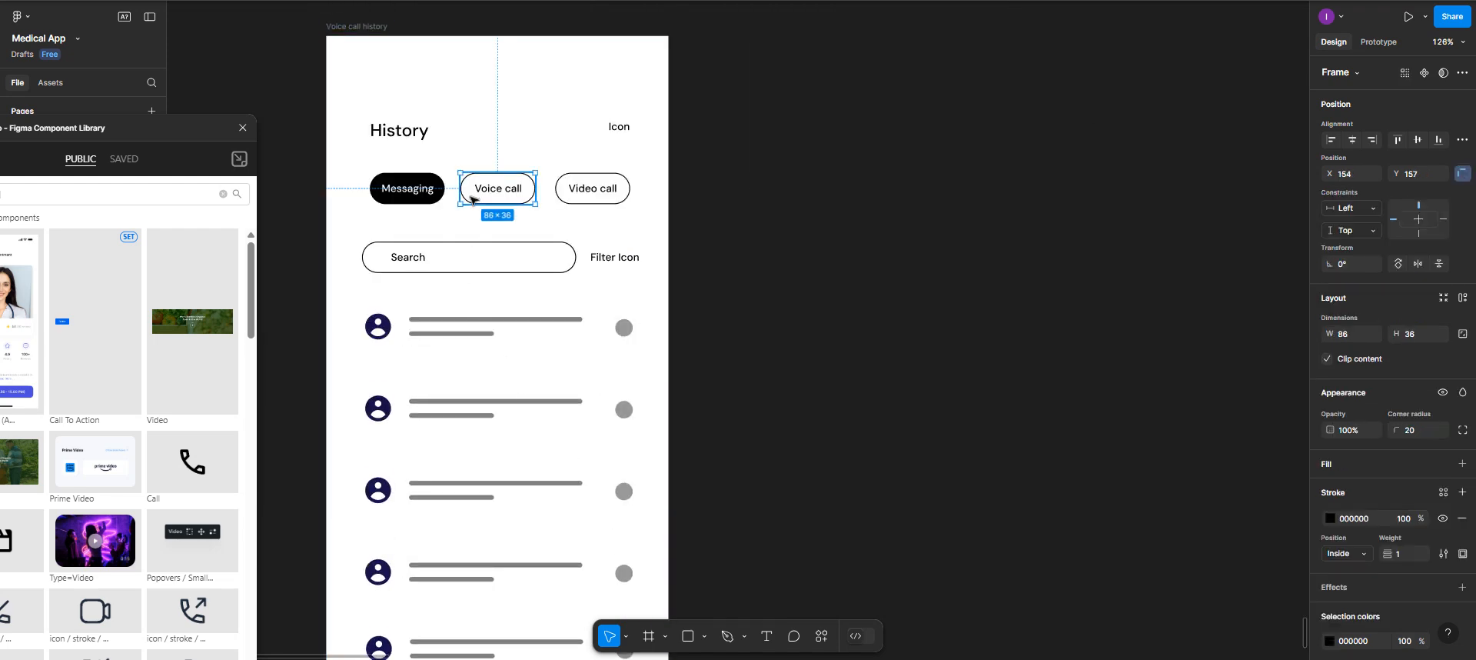
pyautogui.click(424, 194)
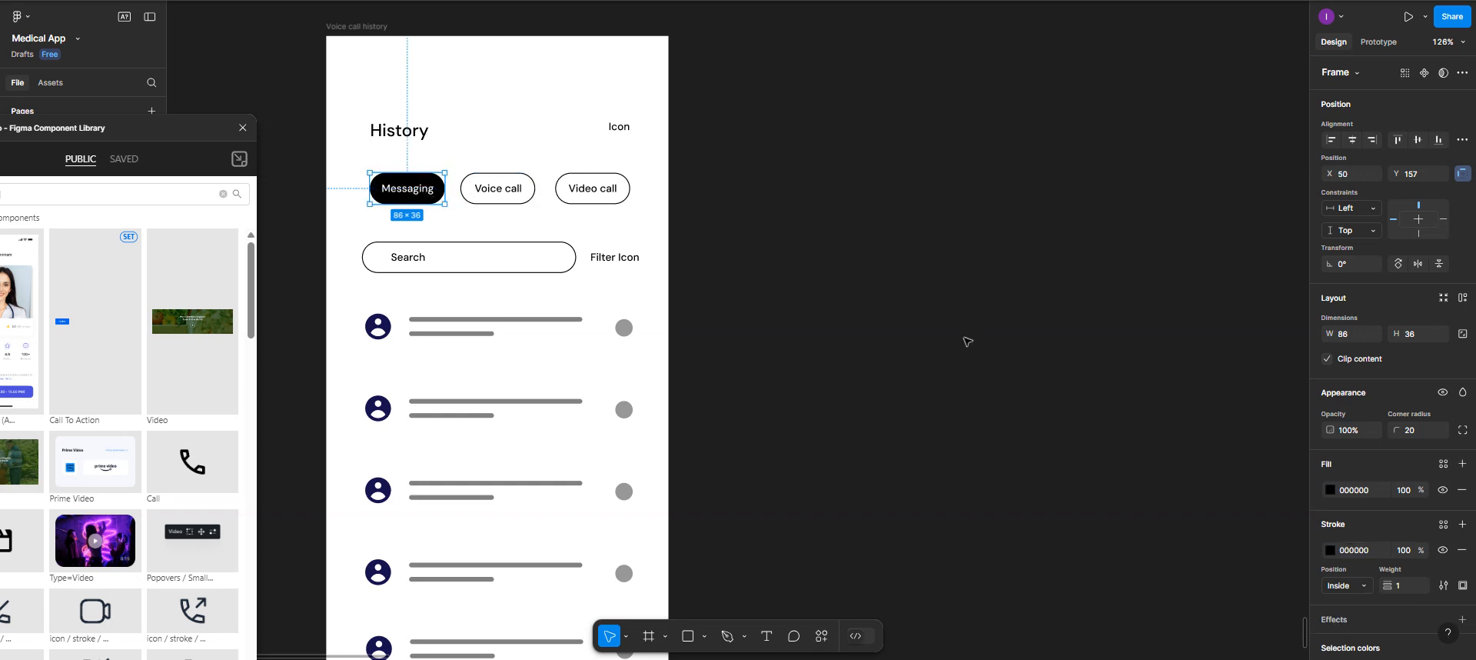
pyautogui.click(1459, 490)
pyautogui.doubleClick(426, 194)
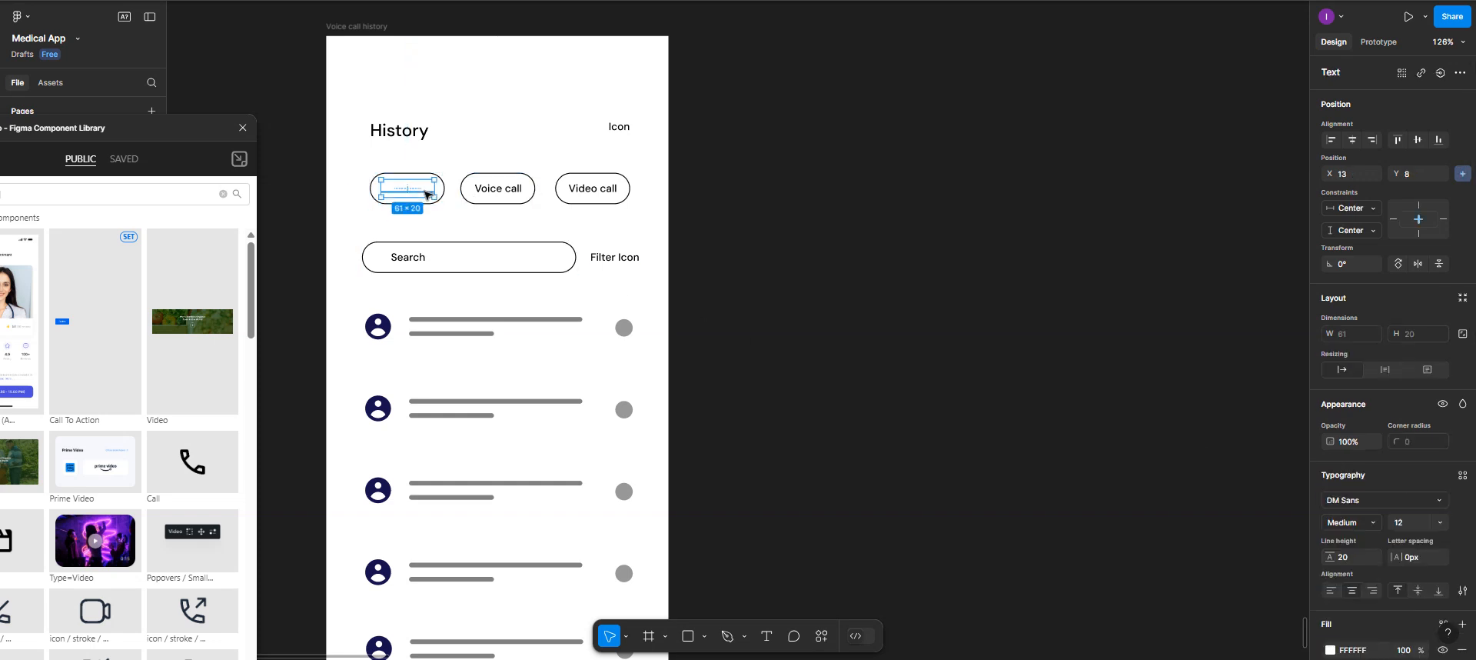
pyautogui.click(1330, 650)
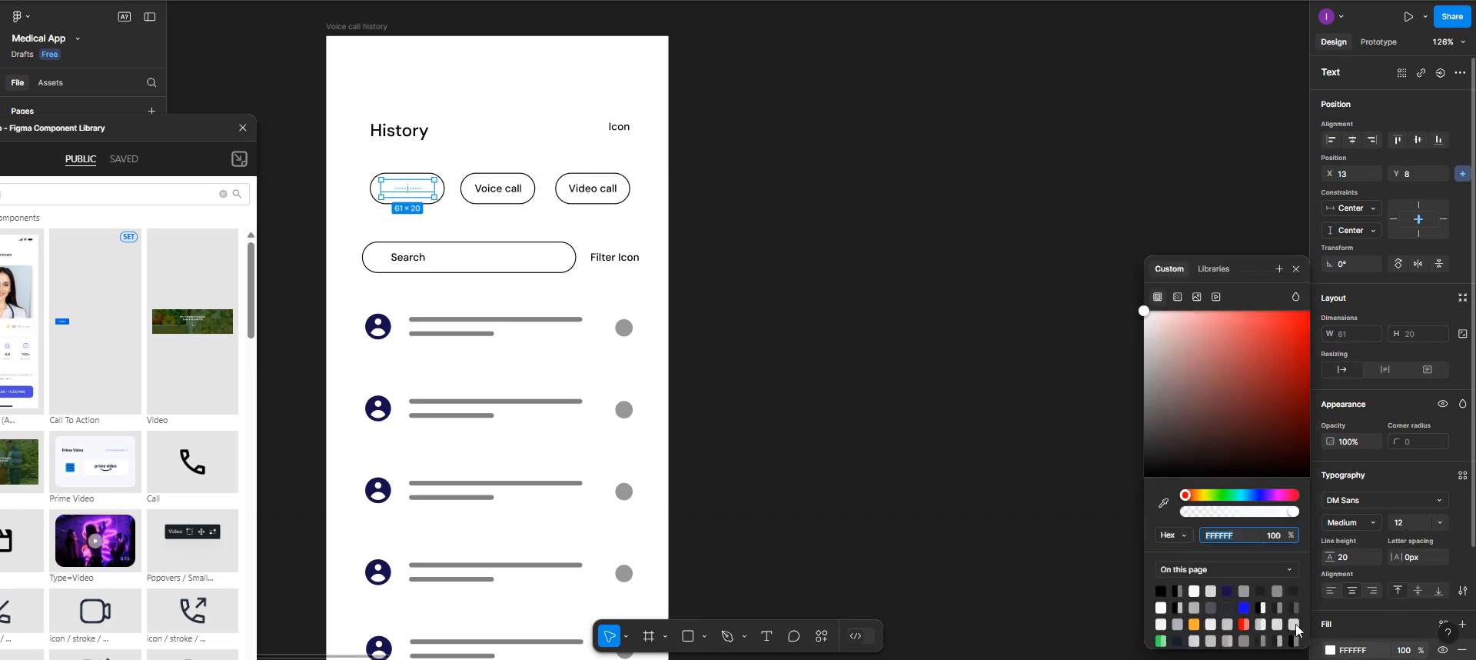
pyautogui.click(1161, 590)
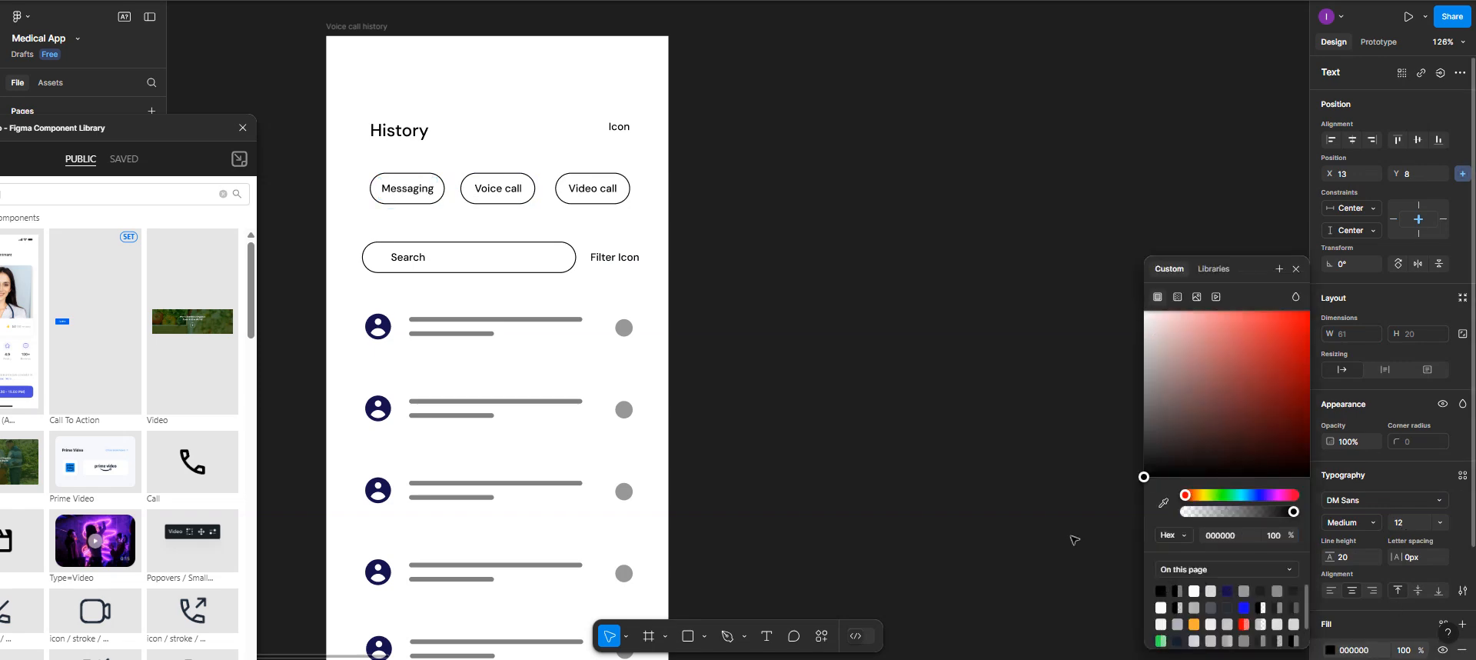
# Give the Voice call chip in the Voice call history frame a 000000 fill and set its text colour to FFFFFF.
pyautogui.click(509, 191)
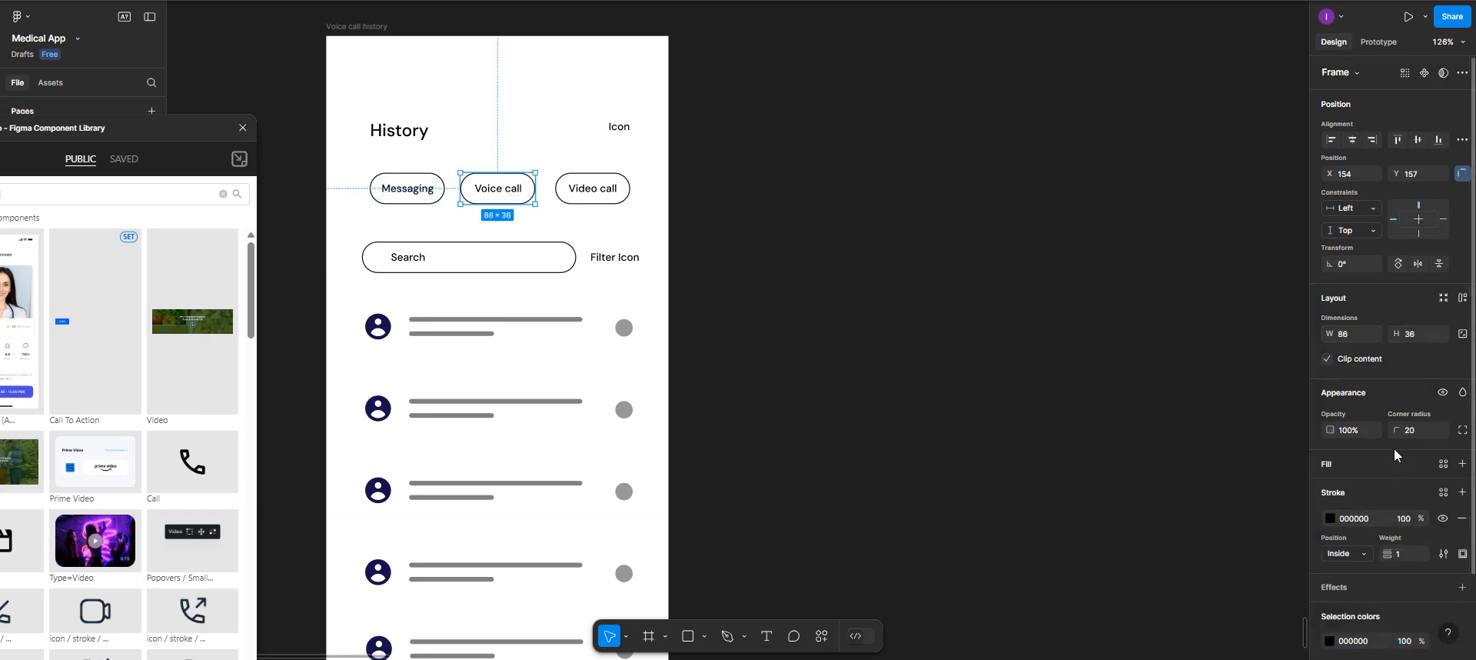
pyautogui.click(1324, 465)
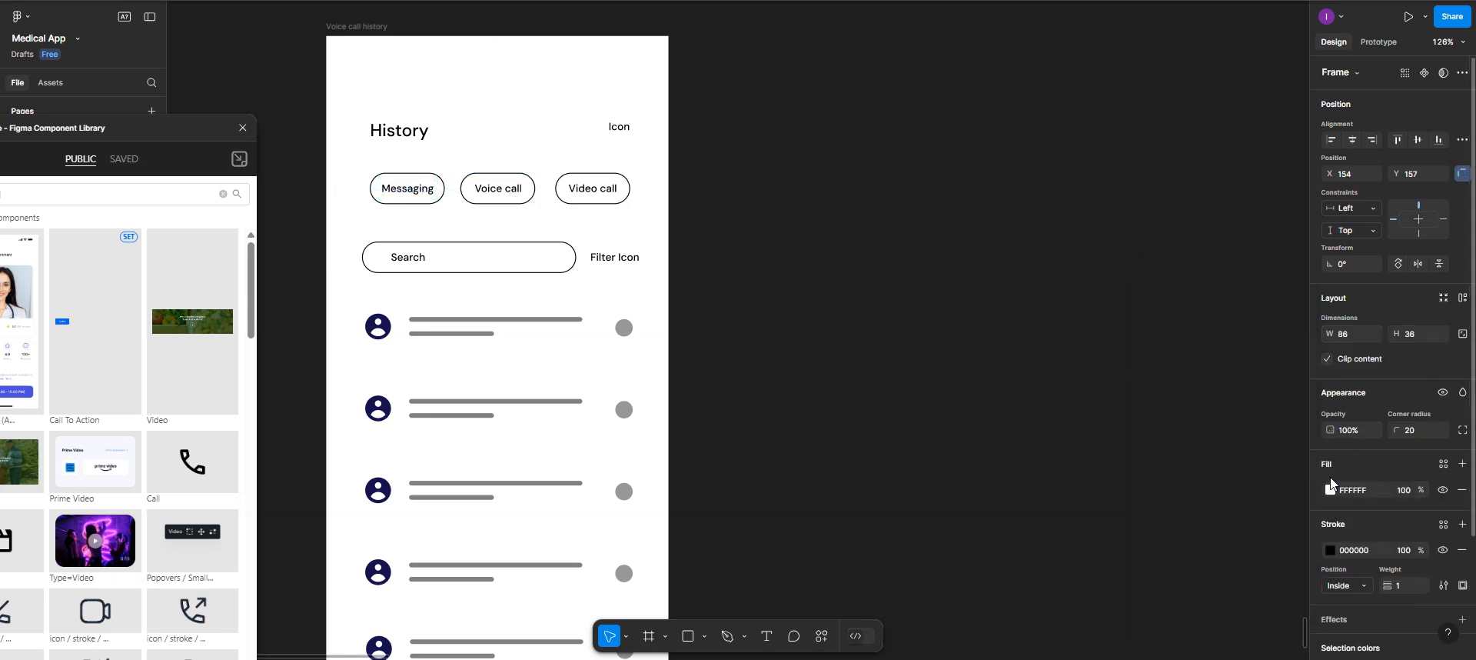
pyautogui.click(1330, 491)
pyautogui.click(1161, 590)
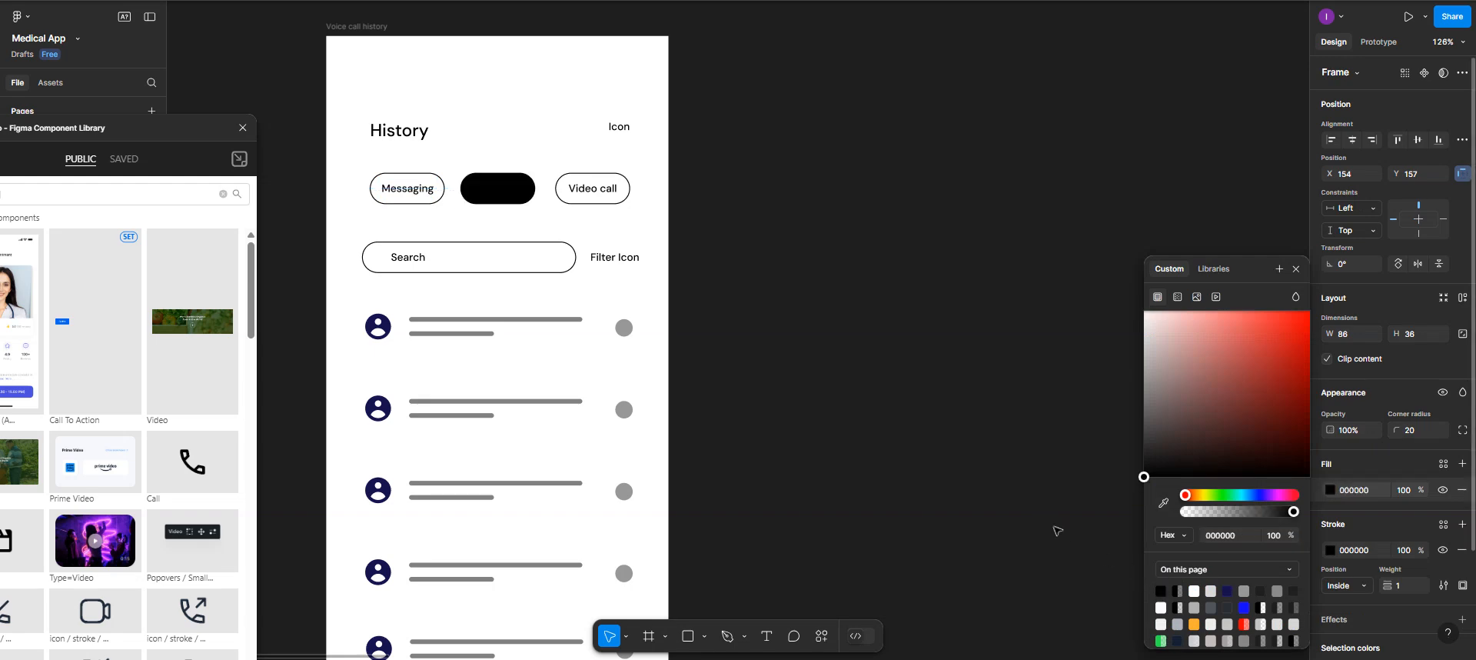
pyautogui.doubleClick(512, 196)
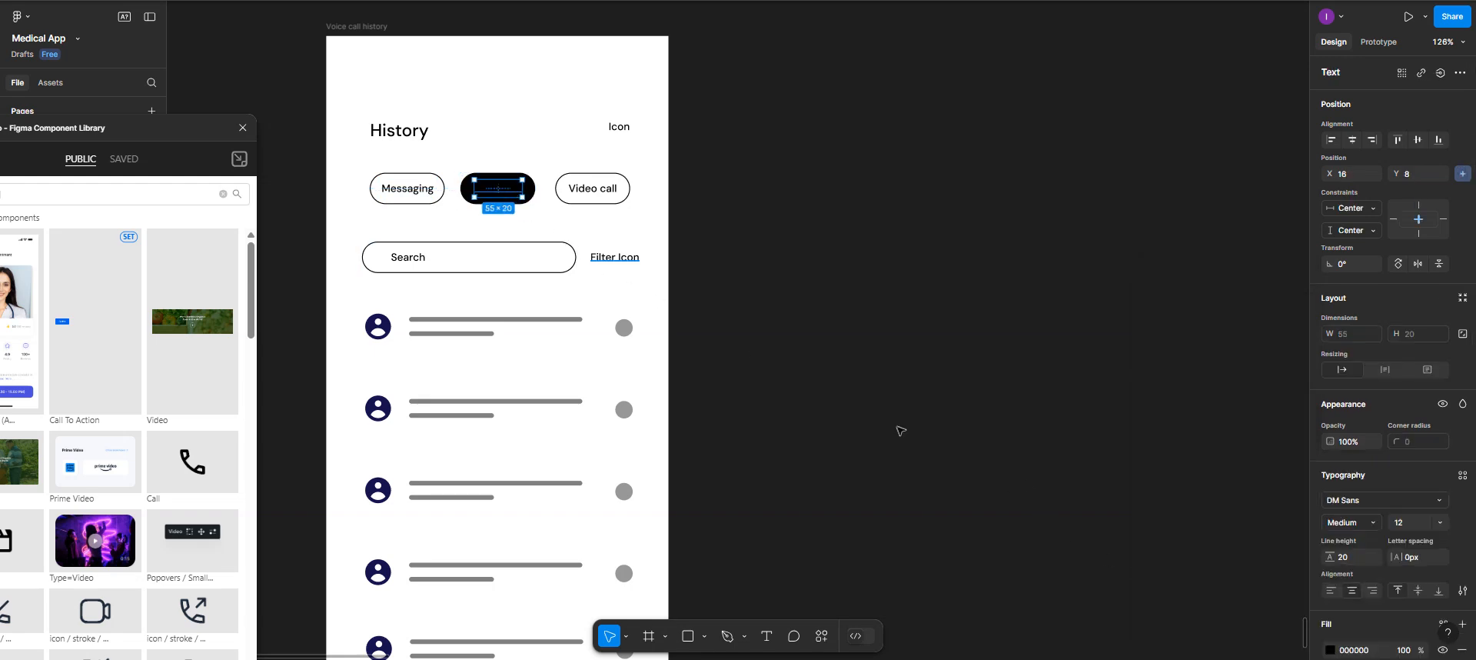
pyautogui.scroll(-2, 1335, 616)
pyautogui.click(1331, 573)
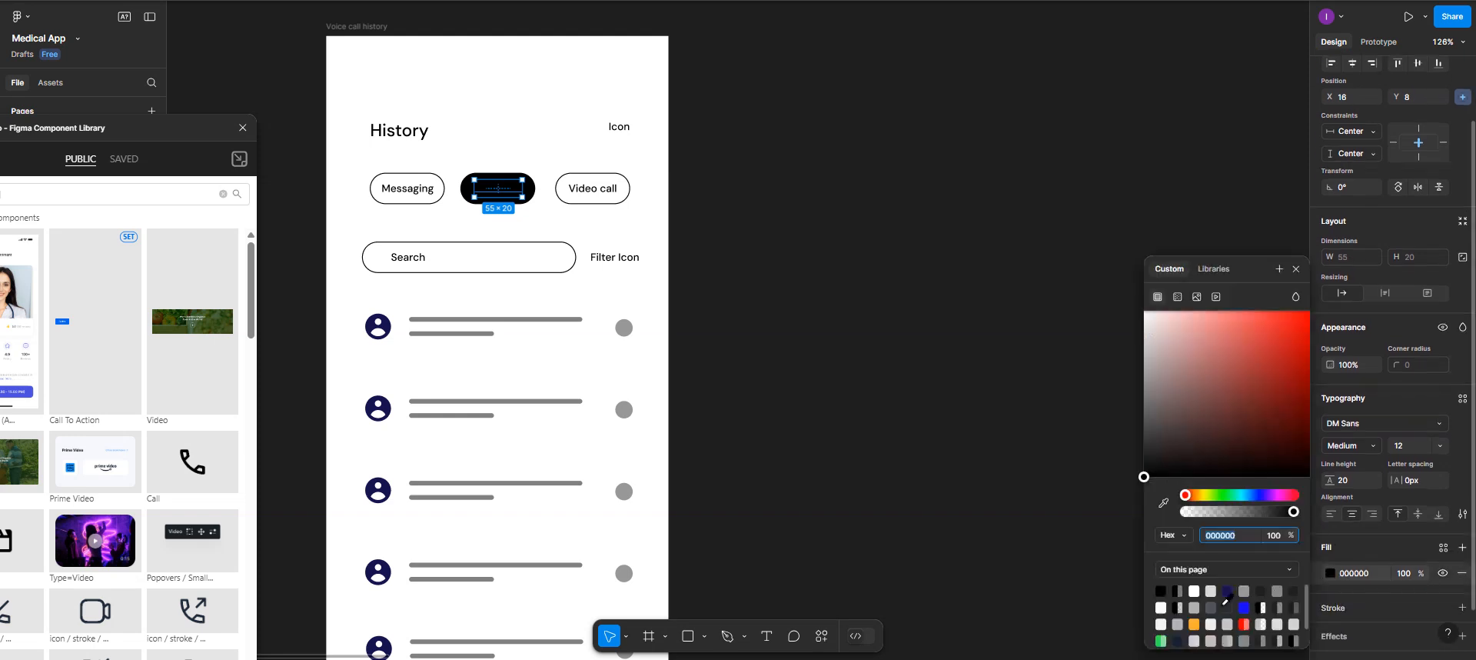
pyautogui.click(1194, 590)
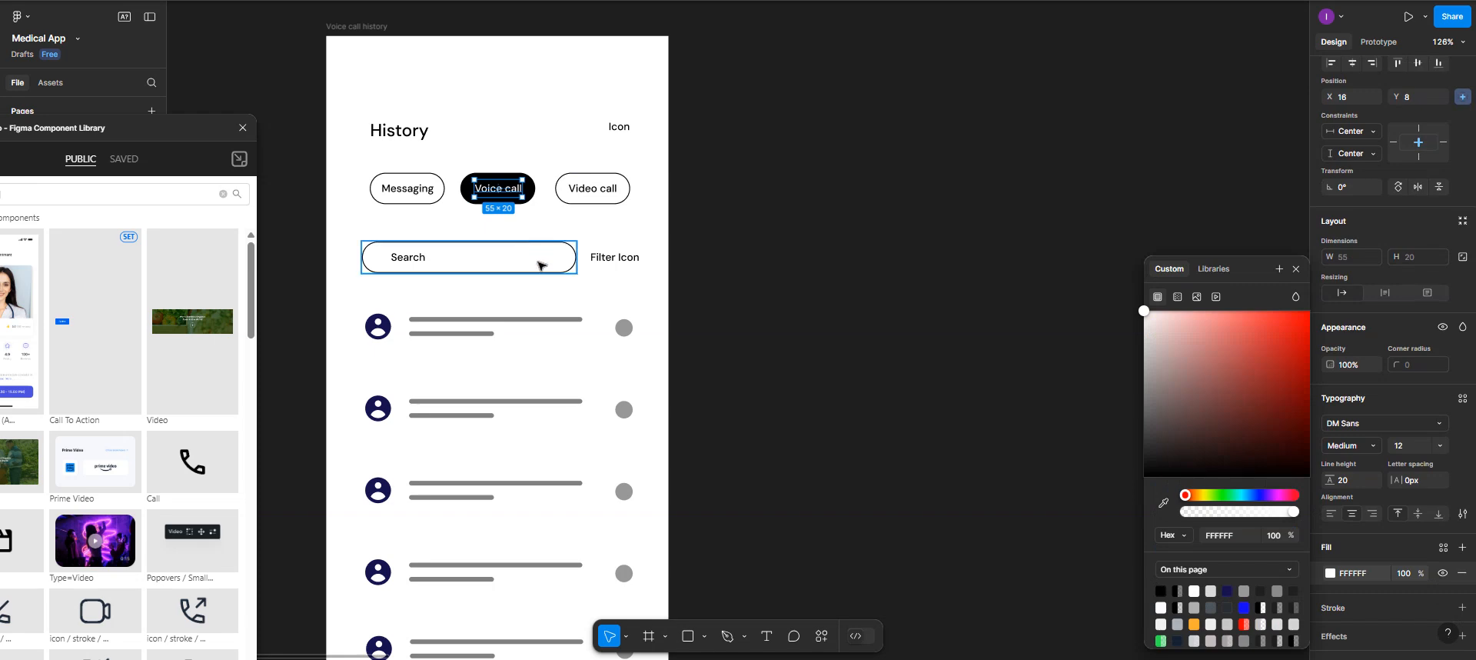
# Duplicate the Messaging frame and place the copy beside Voice call history, at X -113, Y 12968.
pyautogui.scroll(-3, 515, 245)
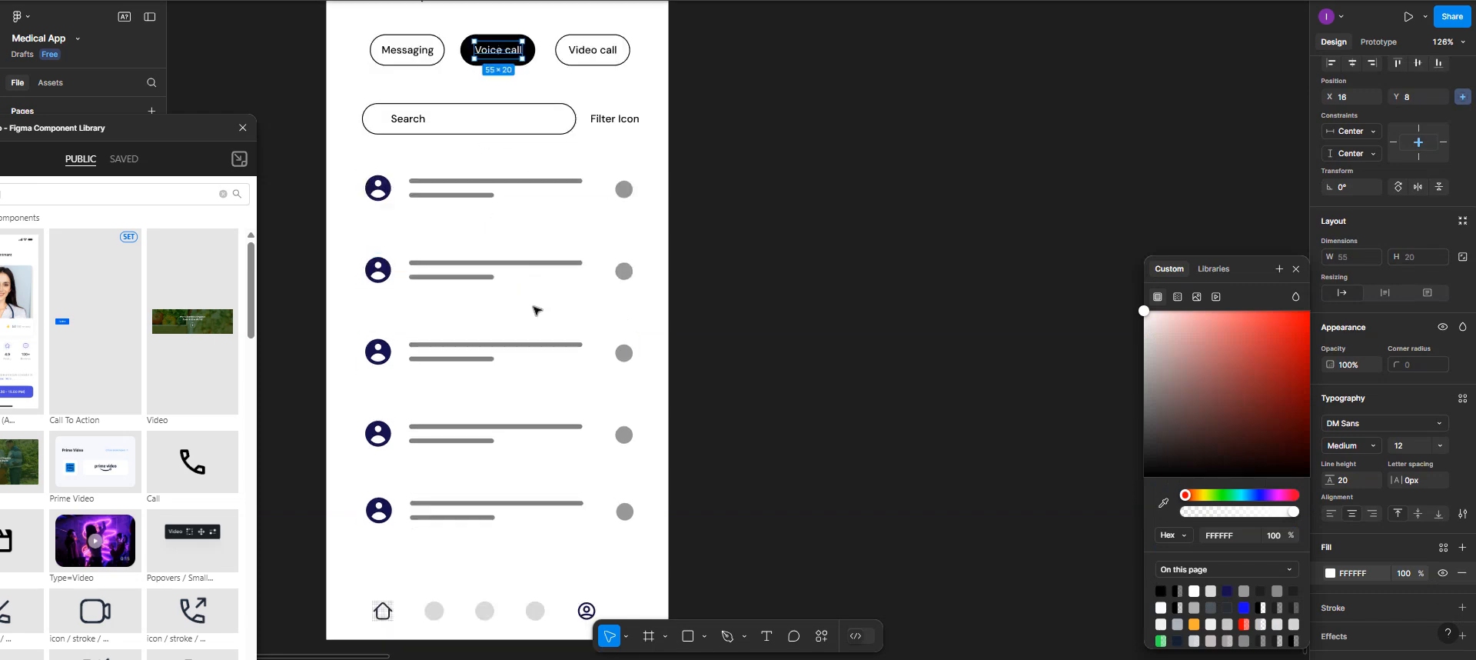
pyautogui.scroll(3, 577, 419)
pyautogui.scroll(2, 578, 419)
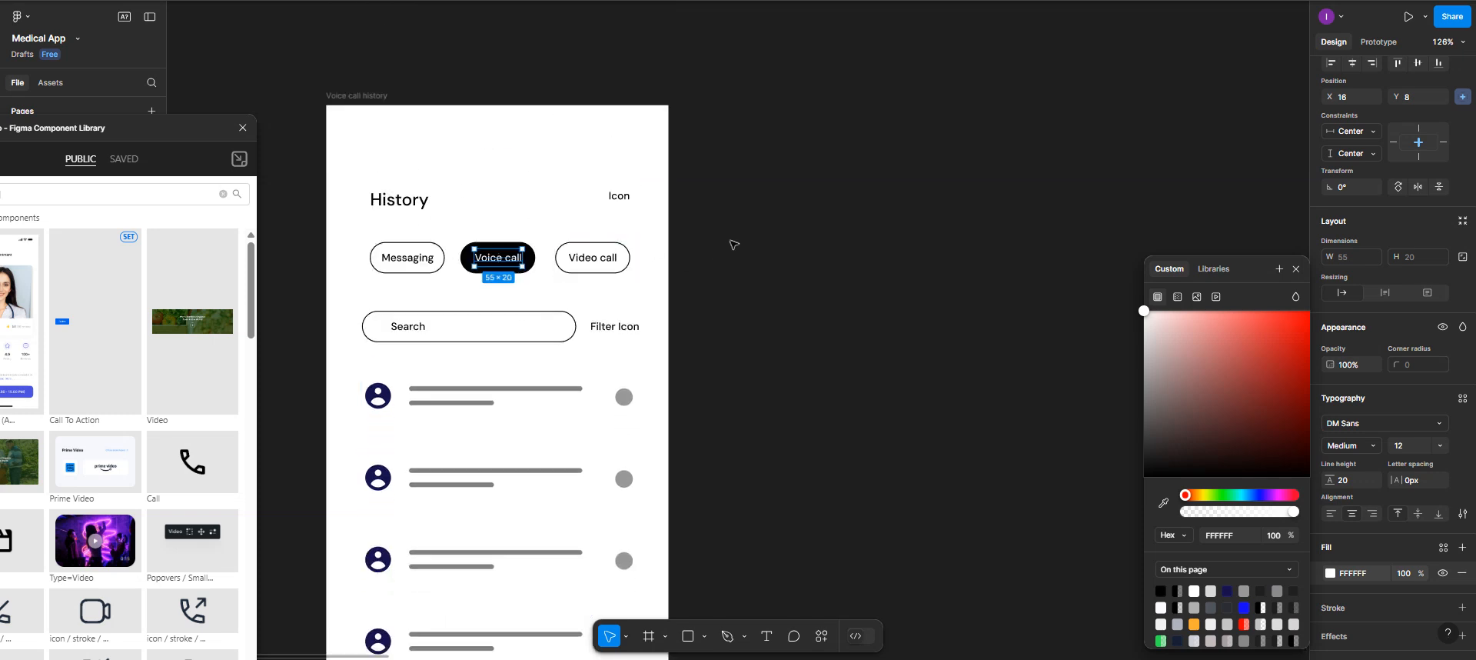
pyautogui.scroll(1, 667, 261)
pyautogui.scroll(-2, 668, 260)
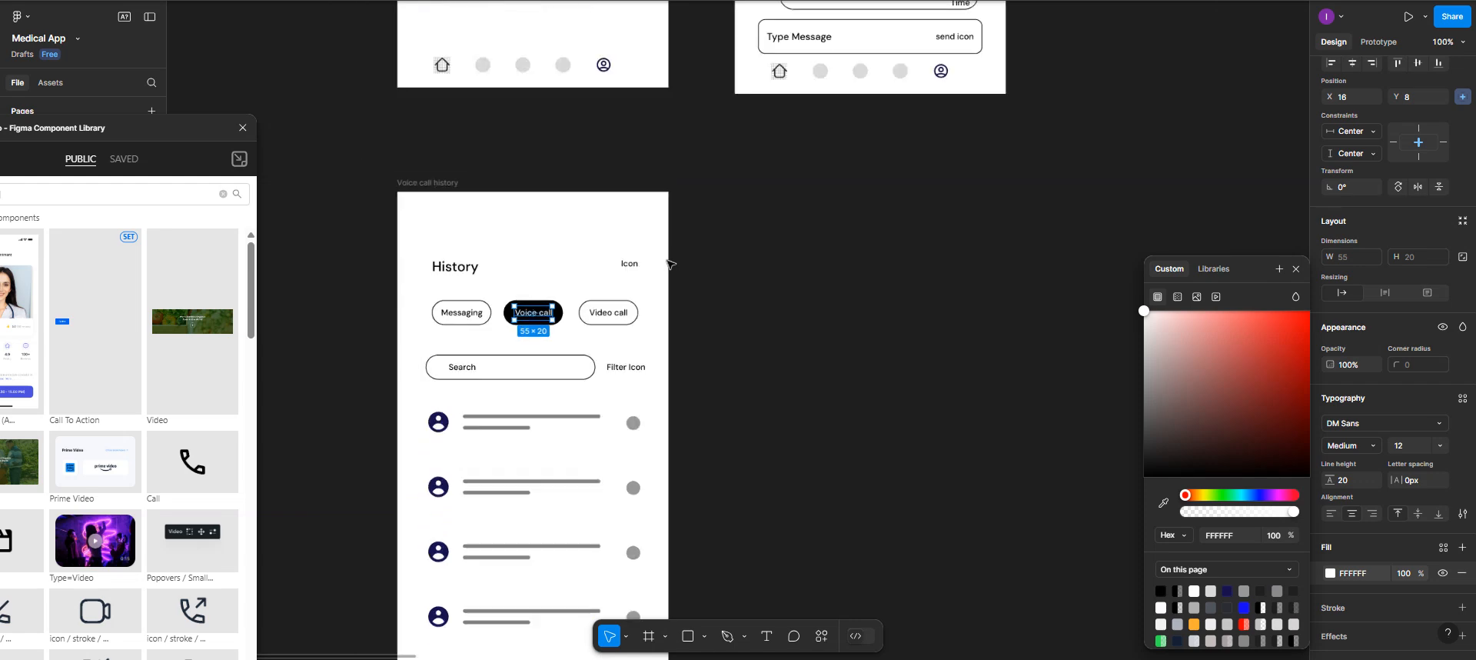
pyautogui.scroll(4, 726, 224)
pyautogui.scroll(4, 729, 228)
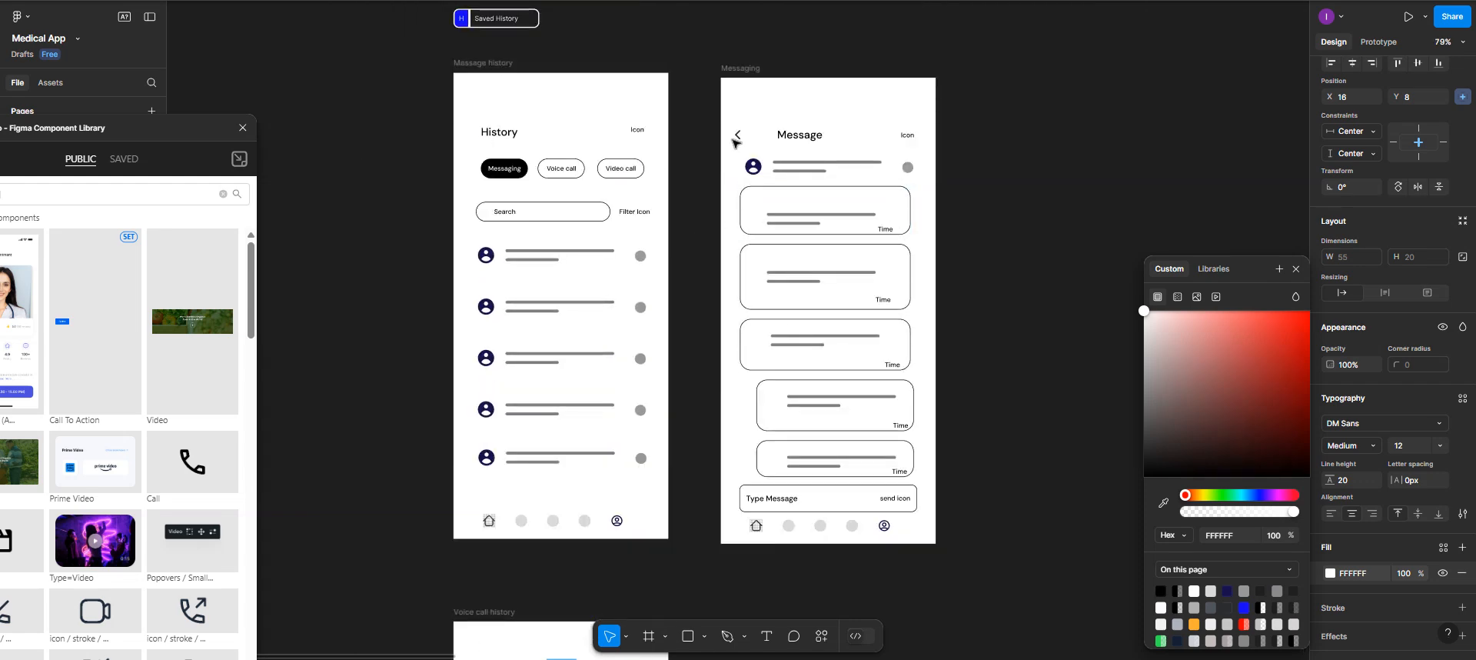
pyautogui.moveTo(735, 72); pyautogui.dragTo(760, 603)
pyautogui.scroll(-10, 735, 481)
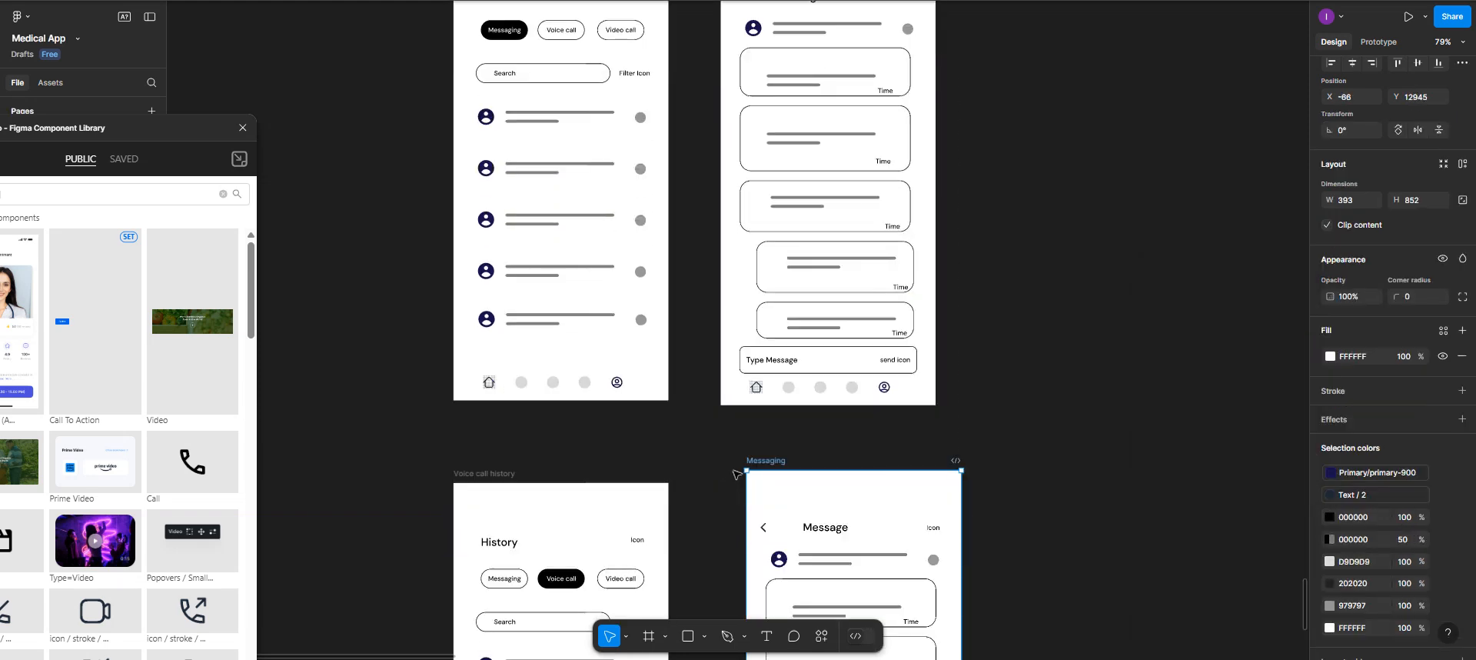
pyautogui.moveTo(765, 254); pyautogui.dragTo(744, 258)
# Rename the copied Messaging frame as "Voice call".
pyautogui.doubleClick(744, 254)
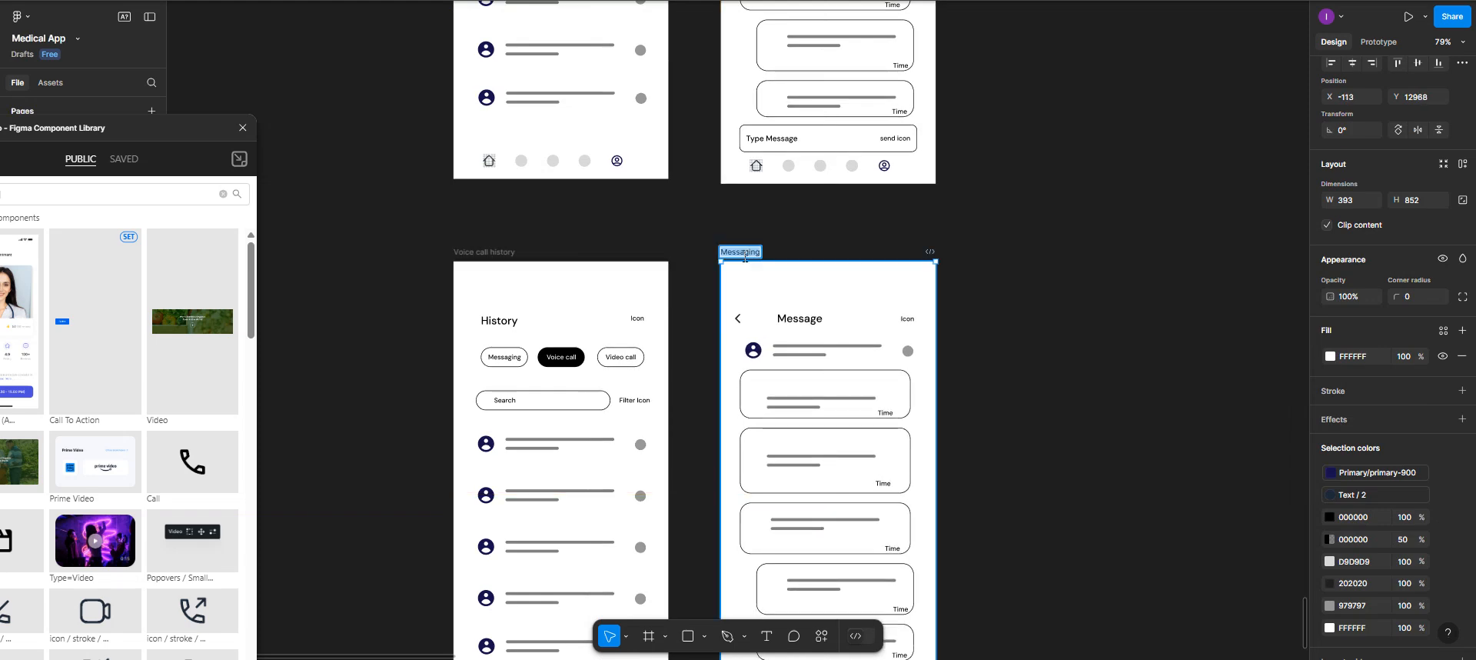
pyautogui.write('Voi')
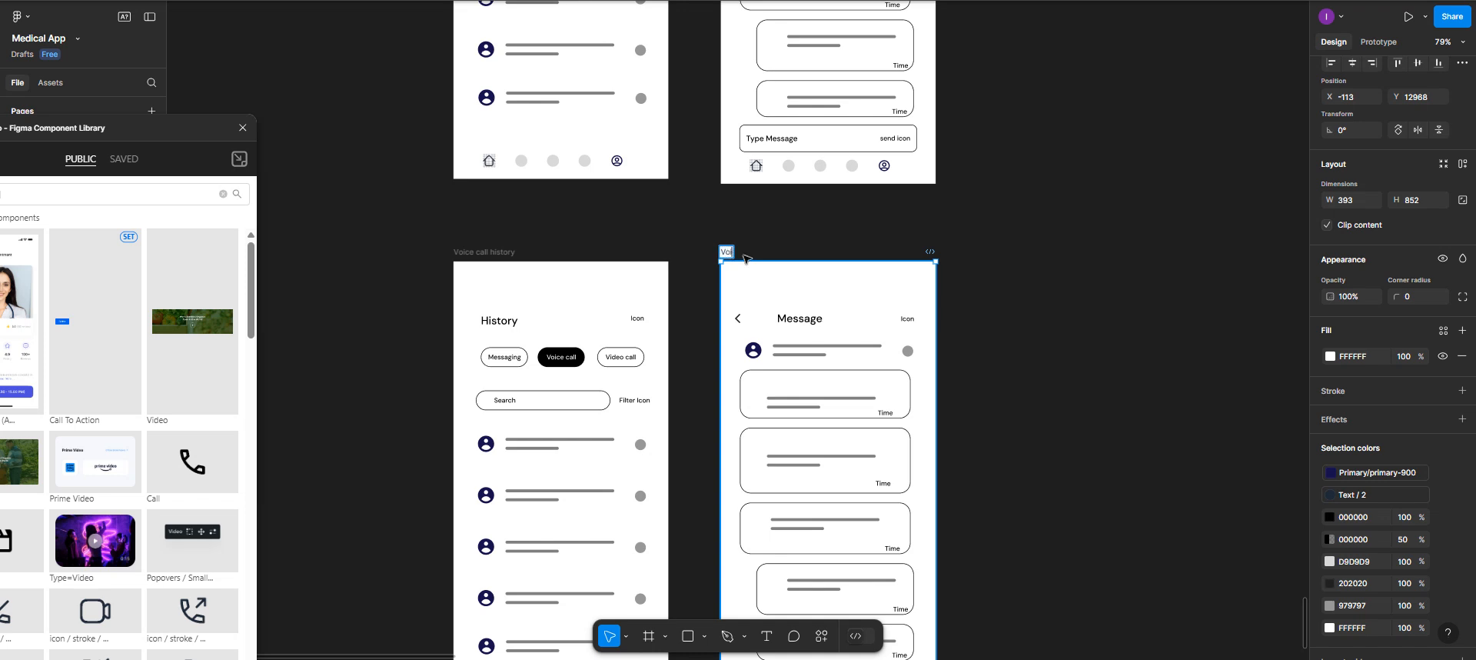
pyautogui.write('ce call')
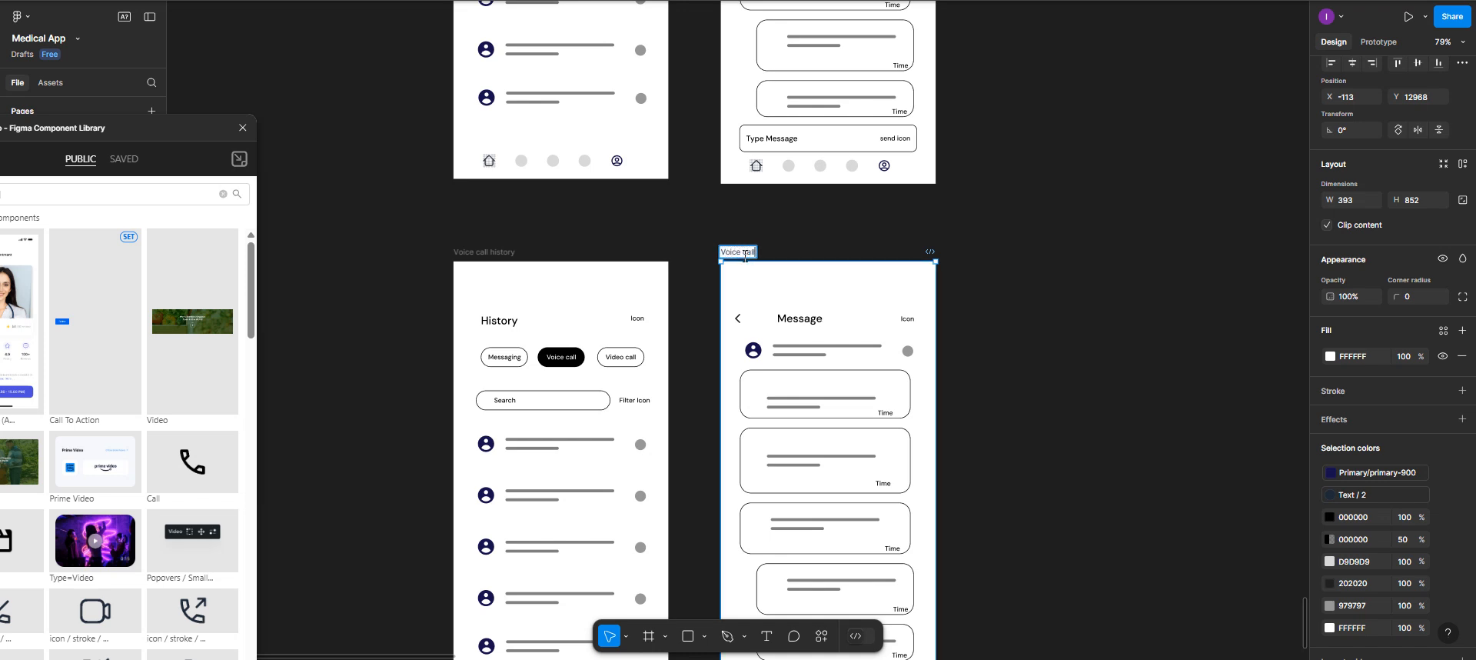
pyautogui.scroll(2, 758, 427)
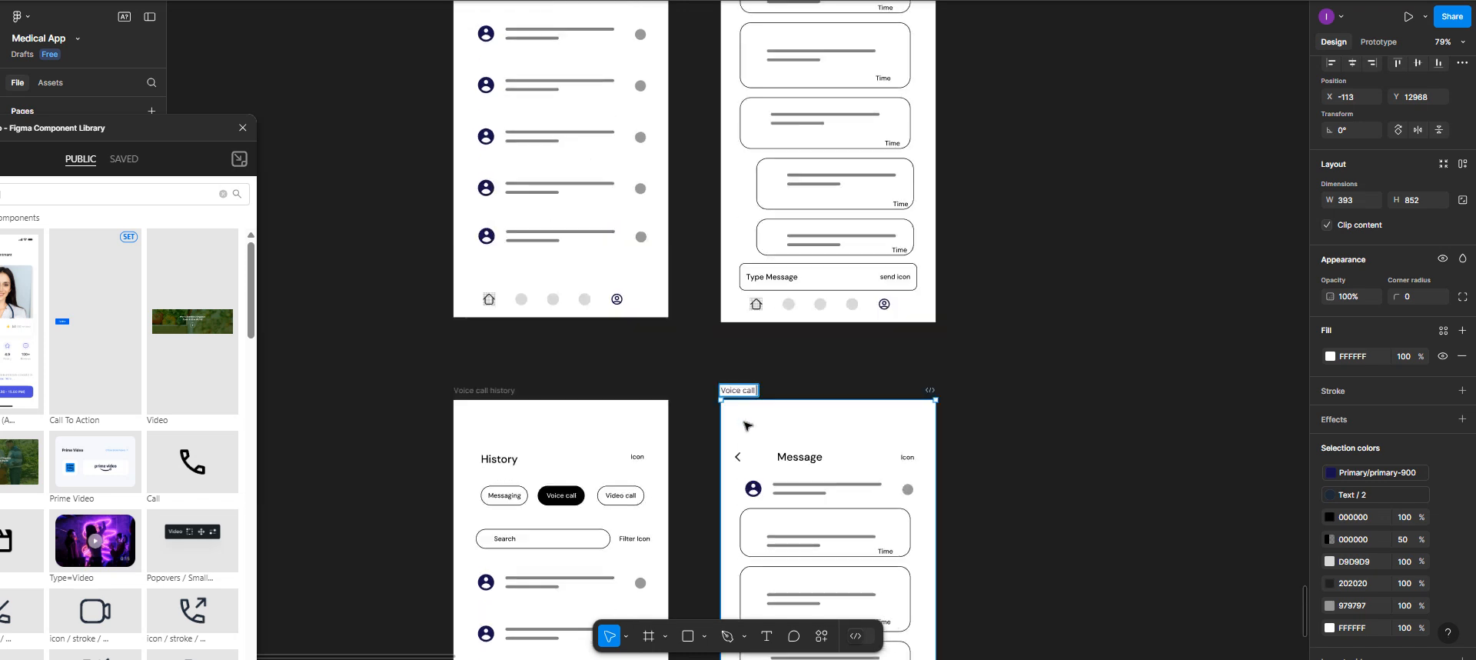
pyautogui.scroll(-3, 833, 425)
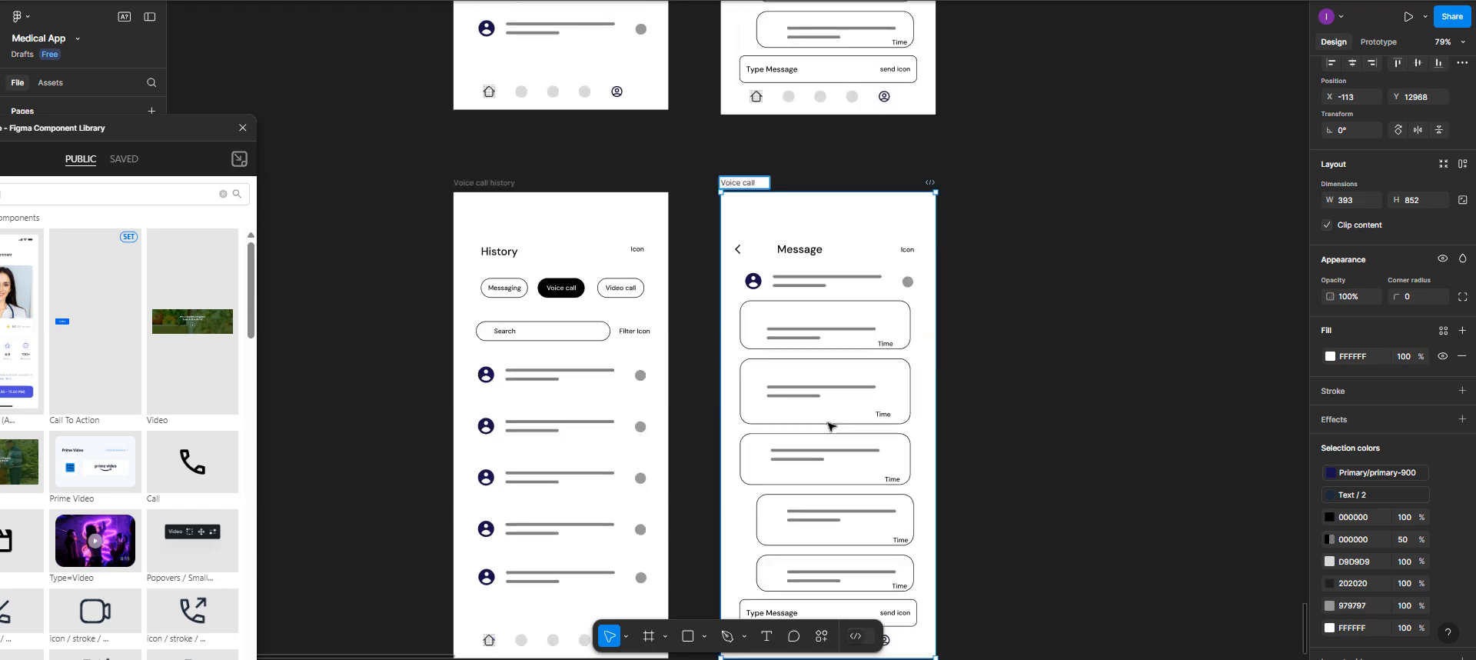
# Change the Message heading in the Voice call frame to "Voice call".
pyautogui.scroll(-3, 822, 419)
pyautogui.scroll(3, 823, 419)
pyautogui.scroll(-2, 821, 415)
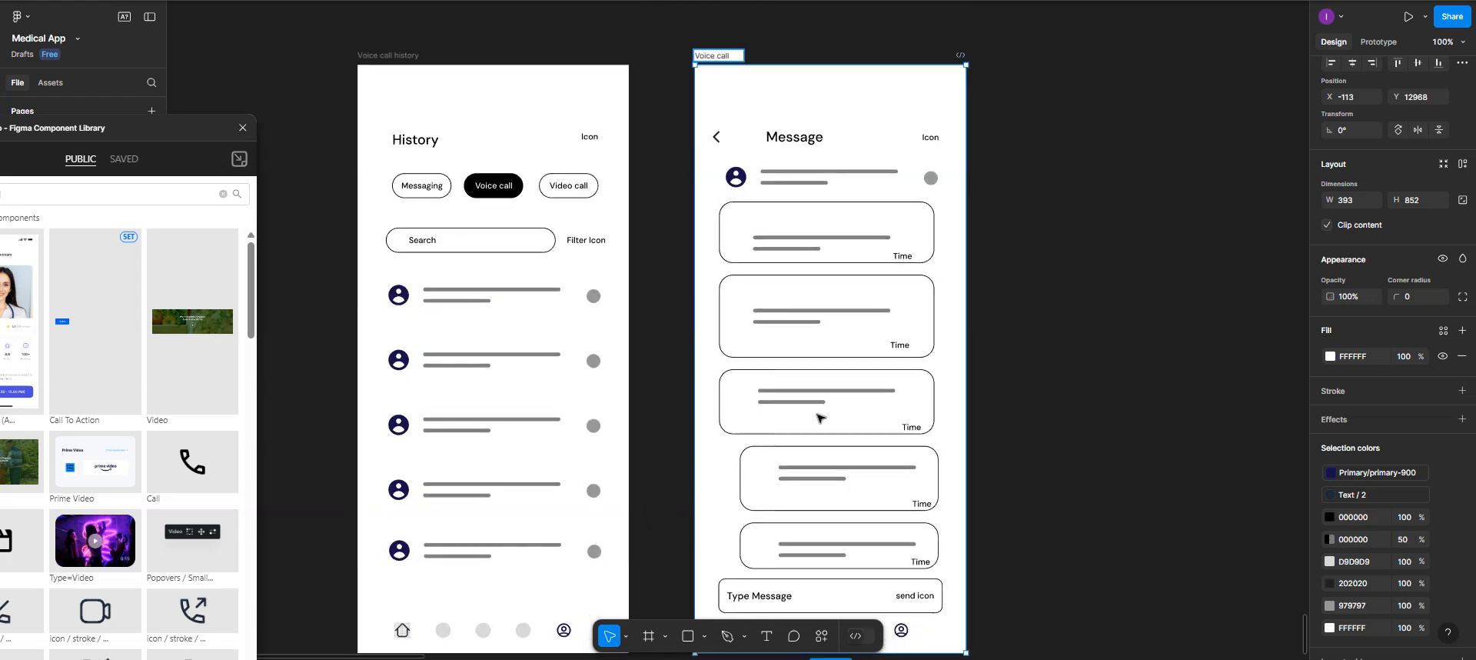
pyautogui.scroll(2, 794, 408)
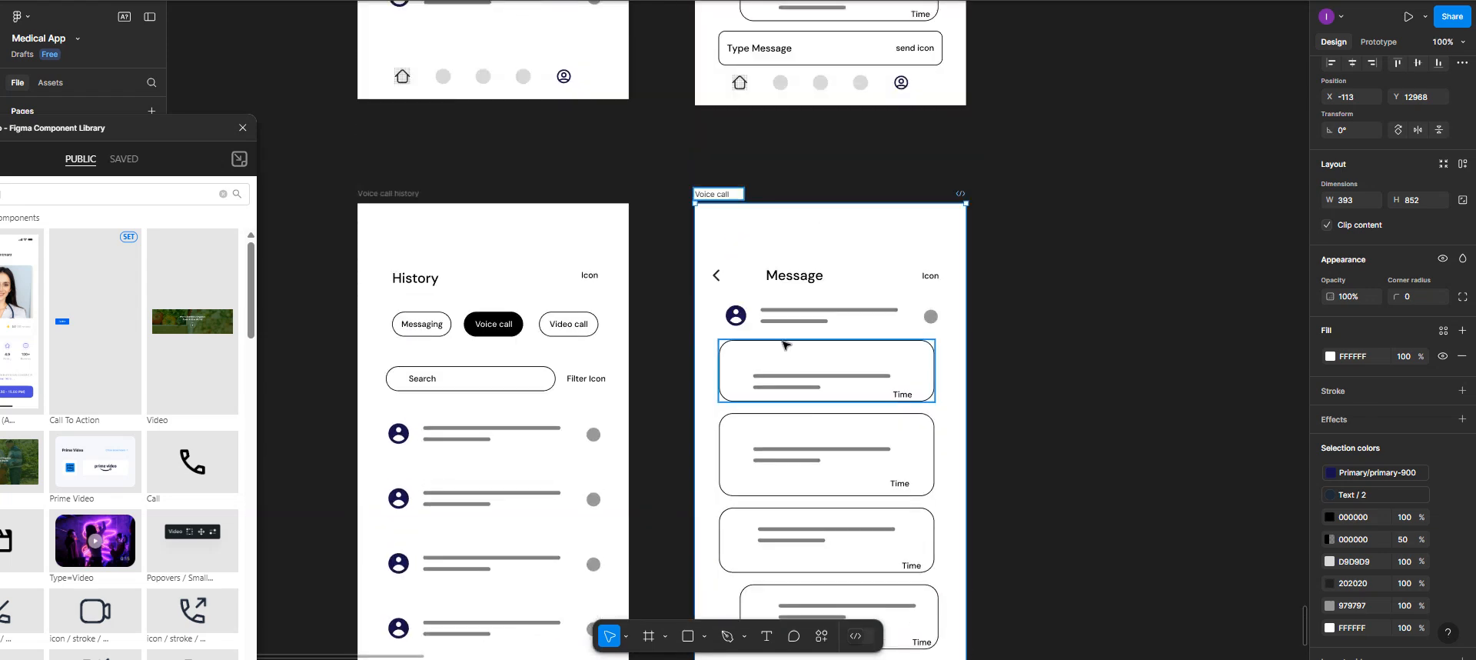
pyautogui.doubleClick(794, 281)
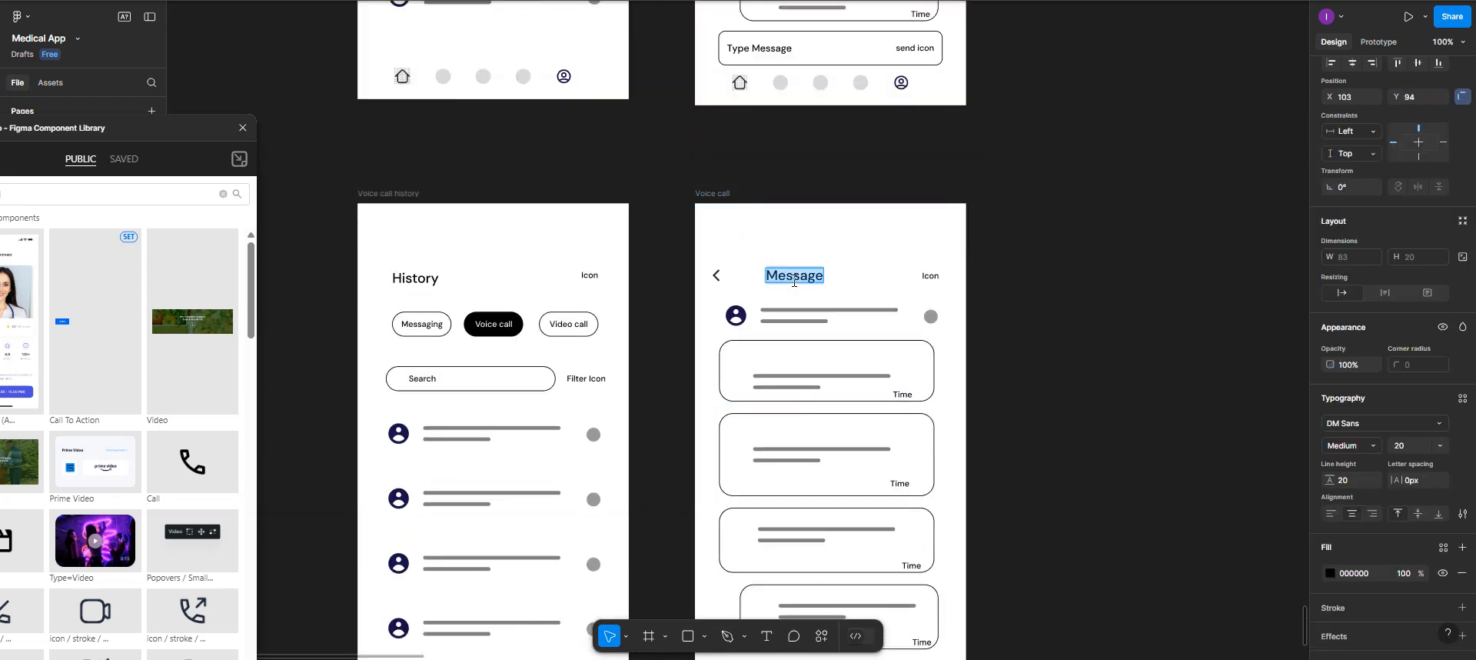
pyautogui.write('Vo')
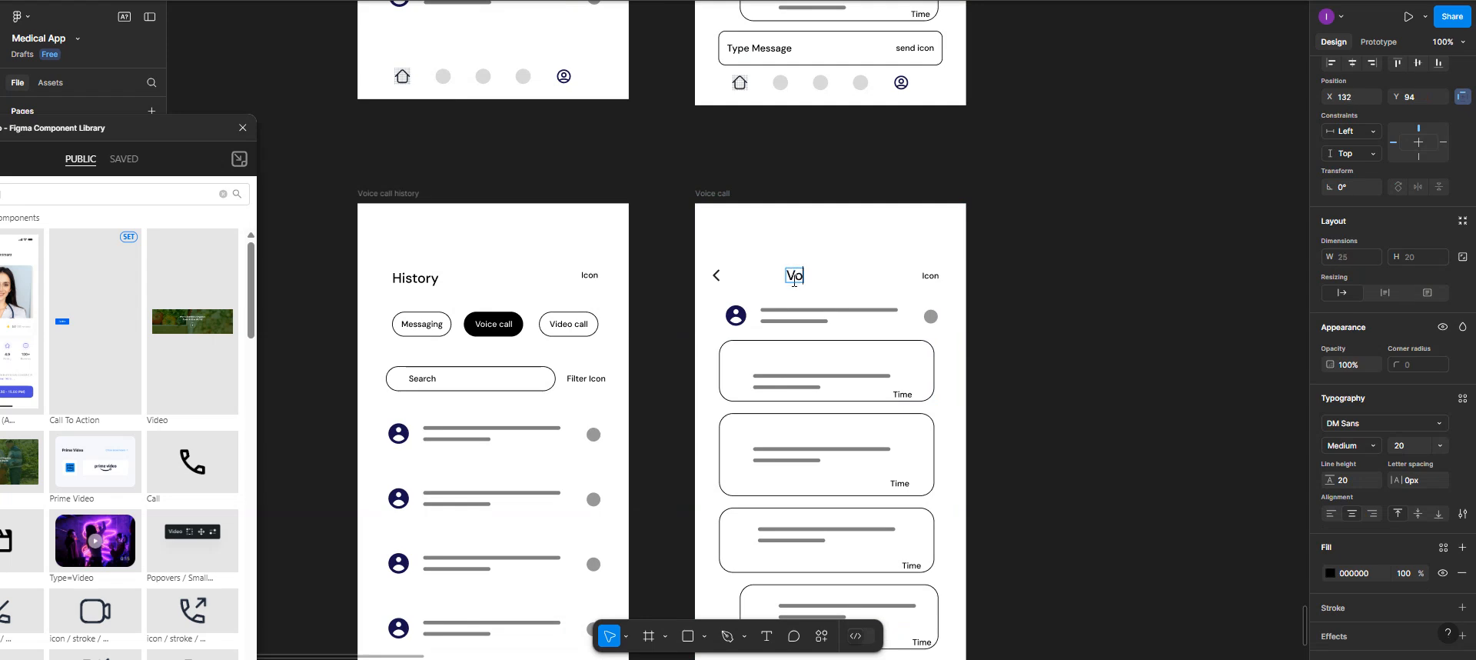
pyautogui.write('ice call')
pyautogui.press('Escape')
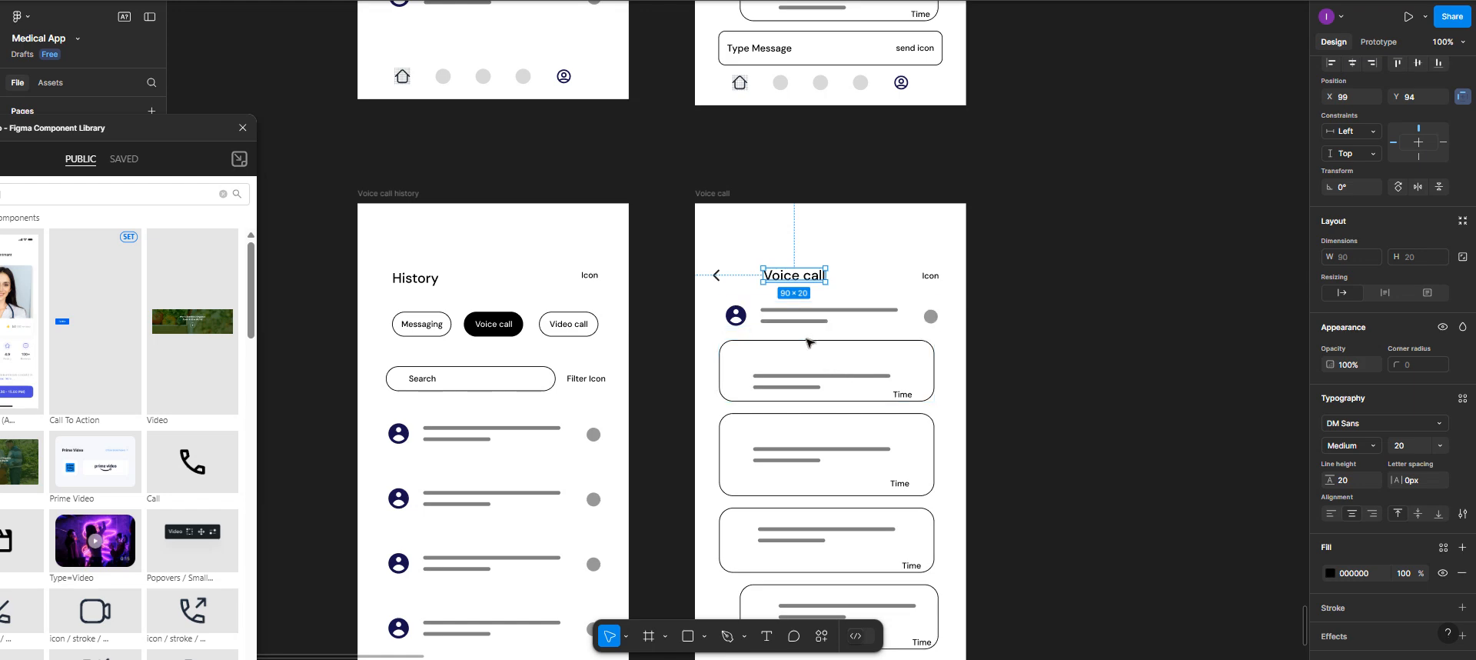
# Delete all five message bubbles from the Voice call frame.
pyautogui.click(807, 380)
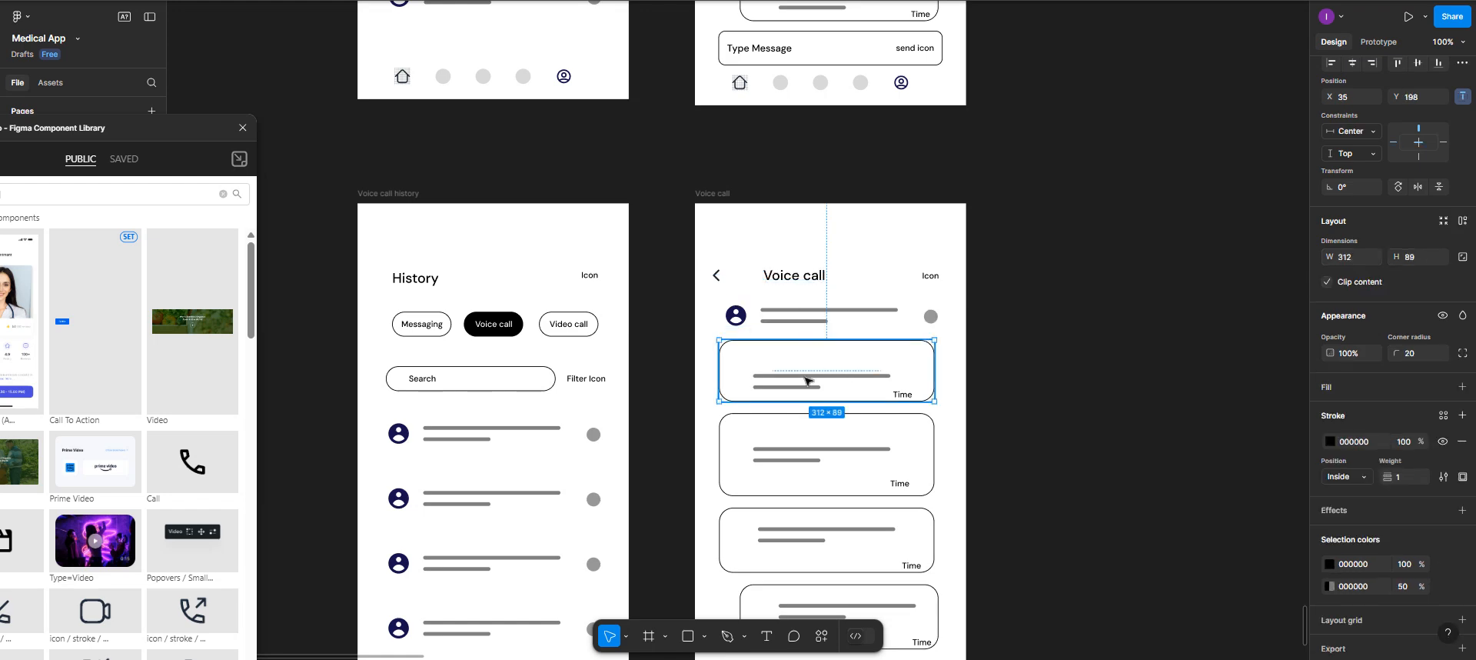
pyautogui.keyDown('shift'); pyautogui.click(800, 431); pyautogui.keyUp('shift')
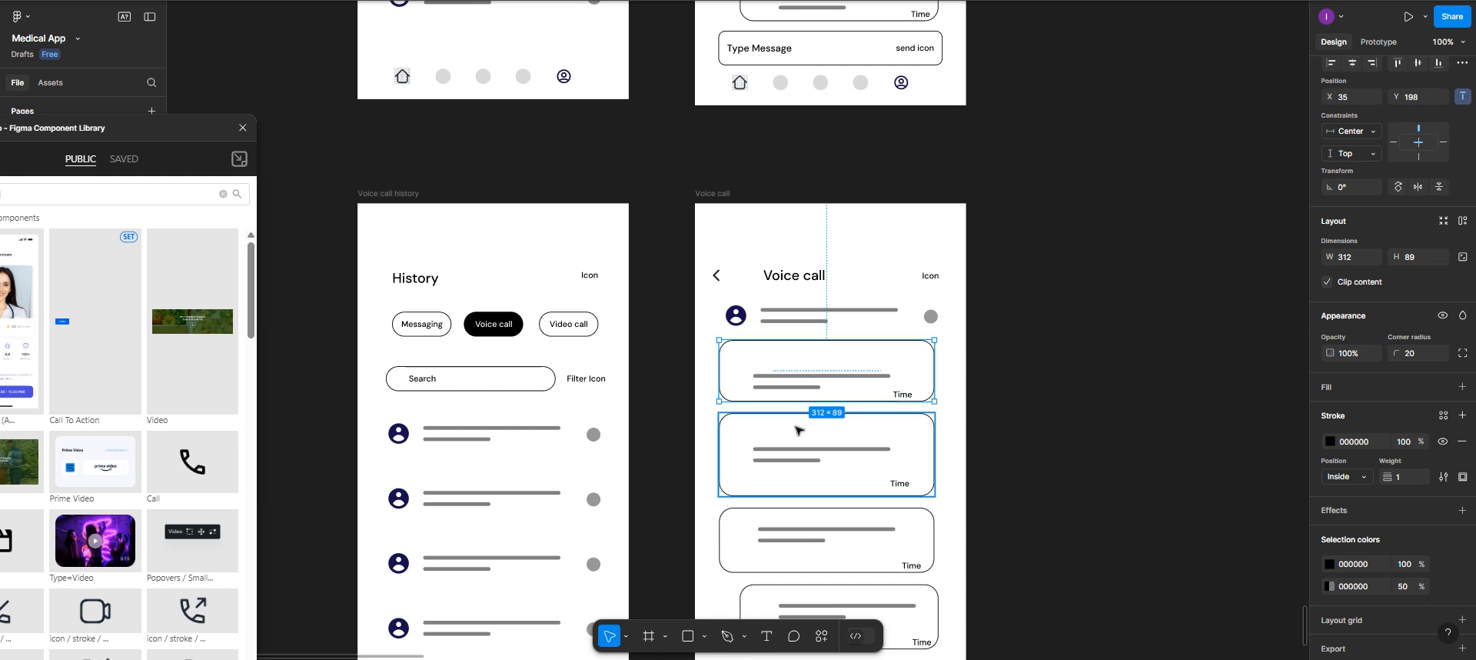
pyautogui.keyDown('shift'); pyautogui.click(809, 523); pyautogui.keyUp('shift')
pyautogui.scroll(-3, 809, 523)
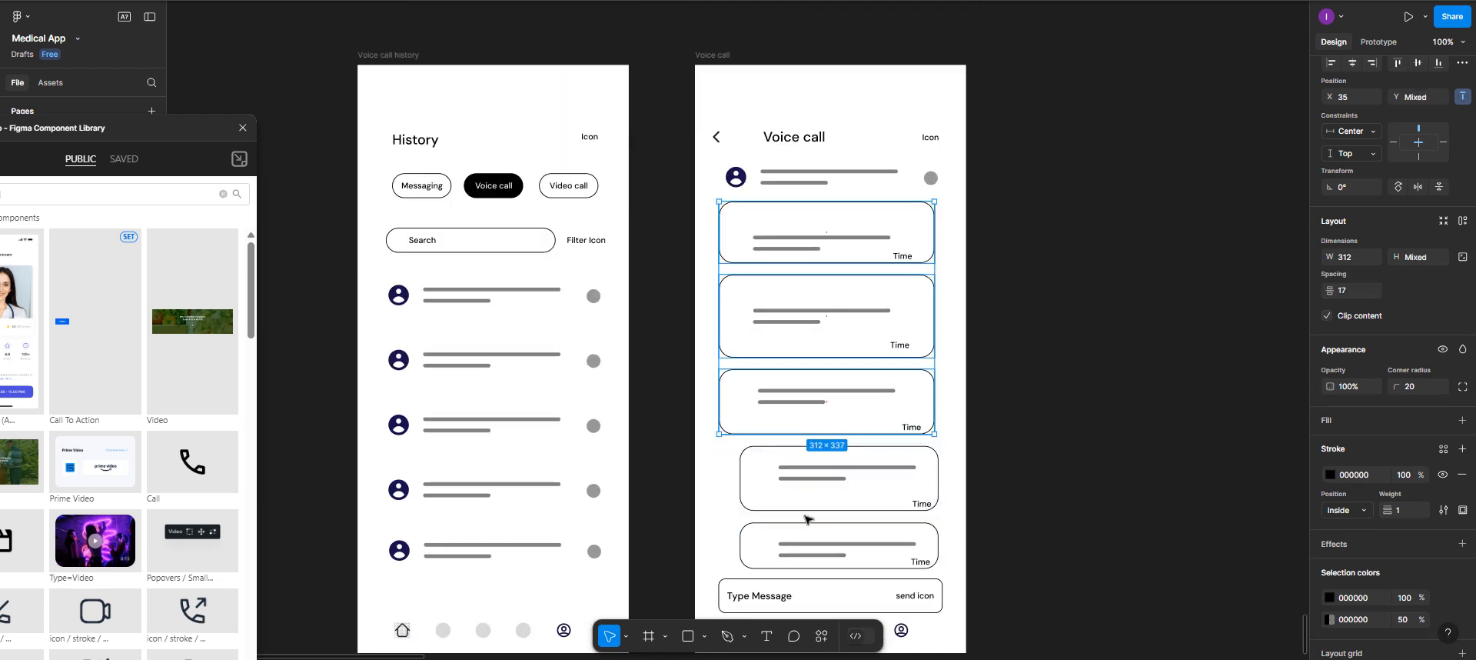
pyautogui.keyDown('shift'); pyautogui.click(805, 486); pyautogui.keyUp('shift')
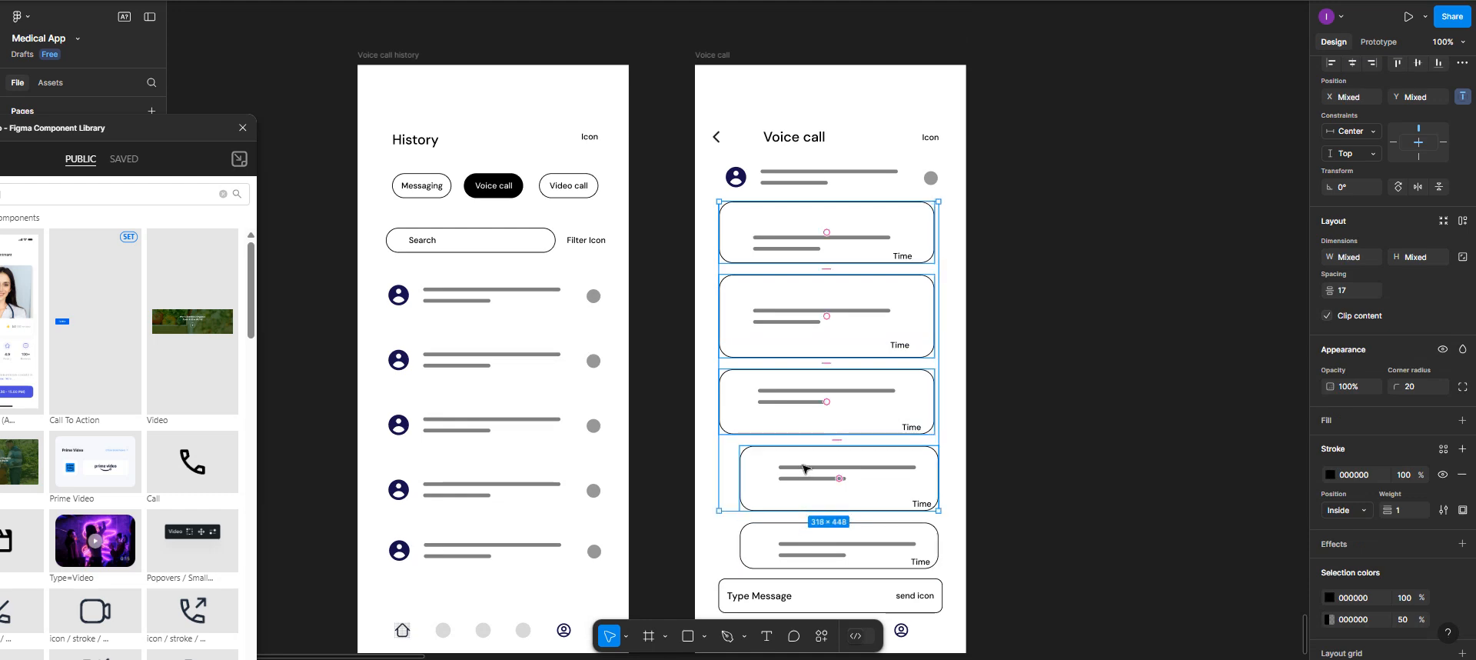
pyautogui.press('Delete')
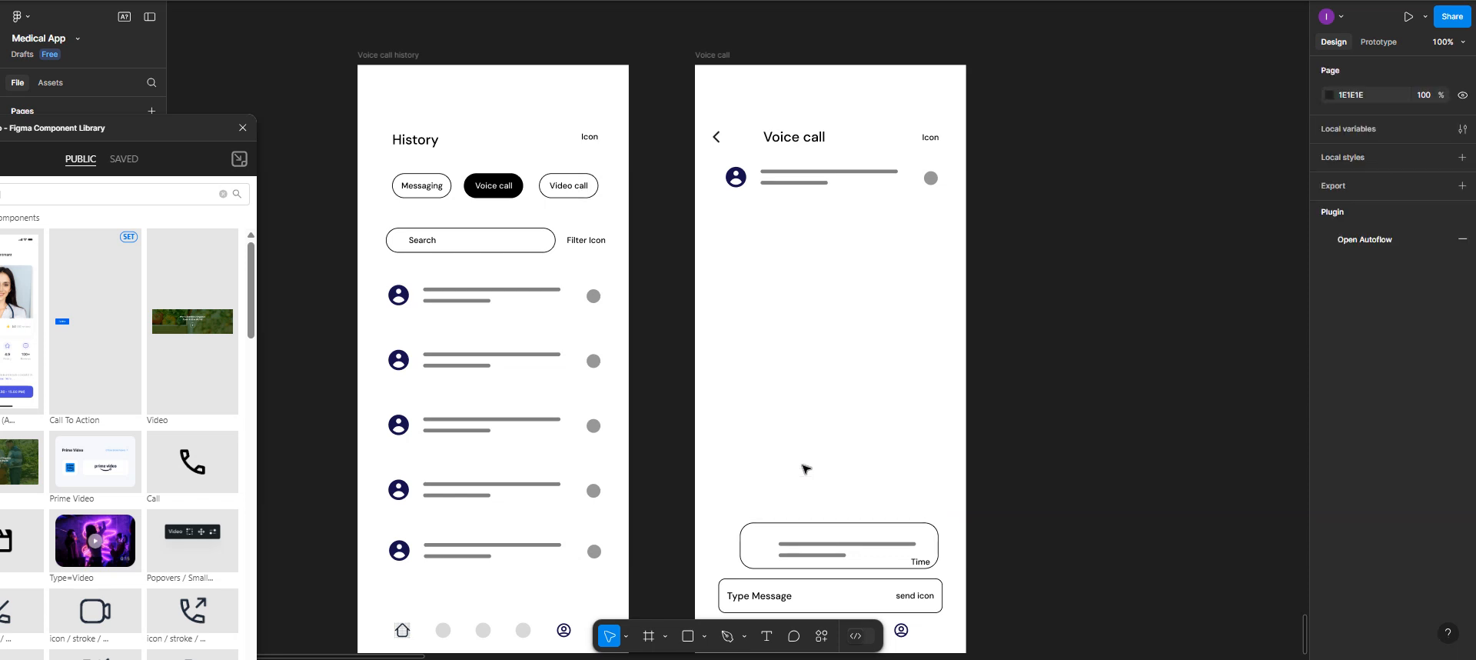
pyautogui.click(804, 541)
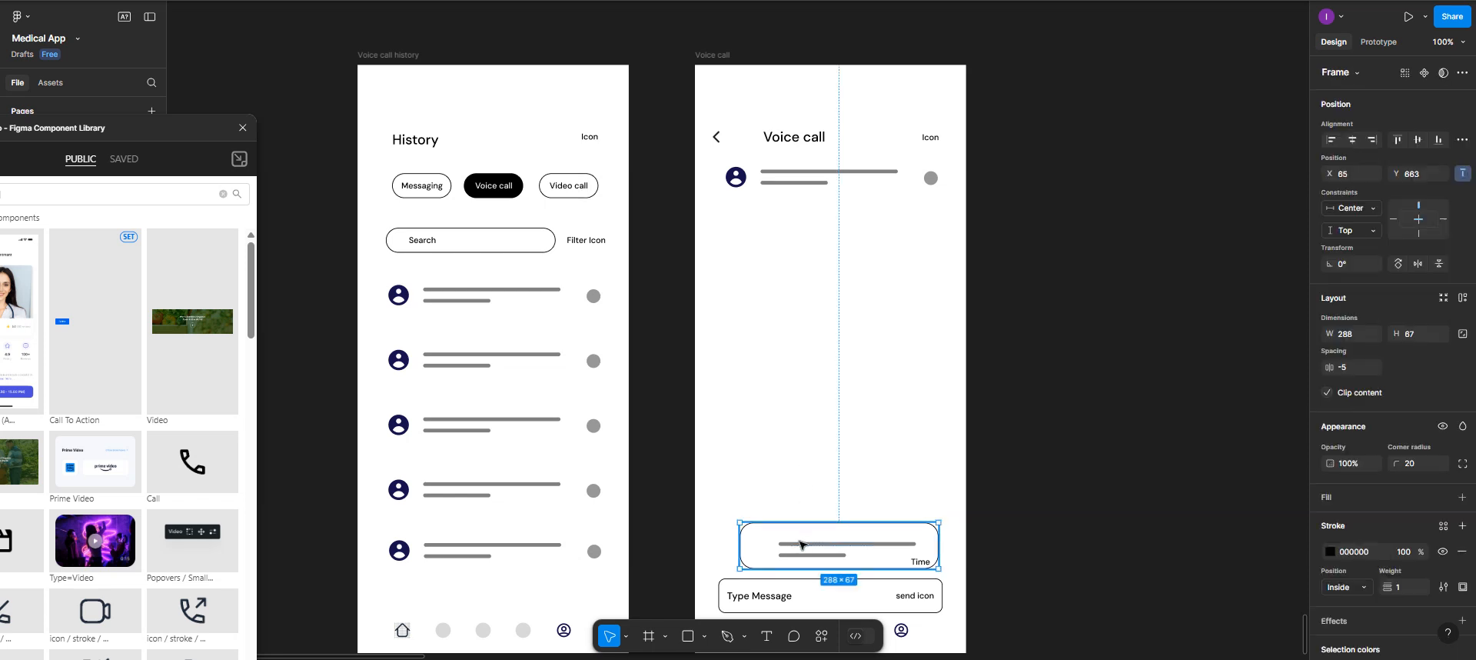
pyautogui.press('Delete')
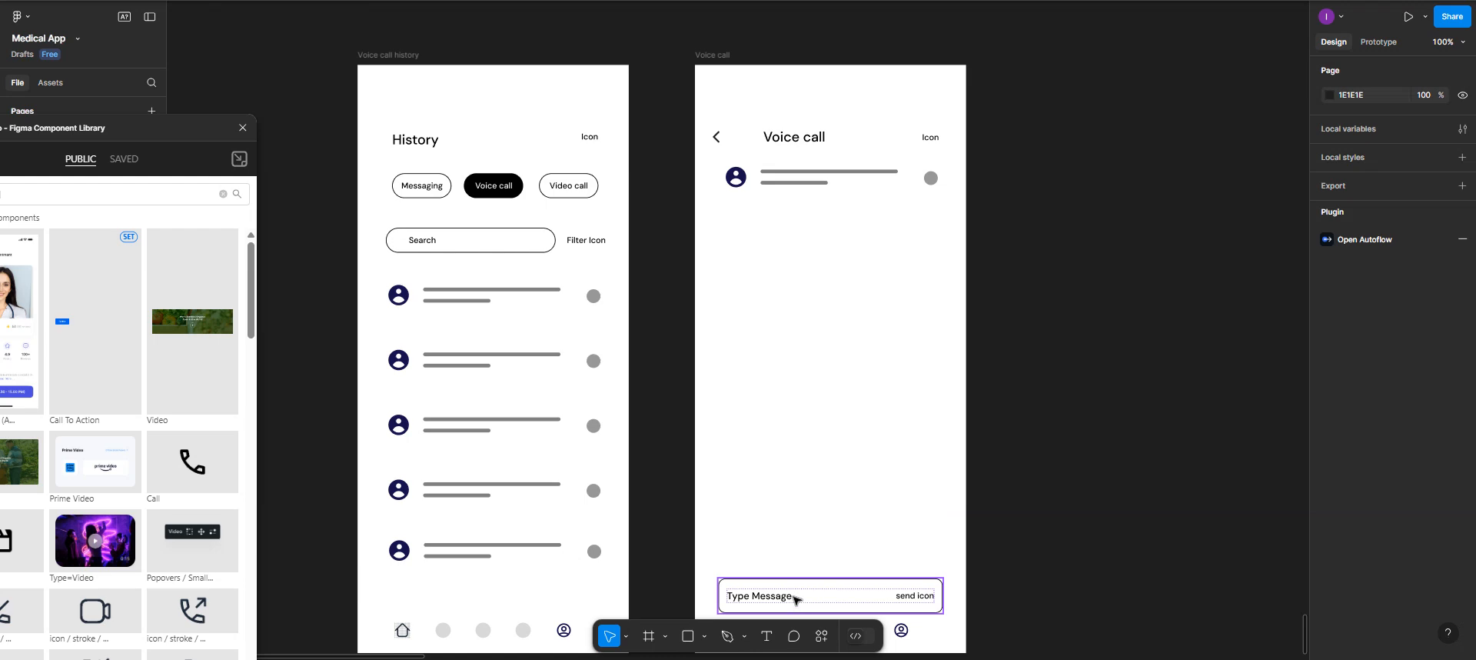
# Move the Type Message box up beneath the contact row, to X 26, Y 247, and relabel it with centred text "Play Recording".
pyautogui.moveTo(796, 599); pyautogui.dragTo(798, 279)
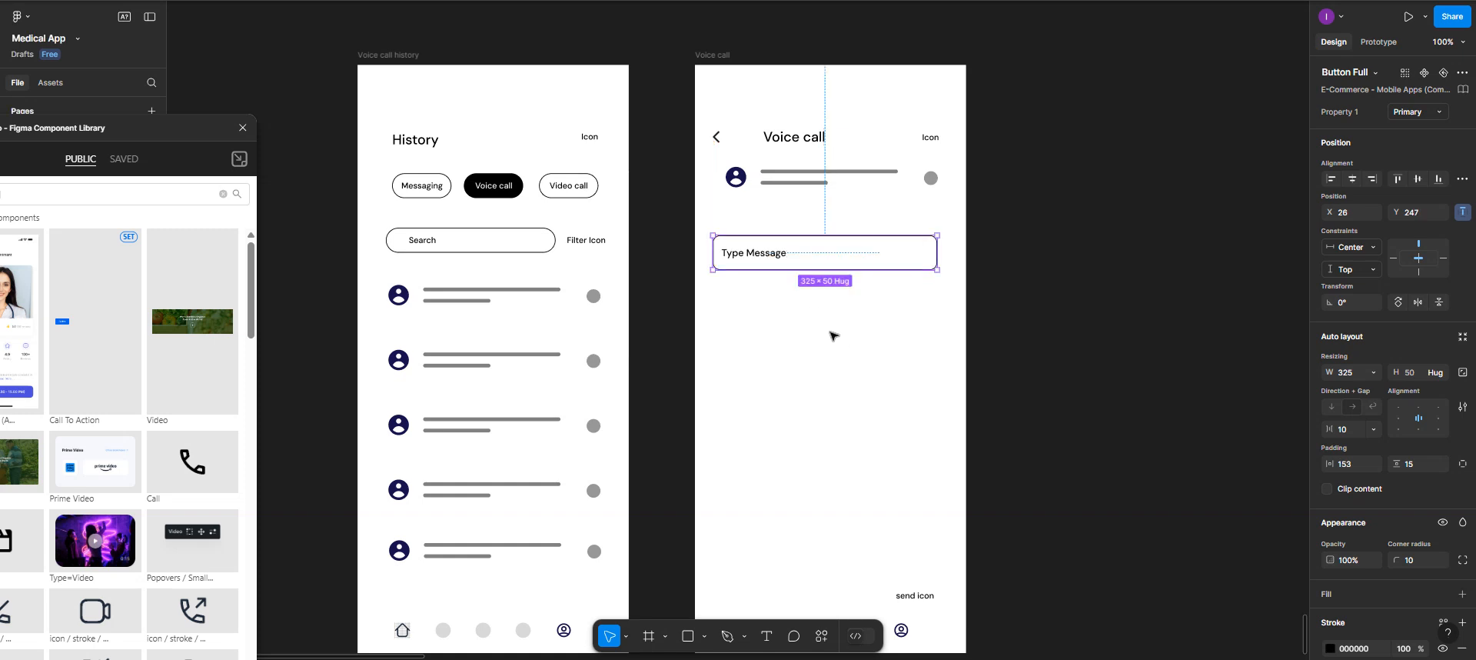
pyautogui.doubleClick(775, 261)
pyautogui.doubleClick(776, 259)
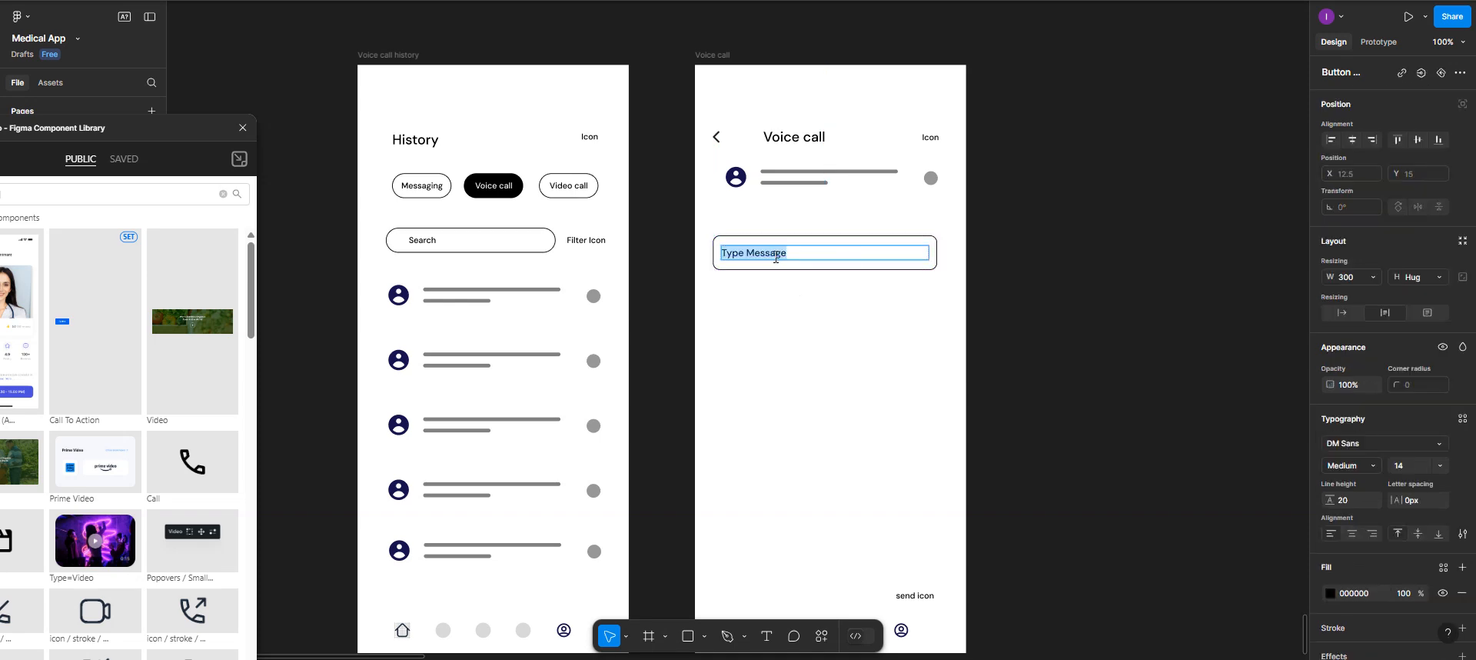
pyautogui.write('Play')
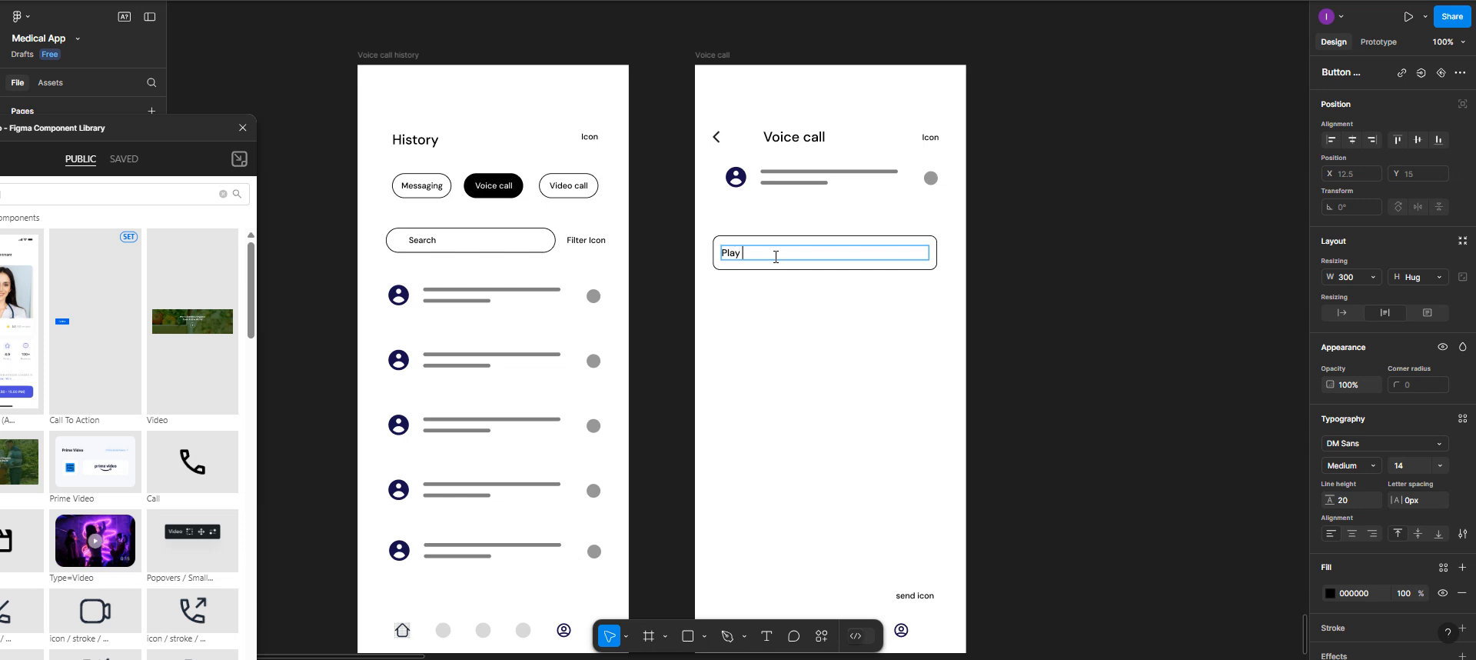
pyautogui.write(' Recording')
pyautogui.press('Escape')
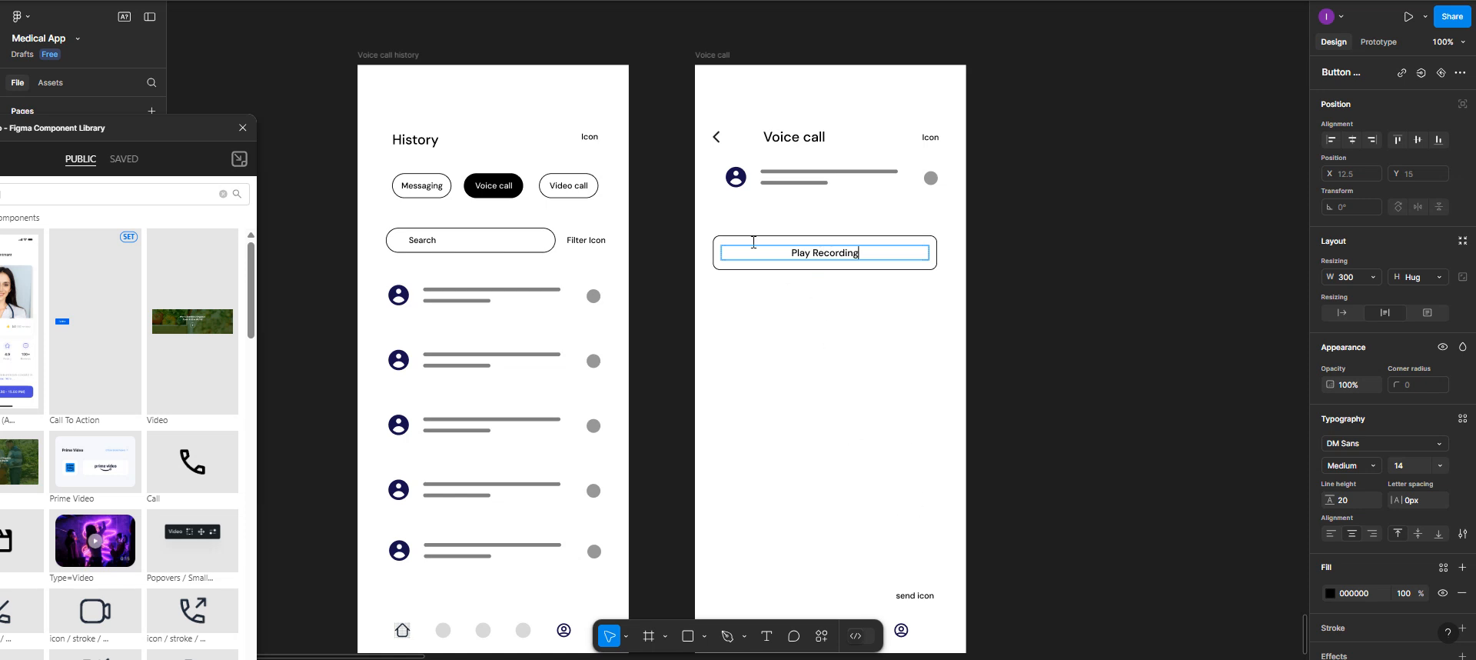
# Duplicate the contact row's two grey placeholder lines and place the copy just below the row, at X 93, Y 216.
pyautogui.click(789, 187)
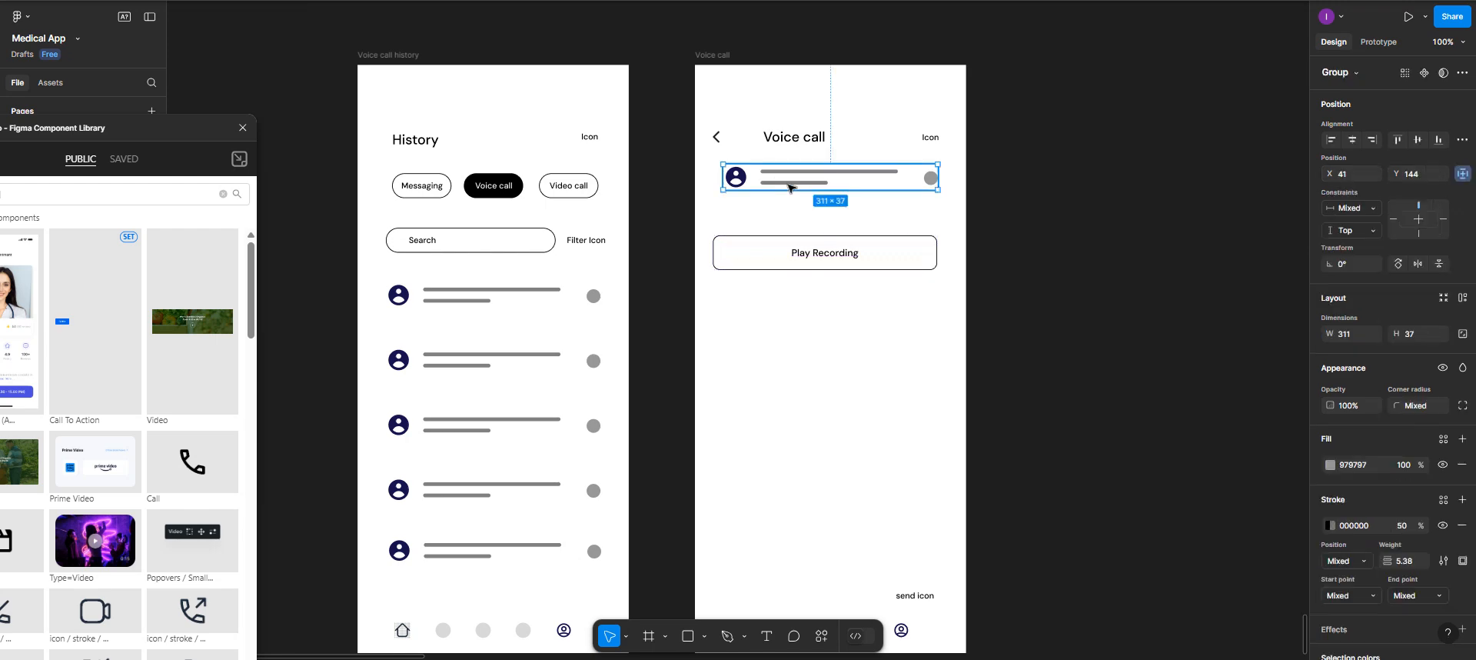
pyautogui.doubleClick(789, 186)
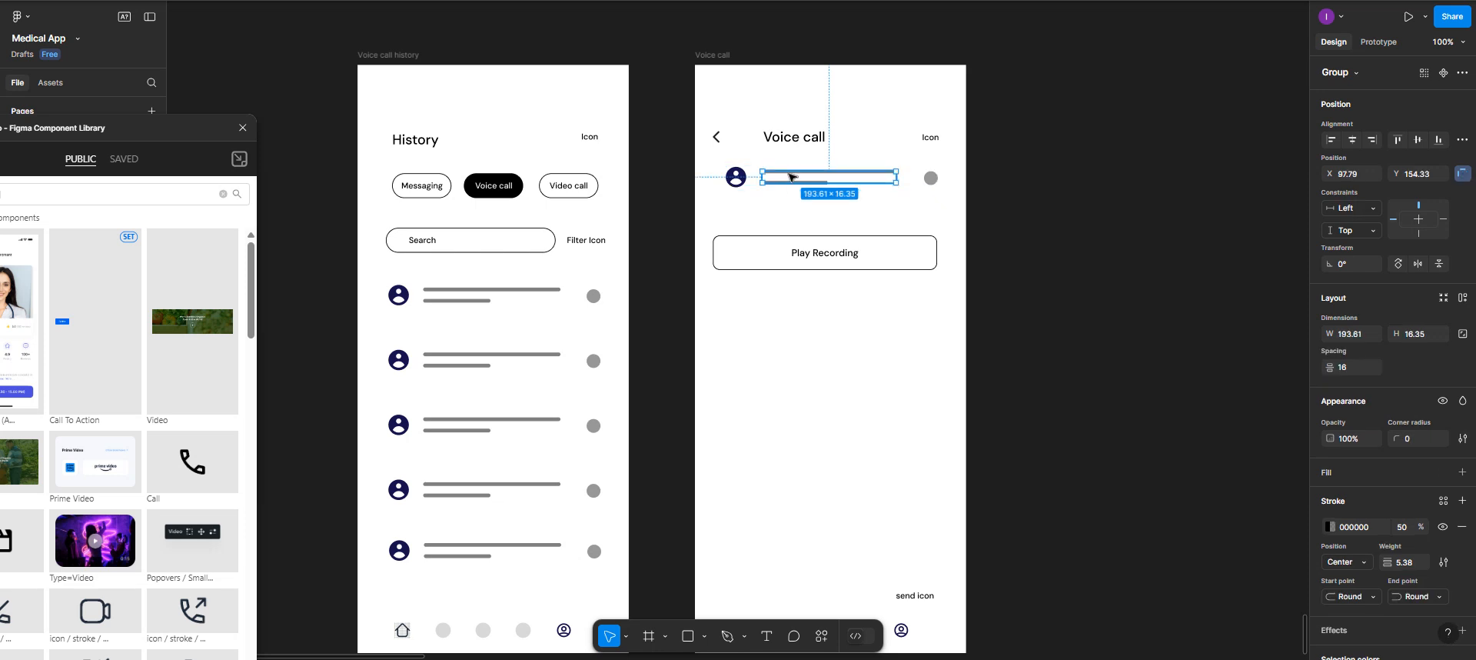
pyautogui.moveTo(794, 177); pyautogui.dragTo(788, 219)
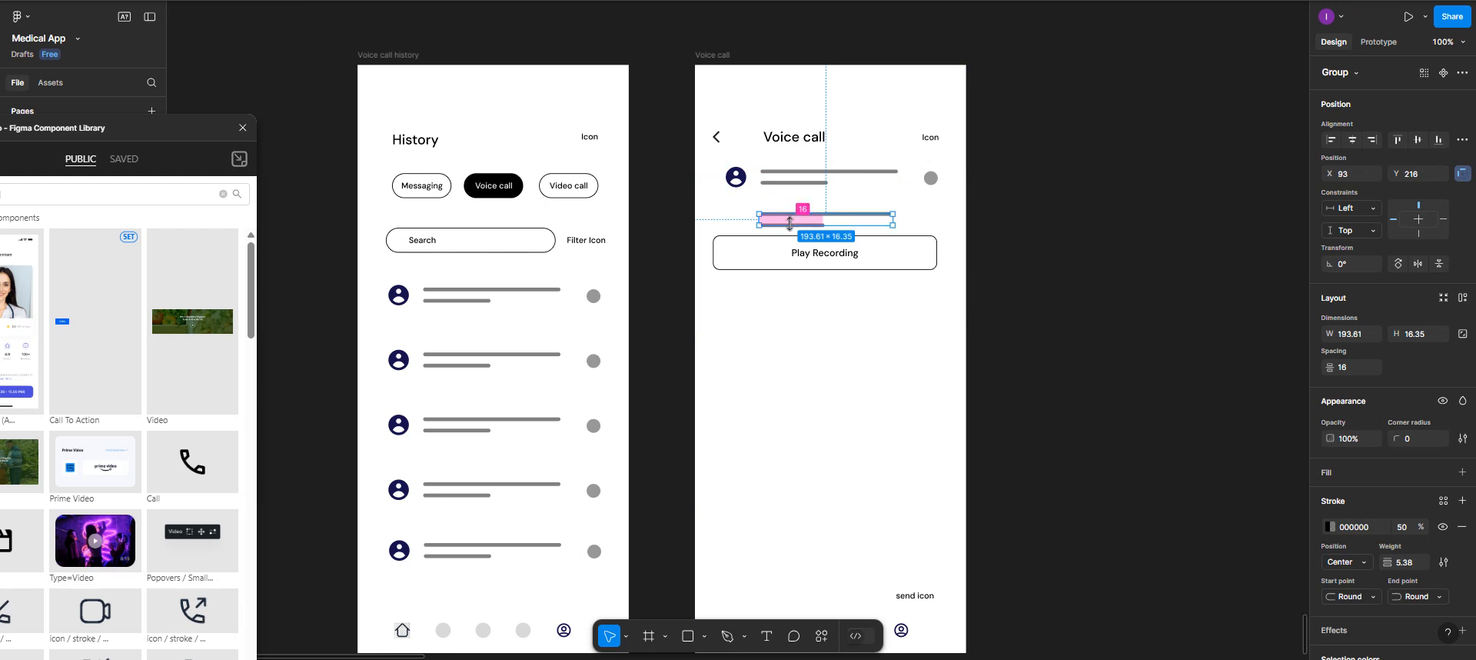
# Move the Play Recording button to Y 261, below the copied placeholder lines, and centre it horizontally in the frame.
pyautogui.click(816, 257)
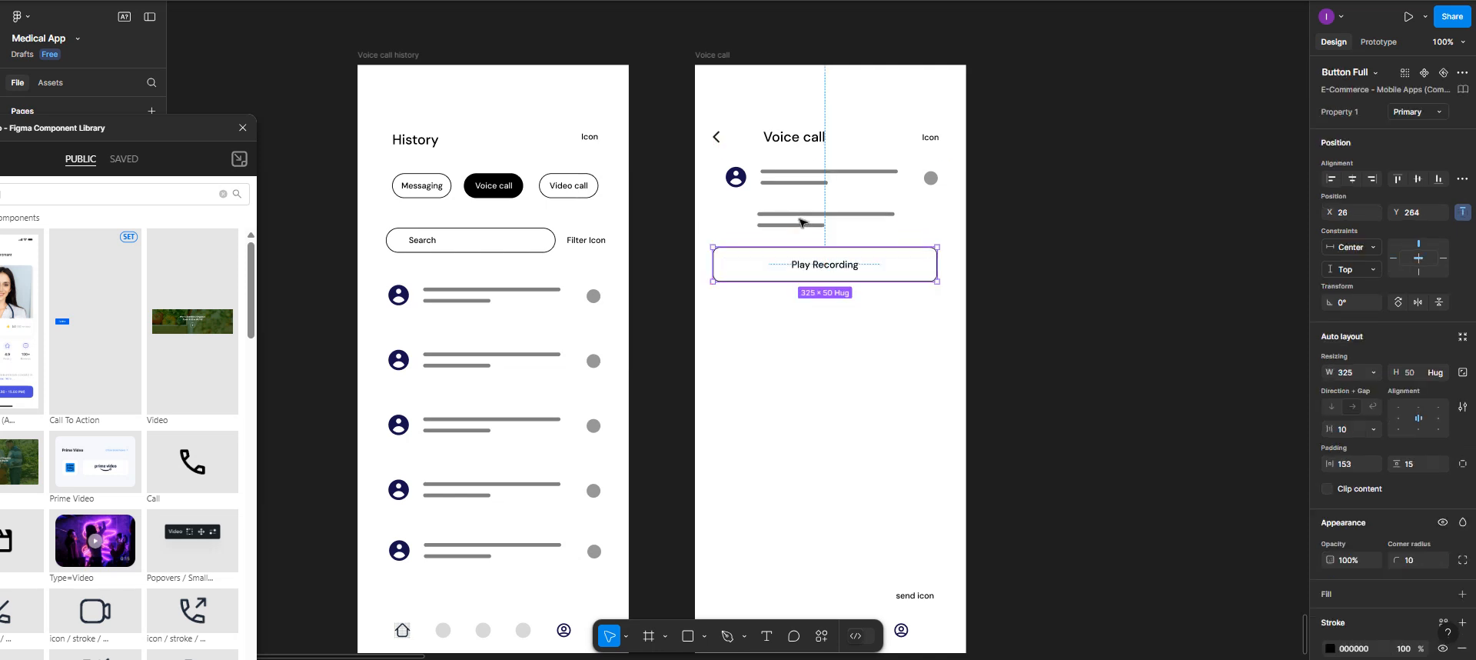
pyautogui.press('Escape')
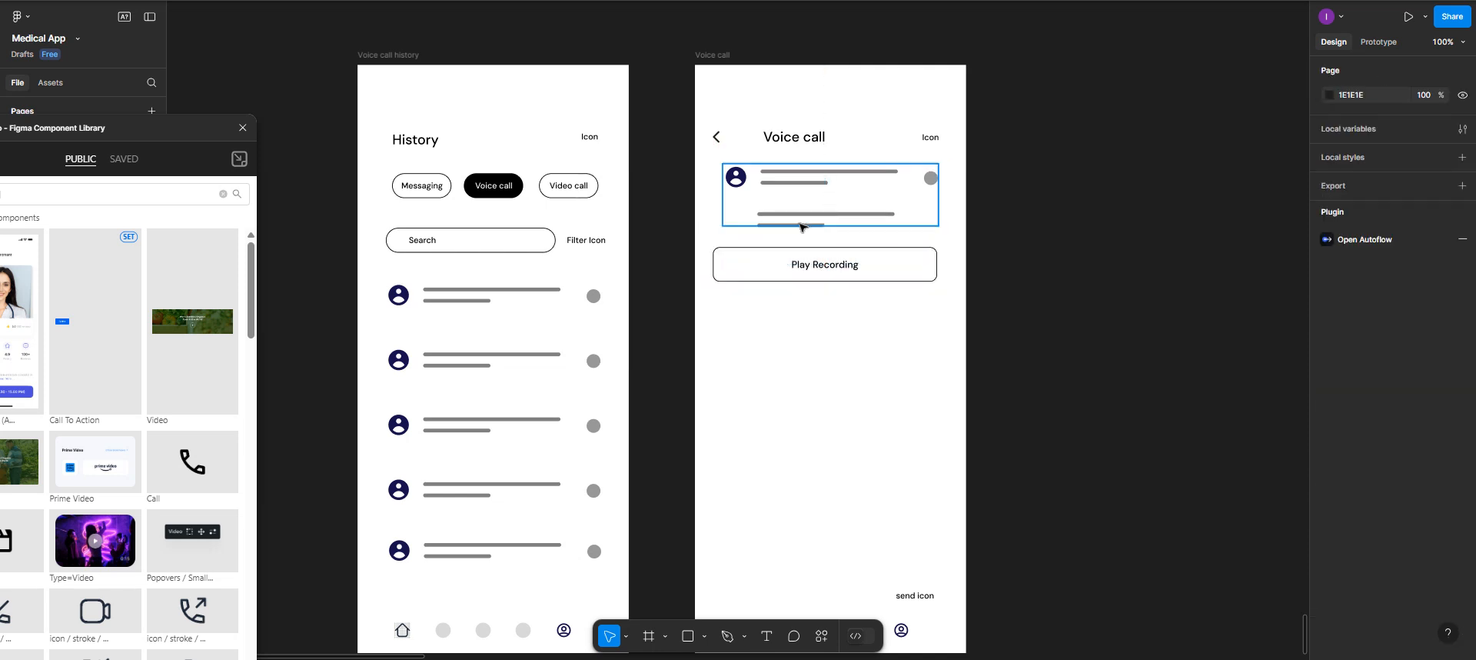
pyautogui.click(802, 227)
pyautogui.click(1084, 262)
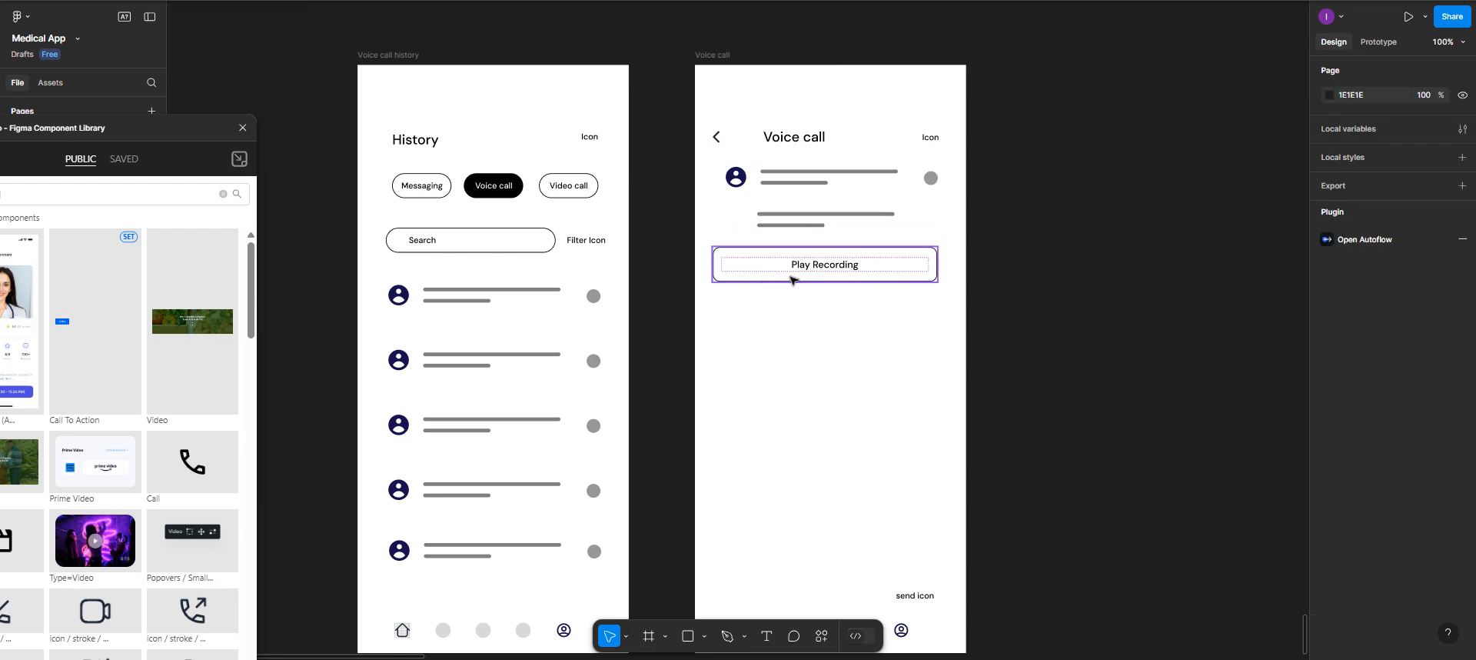
pyautogui.moveTo(930, 266); pyautogui.dragTo(940, 264)
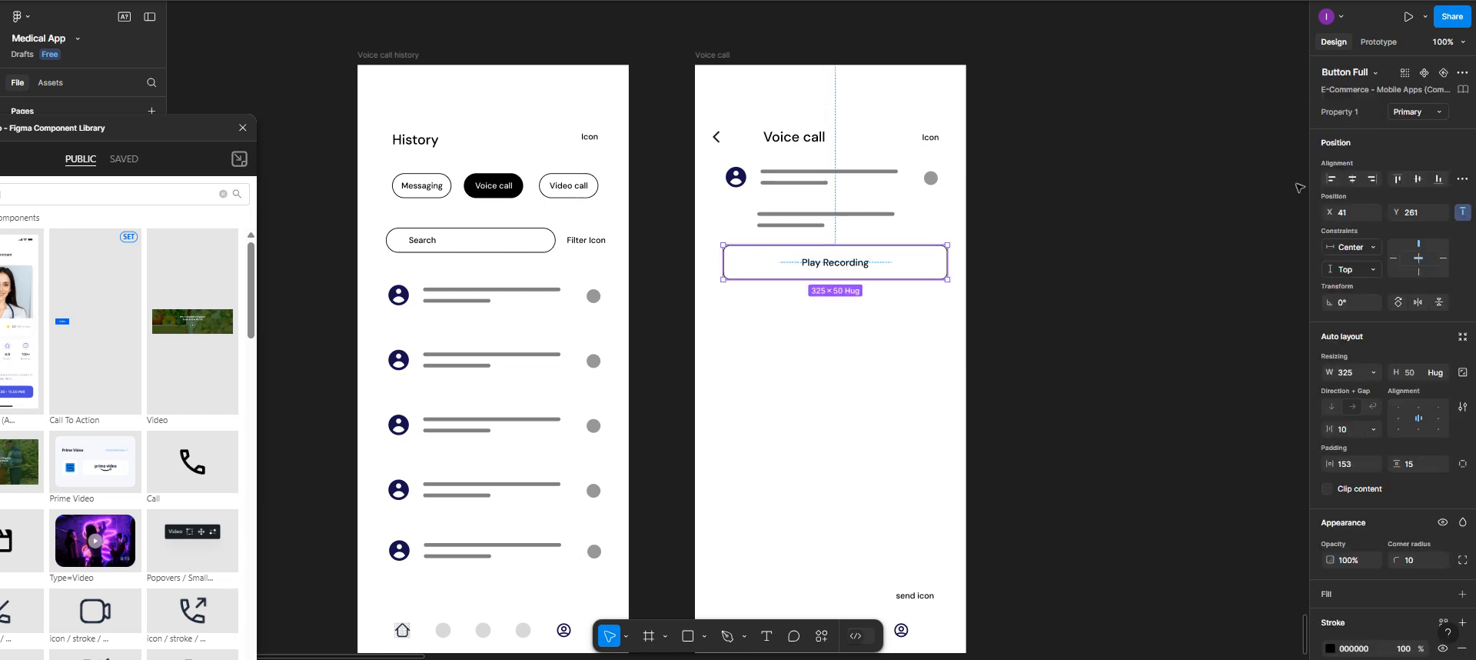
pyautogui.click(1352, 181)
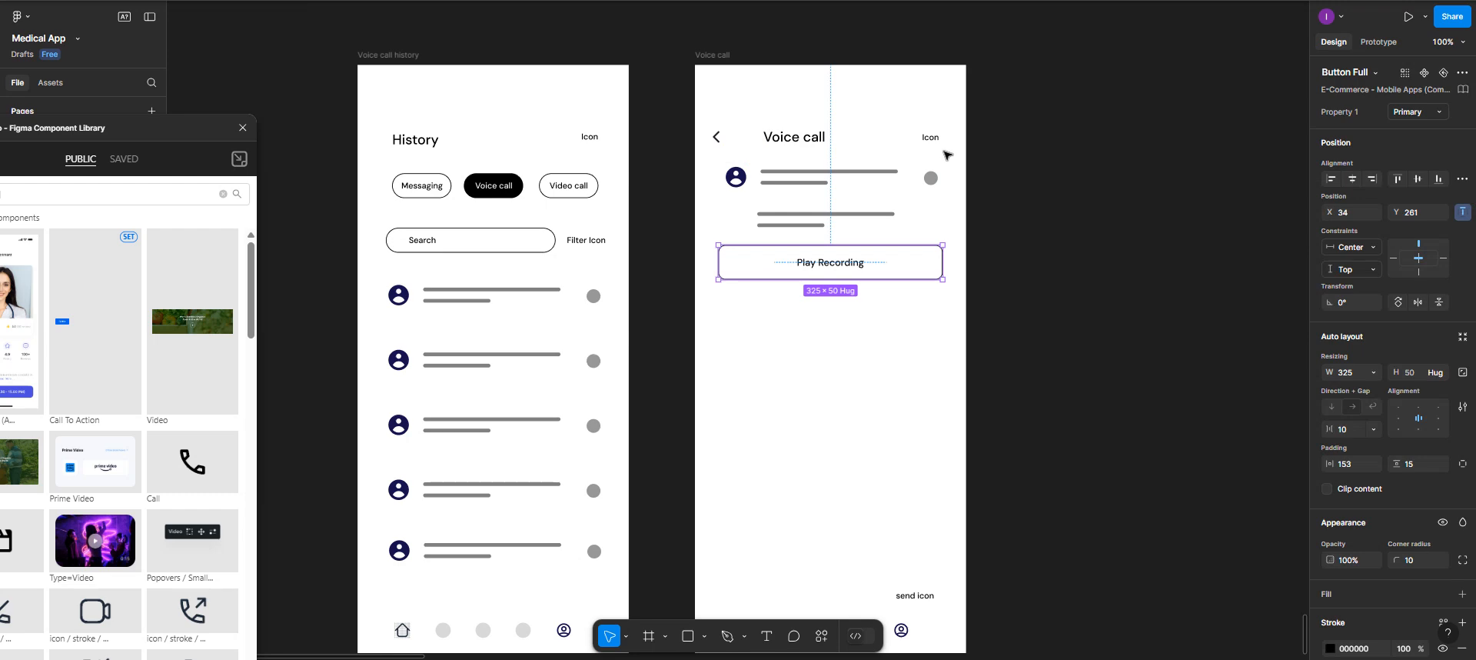
# Duplicate the Voice call frame and place the copy beside the original, at X 393, Y 12968.
pyautogui.click(724, 56)
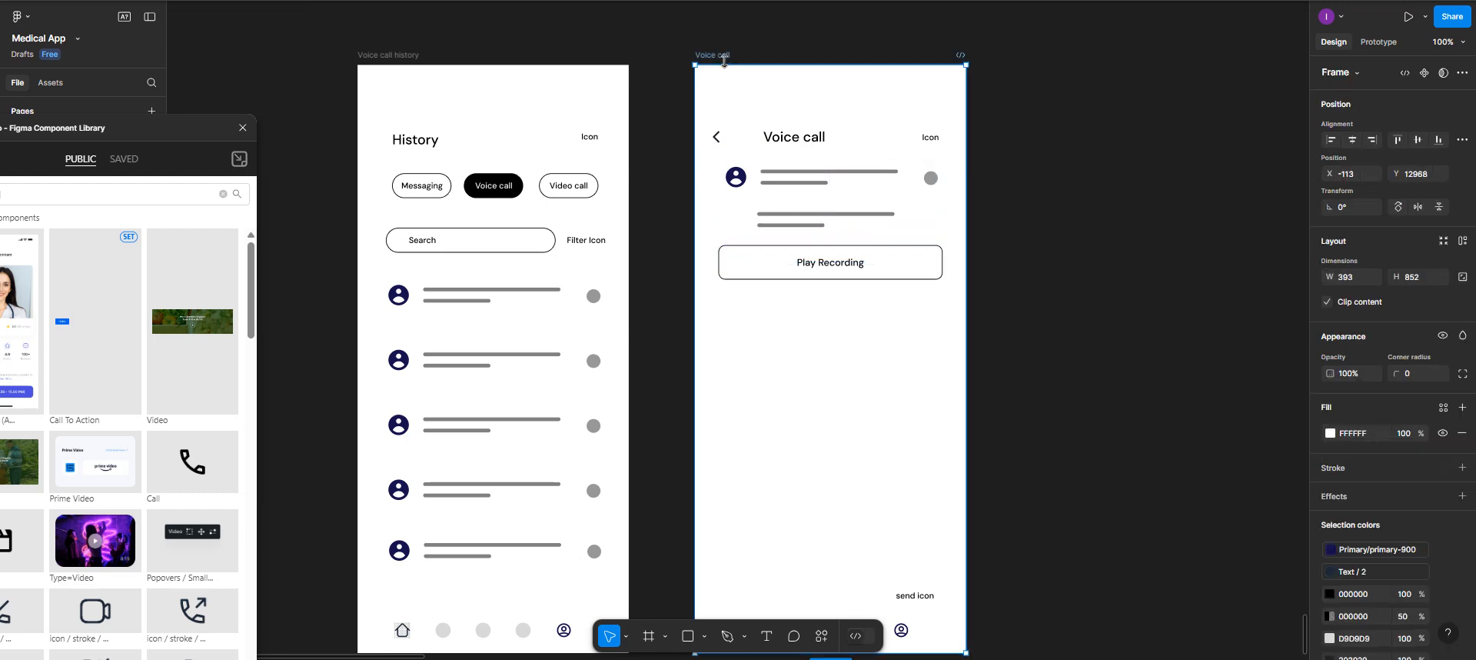
pyautogui.moveTo(721, 56); pyautogui.dragTo(1063, 46)
pyautogui.hscroll(-2, 981, 262)
pyautogui.hscroll(5, 984, 257)
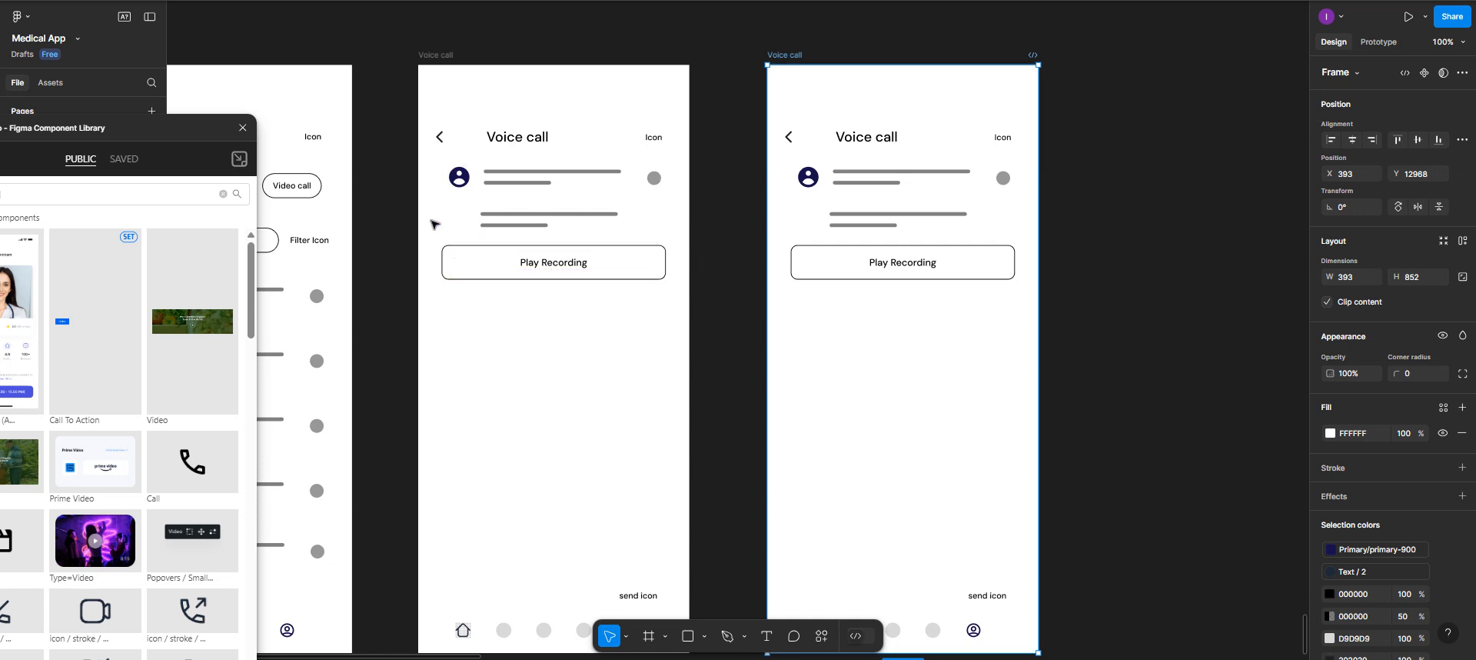
pyautogui.hscroll(-2, 462, 204)
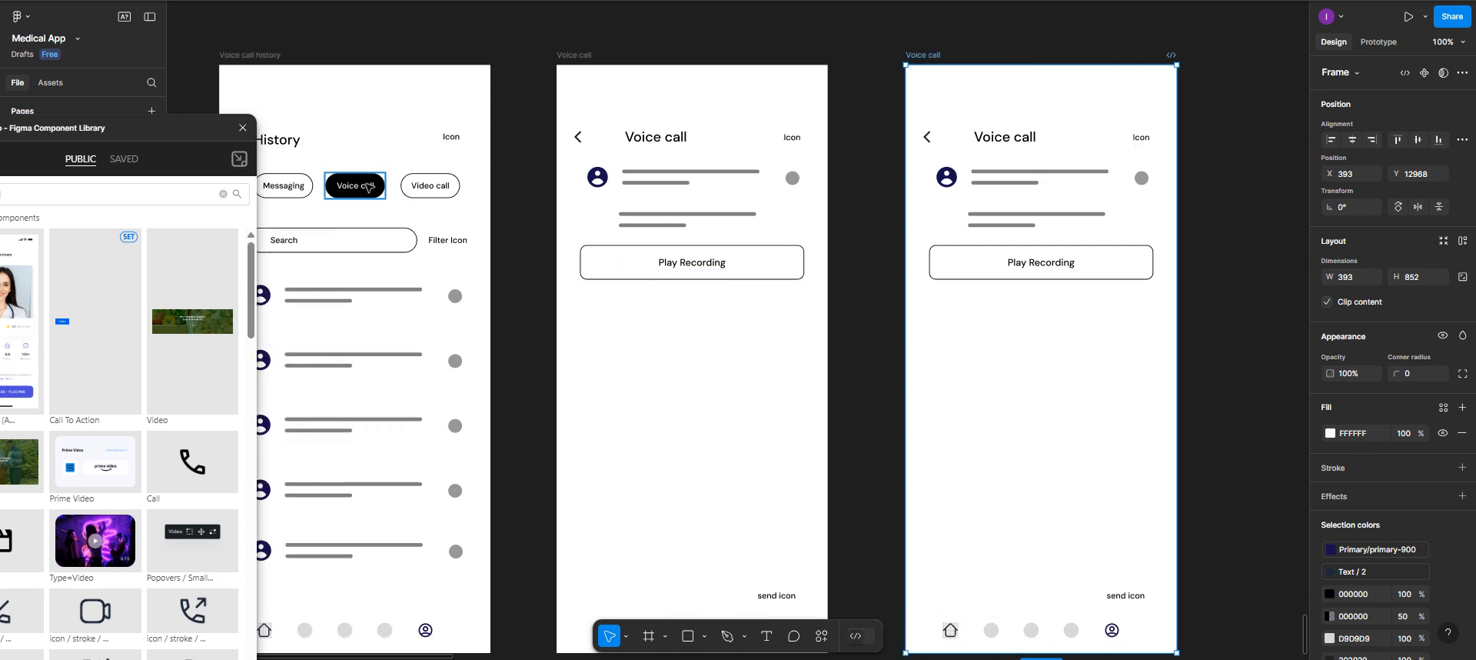
# Copy the Voice call and Video call chips from Voice call history into the second Voice call frame at Y 390, and delete its Play Recording button.
pyautogui.moveTo(369, 187); pyautogui.dragTo(1020, 344)
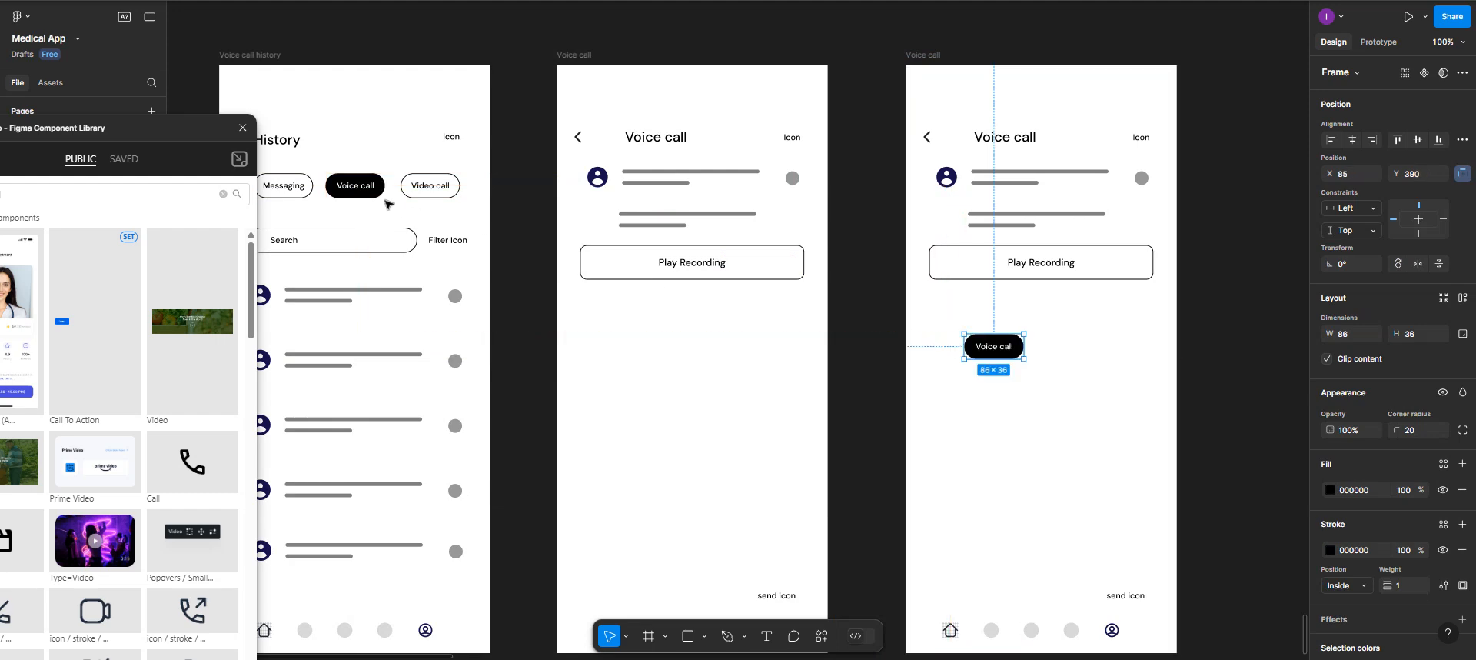
pyautogui.moveTo(425, 190); pyautogui.dragTo(1067, 353)
pyautogui.hscroll(5, 1066, 353)
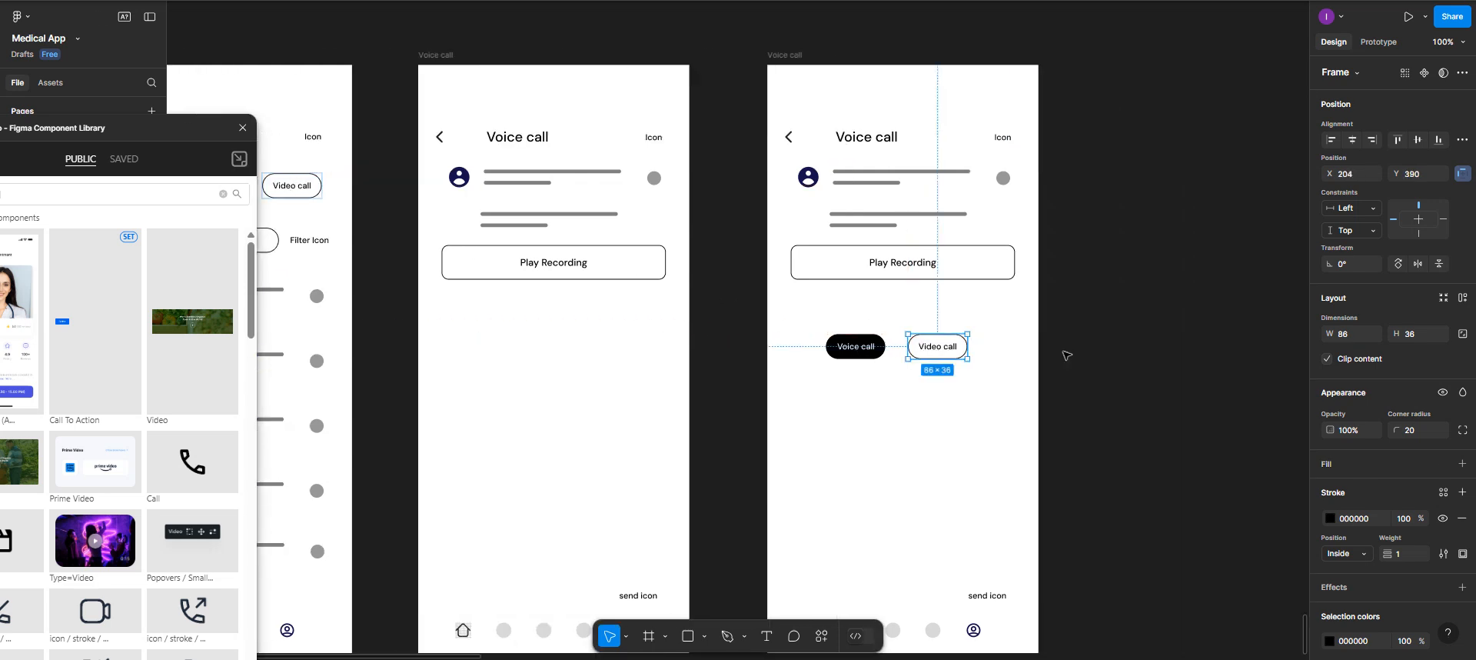
pyautogui.click(880, 274)
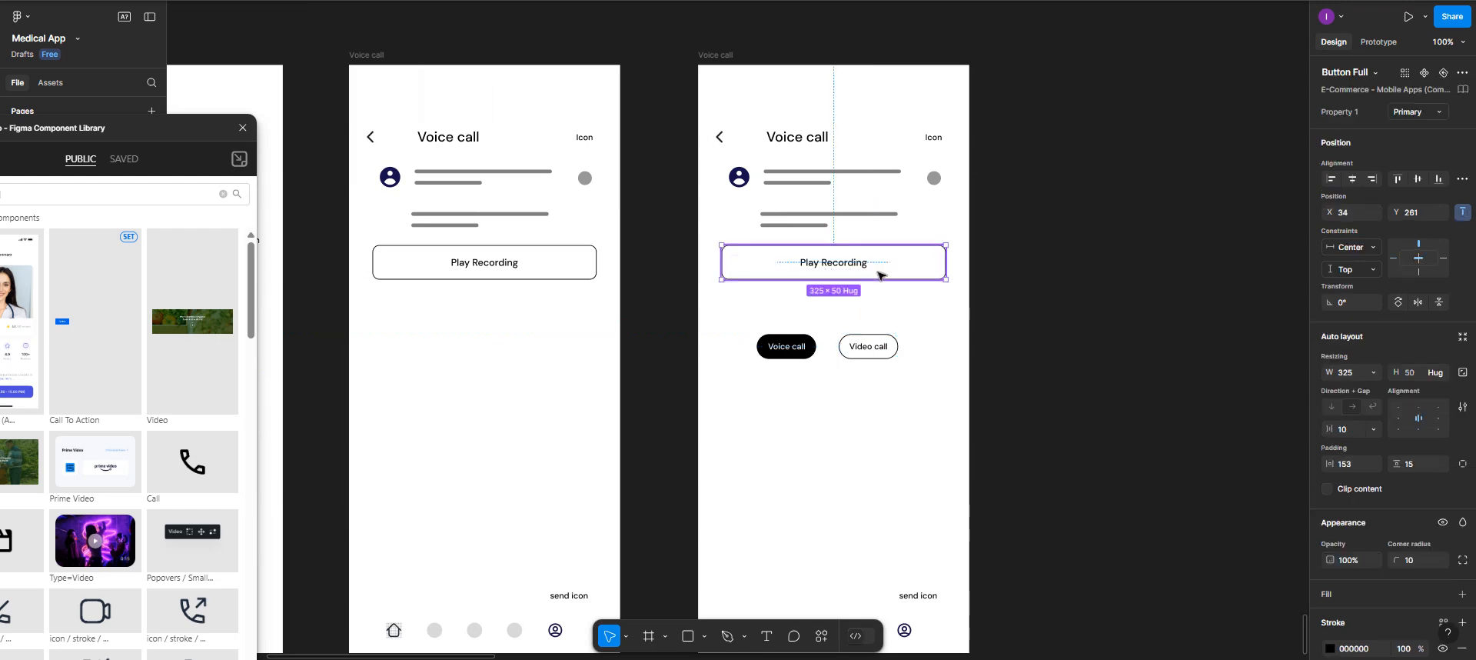
pyautogui.press('Delete')
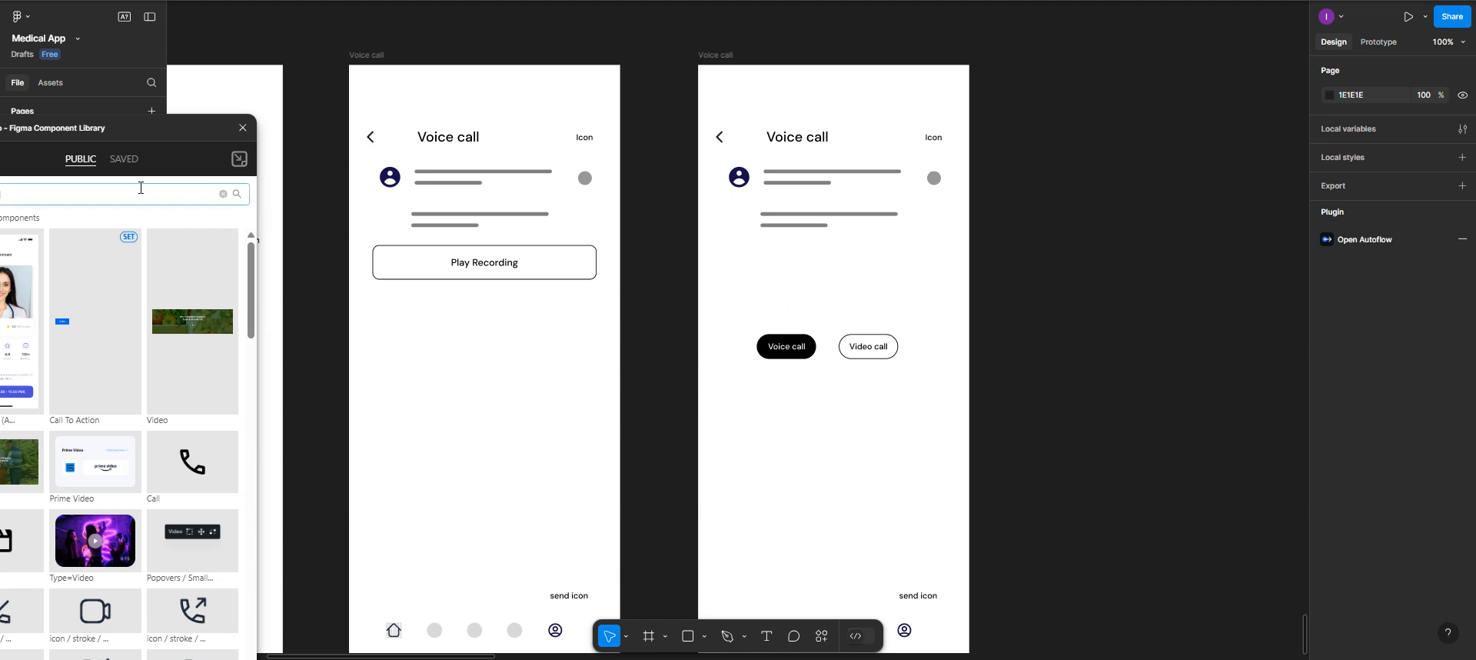
# Search the FigDuo component library for "audio waves" and place the outbound audio bubble horizontally centred in the second Voice call frame at Y 290.
pyautogui.moveTo(258, 123); pyautogui.dragTo(327, 78)
pyautogui.moveTo(234, 148); pyautogui.dragTo(123, 143)
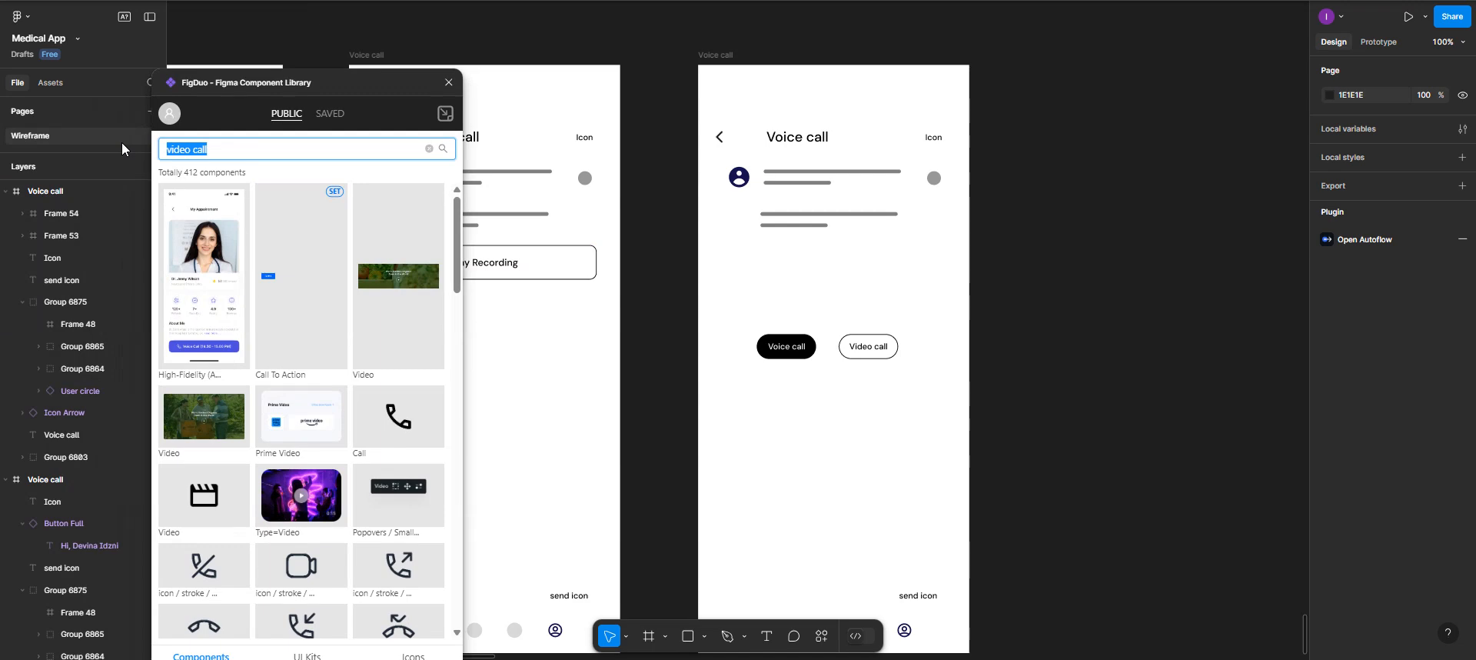
pyautogui.write('audio waves')
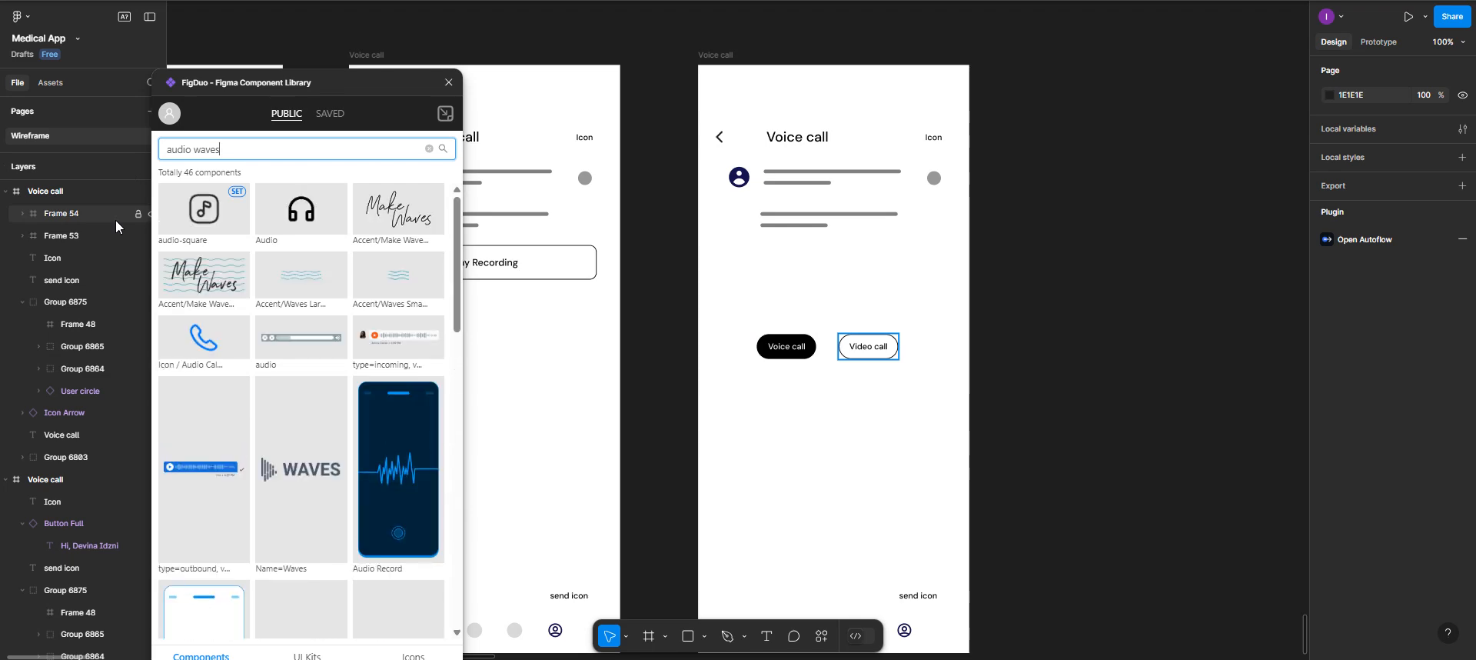
pyautogui.scroll(-2, 243, 395)
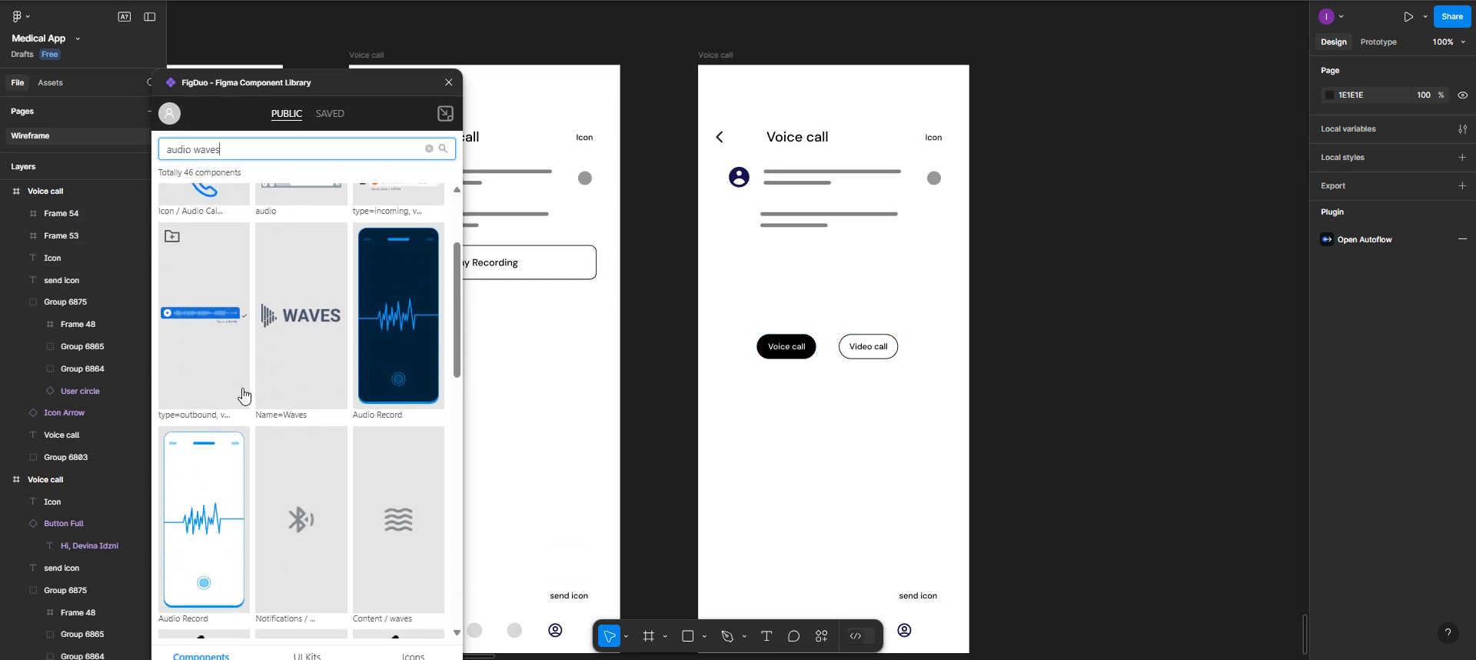
pyautogui.click(197, 318)
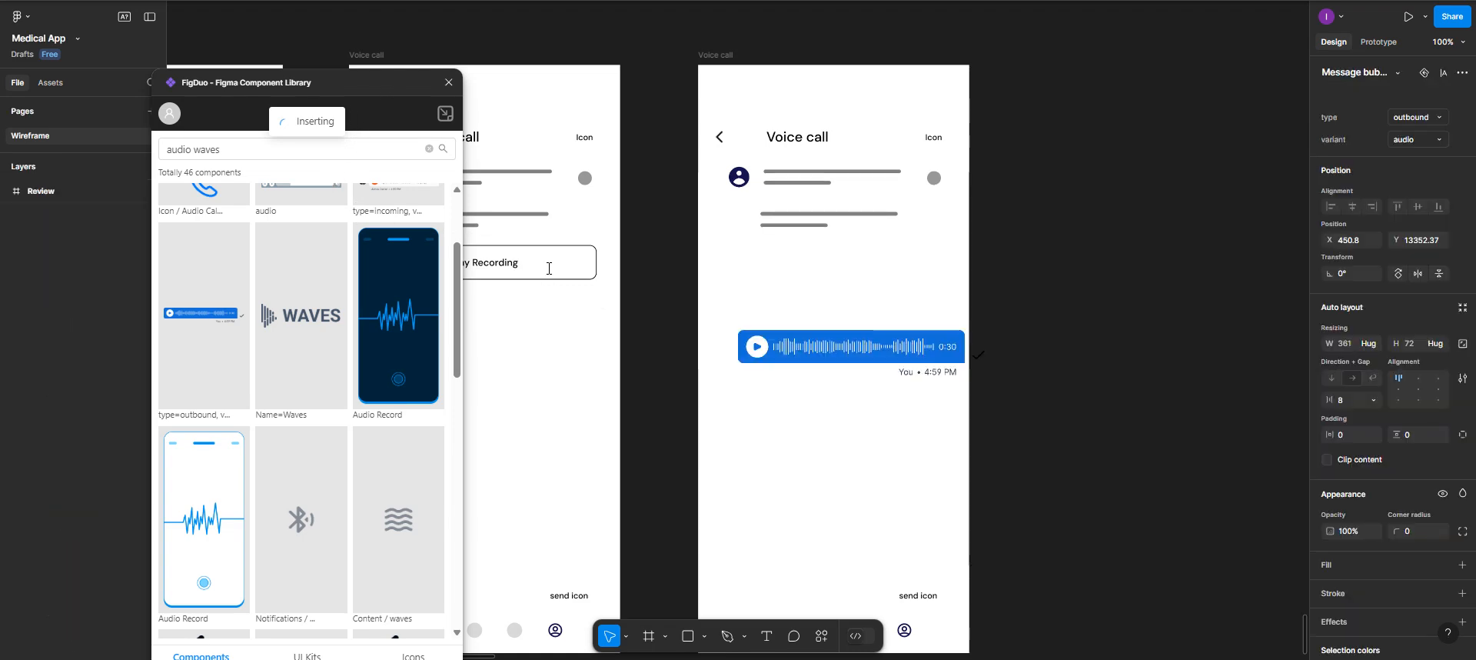
pyautogui.moveTo(848, 352); pyautogui.dragTo(827, 280)
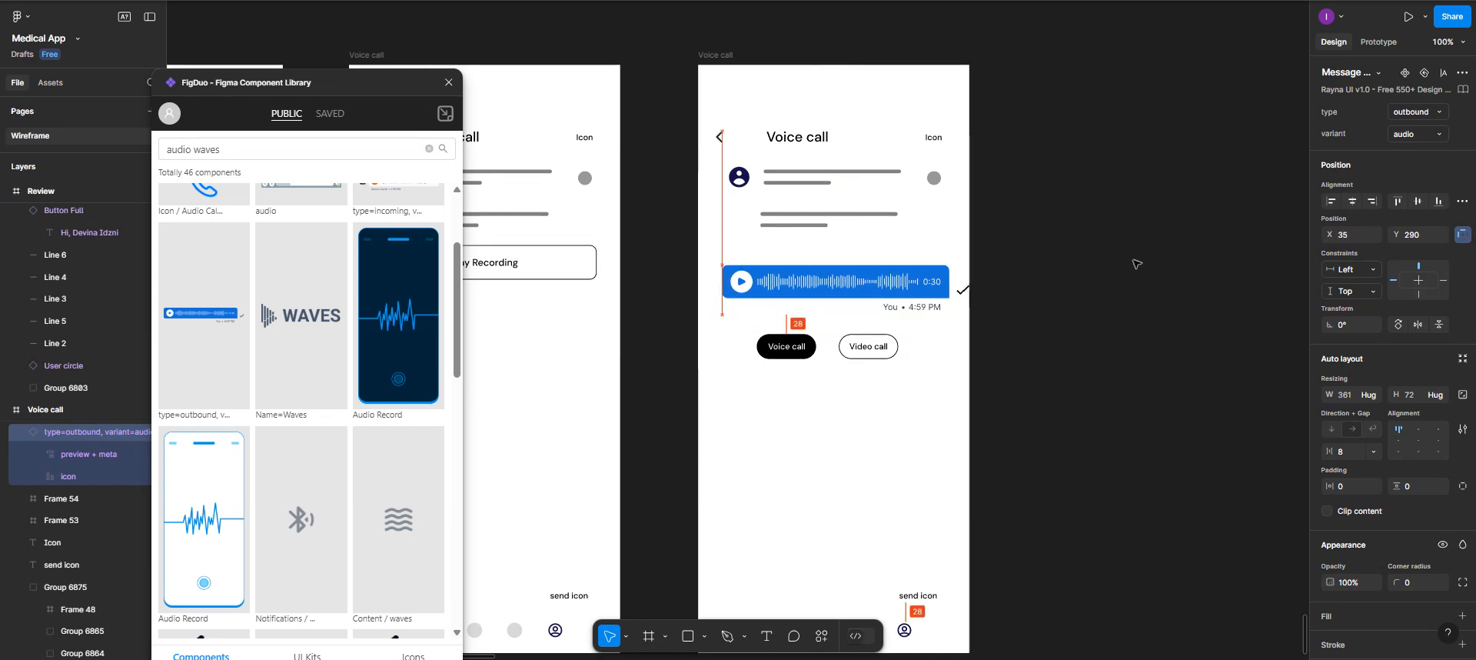
pyautogui.click(1353, 202)
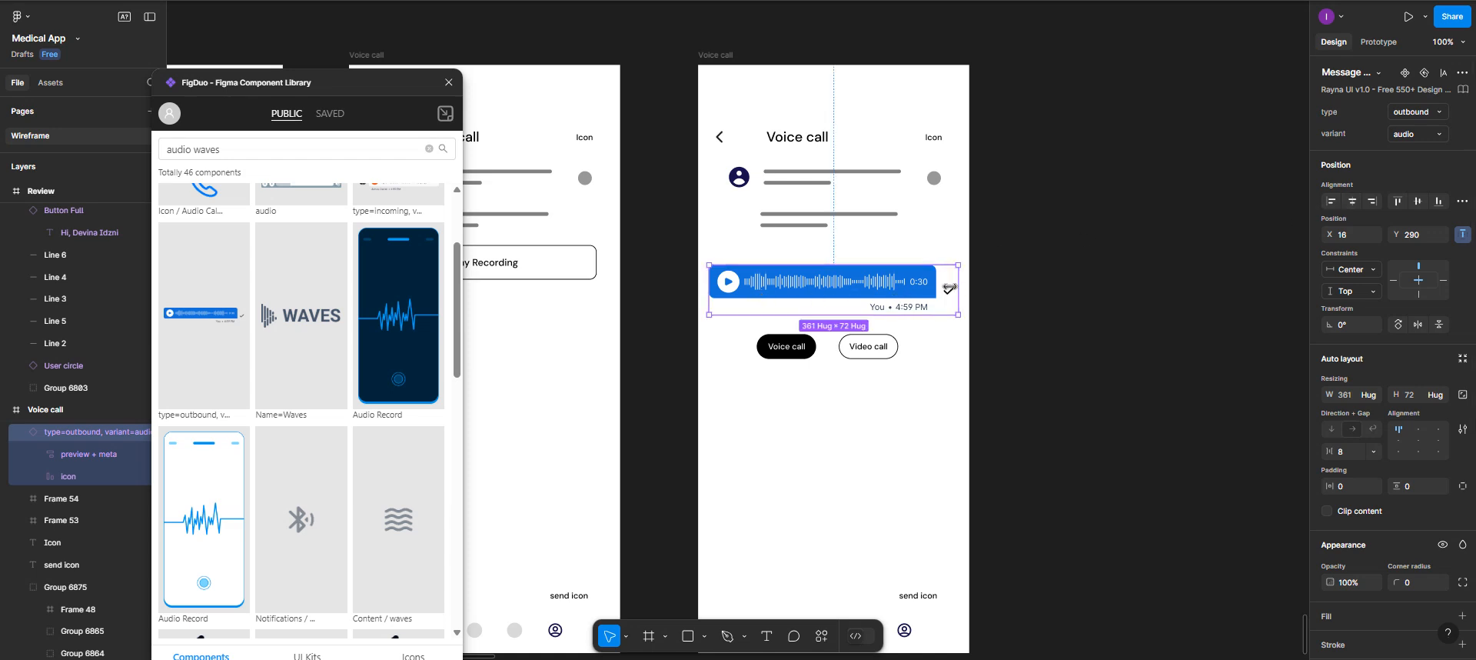
# Narrow the audio message bubble to a width of 331 and delete its checkmark icon.
pyautogui.moveTo(951, 288); pyautogui.dragTo(936, 285)
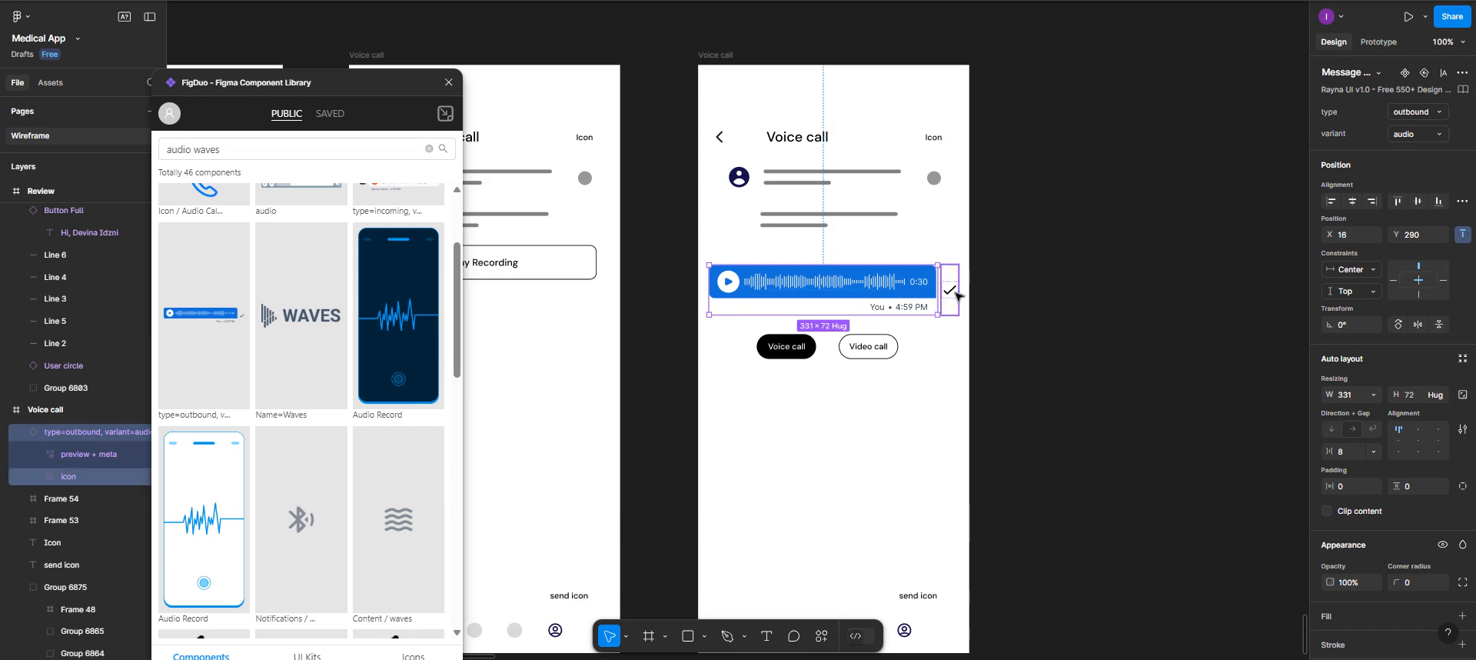
pyautogui.click(956, 293)
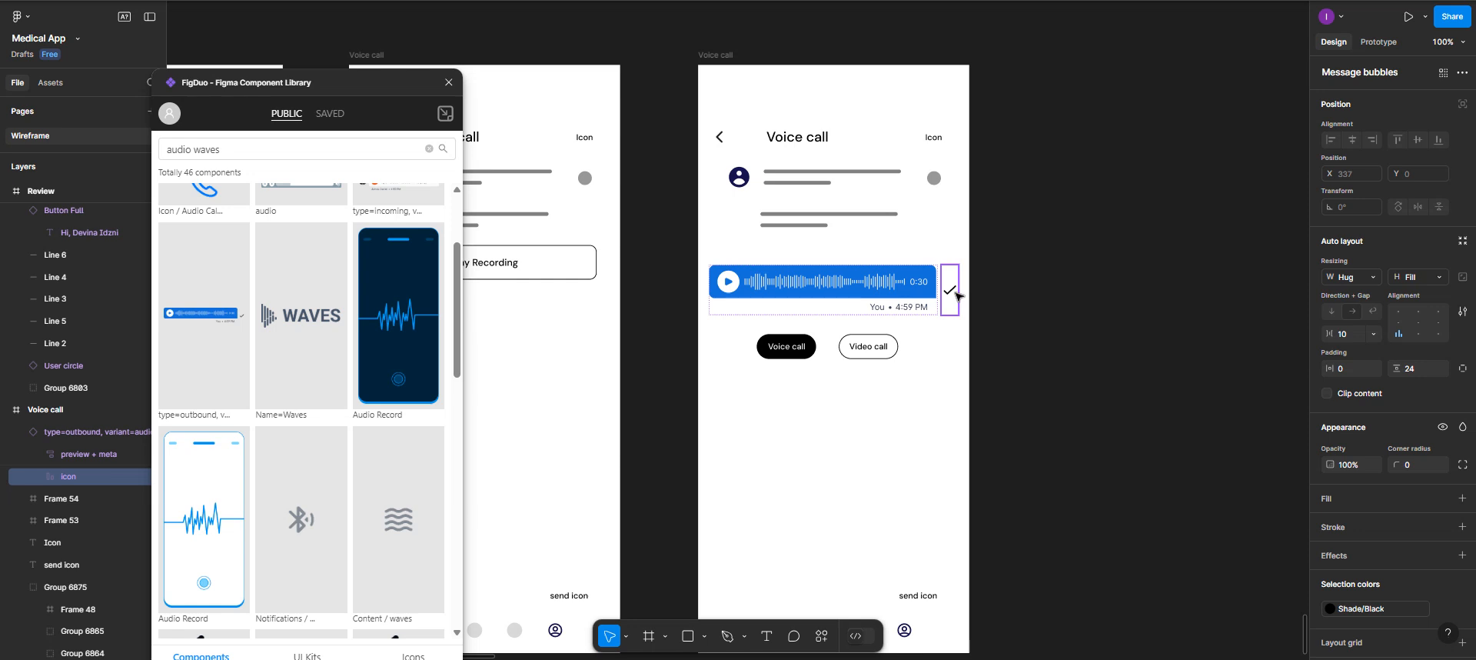
pyautogui.press('Delete')
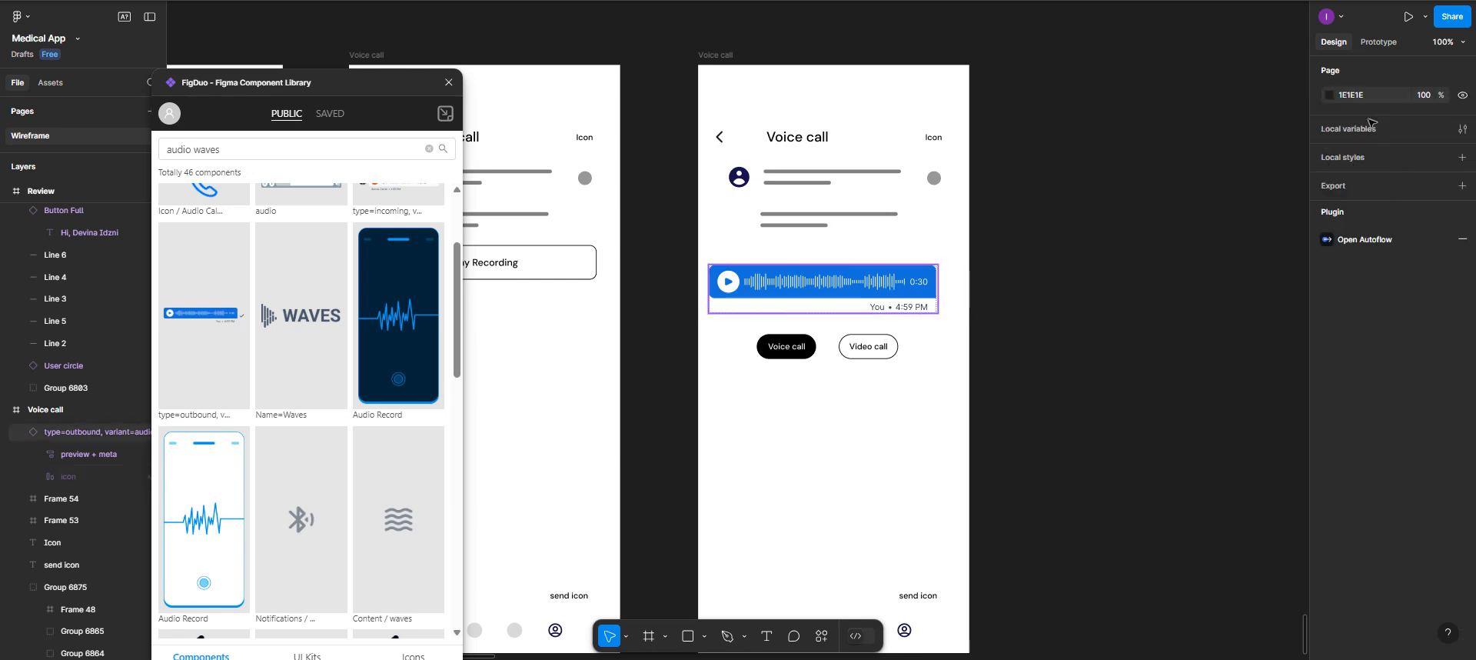
# Centre the audio message bubble horizontally in the second Voice call frame and relabel the two chips beneath it Pause and Stop.
pyautogui.click(1357, 200)
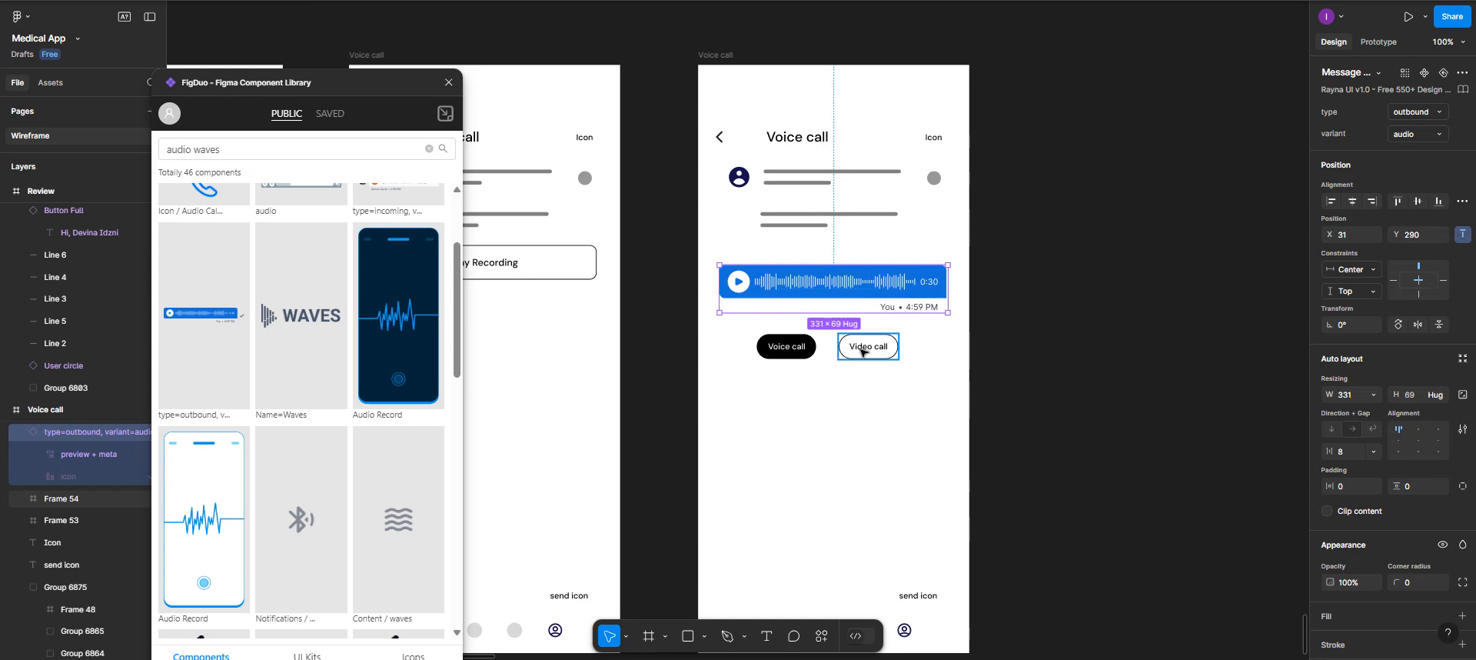
pyautogui.doubleClick(788, 352)
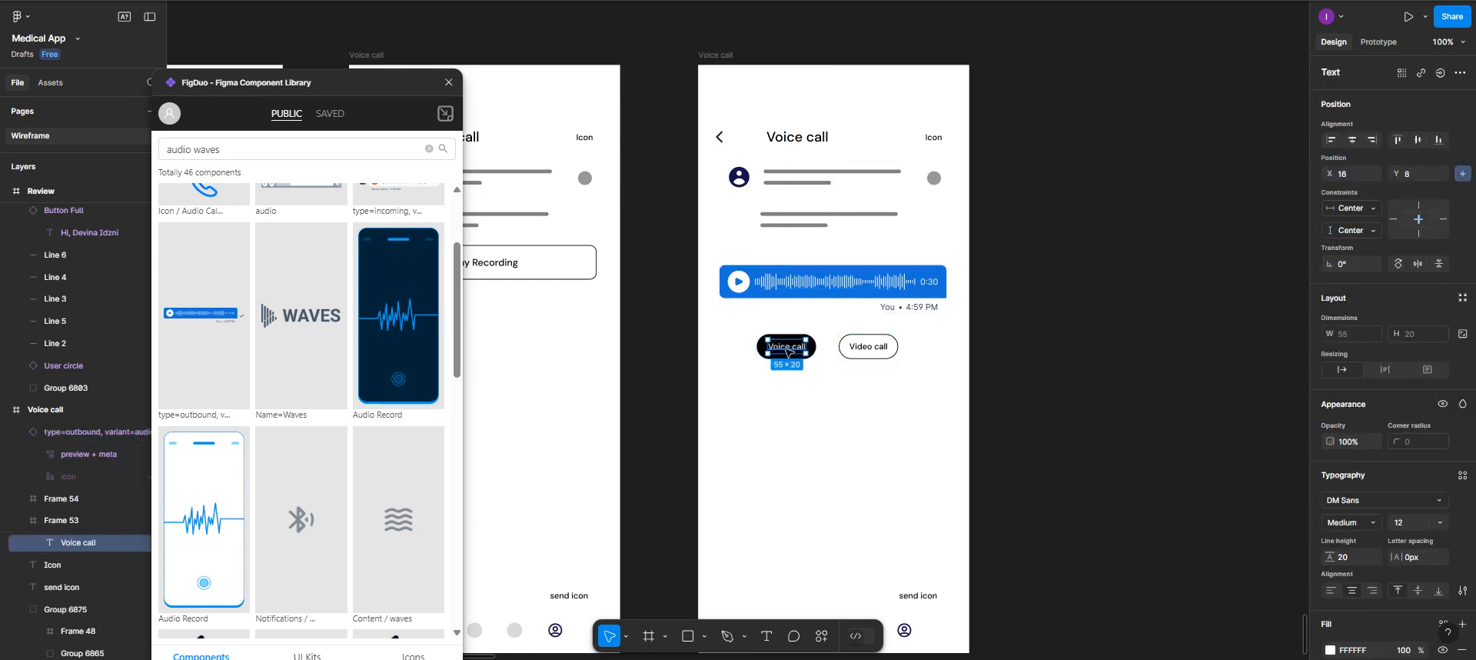
pyautogui.doubleClick(787, 351)
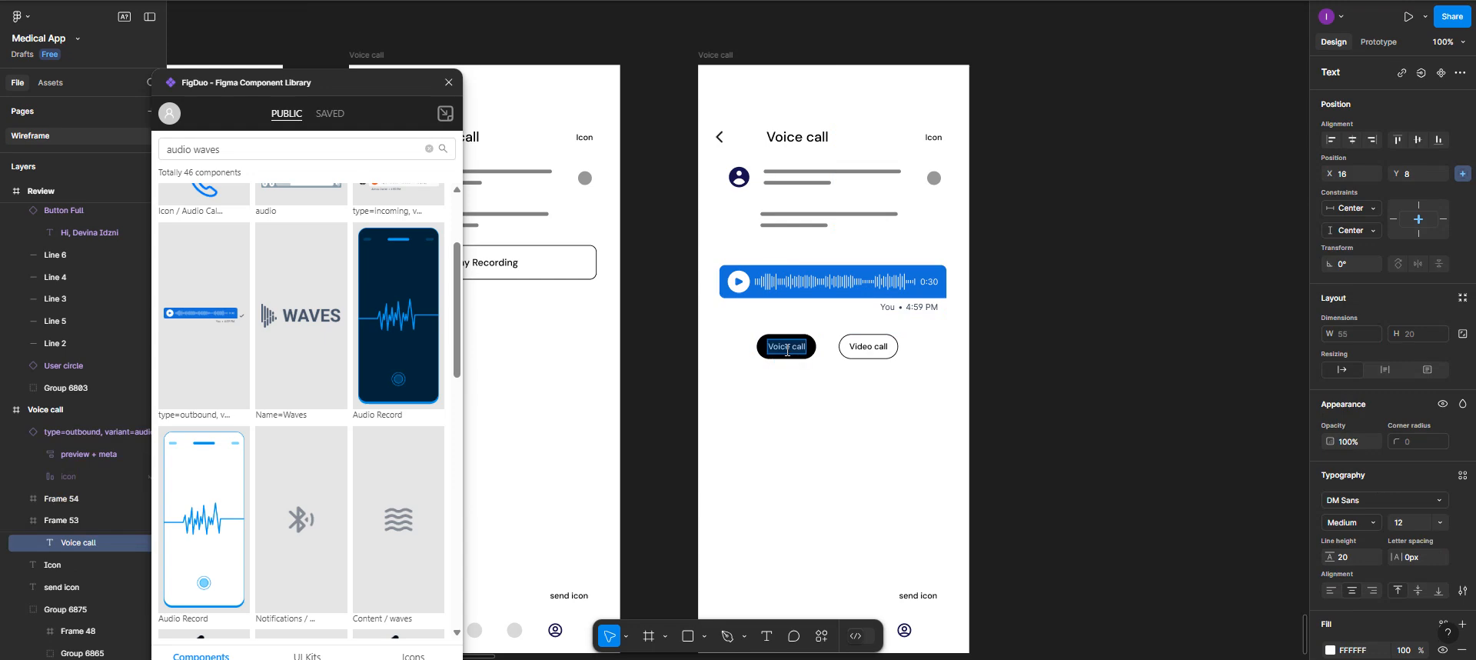
pyautogui.write('Pause')
pyautogui.doubleClick(869, 347)
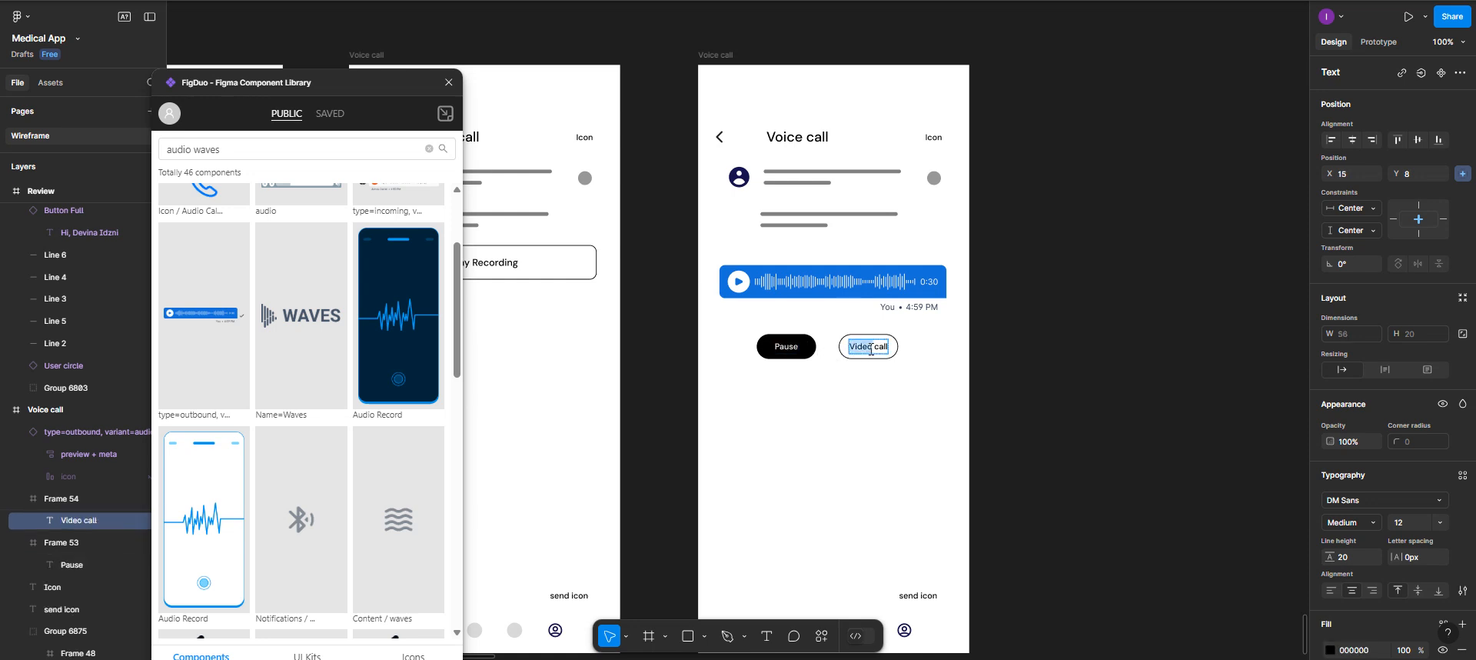
pyautogui.write('Stop')
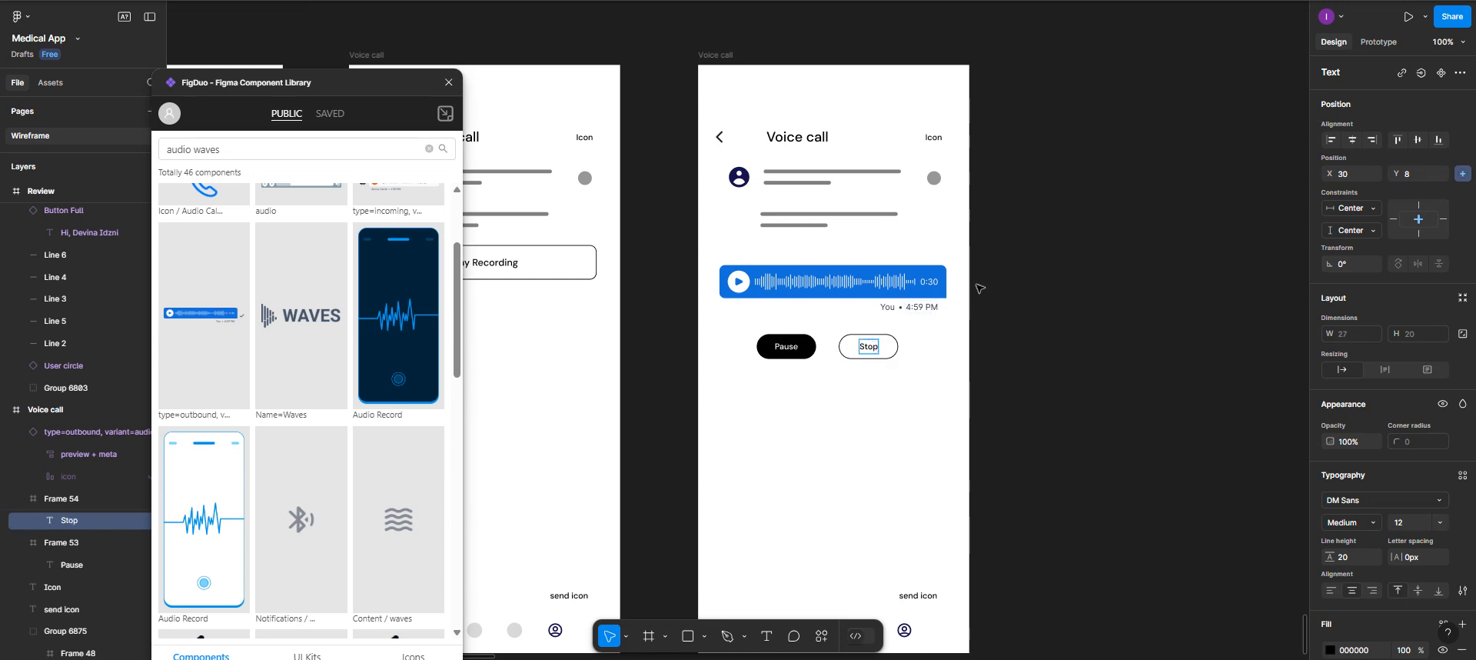
pyautogui.press('Escape')
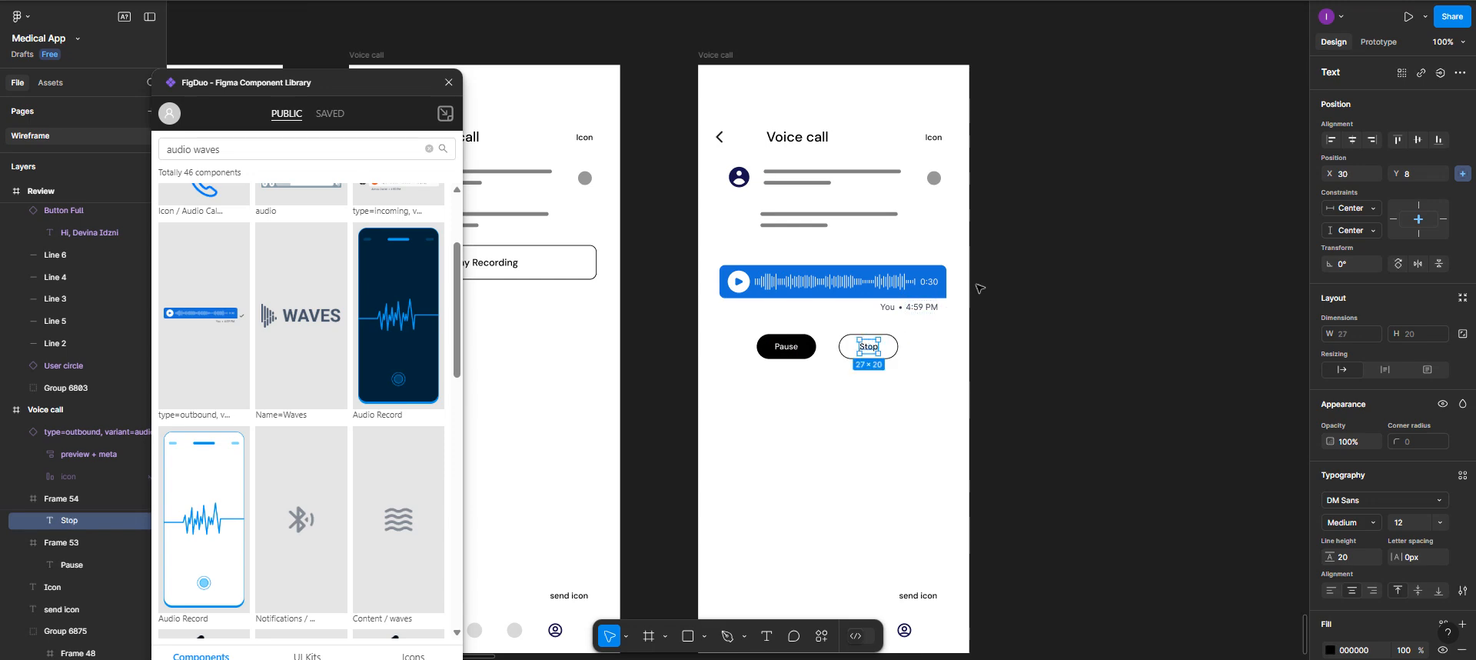
# Detach the library colour from the audio bubble's preview background and set its fill to black 000000.
pyautogui.click(788, 296)
pyautogui.click(789, 297)
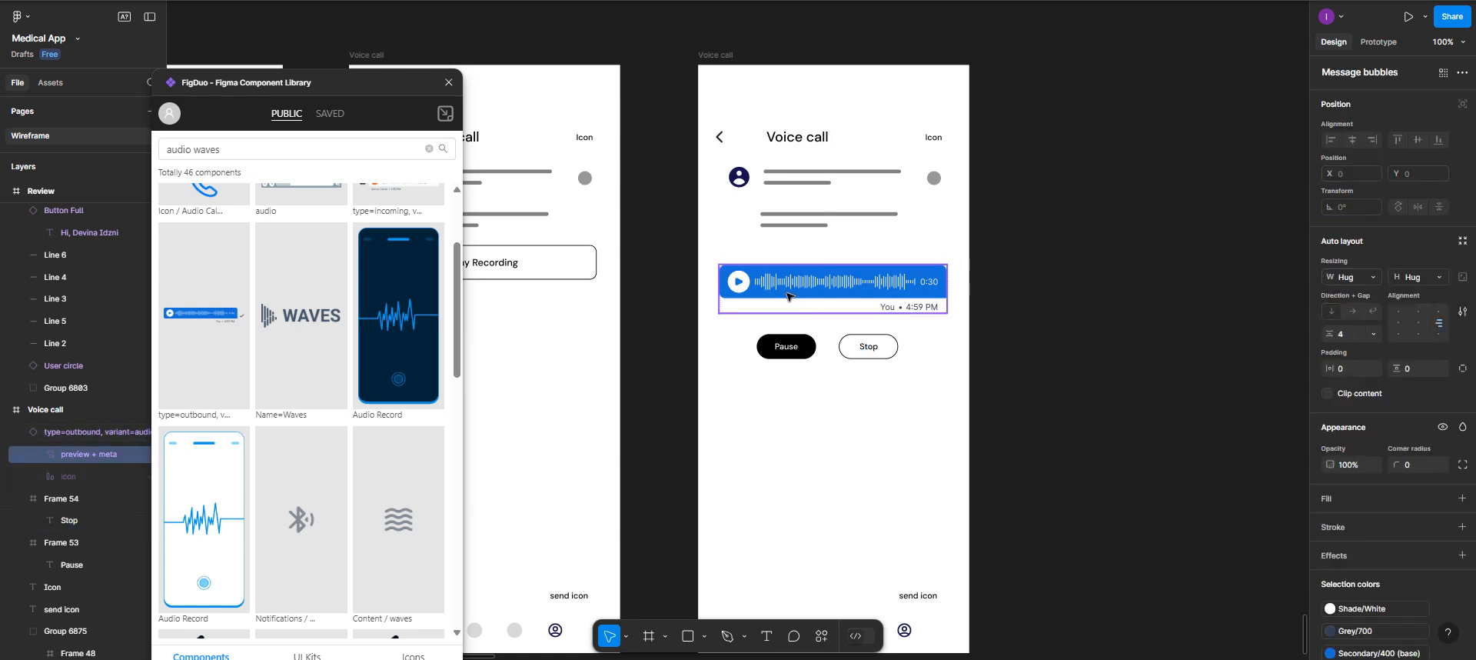
pyautogui.click(788, 296)
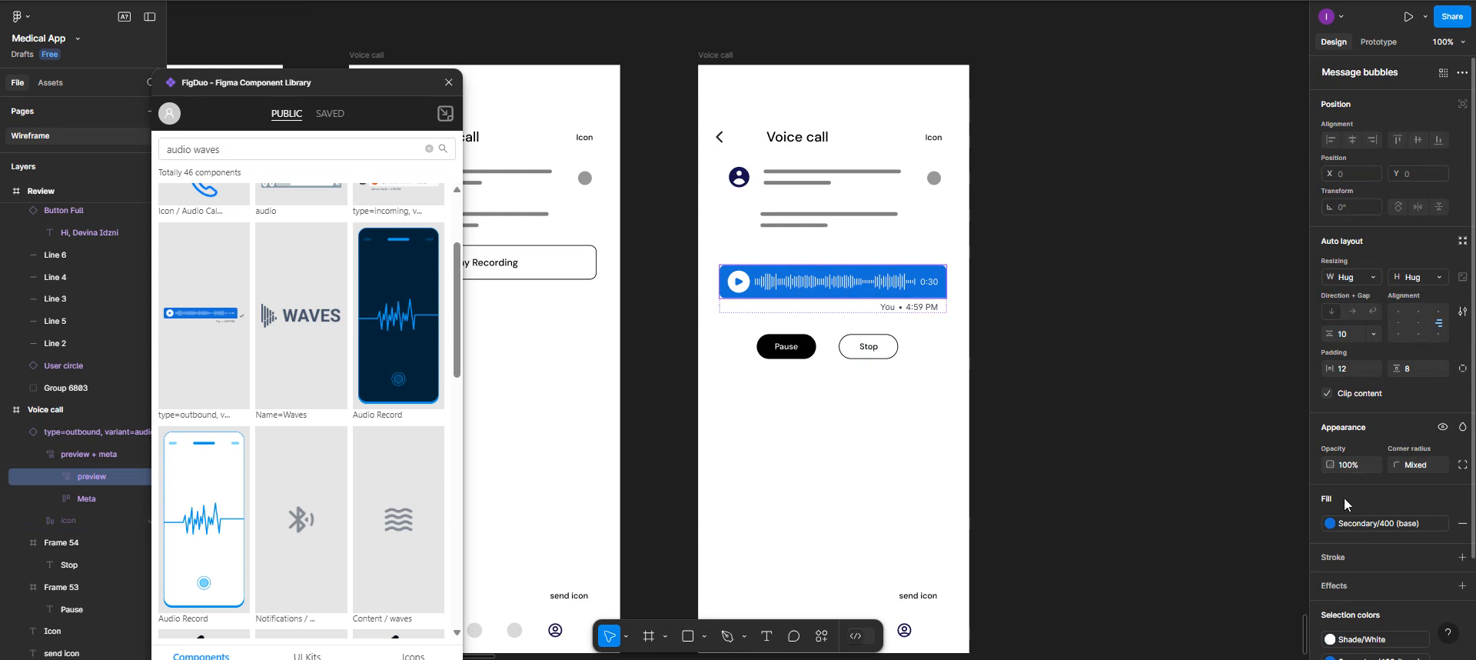
pyautogui.click(1444, 522)
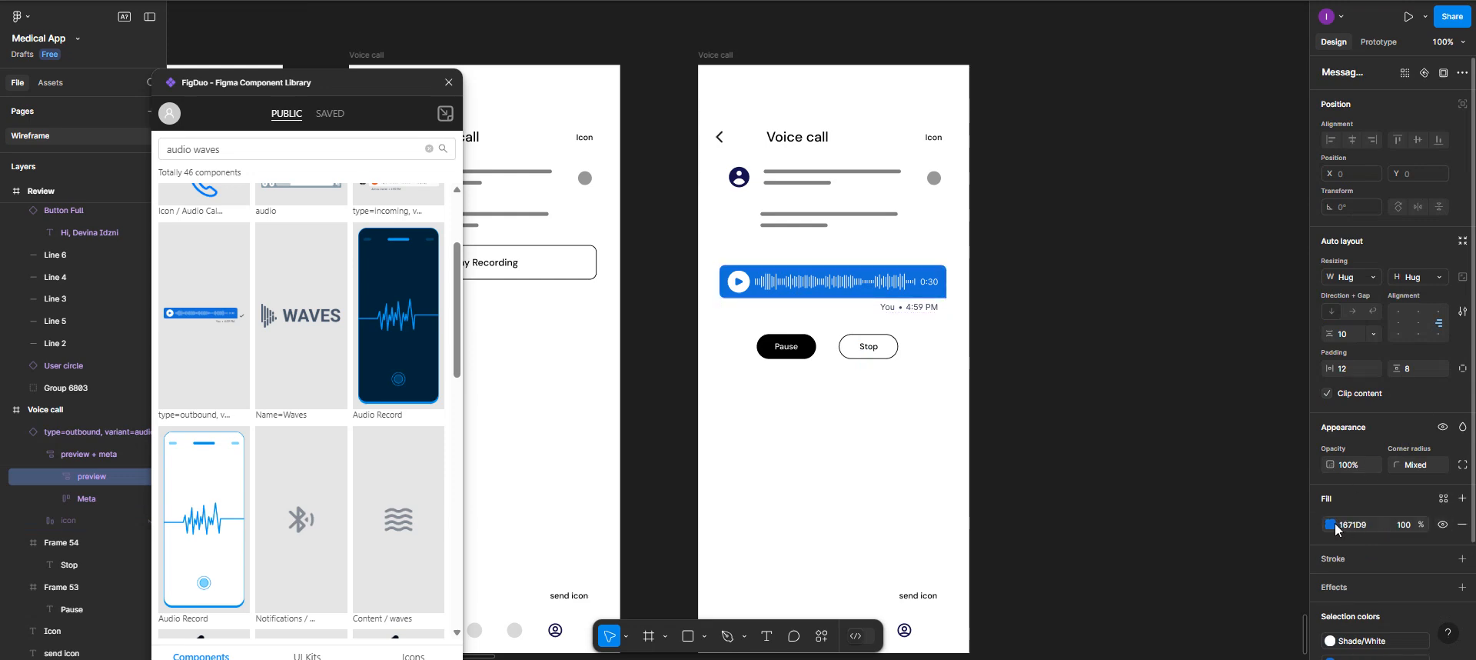
pyautogui.click(1330, 524)
pyautogui.click(1161, 591)
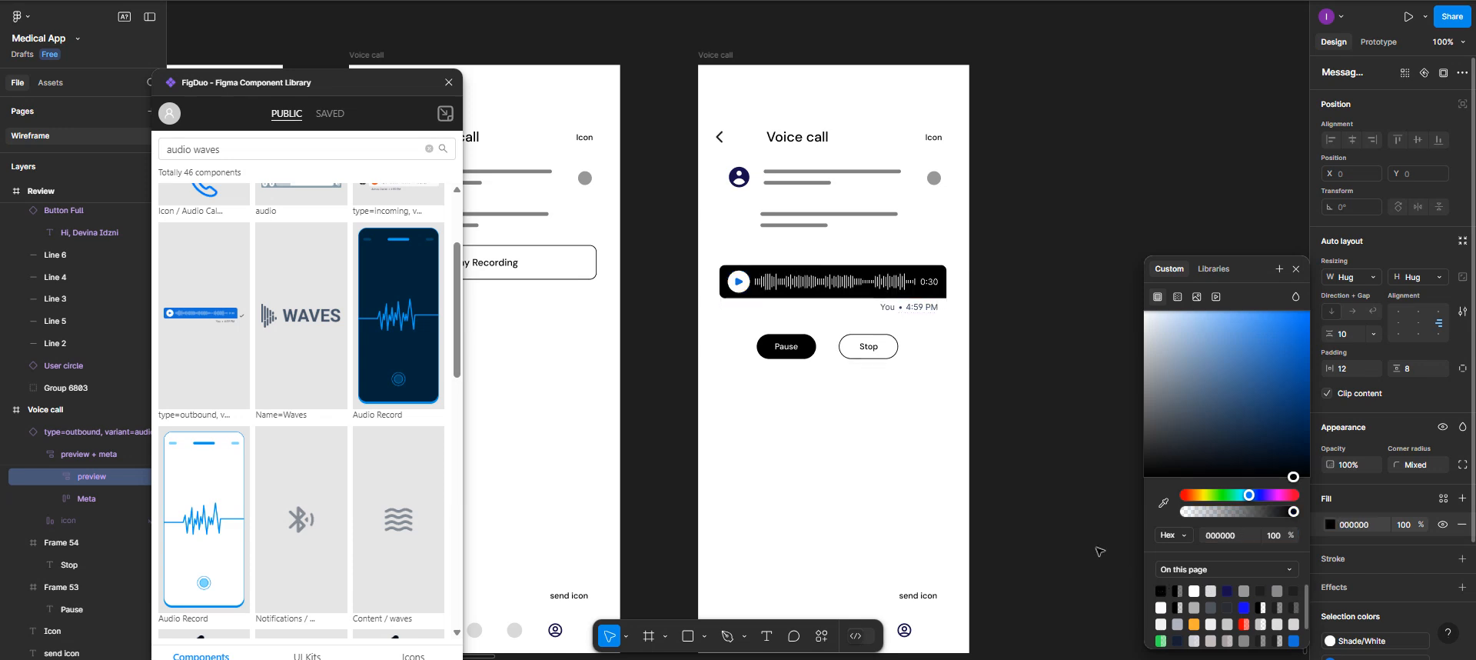
pyautogui.click(982, 221)
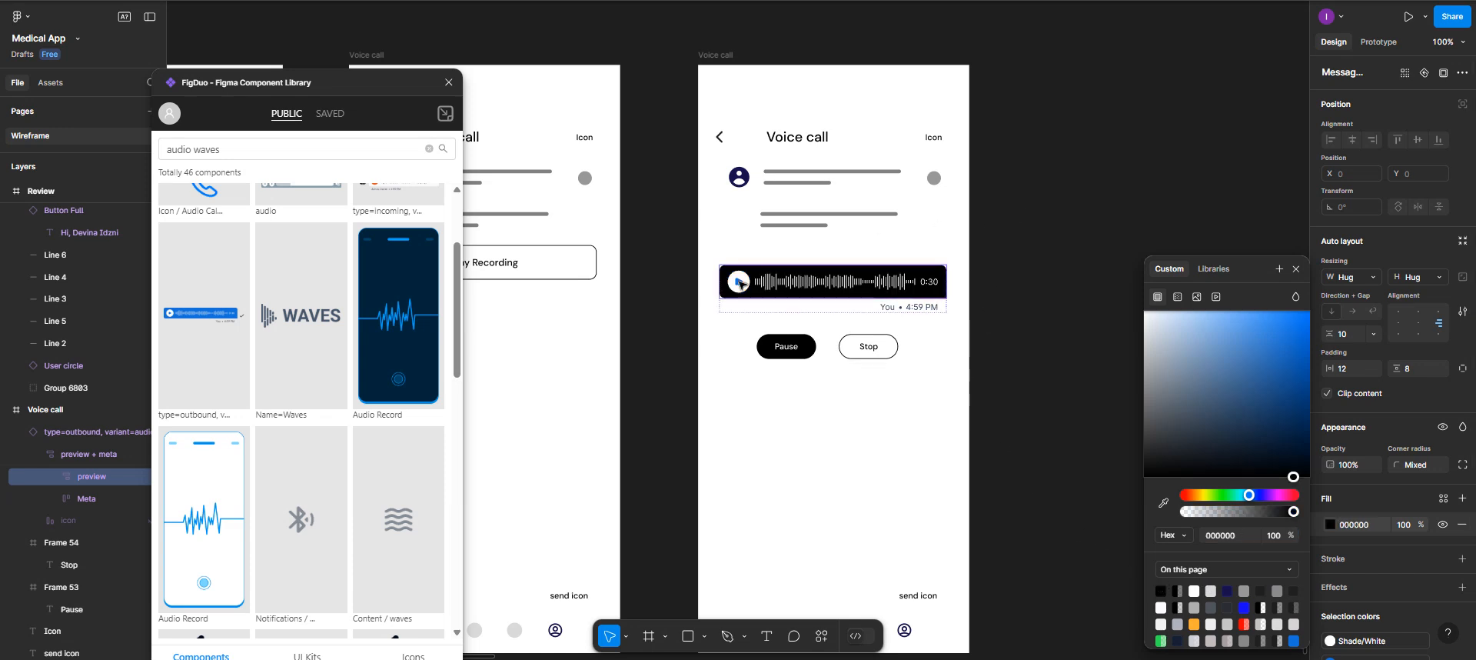
# Detach the blue library colour of the play icon in the audio bubble and recolour it black 000000.
pyautogui.doubleClick(739, 283)
pyautogui.doubleClick(739, 283)
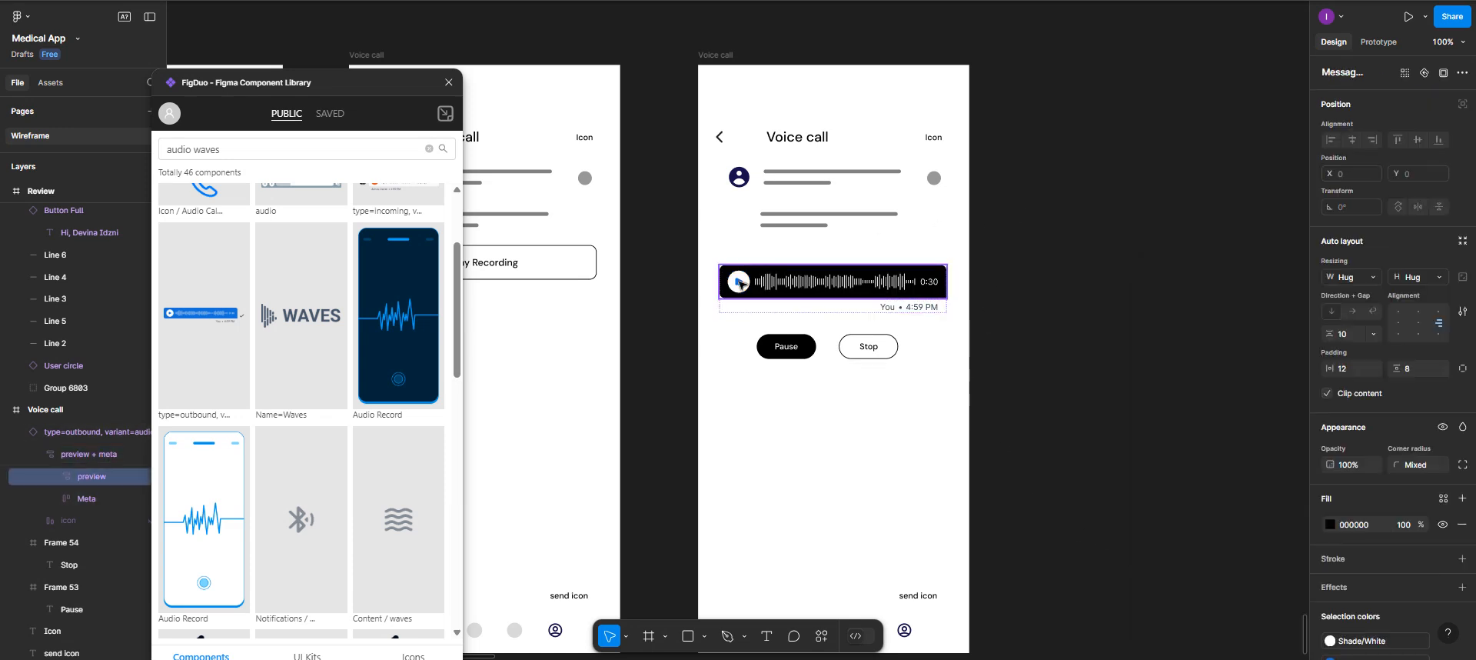
pyautogui.doubleClick(739, 283)
pyautogui.scroll(-2, 1340, 577)
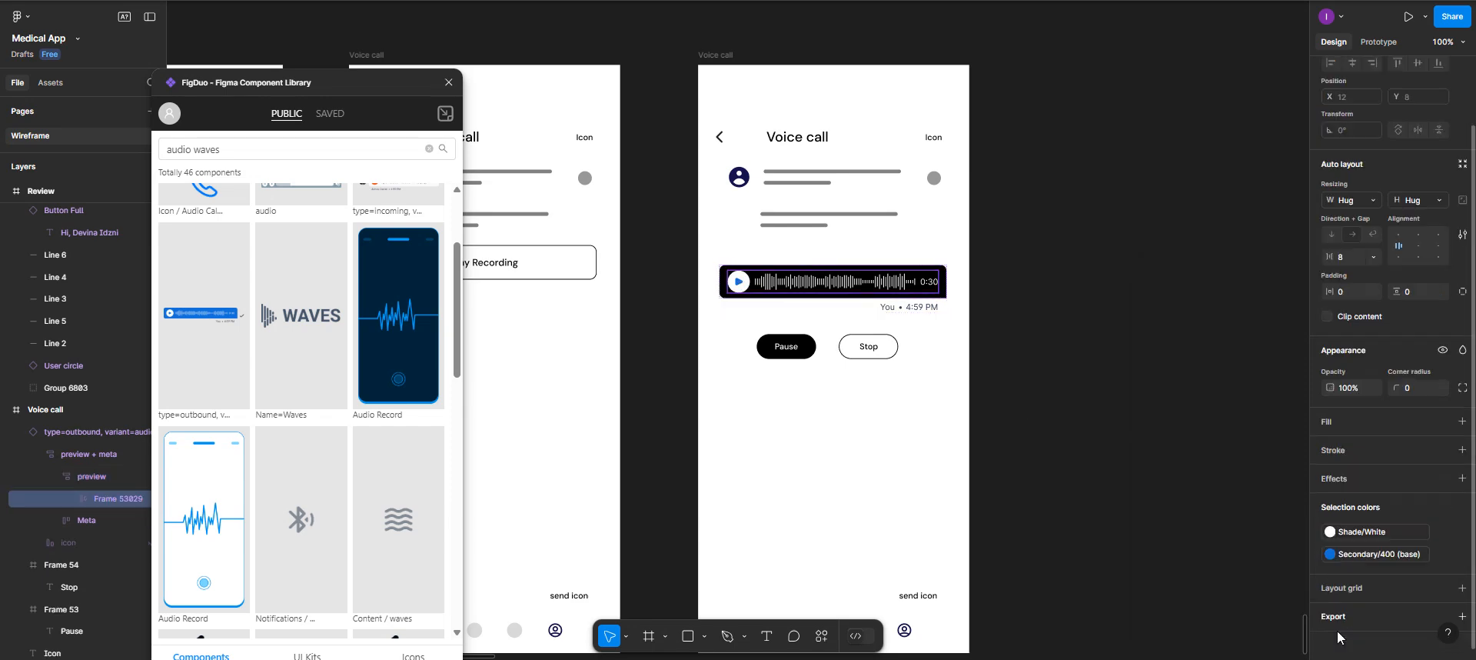
pyautogui.click(1330, 554)
pyautogui.click(1444, 553)
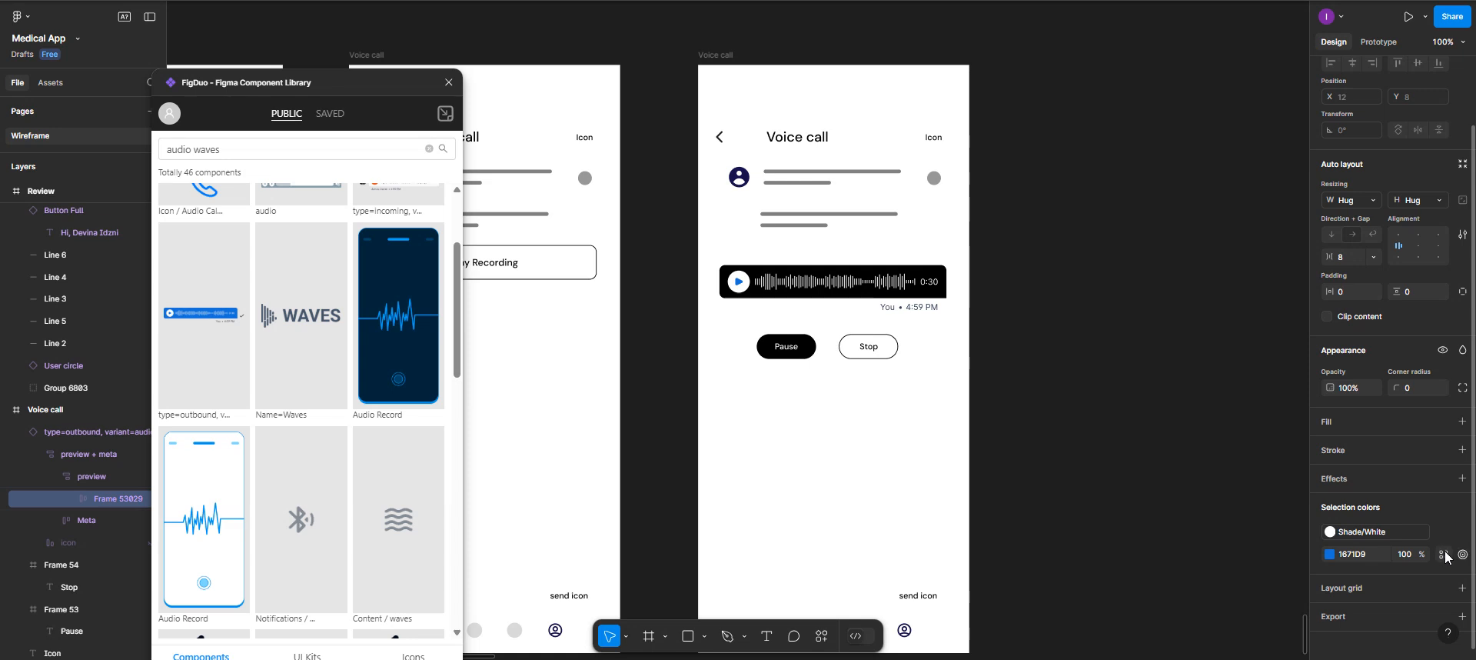
pyautogui.click(1328, 554)
pyautogui.click(1161, 591)
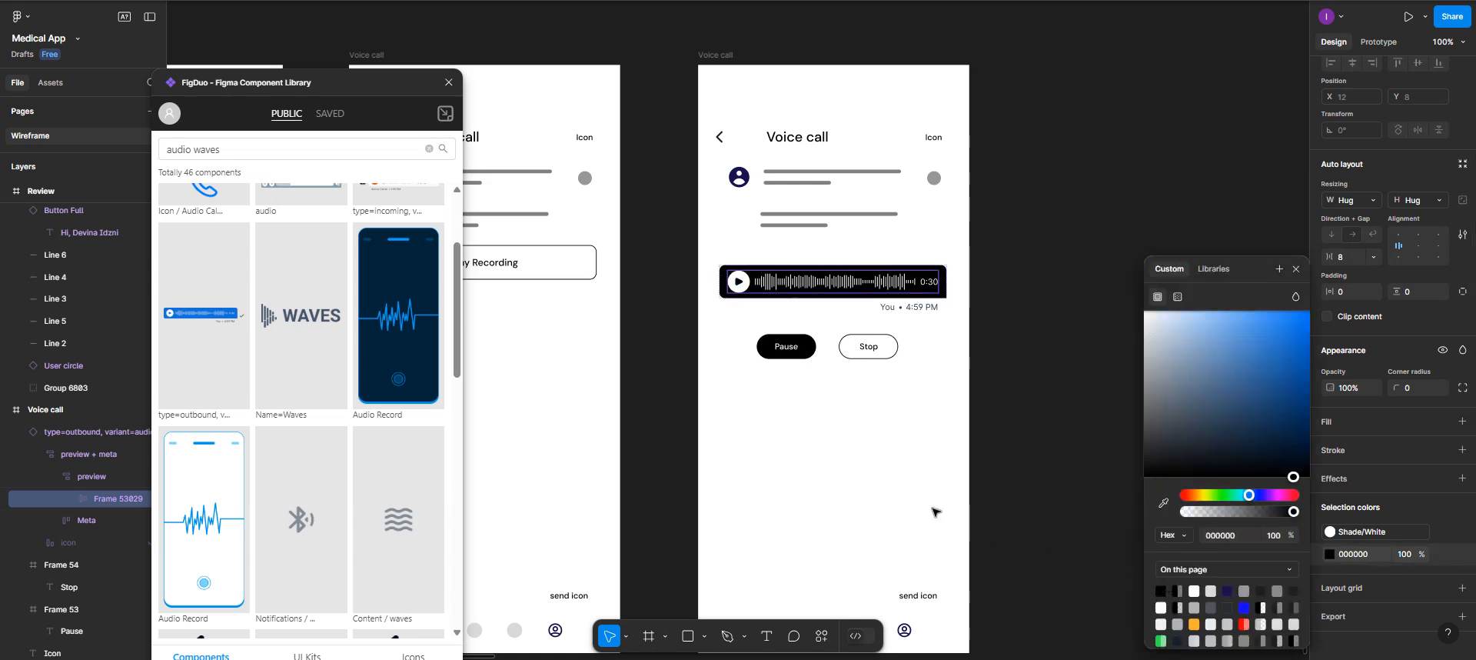
pyautogui.click(722, 194)
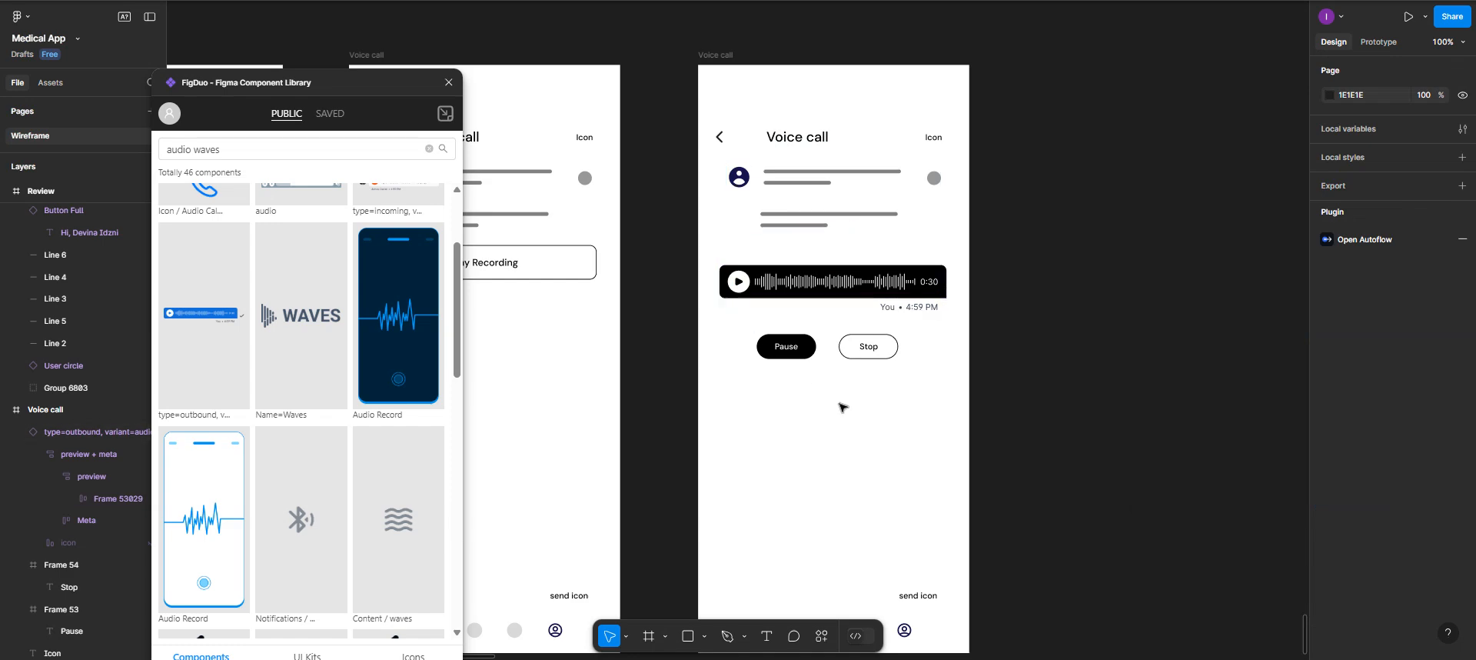
# Duplicate the Voice call history frame and place the copy below the original at X -602, Y 14068.
pyautogui.scroll(-2, 842, 407)
pyautogui.scroll(-2, 664, 261)
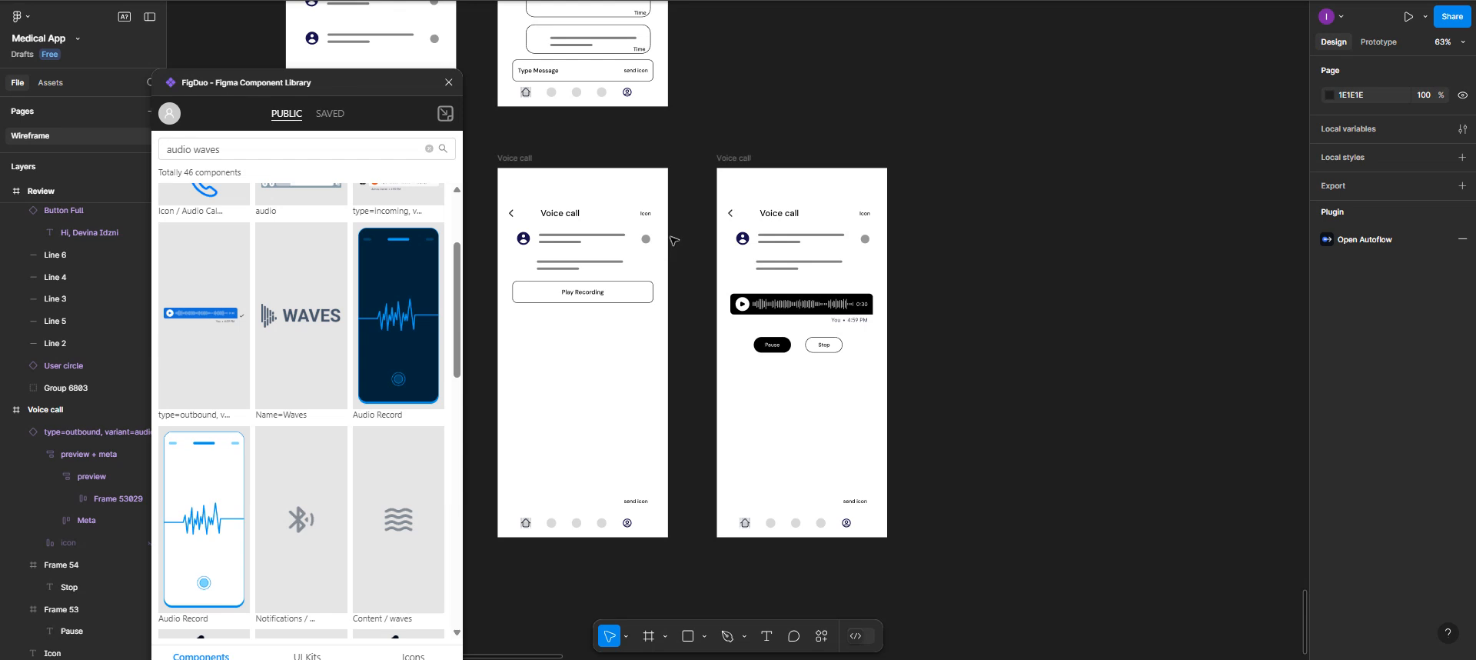
pyautogui.hscroll(-4, 673, 241)
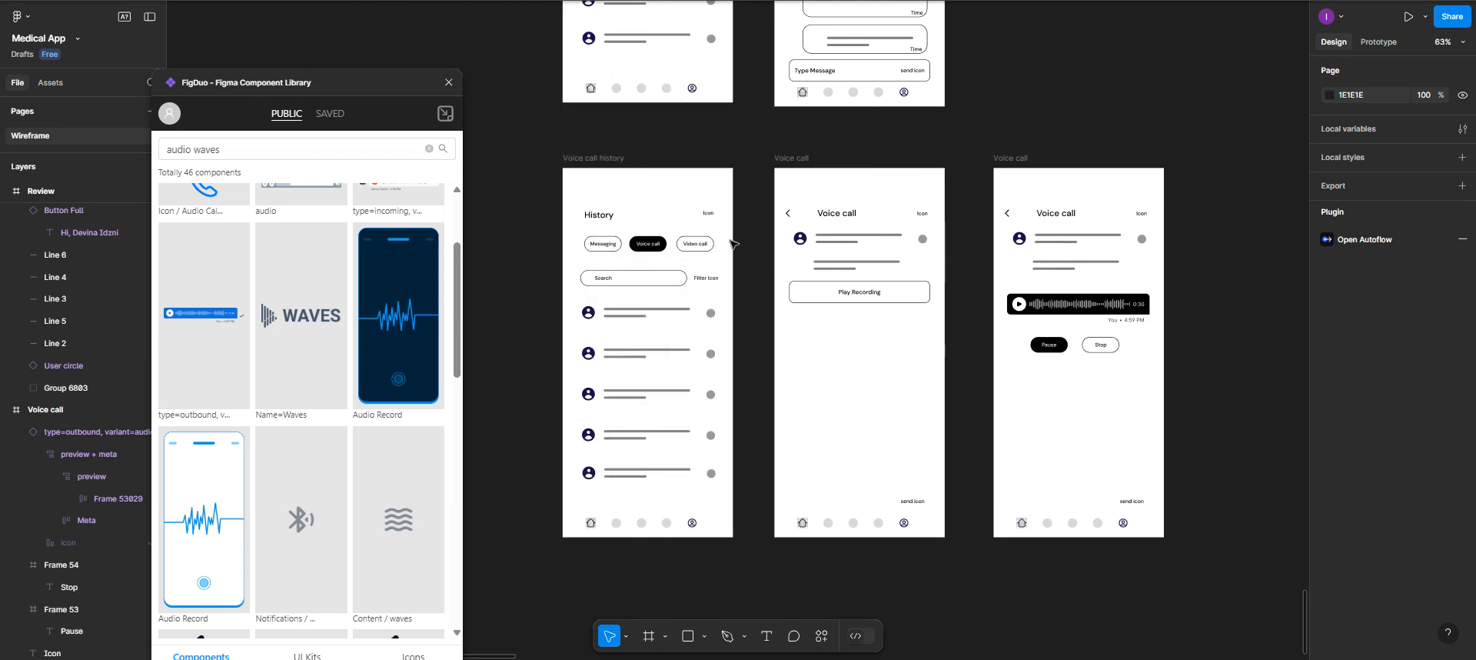
pyautogui.scroll(-2, 731, 243)
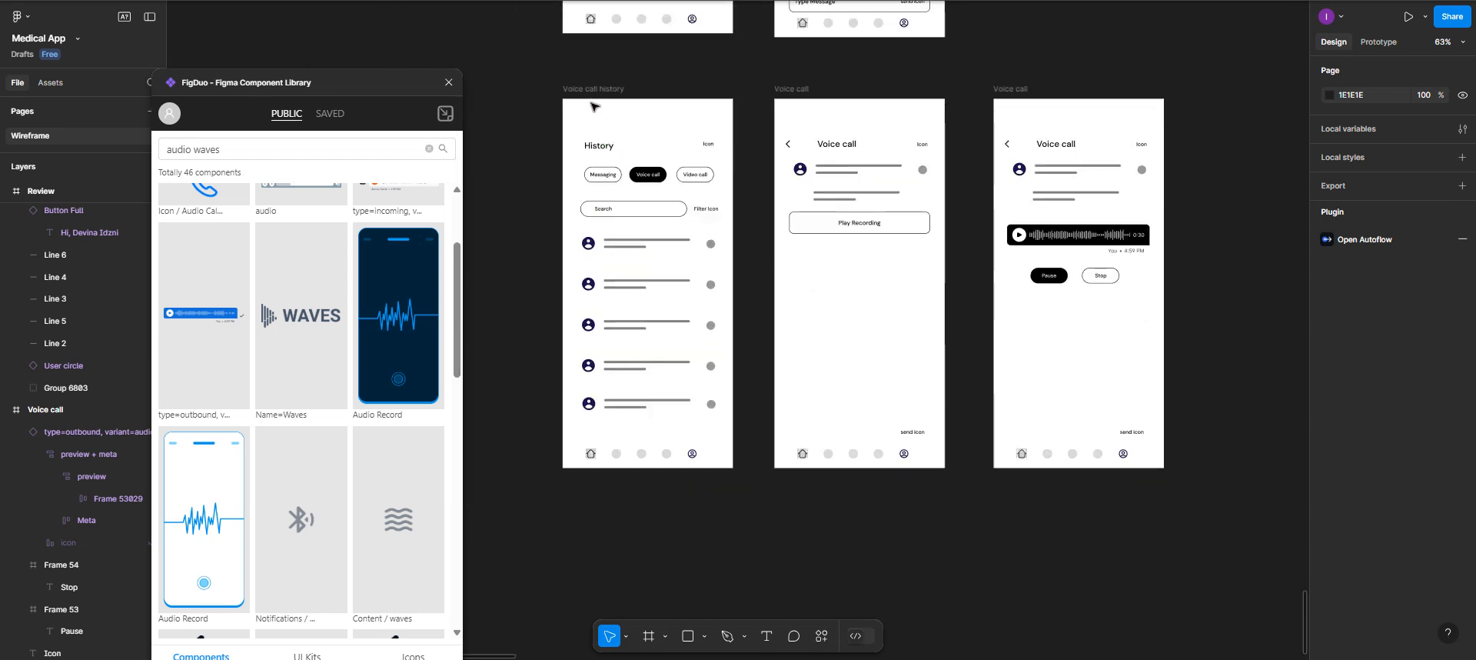
pyautogui.click(596, 94)
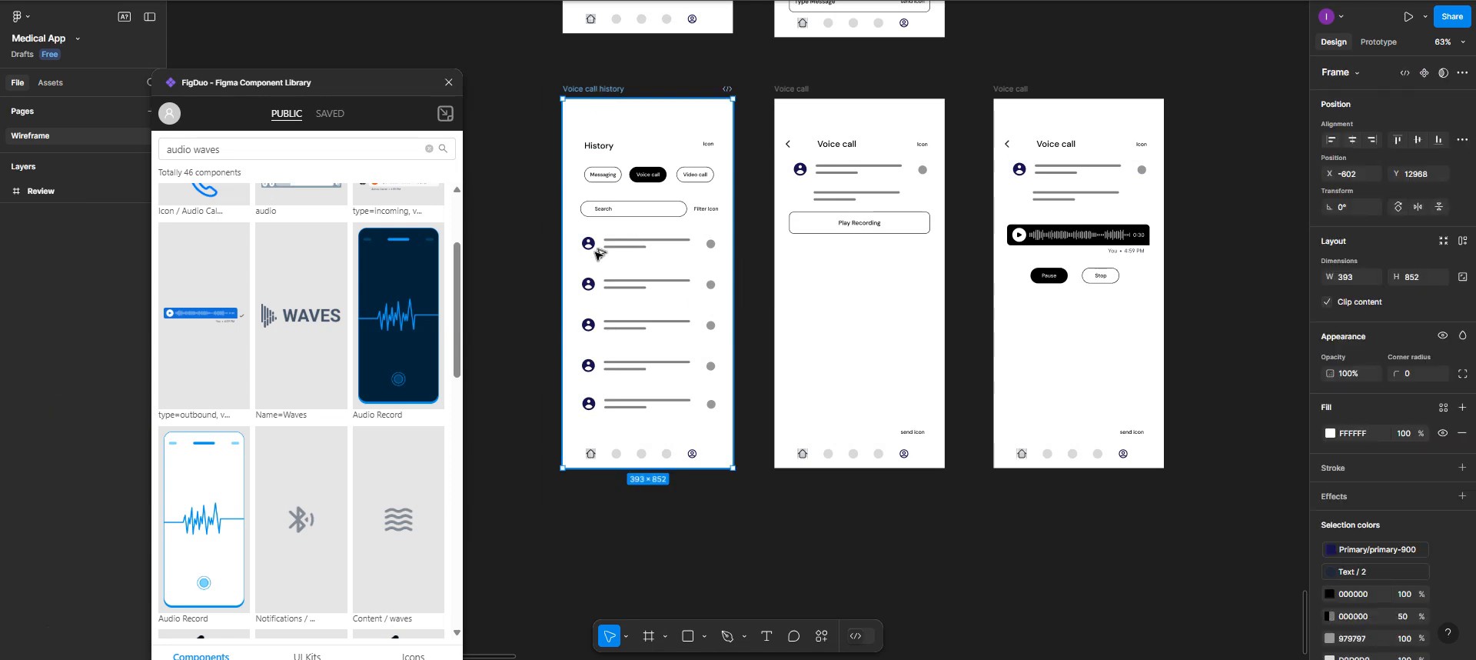
pyautogui.moveTo(597, 251); pyautogui.dragTo(597, 568)
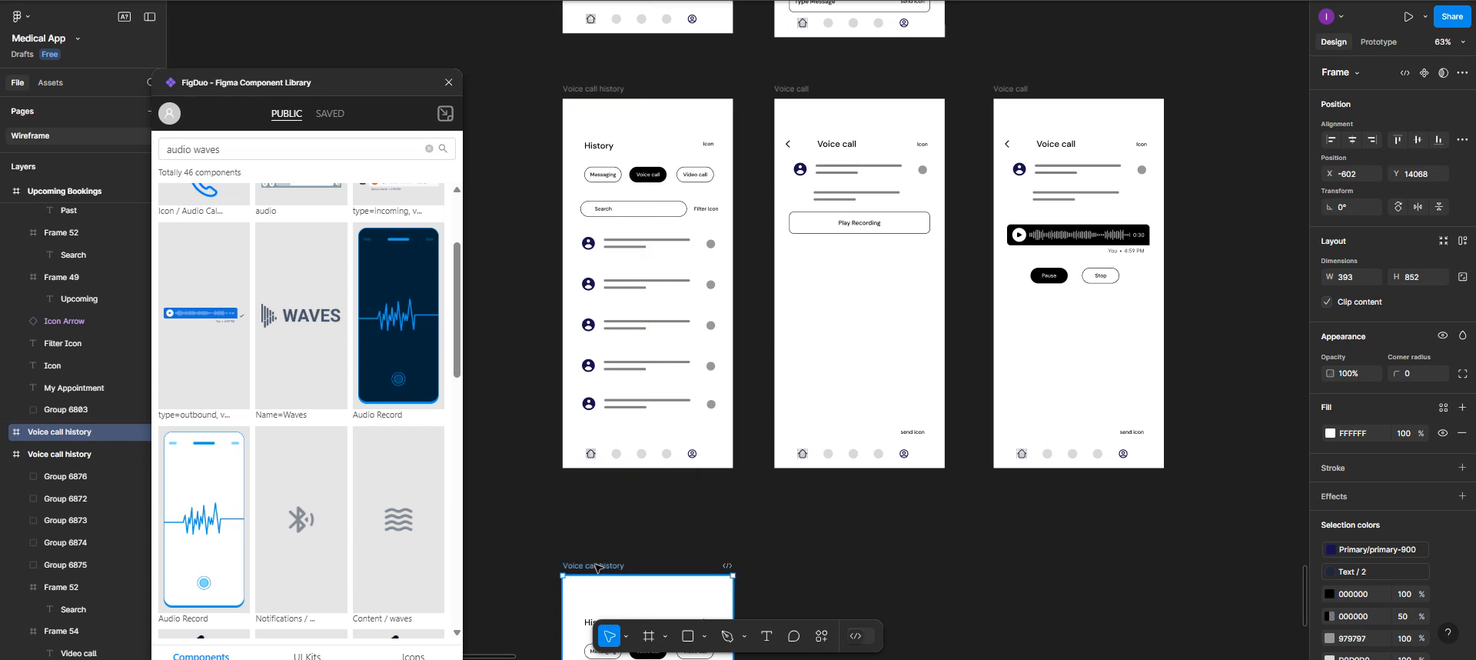
# In the copied history frame, remove the Voice call chip's fill and set its label text to black.
pyautogui.scroll(-3, 668, 500)
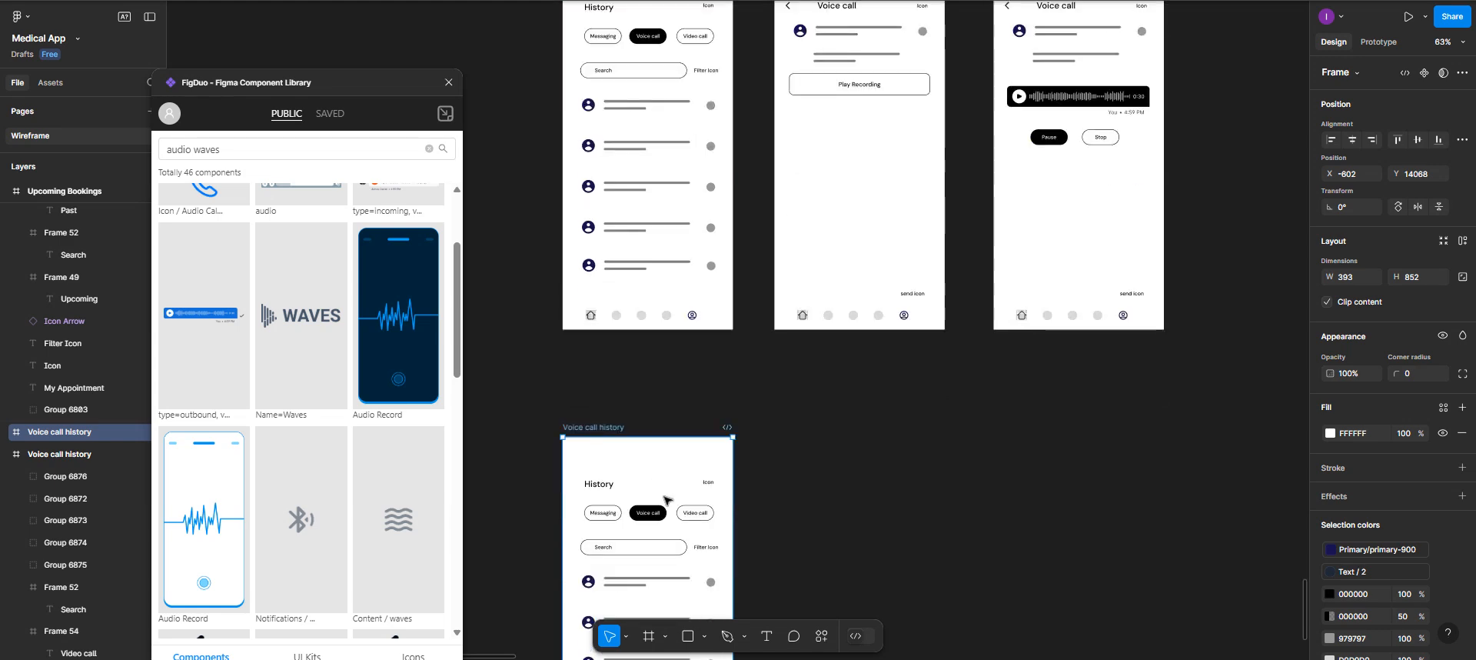
pyautogui.scroll(-2, 667, 500)
pyautogui.scroll(5, 663, 384)
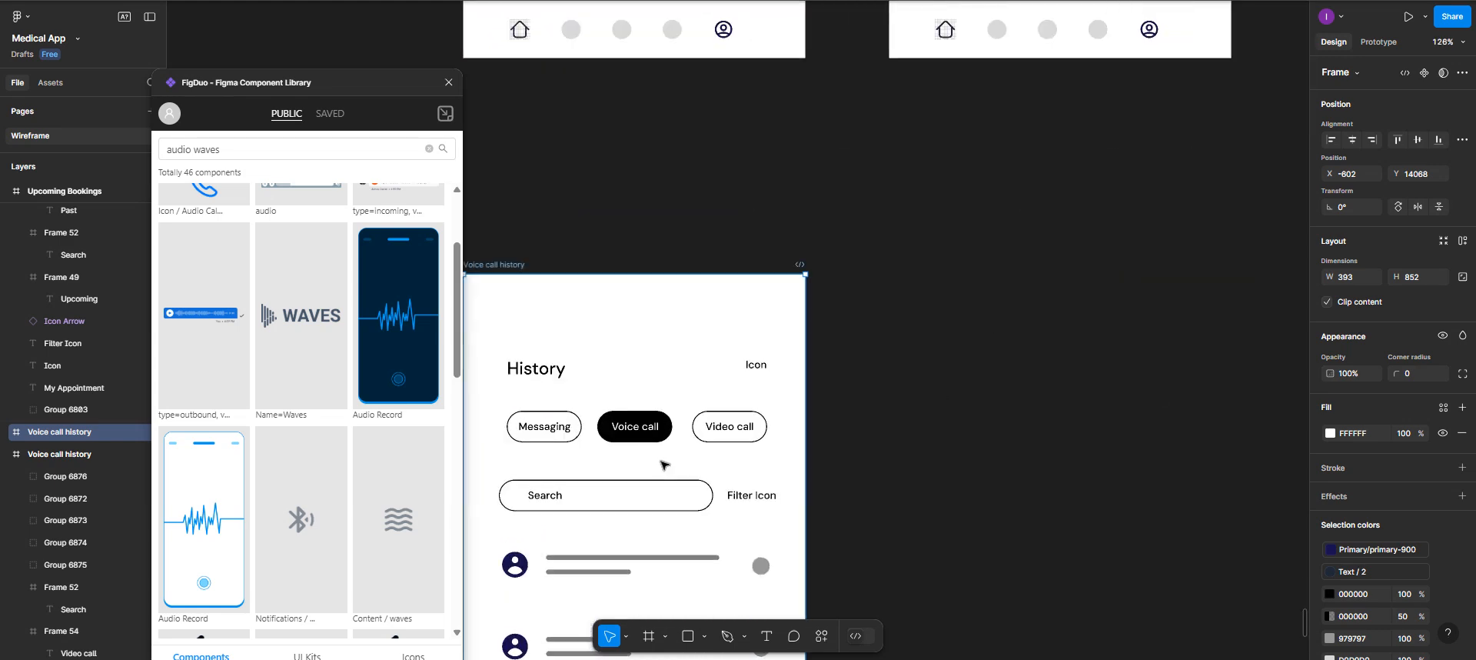
pyautogui.hscroll(-3, 656, 412)
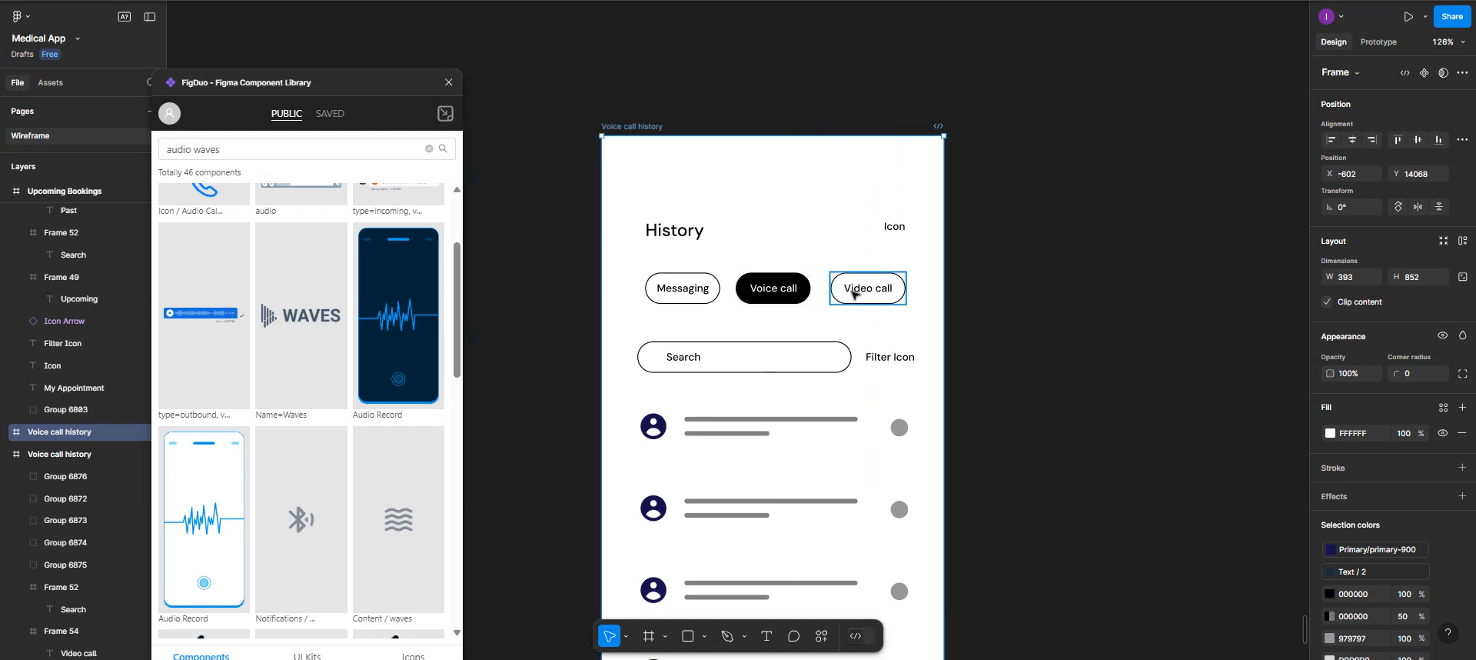
pyautogui.click(781, 289)
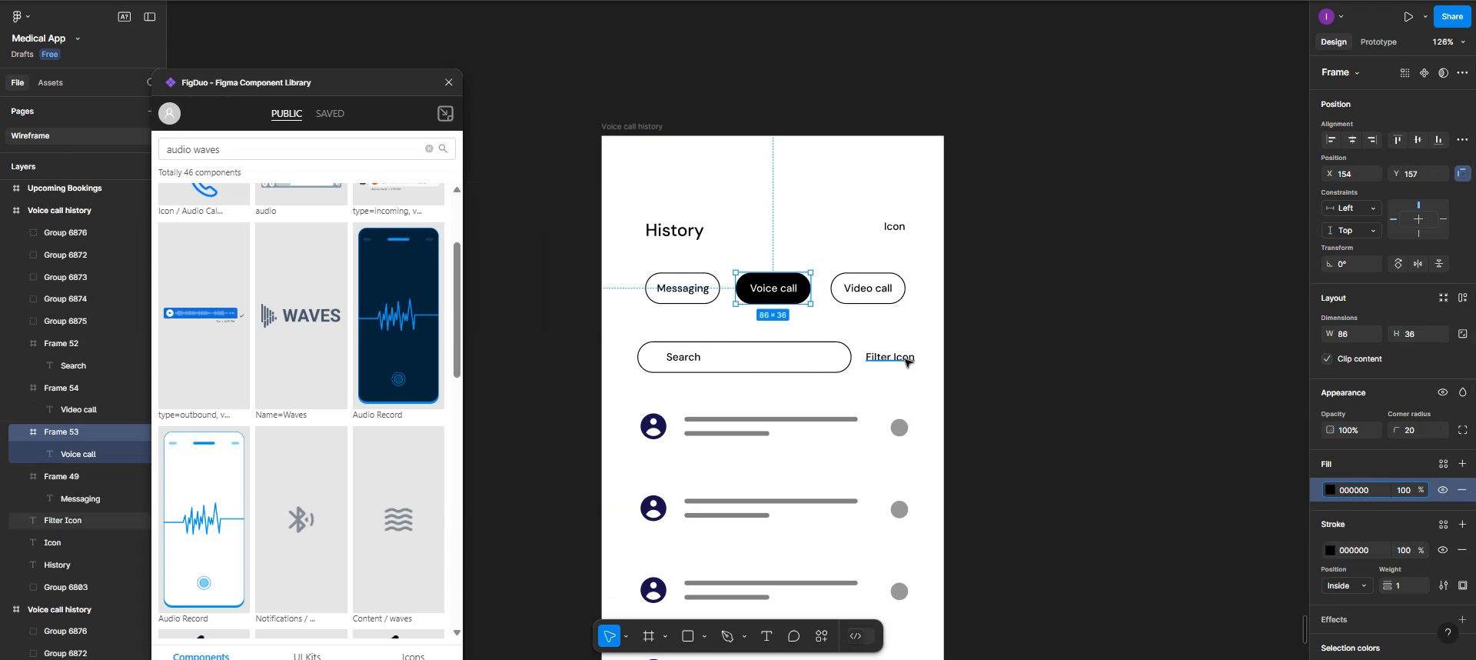
pyautogui.click(1463, 490)
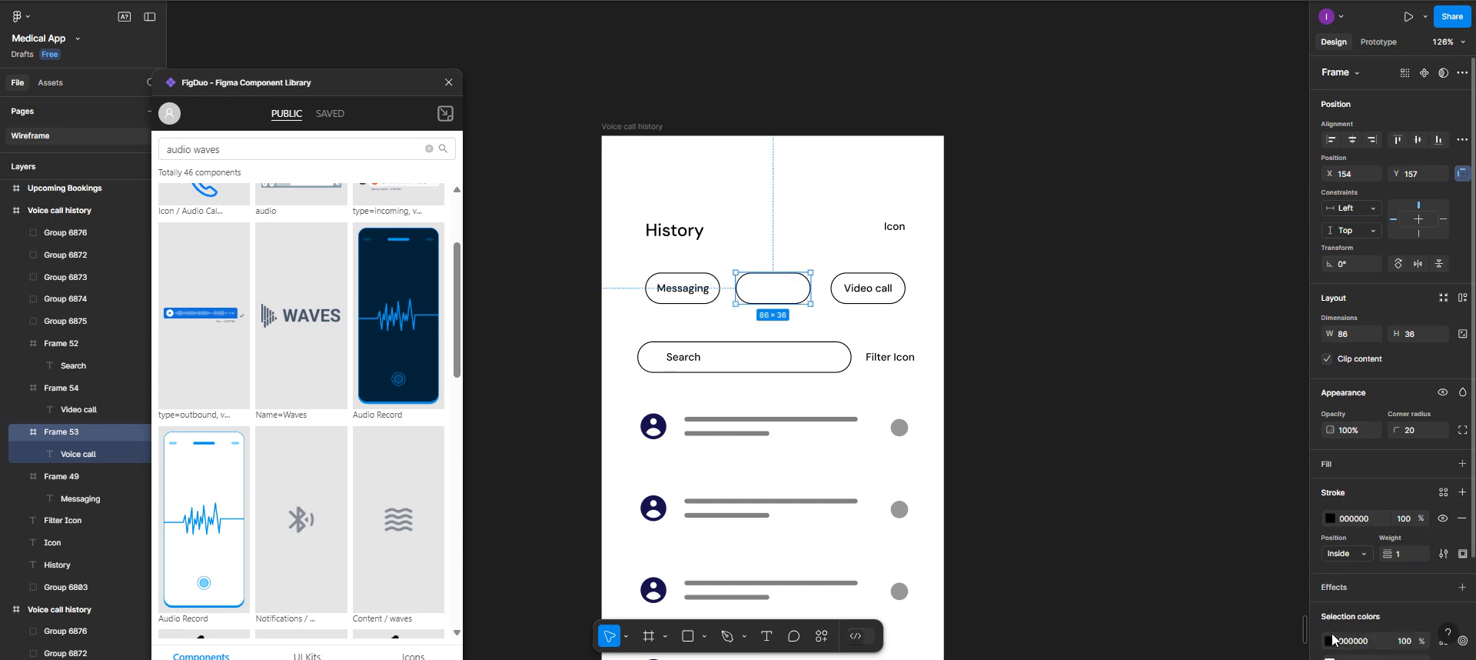
pyautogui.doubleClick(777, 293)
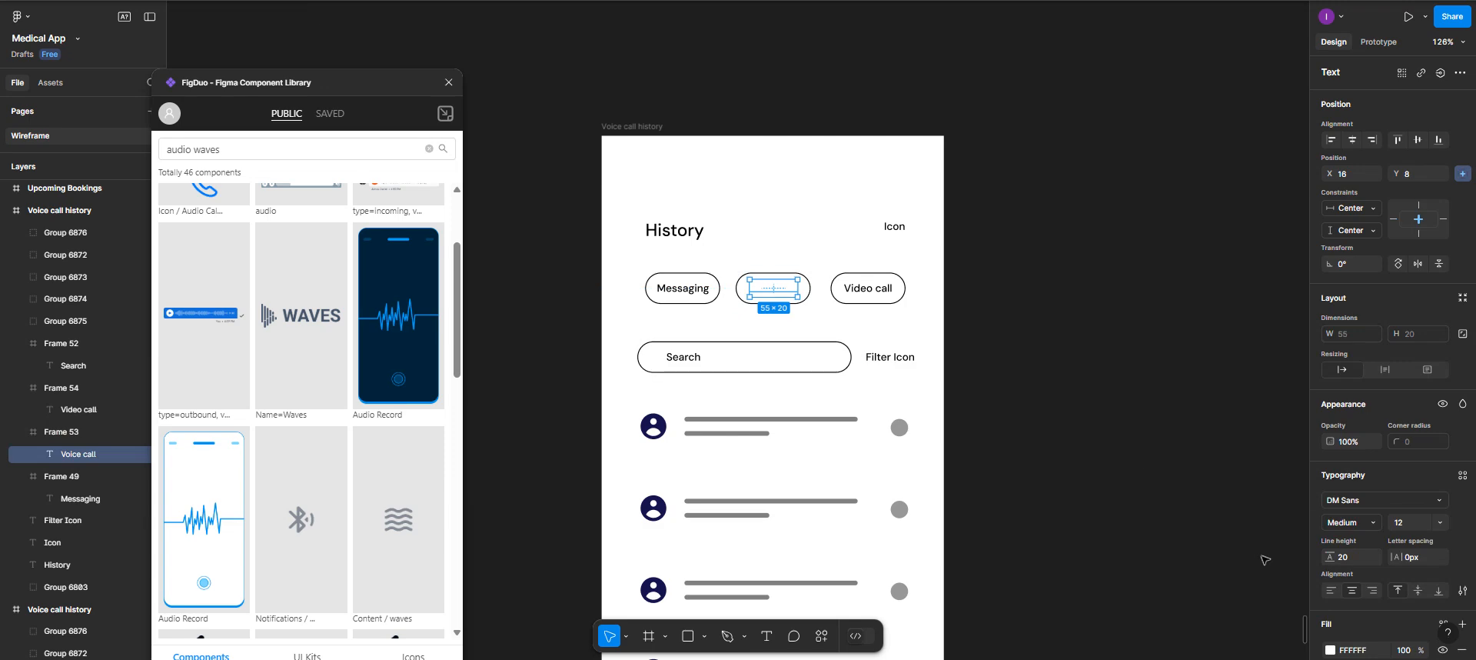
pyautogui.click(1330, 650)
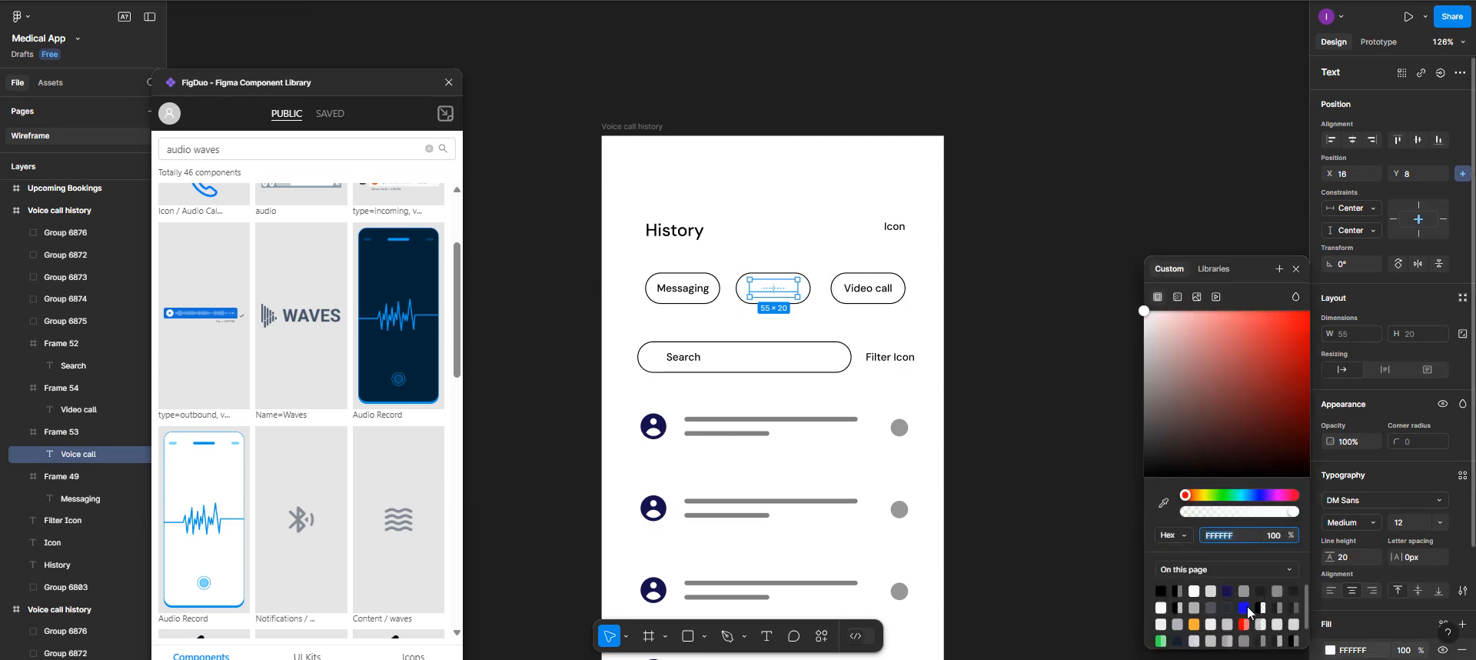
pyautogui.click(1163, 589)
# Give the Video call chip in the copied frame a black 000000 fill and set its label to white FFFFFF.
pyautogui.click(904, 286)
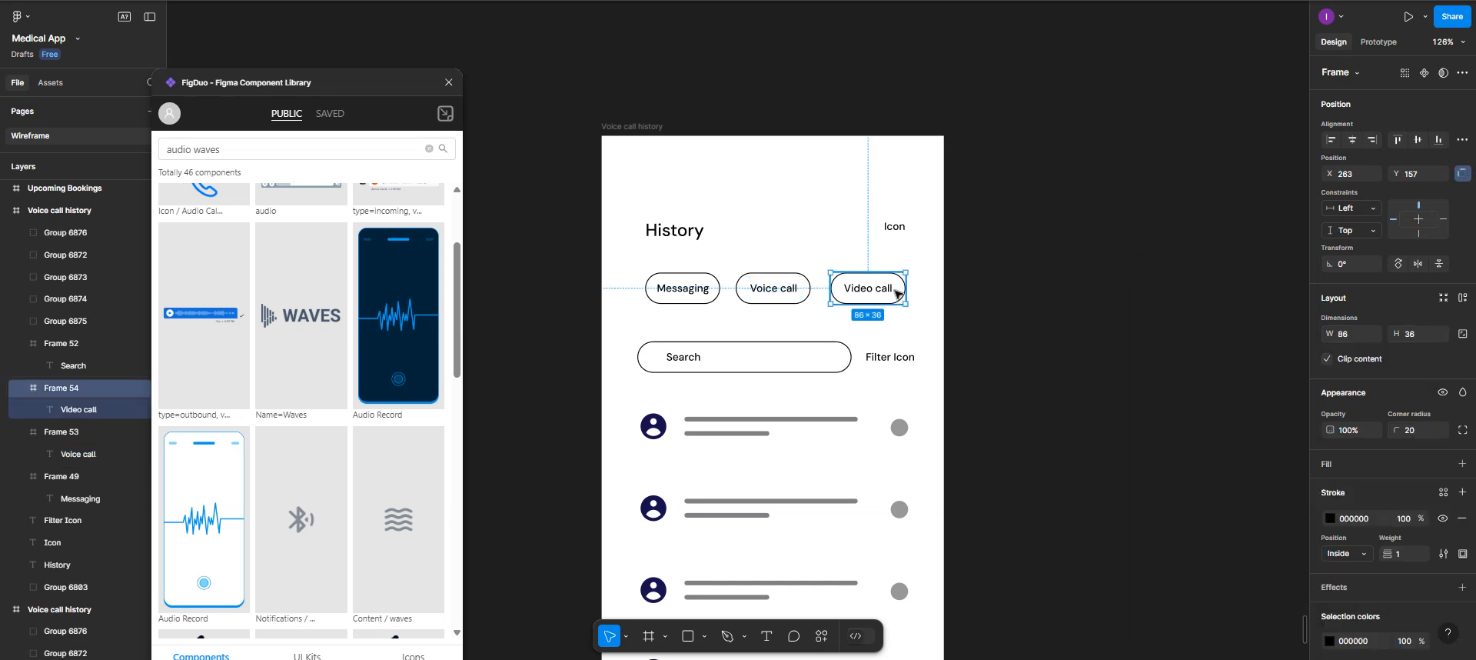
pyautogui.click(1326, 465)
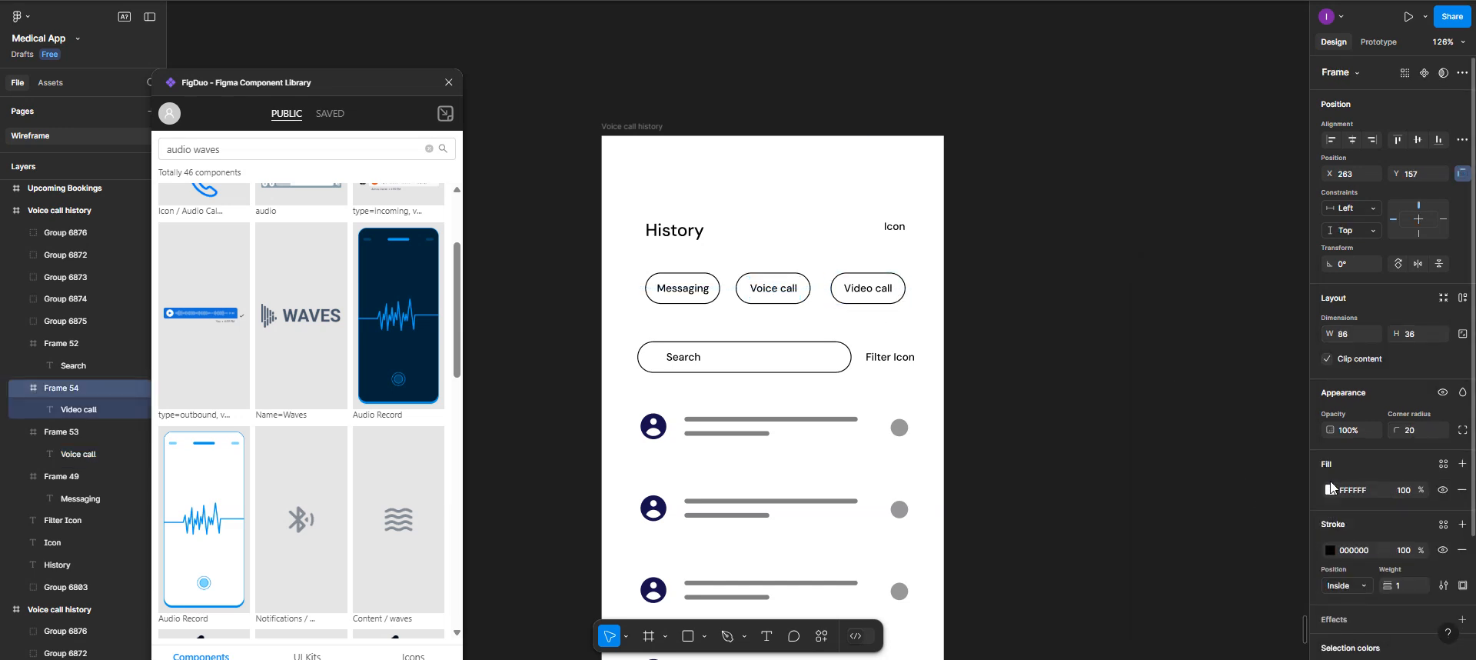
pyautogui.click(1330, 490)
pyautogui.click(1161, 590)
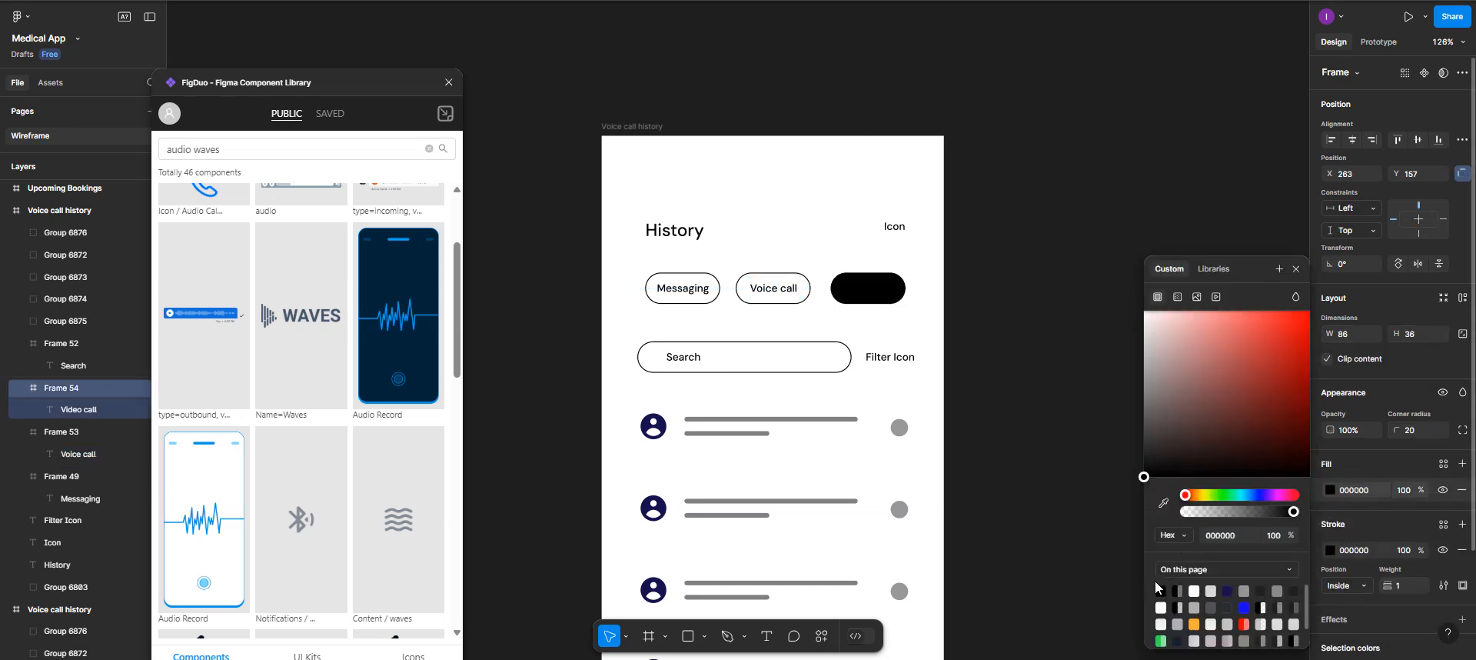
pyautogui.doubleClick(883, 289)
pyautogui.scroll(-2, 1333, 600)
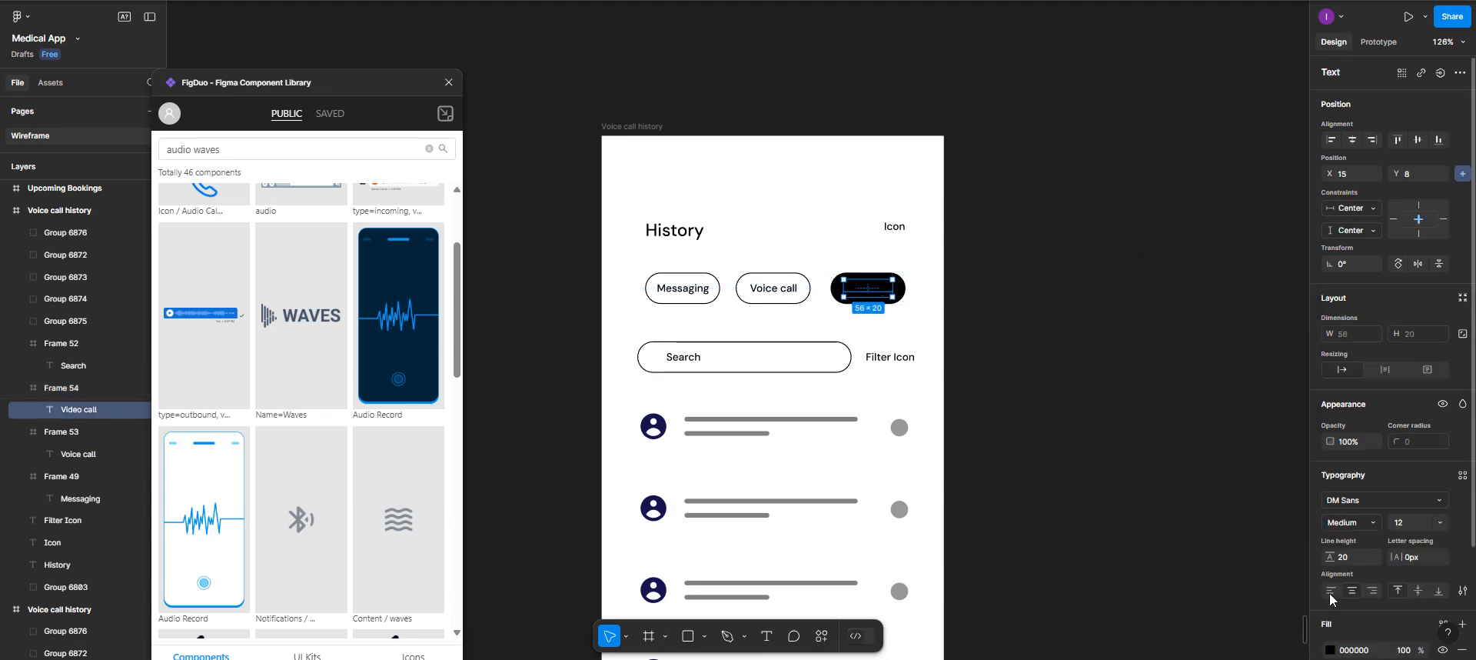
pyautogui.click(1330, 573)
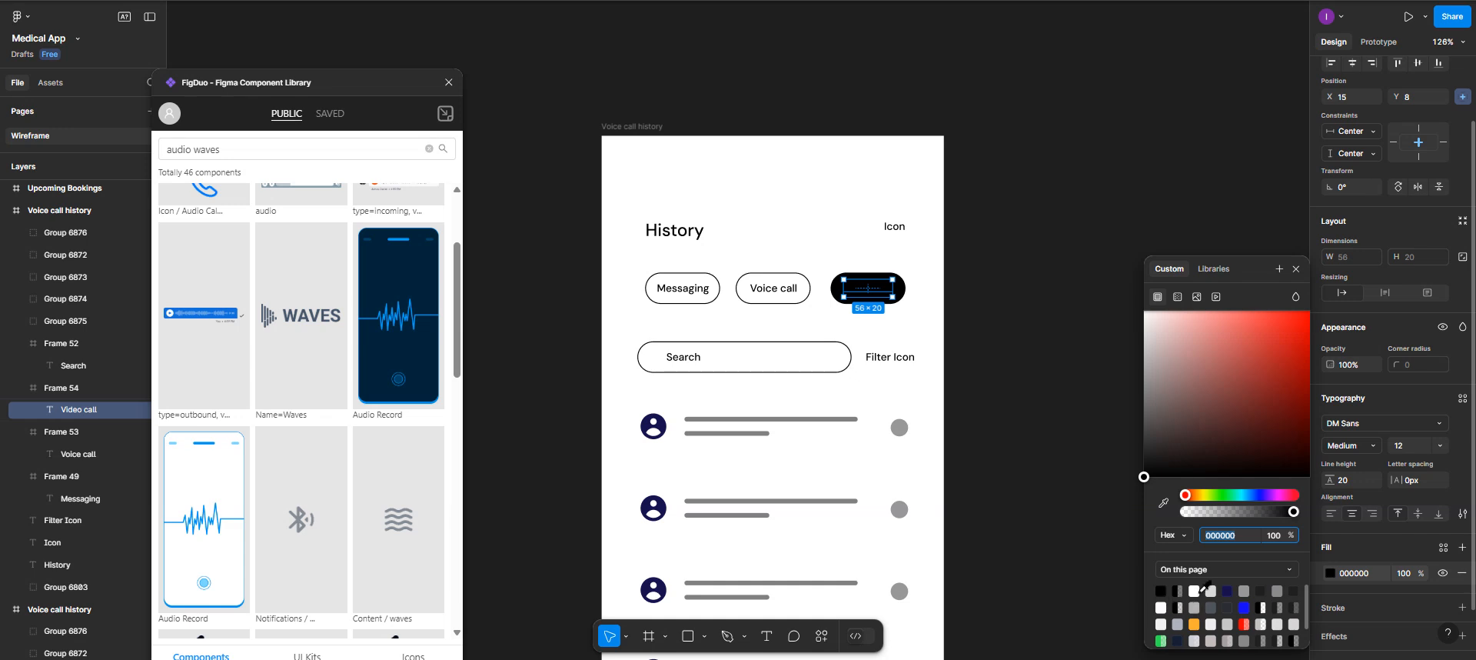
pyautogui.click(1196, 591)
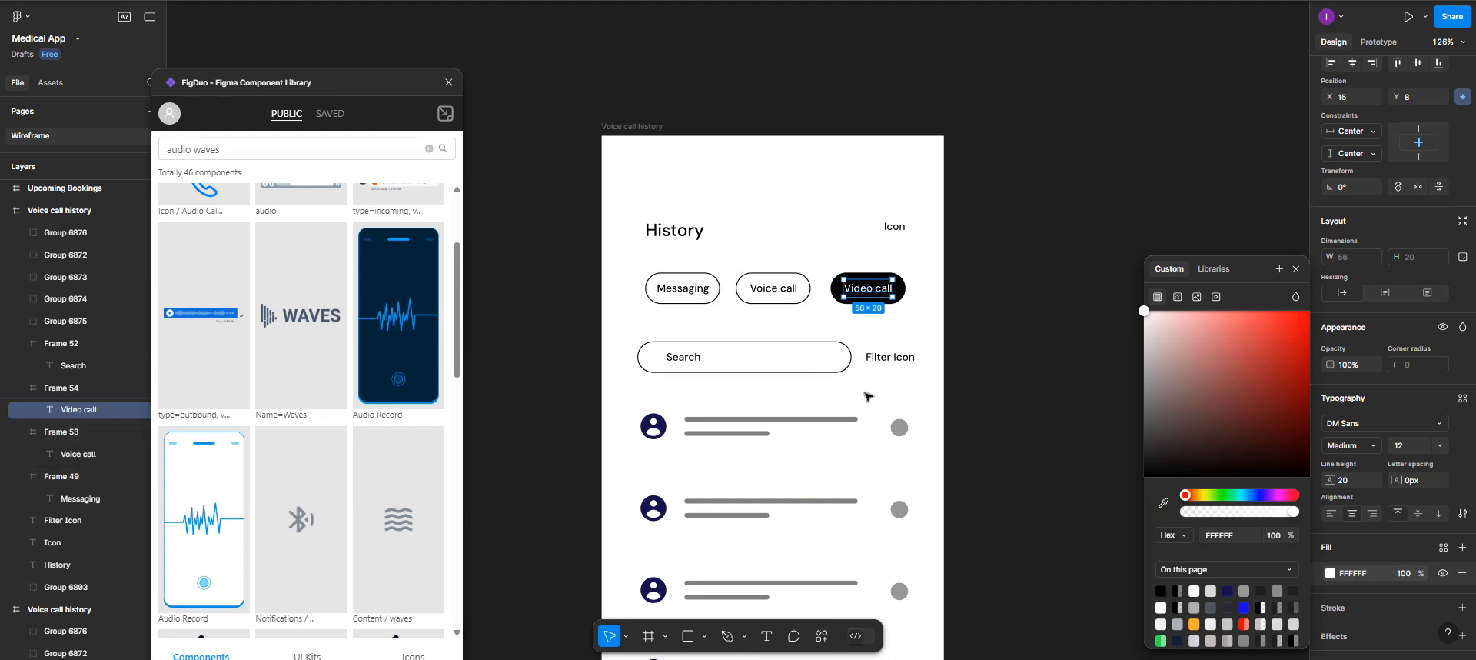
pyautogui.hscroll(3, 963, 375)
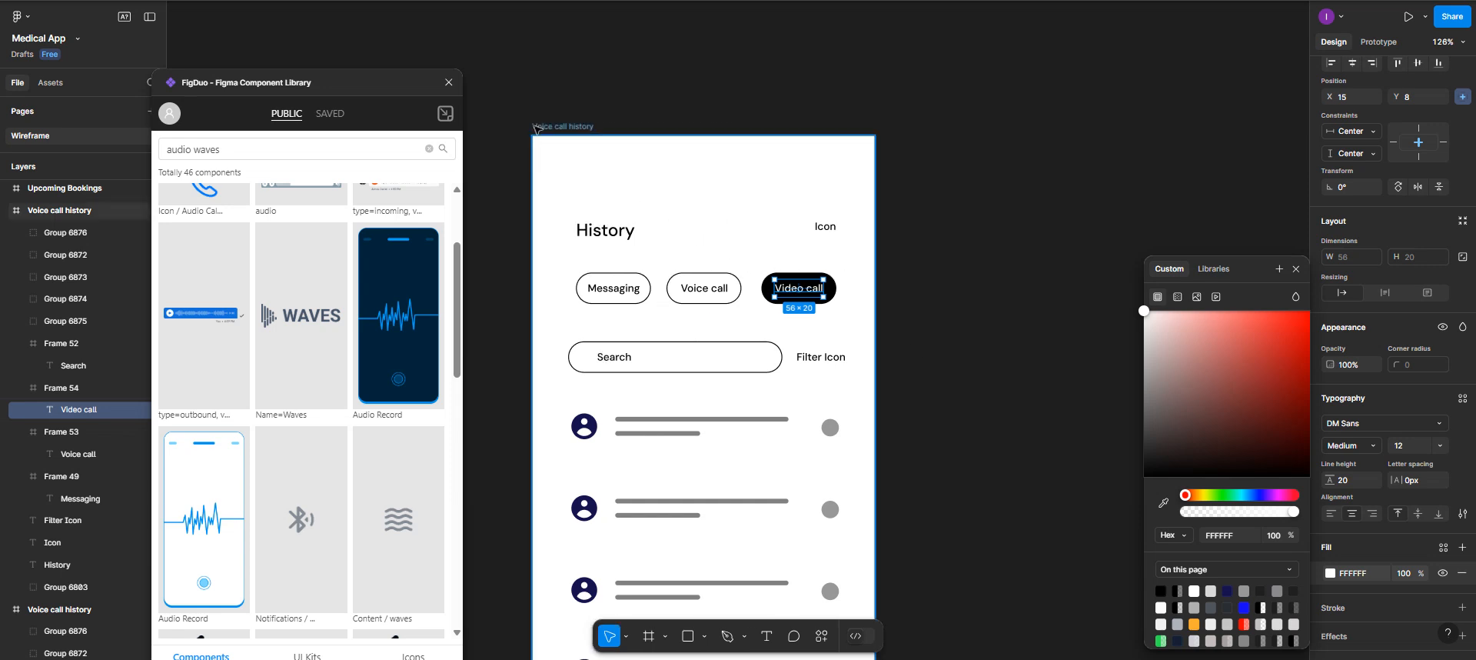
# Rename the copied Voice call history frame to "Video call history".
pyautogui.click(551, 128)
pyautogui.click(551, 129)
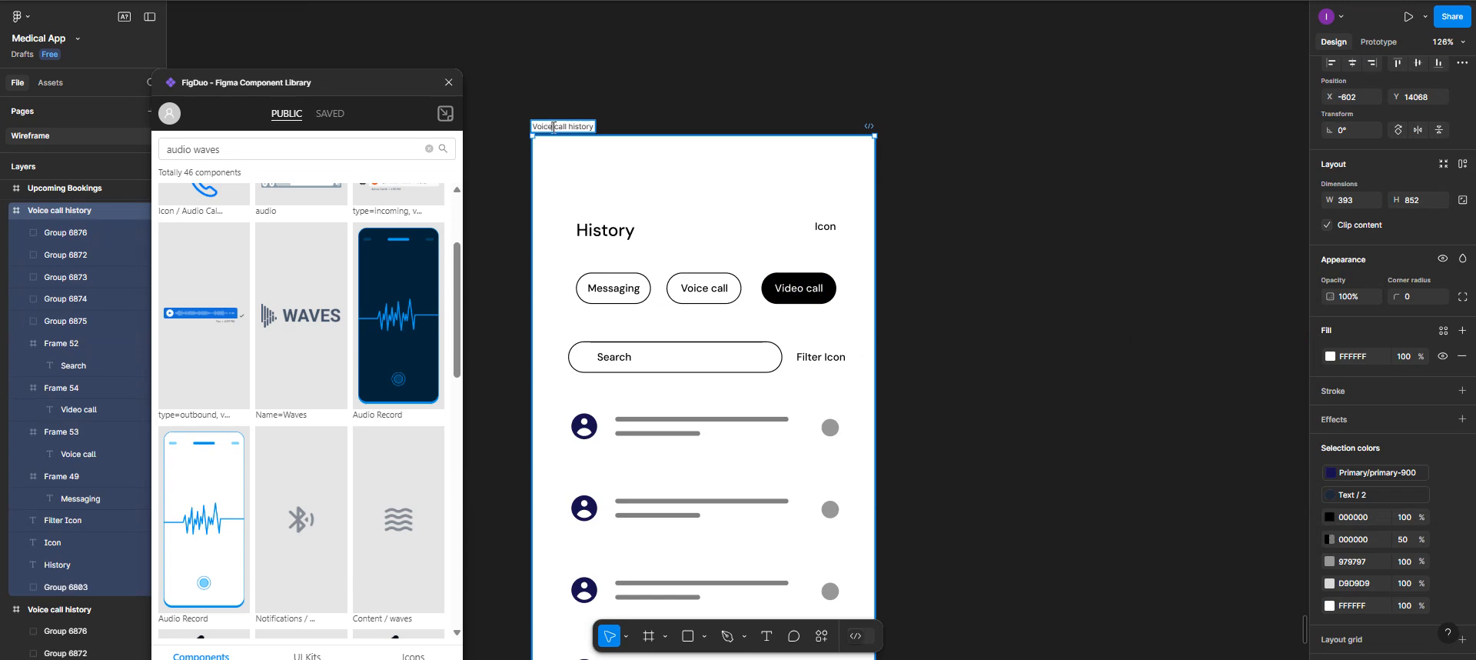
pyautogui.press('BackSpace')
pyautogui.press('BackSpace')
pyautogui.press('BackSpace')
pyautogui.press('BackSpace')
pyautogui.write('ideo')
pyautogui.press('Return')
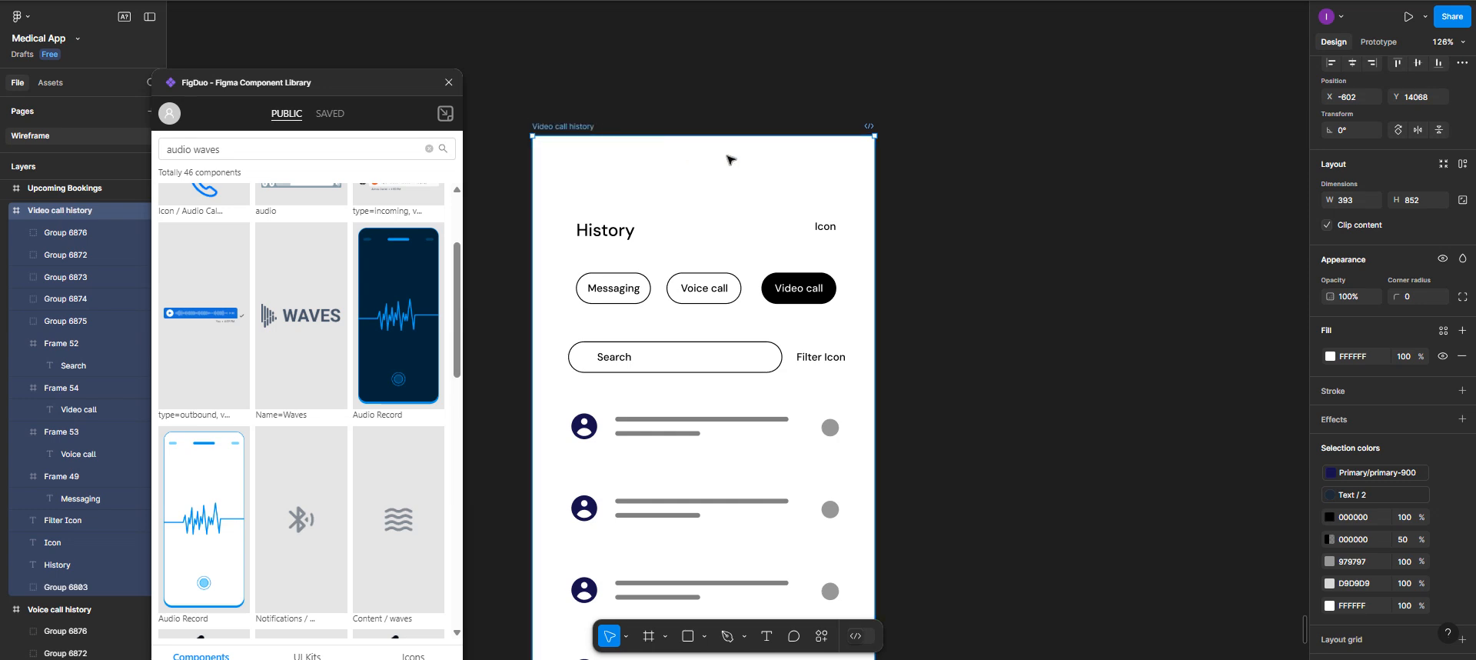
pyautogui.press('Escape')
pyautogui.click(566, 129)
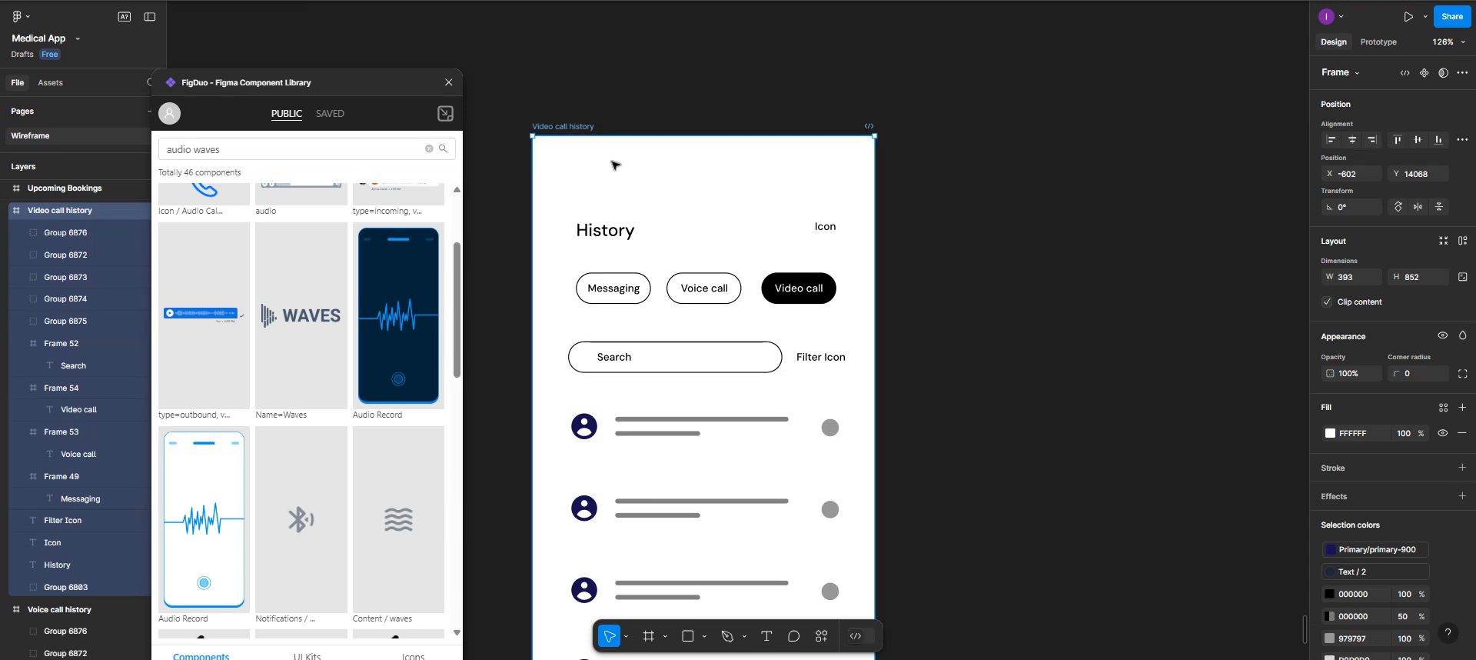
# Duplicate the Voice call frame with the Play Recording button and place the copy beside Video call history at X -104, Y 14068.
pyautogui.scroll(-4, 842, 256)
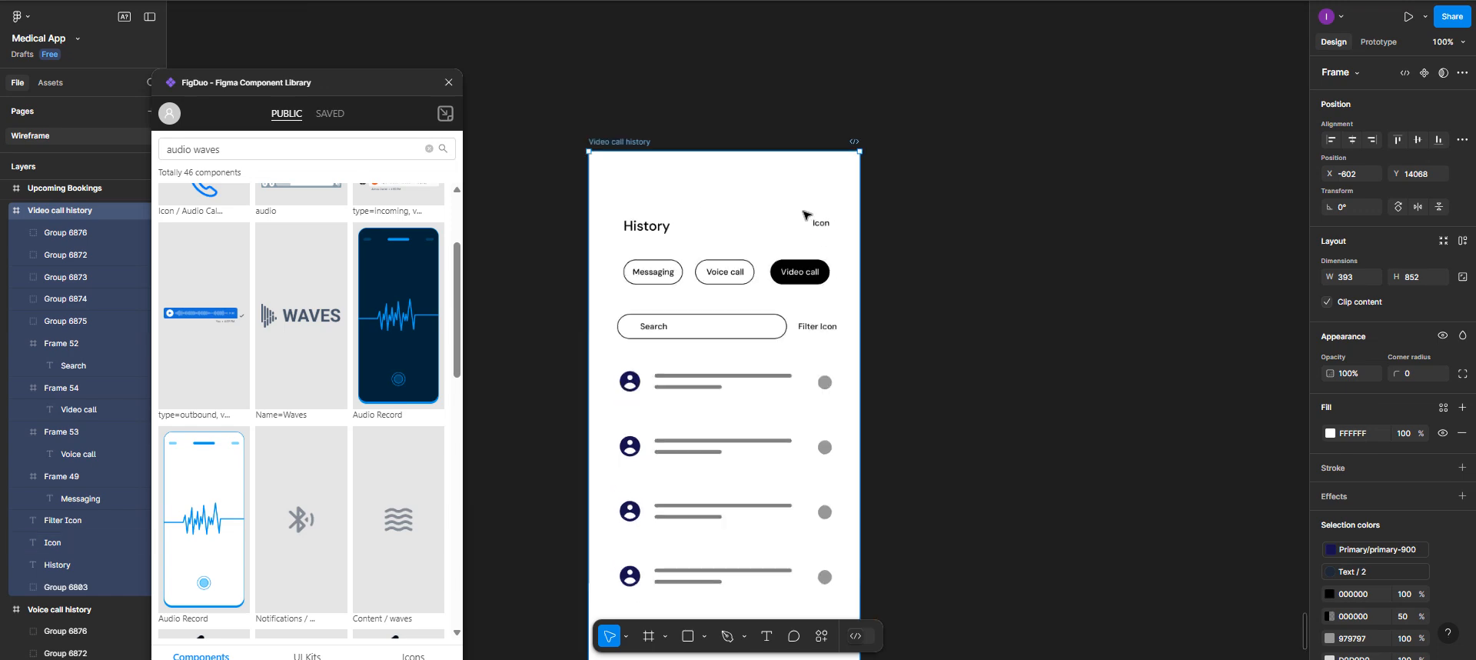
pyautogui.scroll(4, 762, 170)
pyautogui.scroll(3, 762, 171)
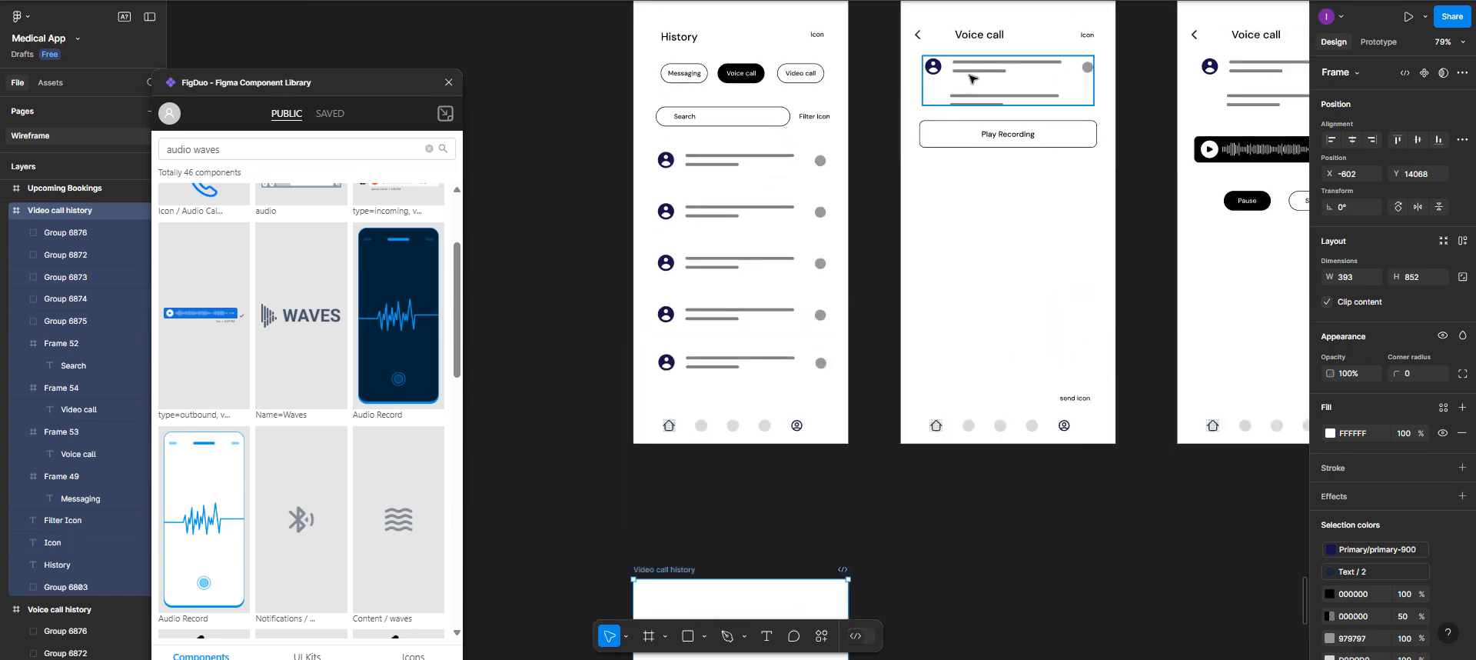
pyautogui.scroll(3, 922, 87)
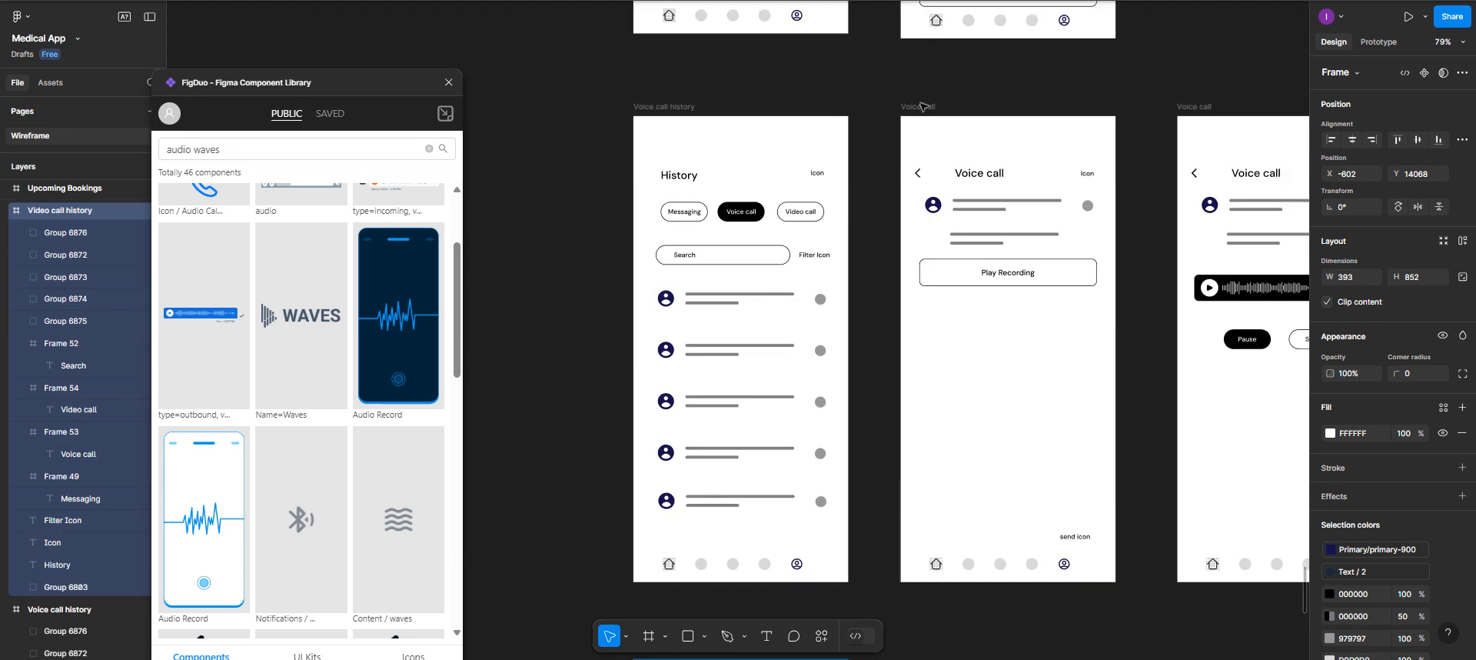
pyautogui.keyDown('alt'); pyautogui.moveTo(925, 112); pyautogui.dragTo(943, 560); pyautogui.keyUp('alt')
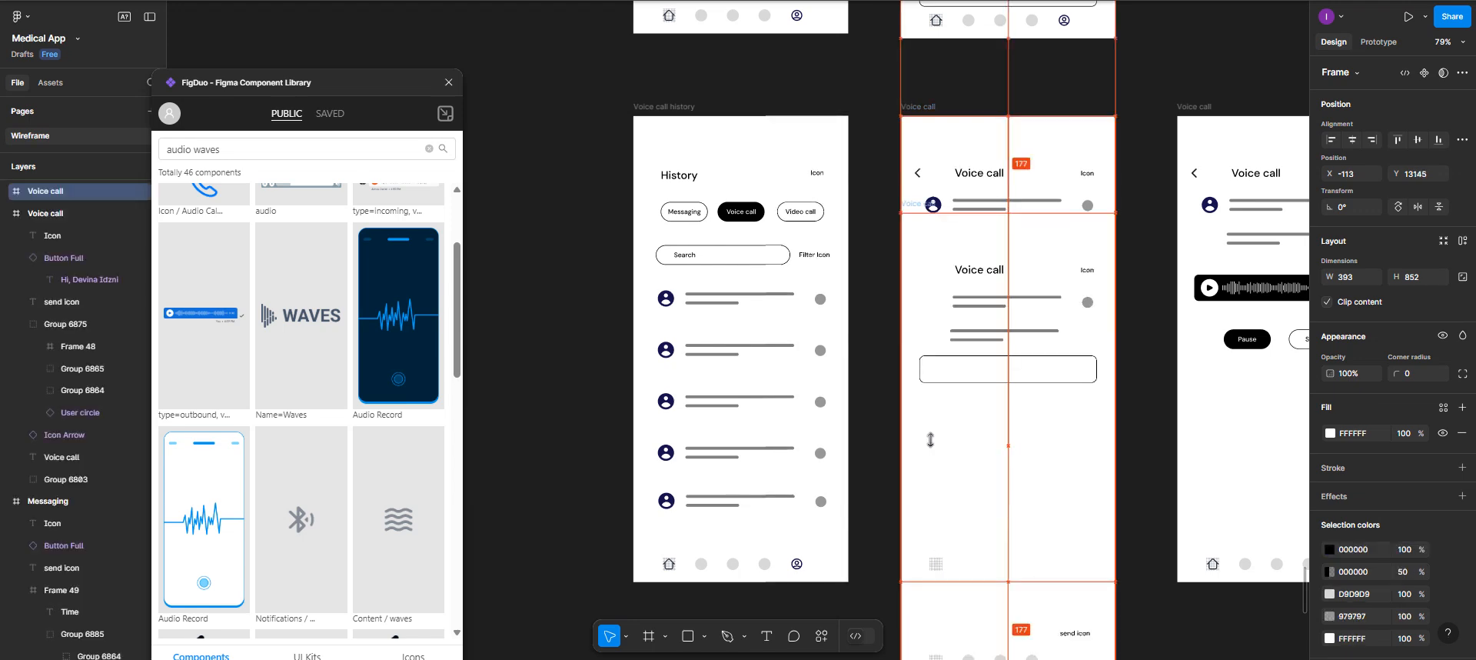
pyautogui.scroll(-6, 929, 438)
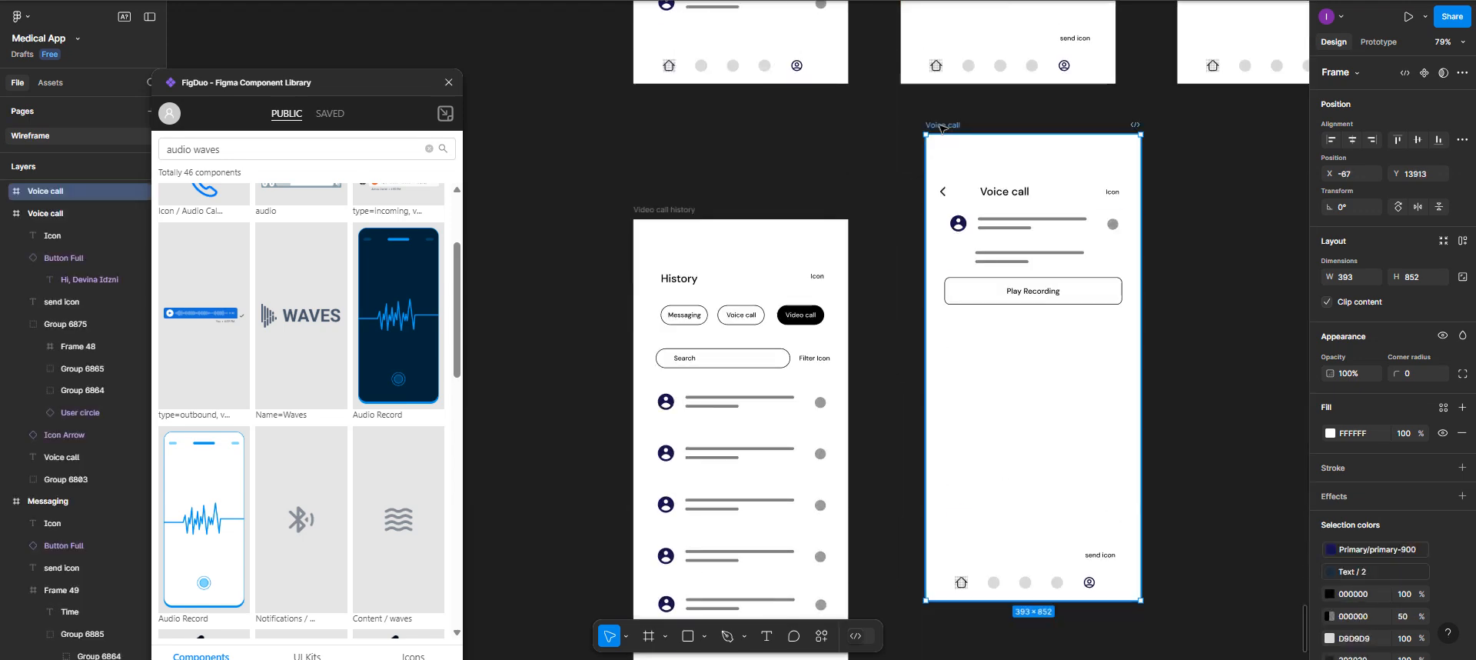
pyautogui.moveTo(934, 207); pyautogui.dragTo(922, 252)
pyautogui.hscroll(2, 932, 289)
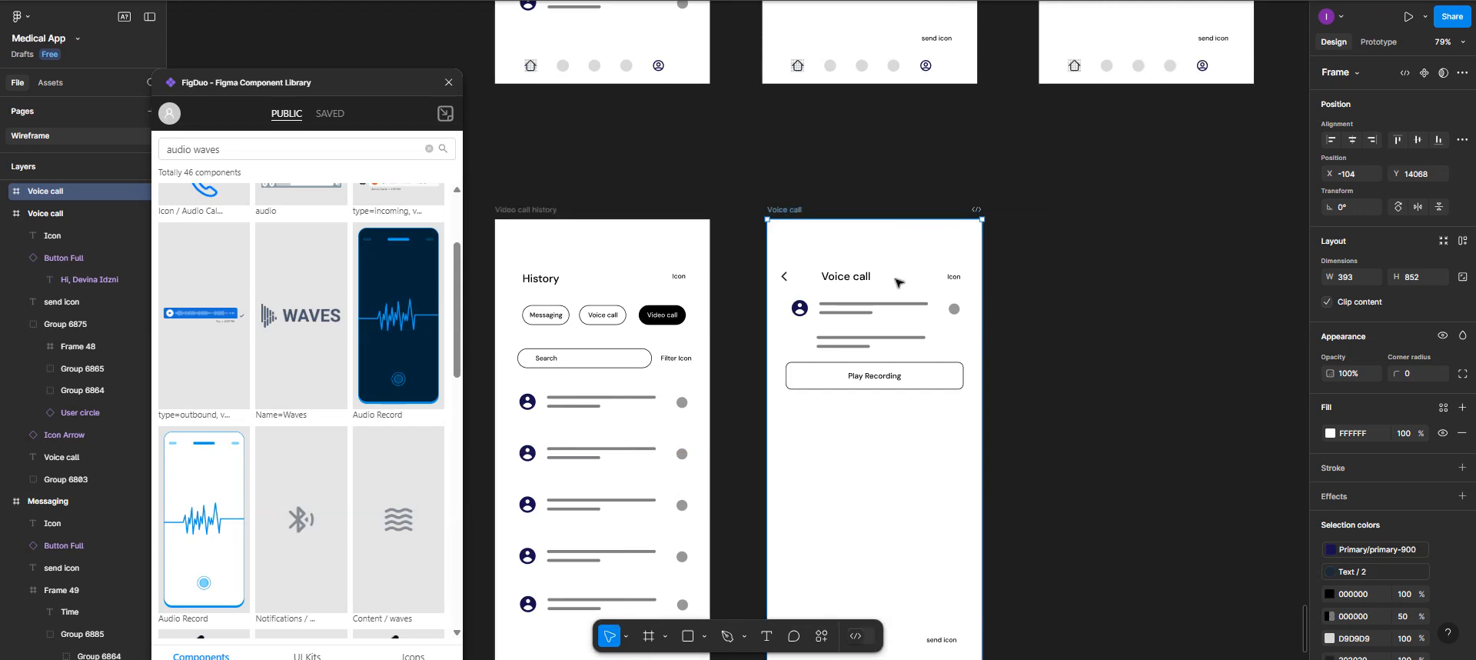
# Rename the copied Voice call frame to "video call".
pyautogui.doubleClick(786, 211)
pyautogui.doubleClick(784, 213)
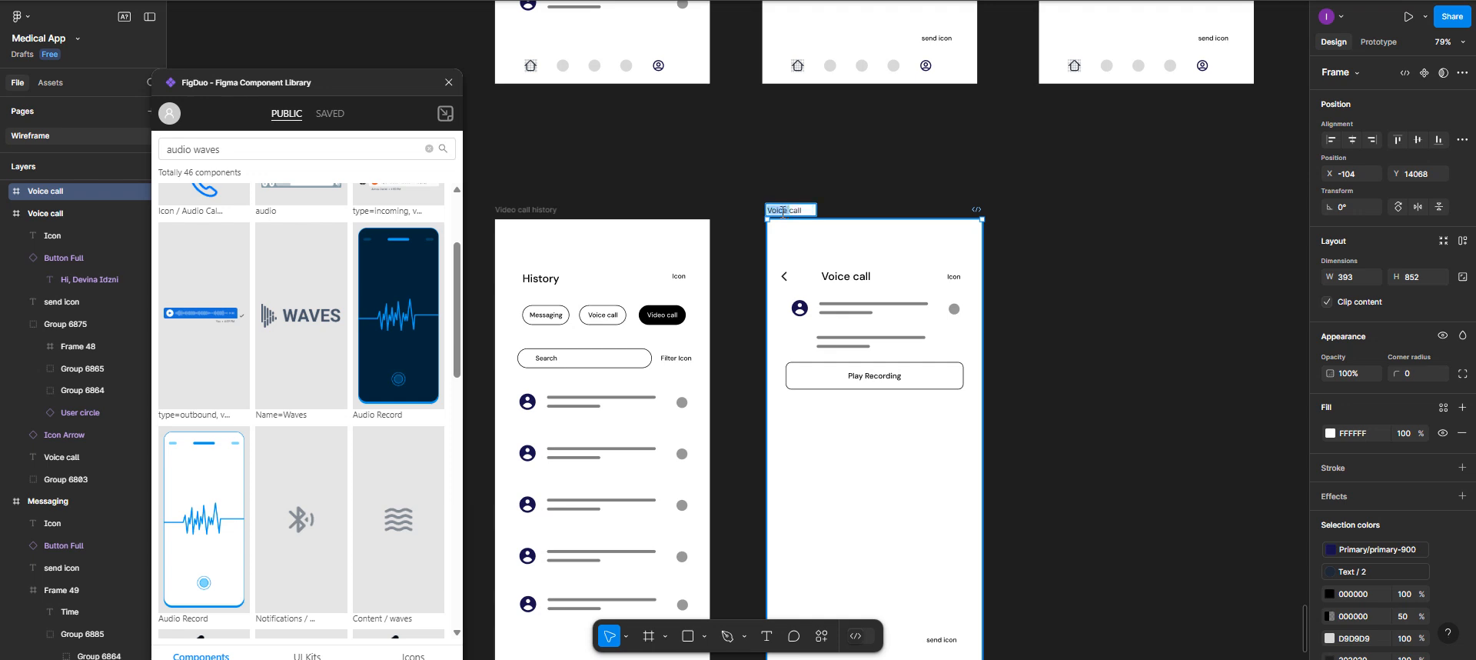
pyautogui.press('BackSpace')
pyautogui.write('Videoc')
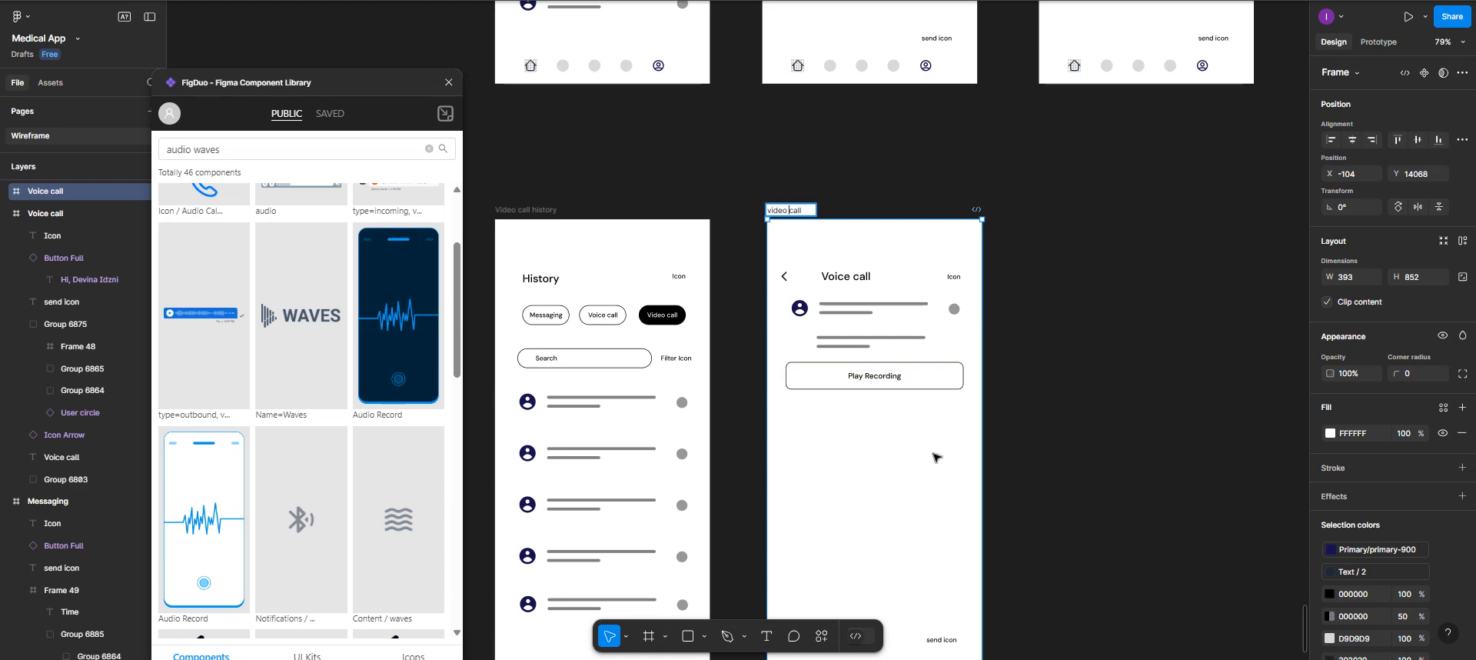
pyautogui.press('Escape')
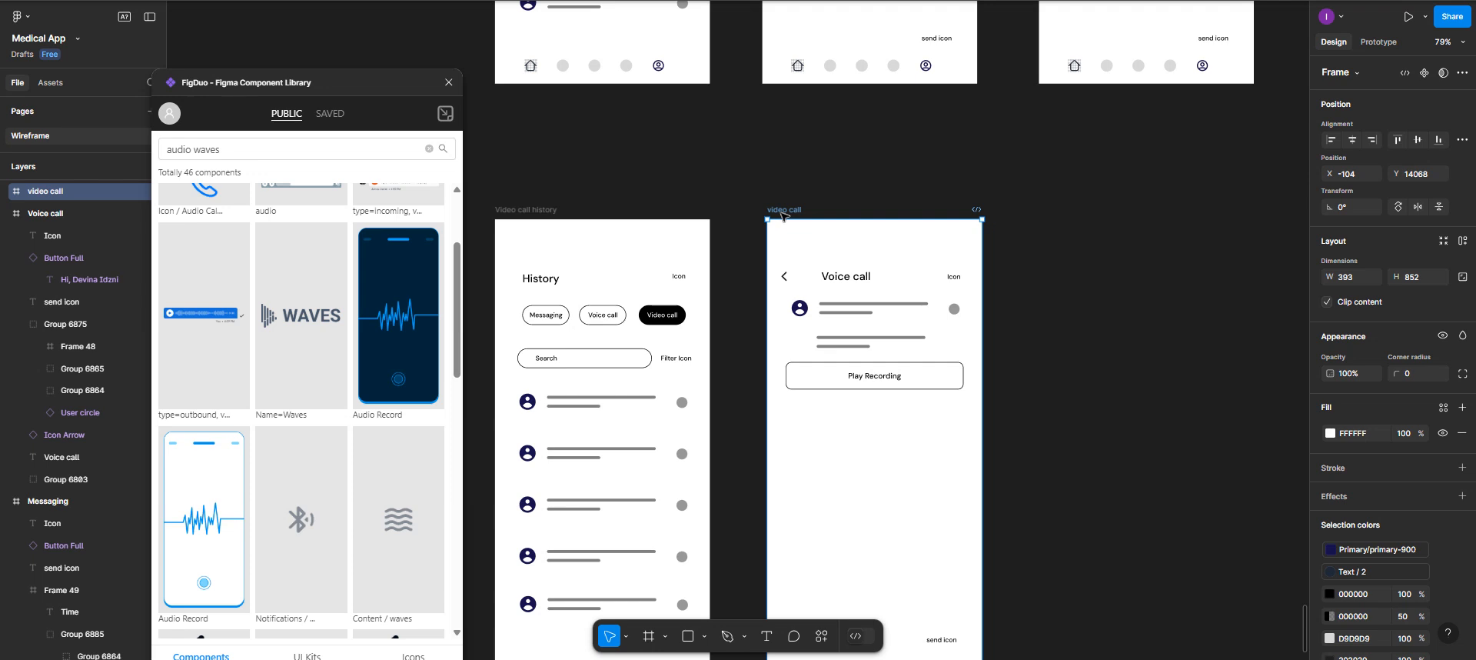
pyautogui.click(781, 213)
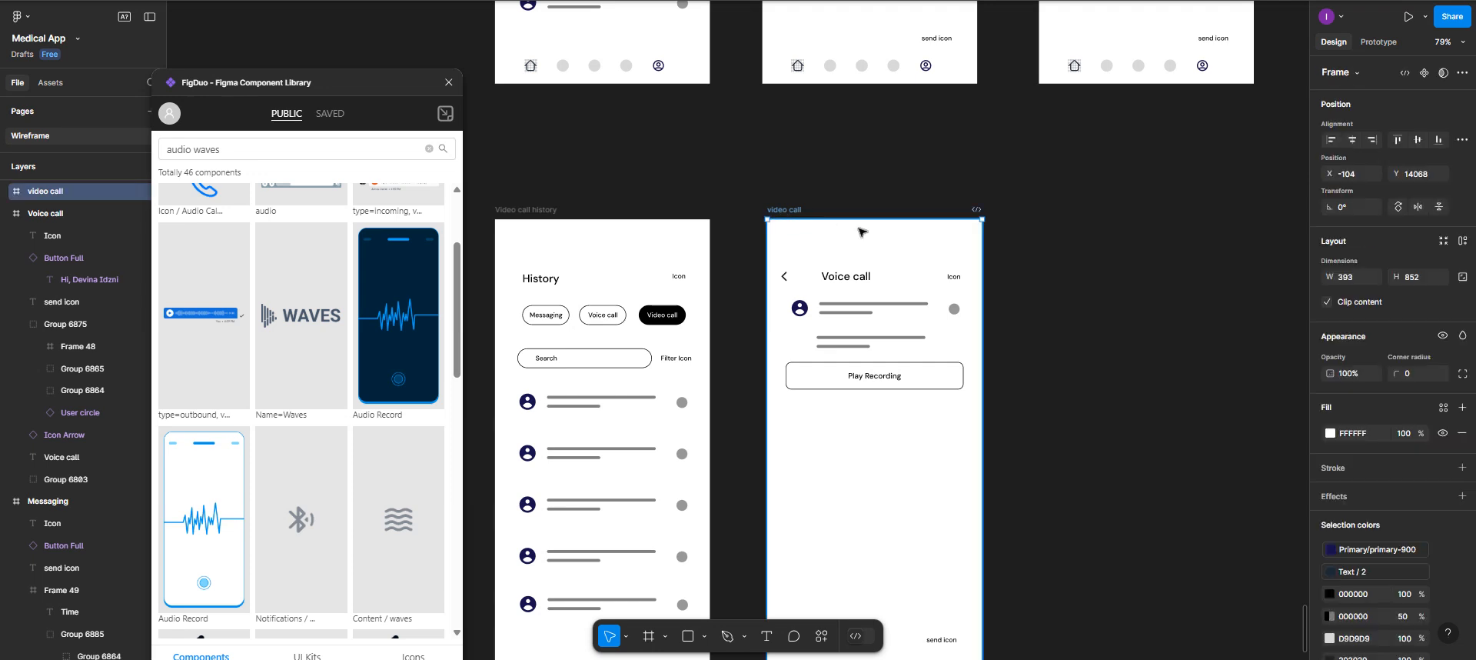
# Duplicate the video call frame and place the copy in the same row at X 430, Y 14068.
pyautogui.keyDown('alt'); pyautogui.moveTo(1051, 224); pyautogui.dragTo(1075, 209); pyautogui.keyUp('alt')
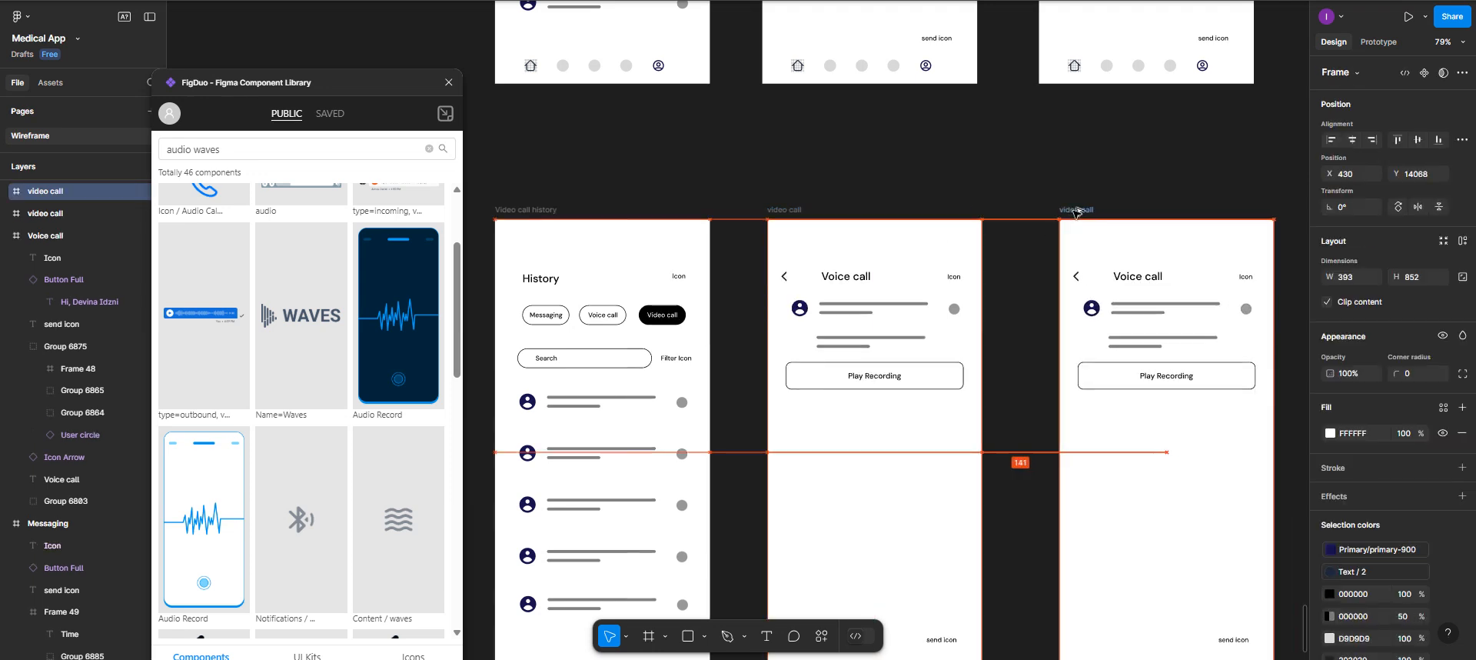
pyautogui.hscroll(5, 984, 346)
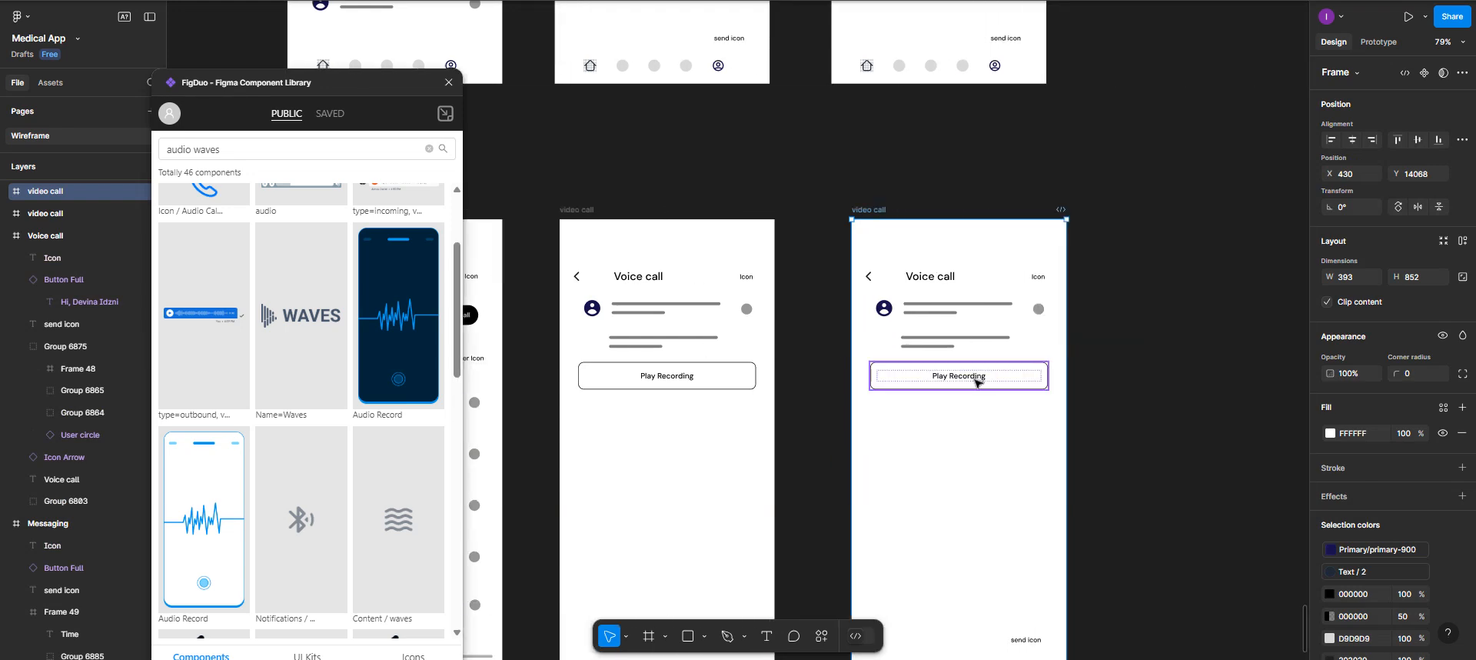
pyautogui.scroll(-2, 972, 382)
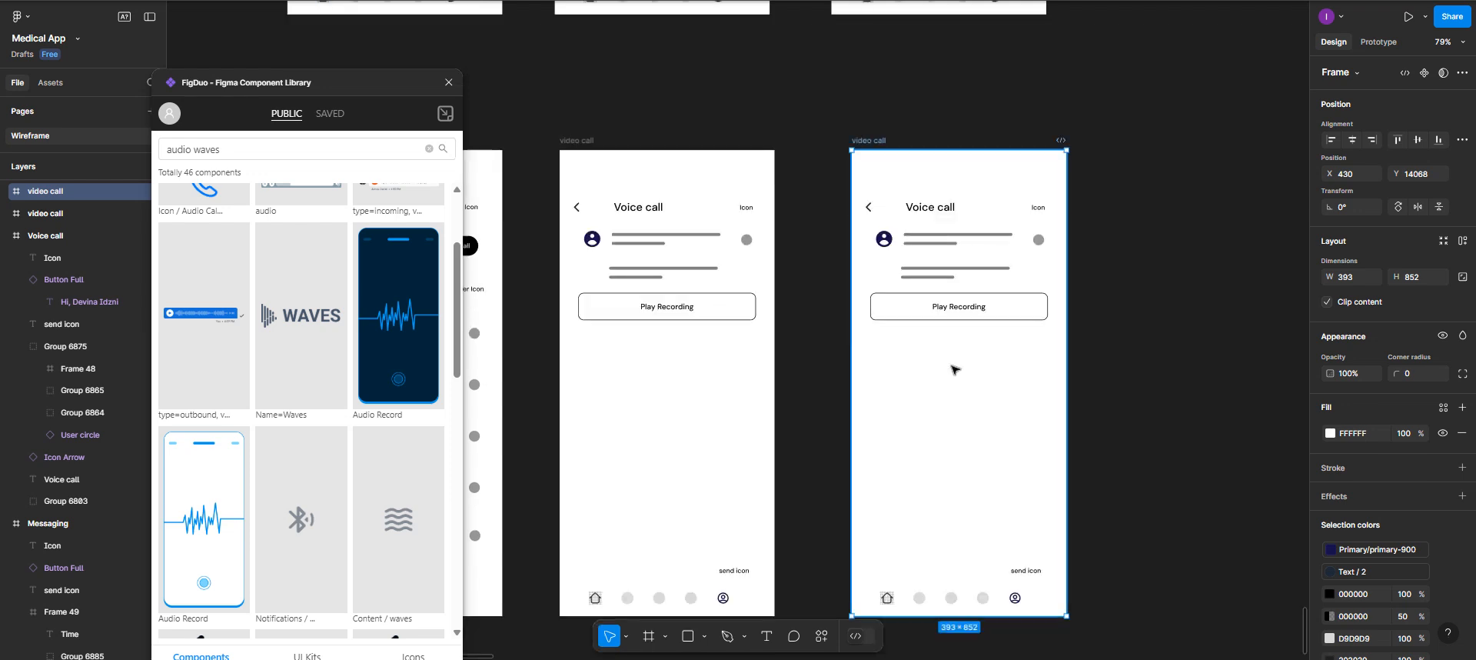
# Change the heading text in the first video call frame to "Video call".
pyautogui.scroll(3, 954, 371)
pyautogui.hscroll(-4, 954, 370)
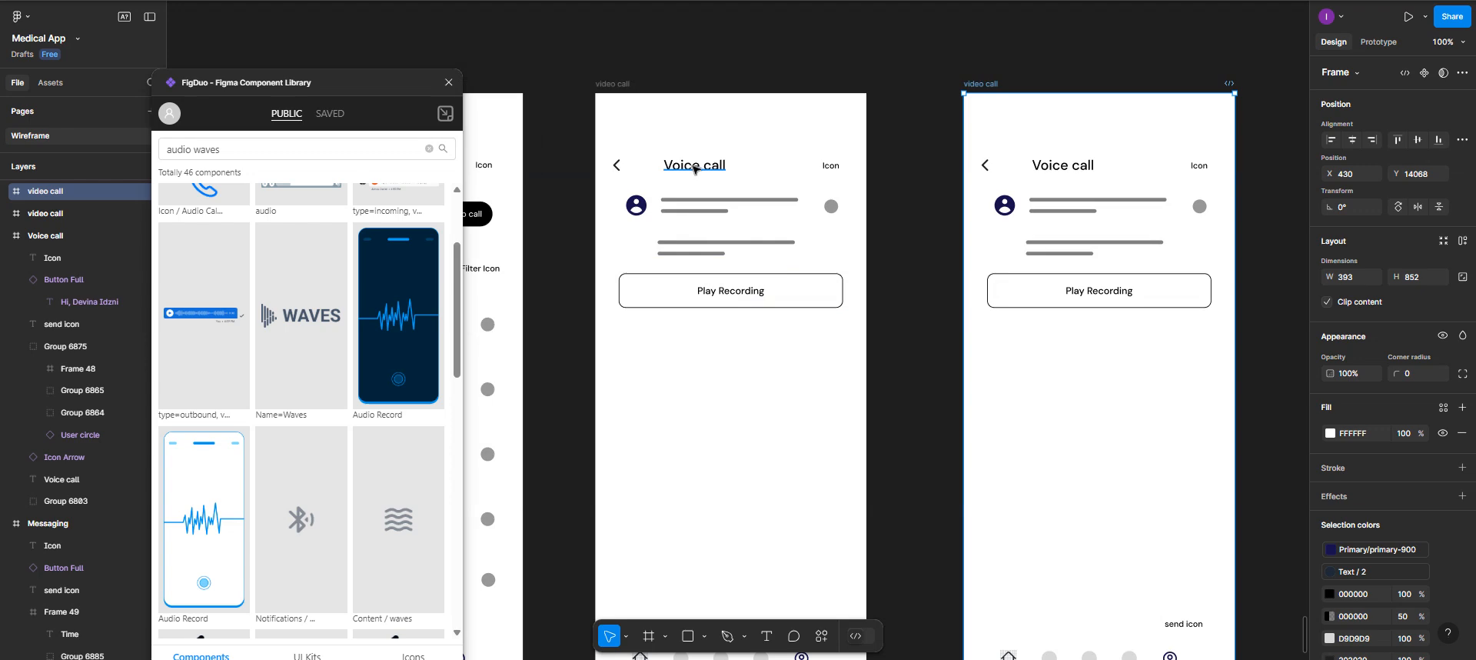
pyautogui.doubleClick(694, 168)
pyautogui.click(693, 165)
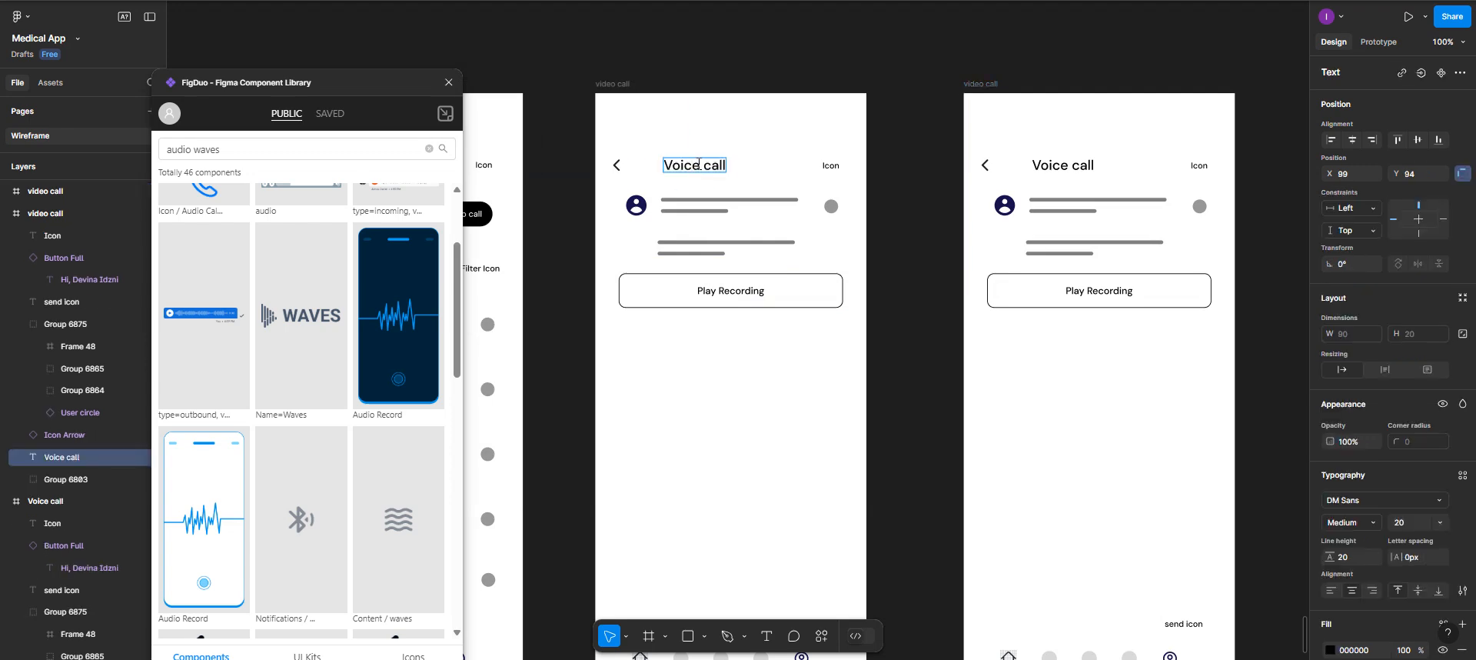
pyautogui.moveTo(699, 163); pyautogui.dragTo(681, 168)
pyautogui.write('ideo')
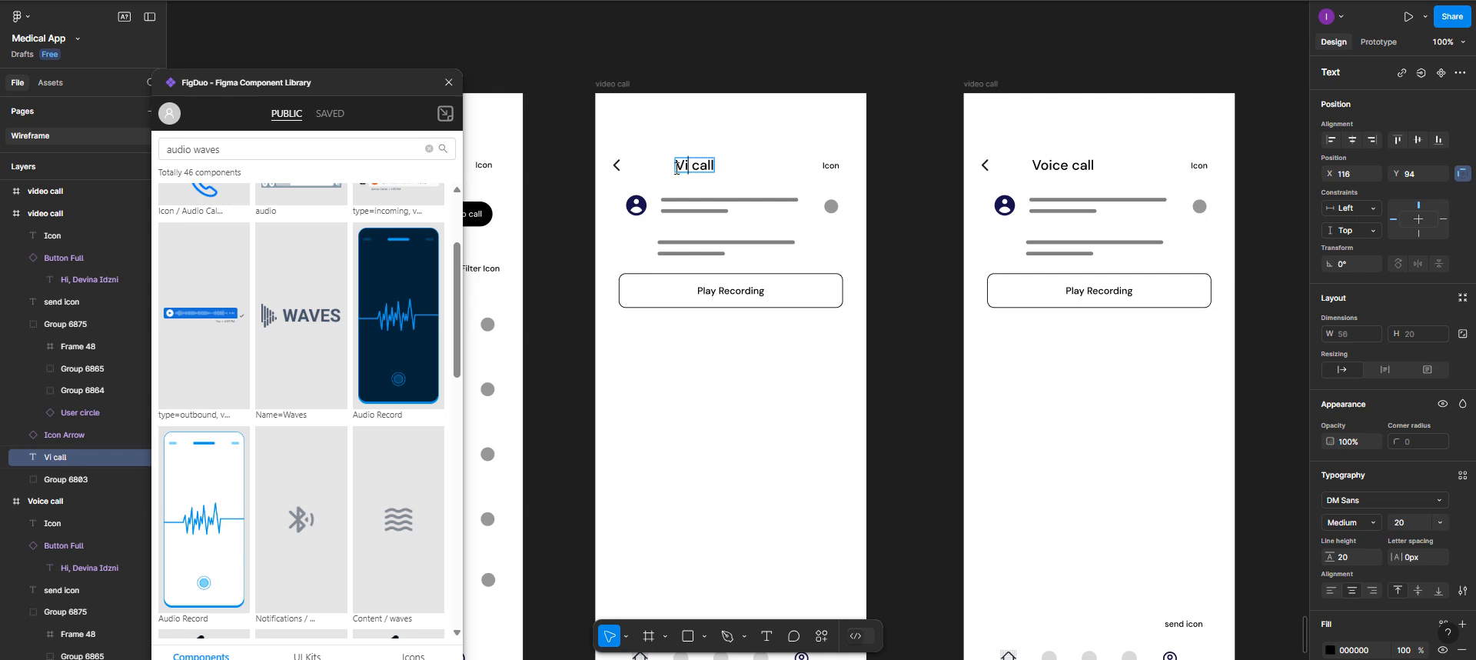
pyautogui.click(1065, 165)
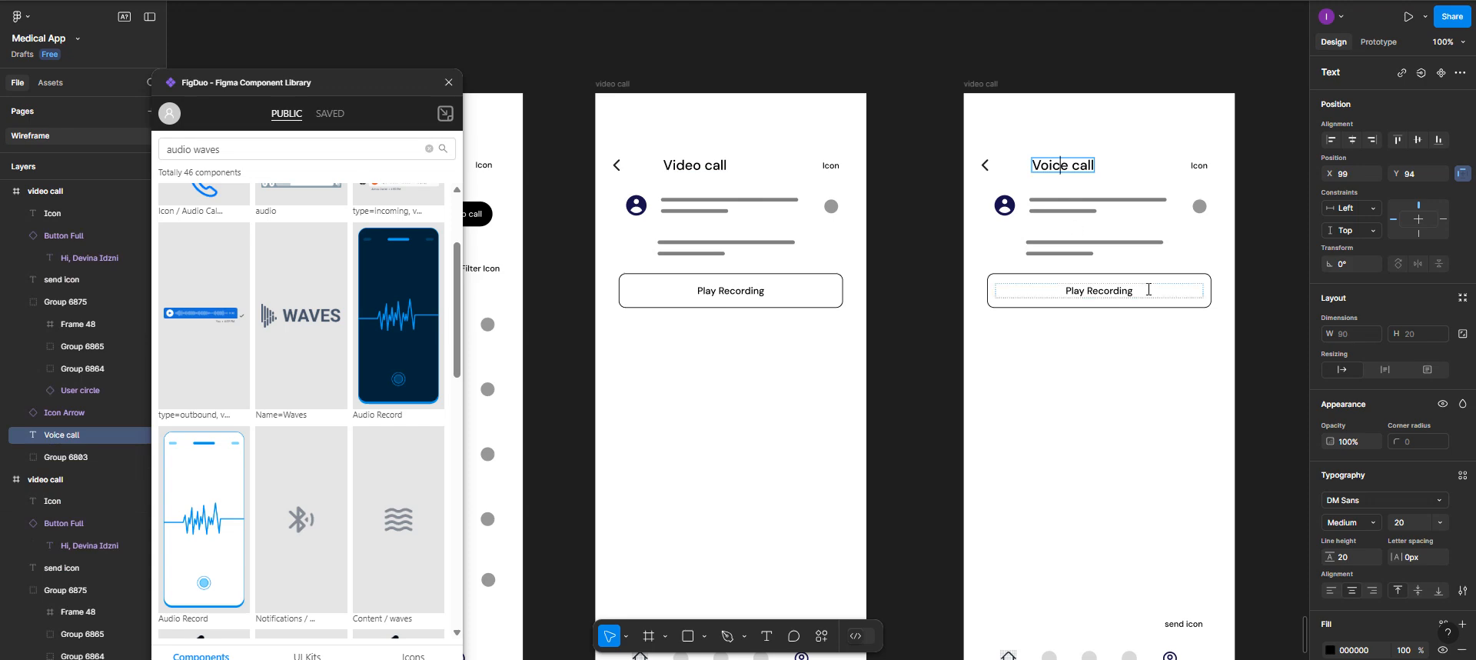
pyautogui.scroll(3, 1137, 320)
pyautogui.scroll(-3, 1138, 320)
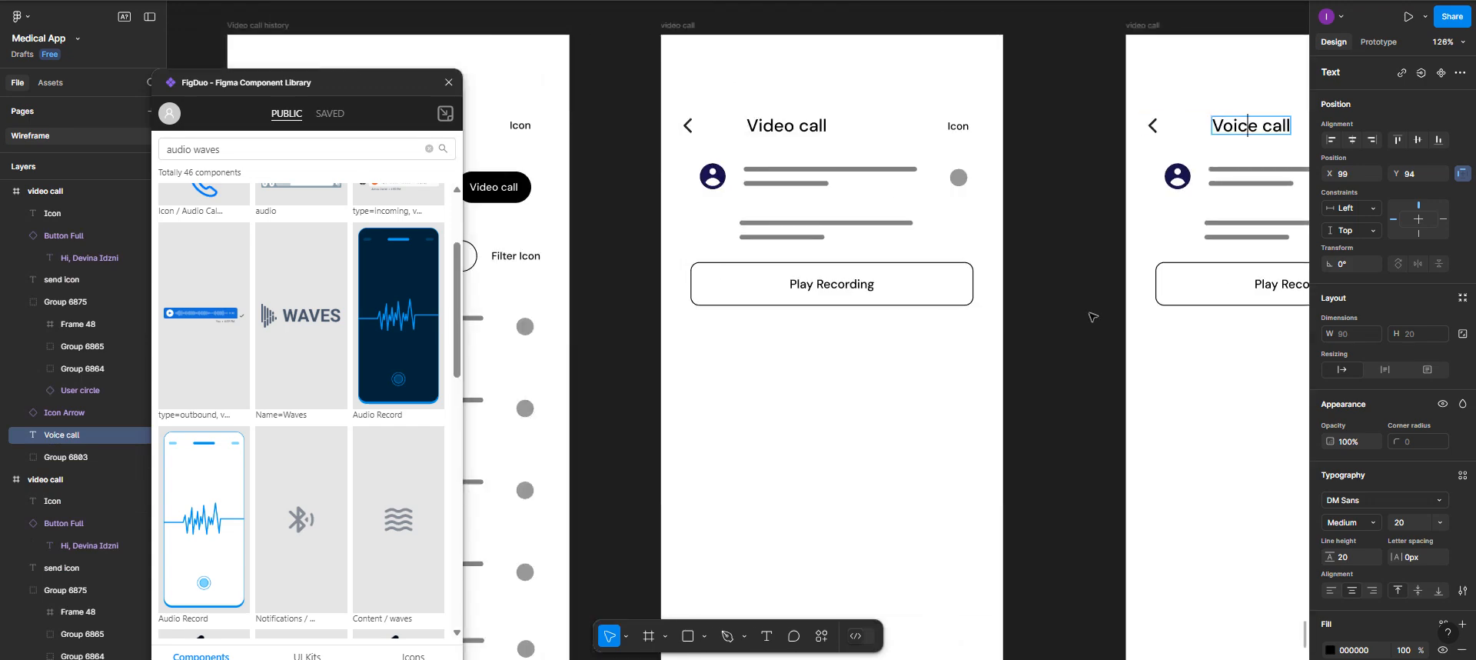
pyautogui.hscroll(2, 1092, 316)
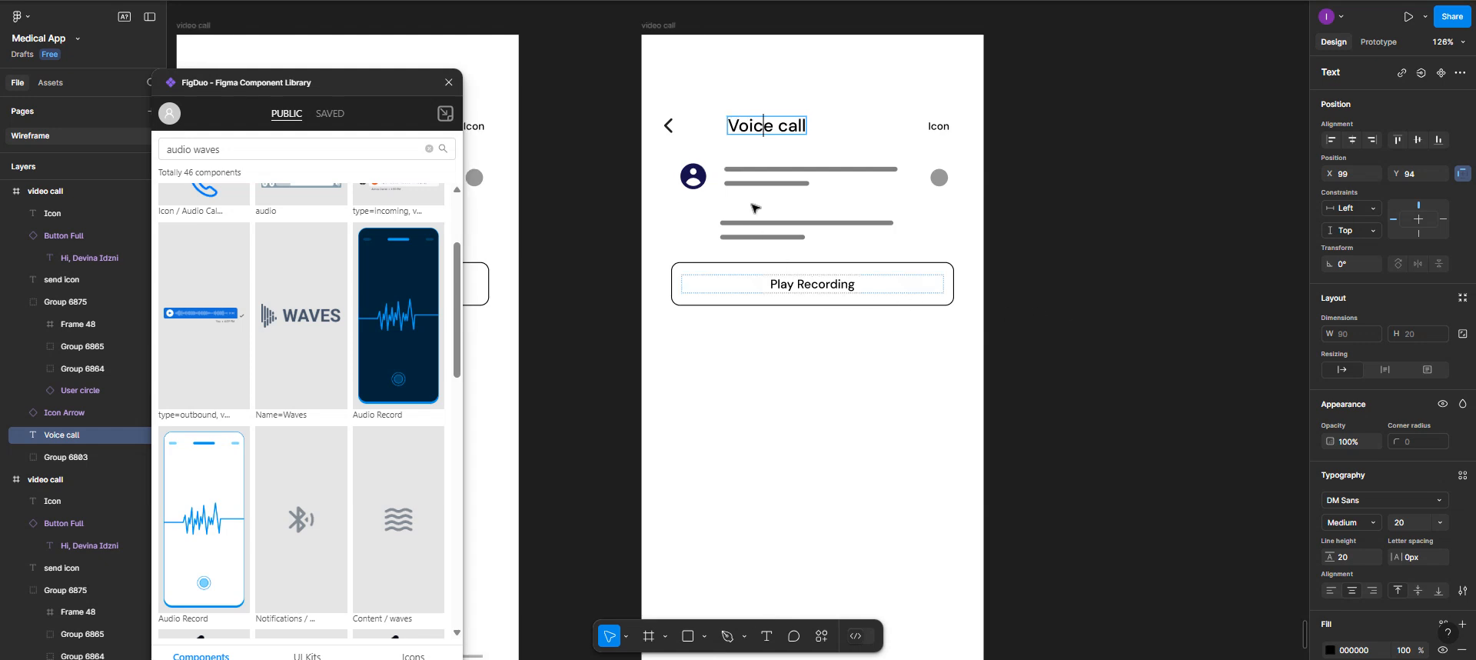
pyautogui.press('Escape')
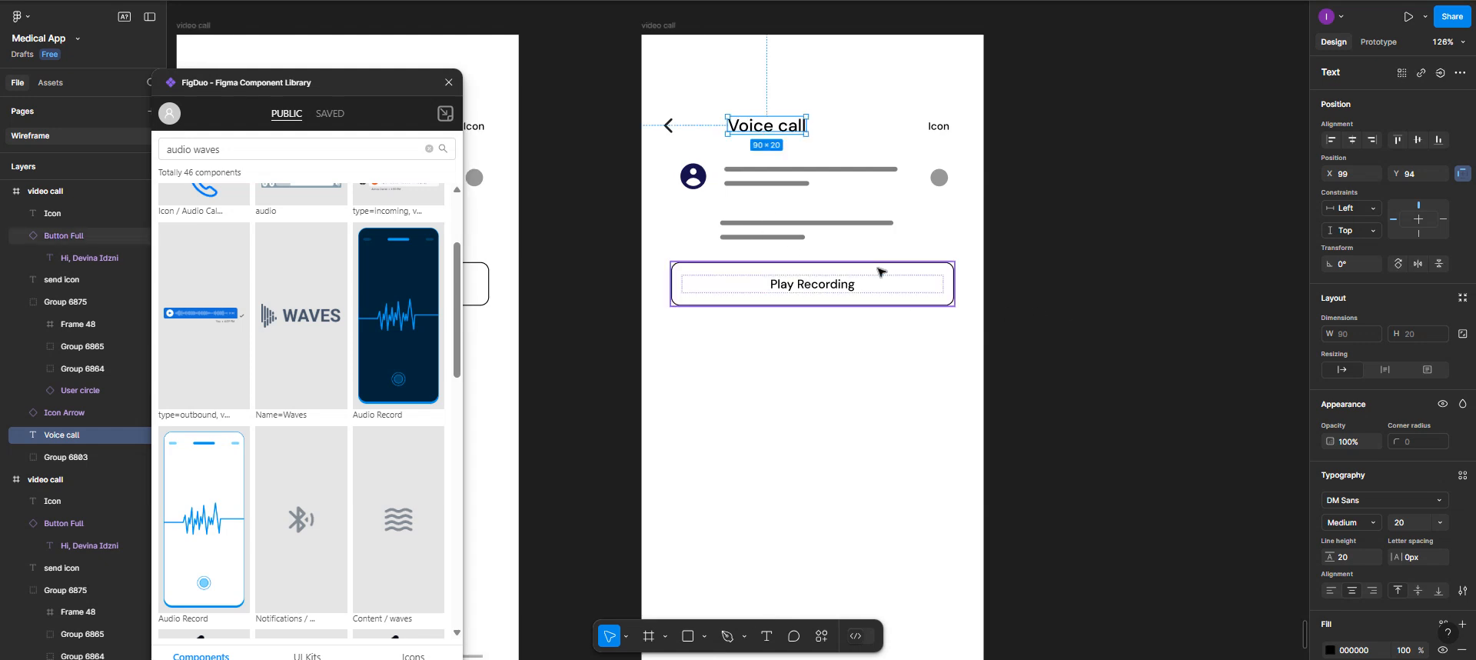
# In the second video call frame, move the Play Recording button down to Y 548 and delete the contact group, Voice call heading and Icon label.
pyautogui.moveTo(880, 271); pyautogui.dragTo(881, 515)
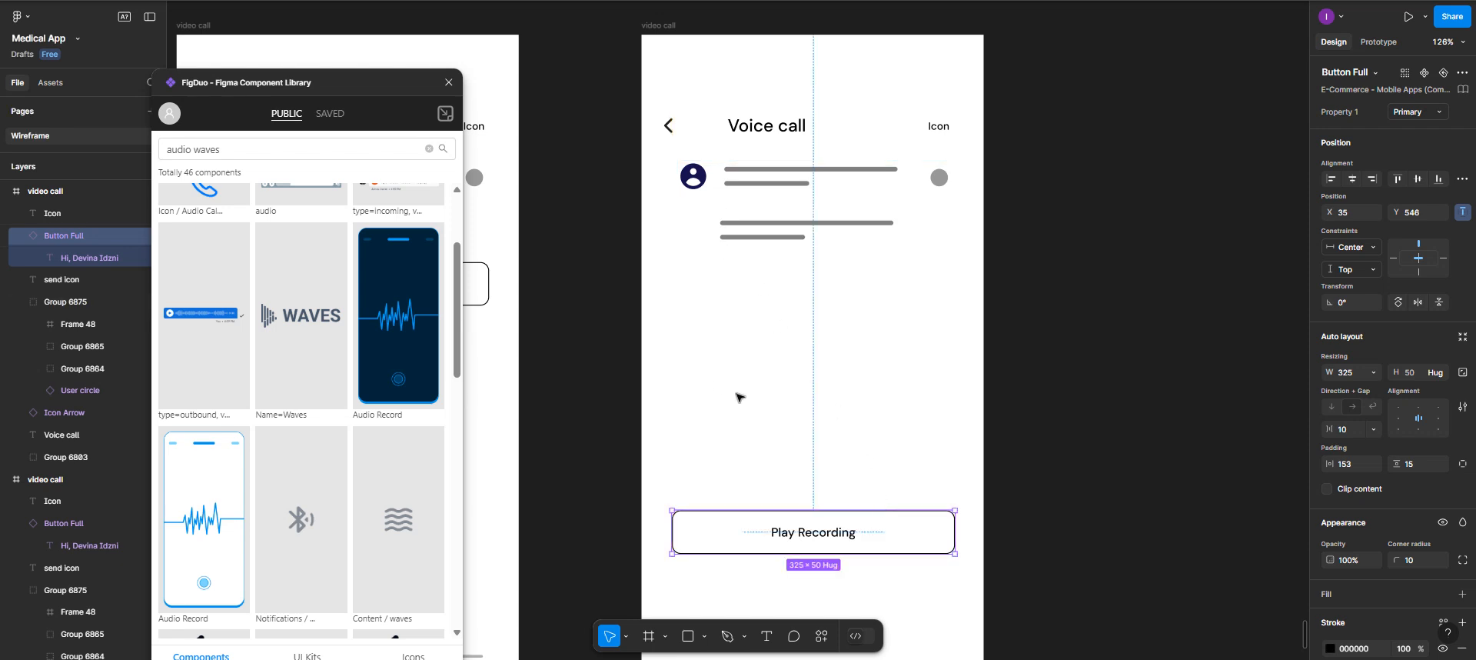
pyautogui.click(767, 184)
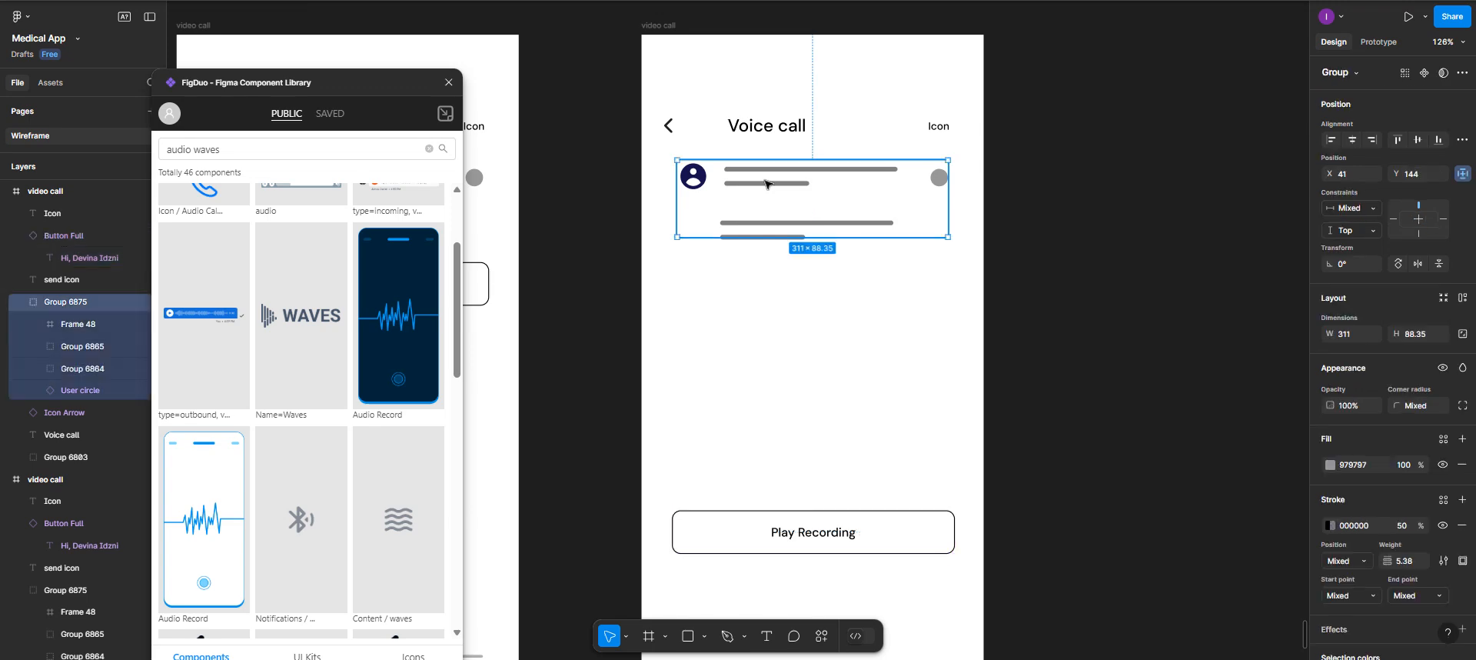
pyautogui.press('Delete')
pyautogui.click(759, 135)
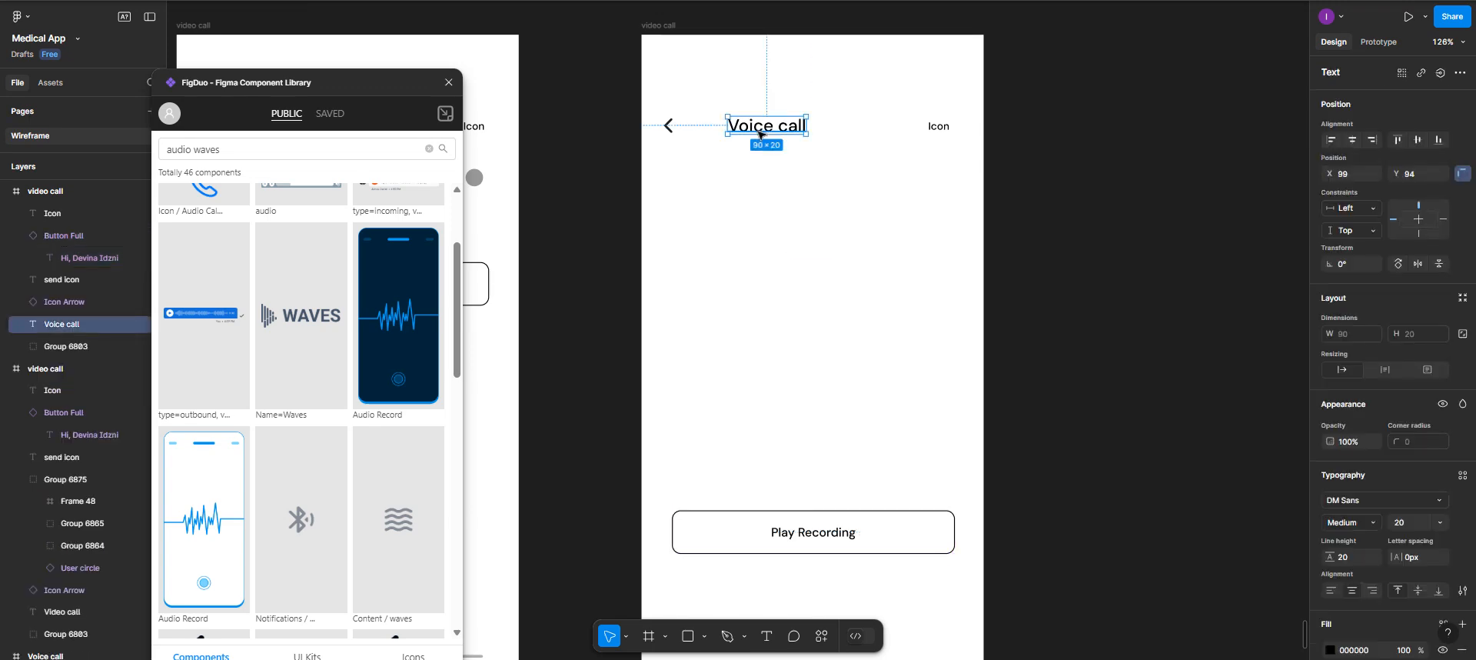
pyautogui.press('Delete')
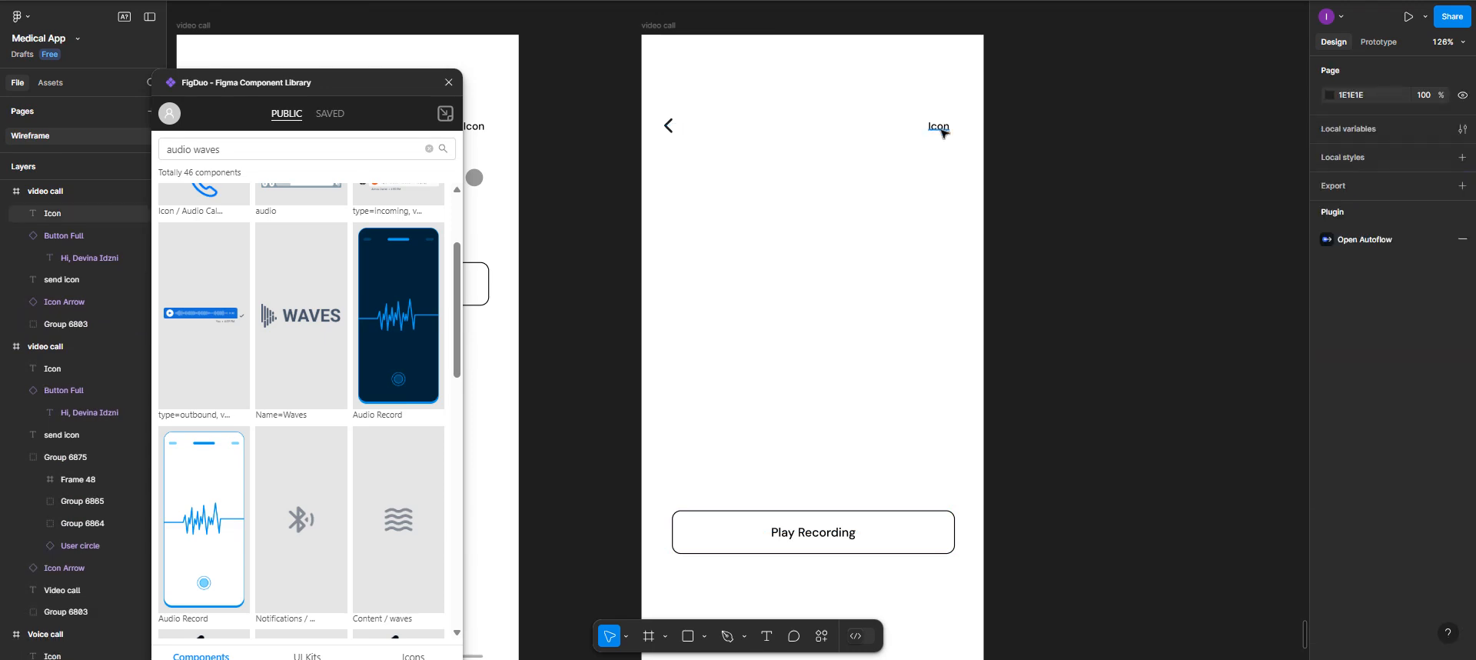
pyautogui.click(941, 129)
pyautogui.press('Delete')
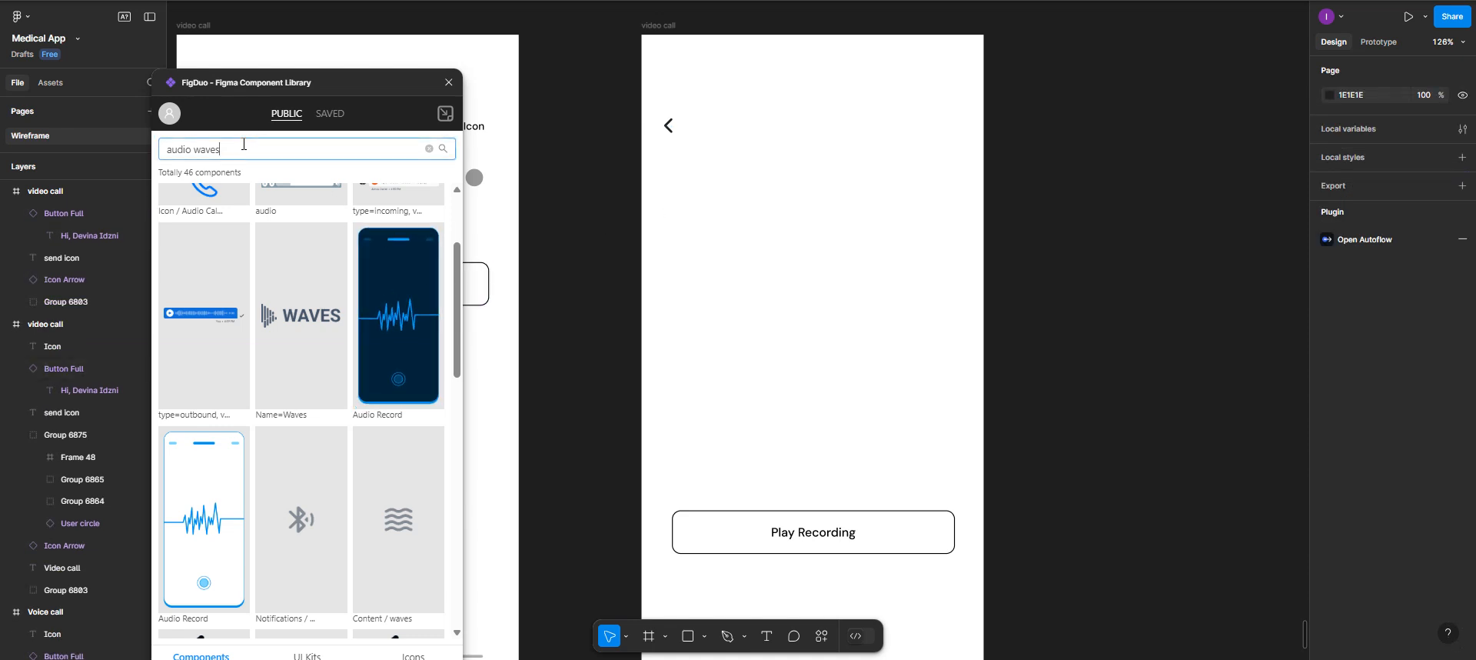
# Search the FigDuo component library for "image" and insert the Icon/ Image component.
pyautogui.moveTo(241, 146); pyautogui.dragTo(150, 146)
pyautogui.write('image')
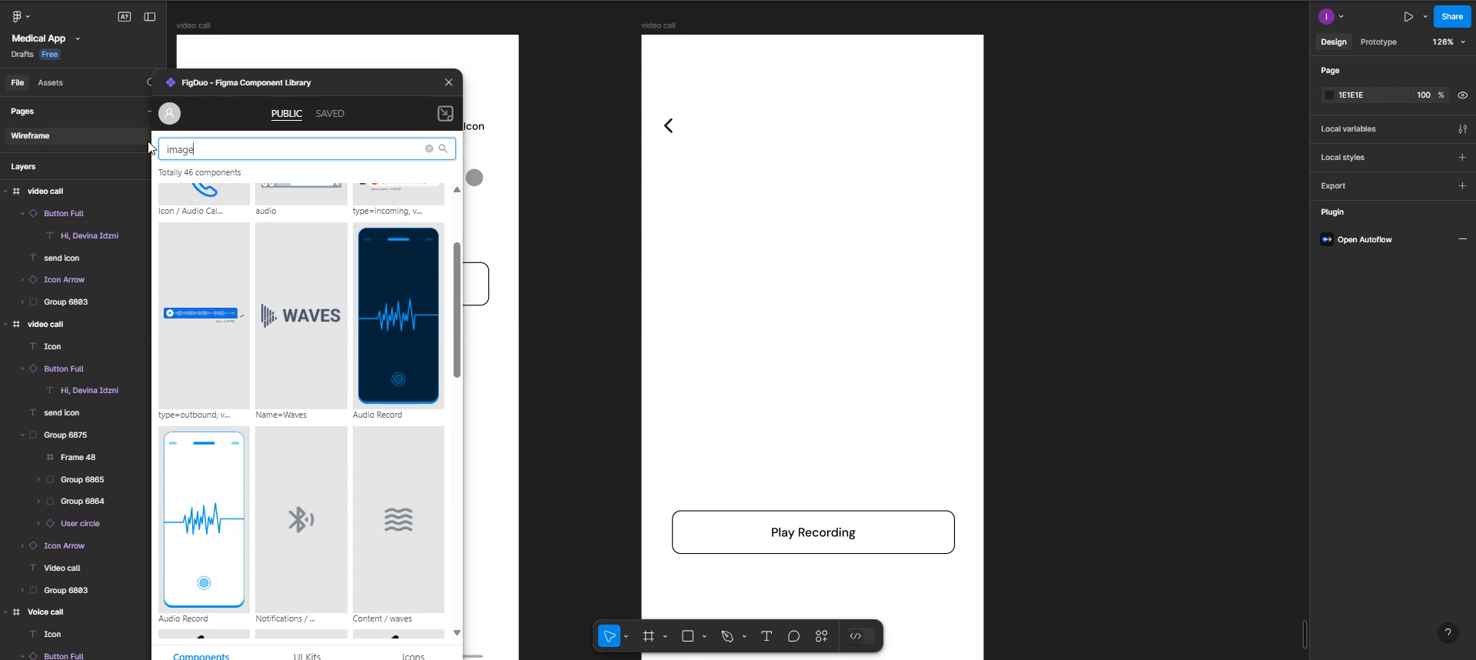
pyautogui.press('Return')
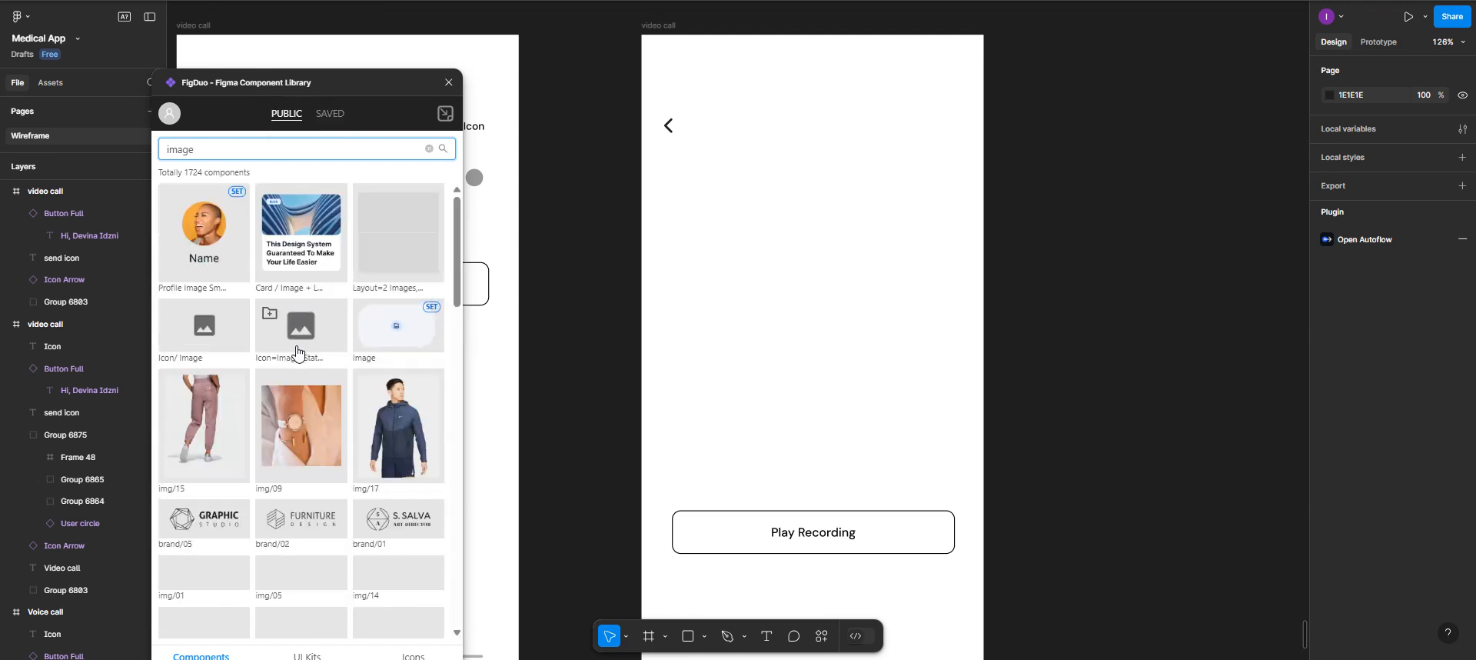
pyautogui.scroll(-5, 313, 382)
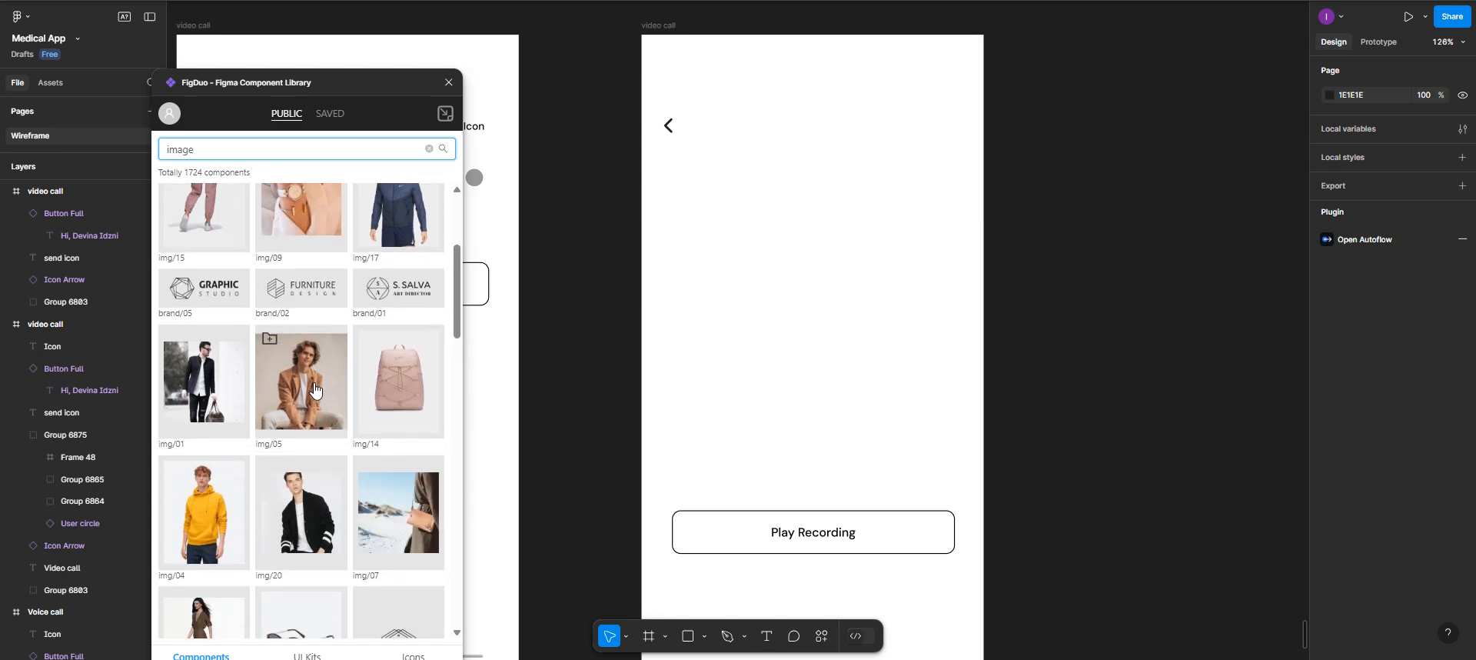
pyautogui.scroll(-2, 314, 389)
pyautogui.scroll(7, 315, 388)
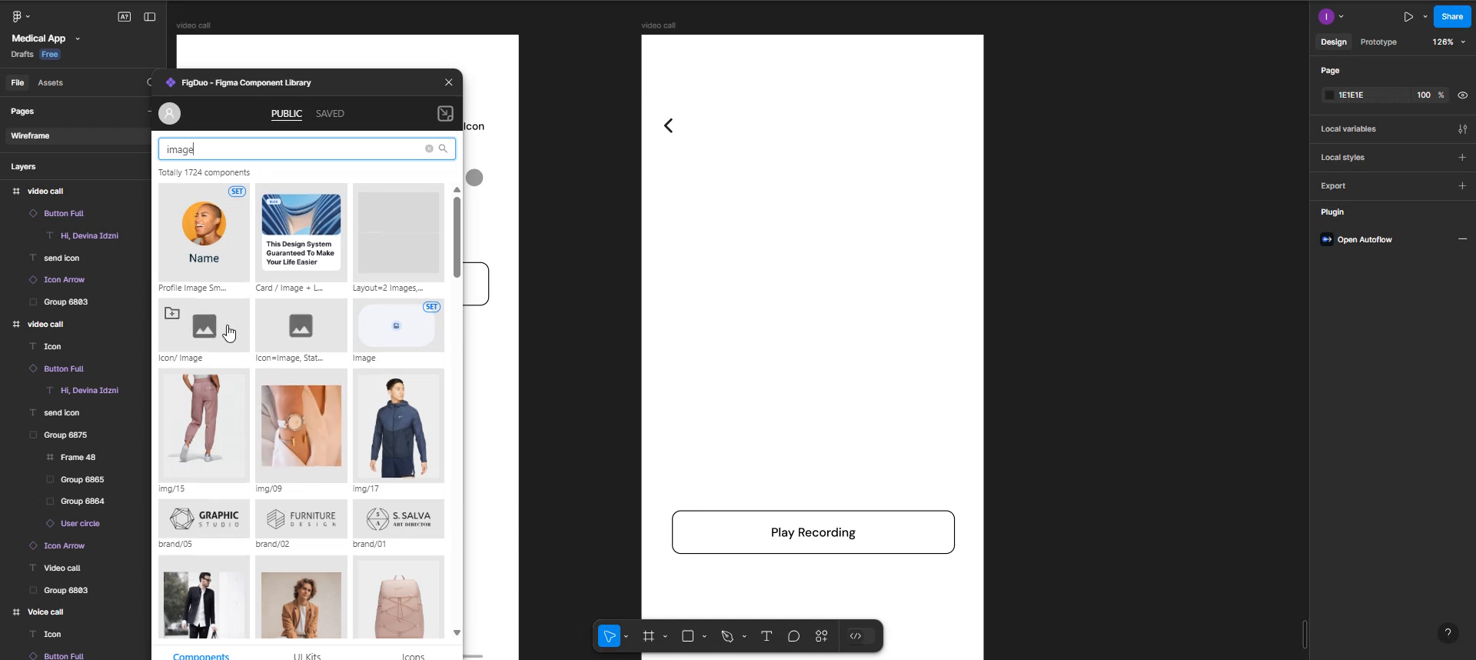
pyautogui.click(222, 333)
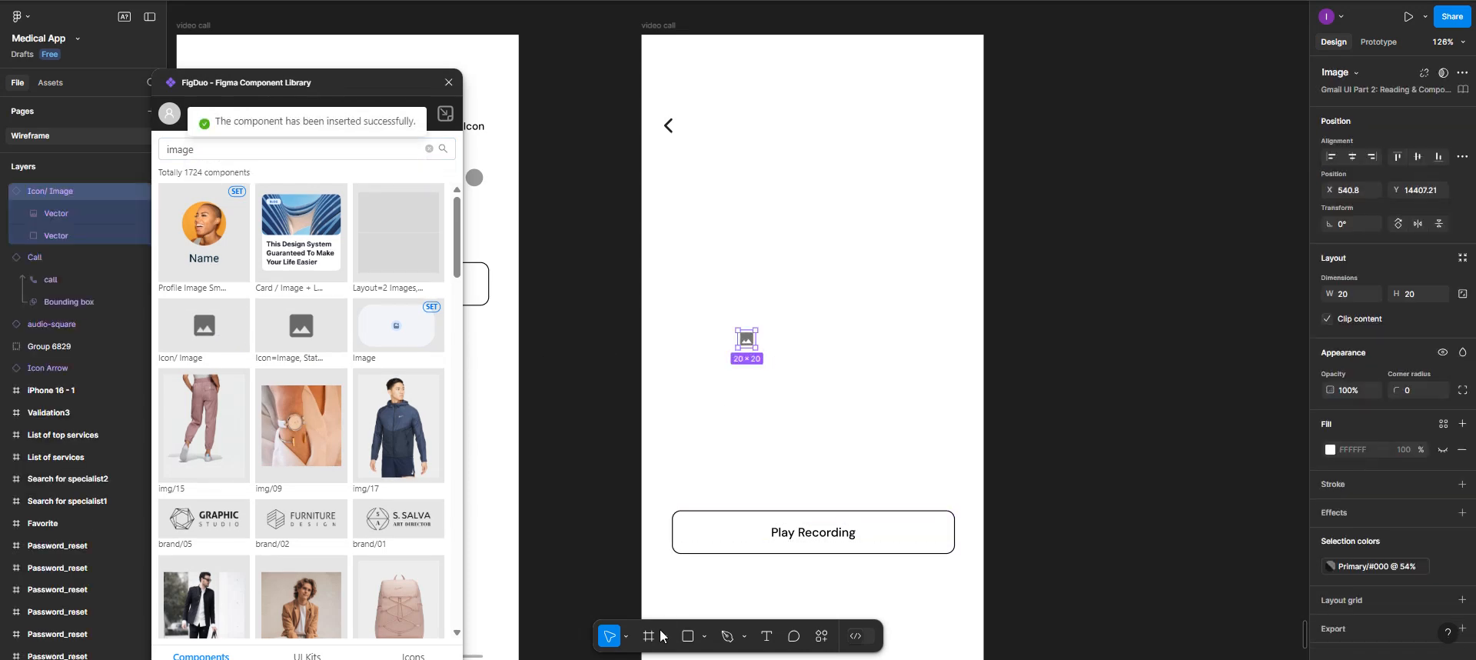
# Enlarge the inserted image icon proportionally with the Scale tool to about 266 × 266.
pyautogui.click(625, 636)
pyautogui.click(630, 603)
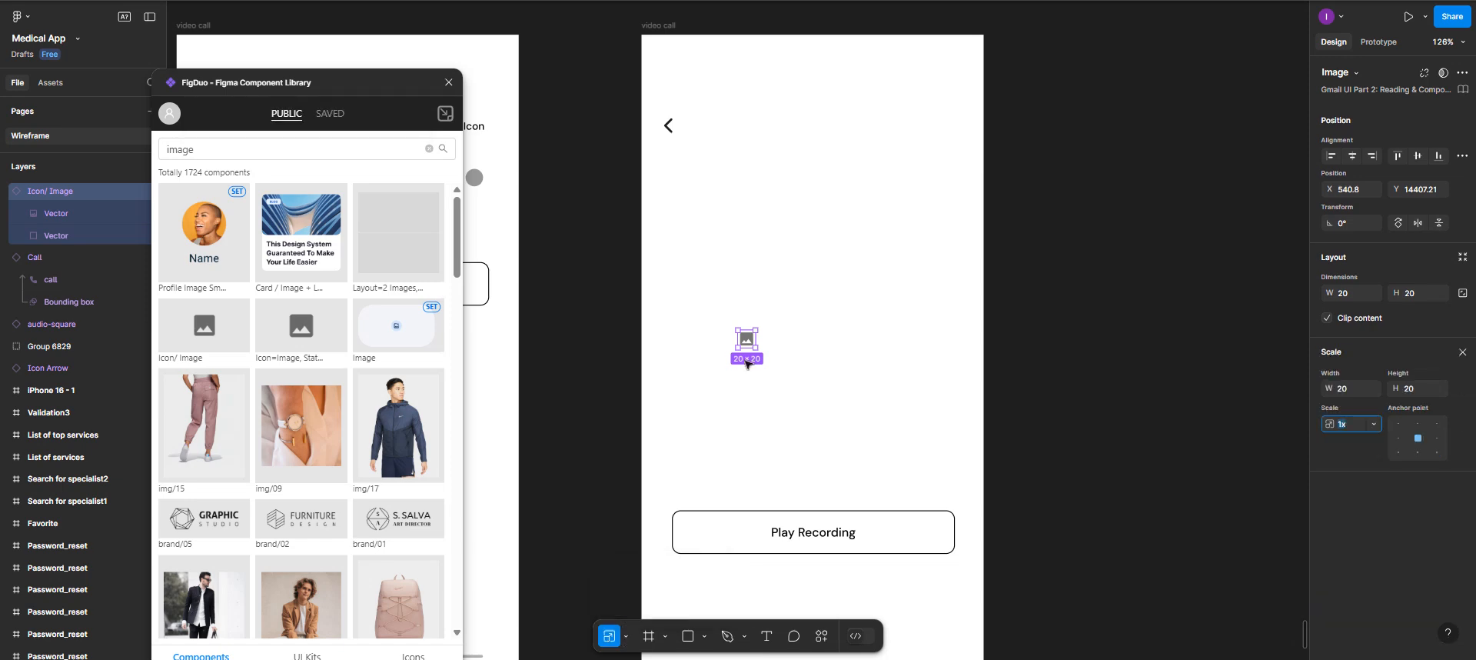
pyautogui.moveTo(757, 349); pyautogui.dragTo(886, 551)
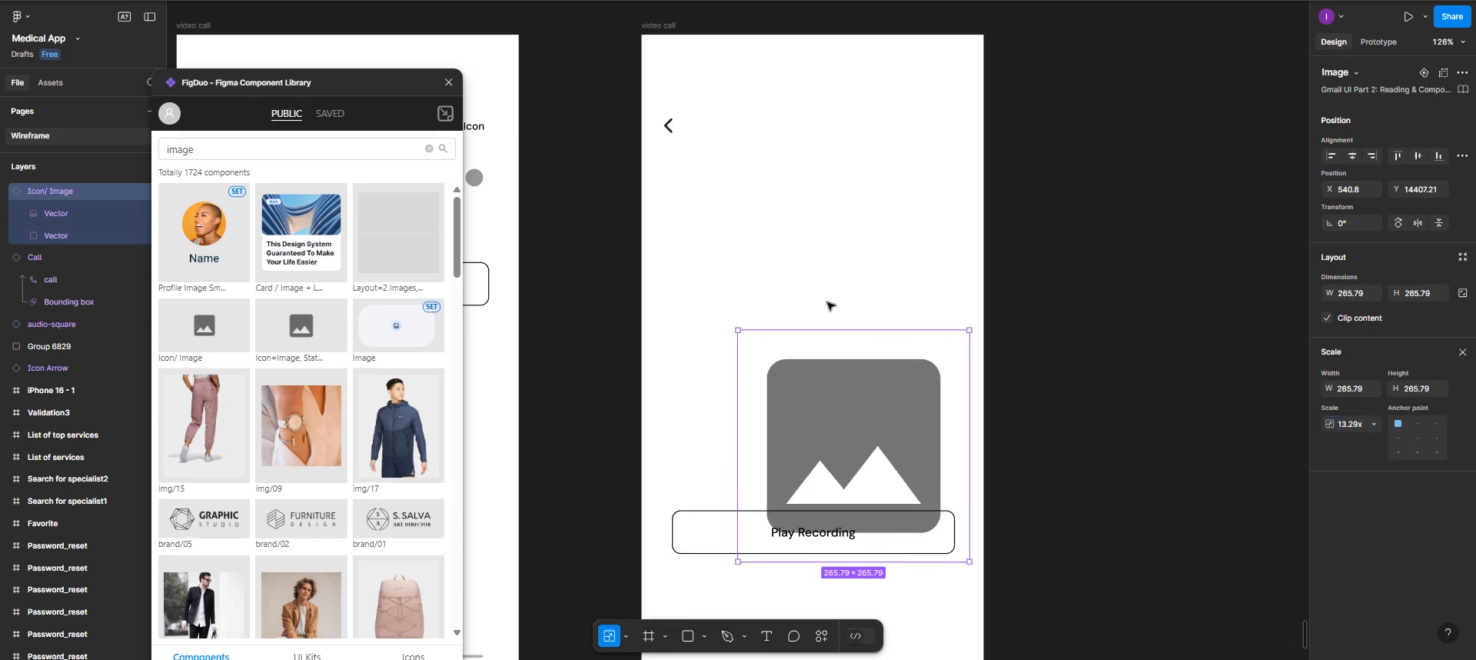
# Scale the image icon to 336 × 336 and place it above the Play Recording button in the second video call frame.
pyautogui.moveTo(830, 306); pyautogui.dragTo(788, 286)
pyautogui.moveTo(688, 339); pyautogui.dragTo(557, 645)
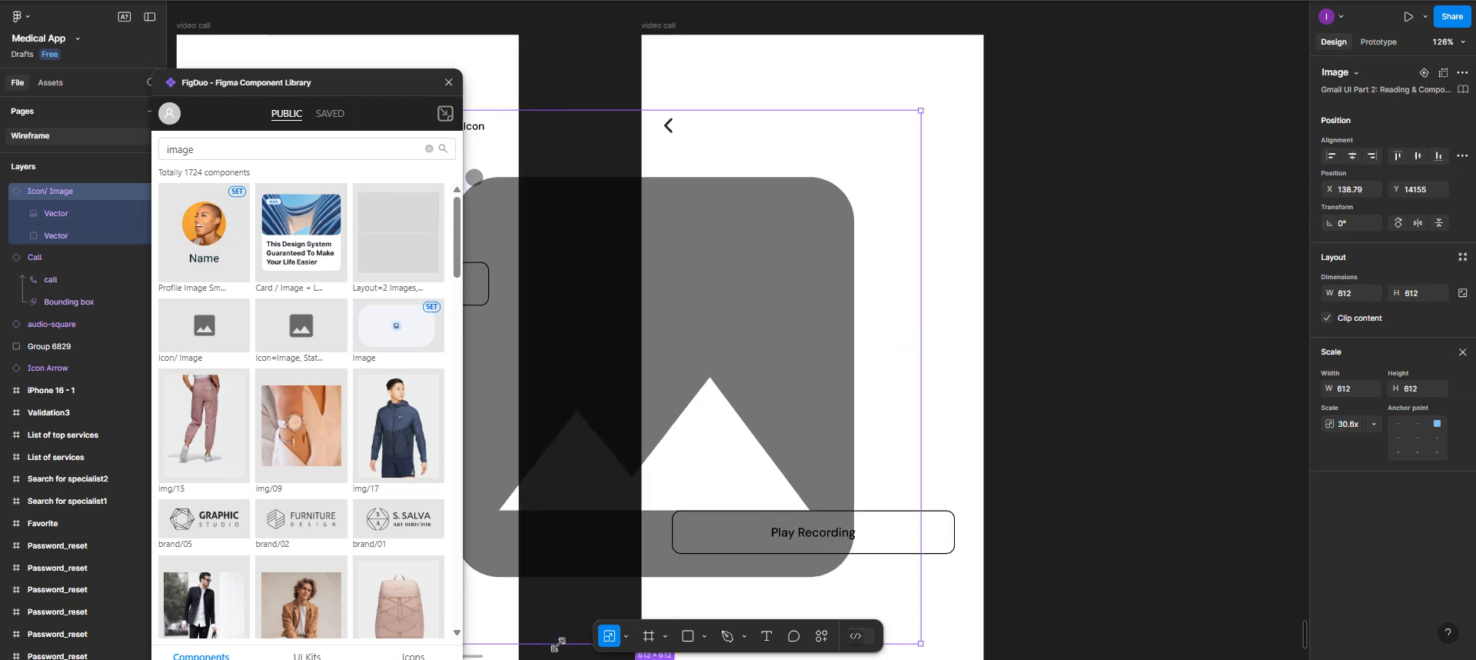
pyautogui.moveTo(769, 643); pyautogui.dragTo(796, 391)
pyautogui.moveTo(724, 295); pyautogui.dragTo(872, 350)
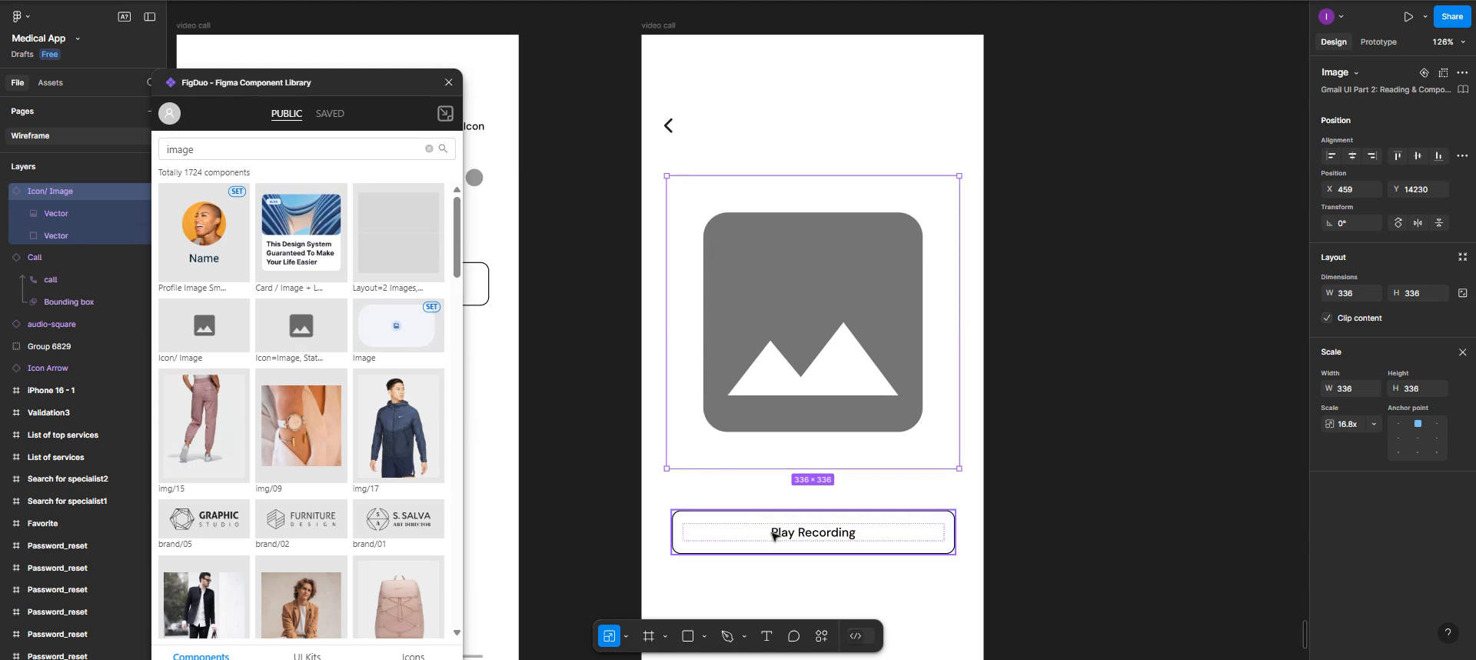
# Copy the Pause and Stop buttons from the second Voice call frame into the second video call frame, placing them at Y 618.
pyautogui.scroll(-5, 765, 529)
pyautogui.scroll(1, 737, 444)
pyautogui.hscroll(-3, 736, 445)
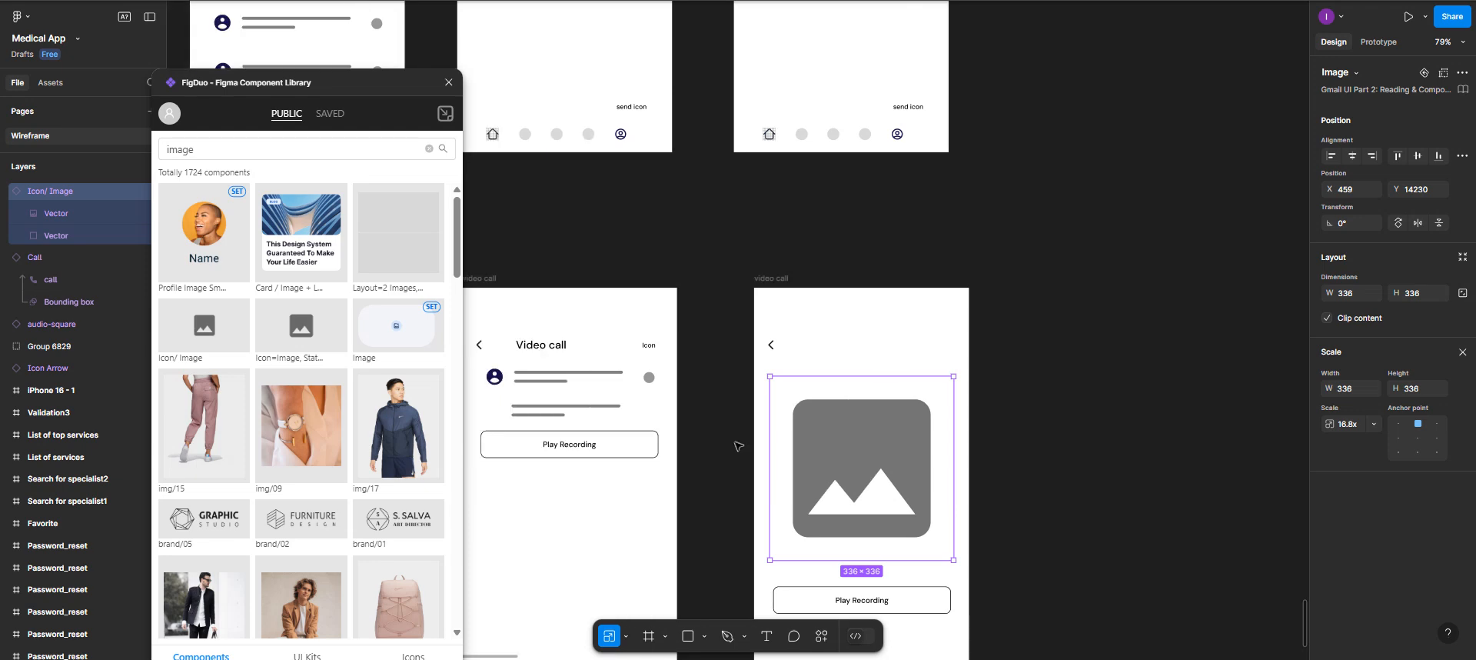
pyautogui.scroll(3, 737, 444)
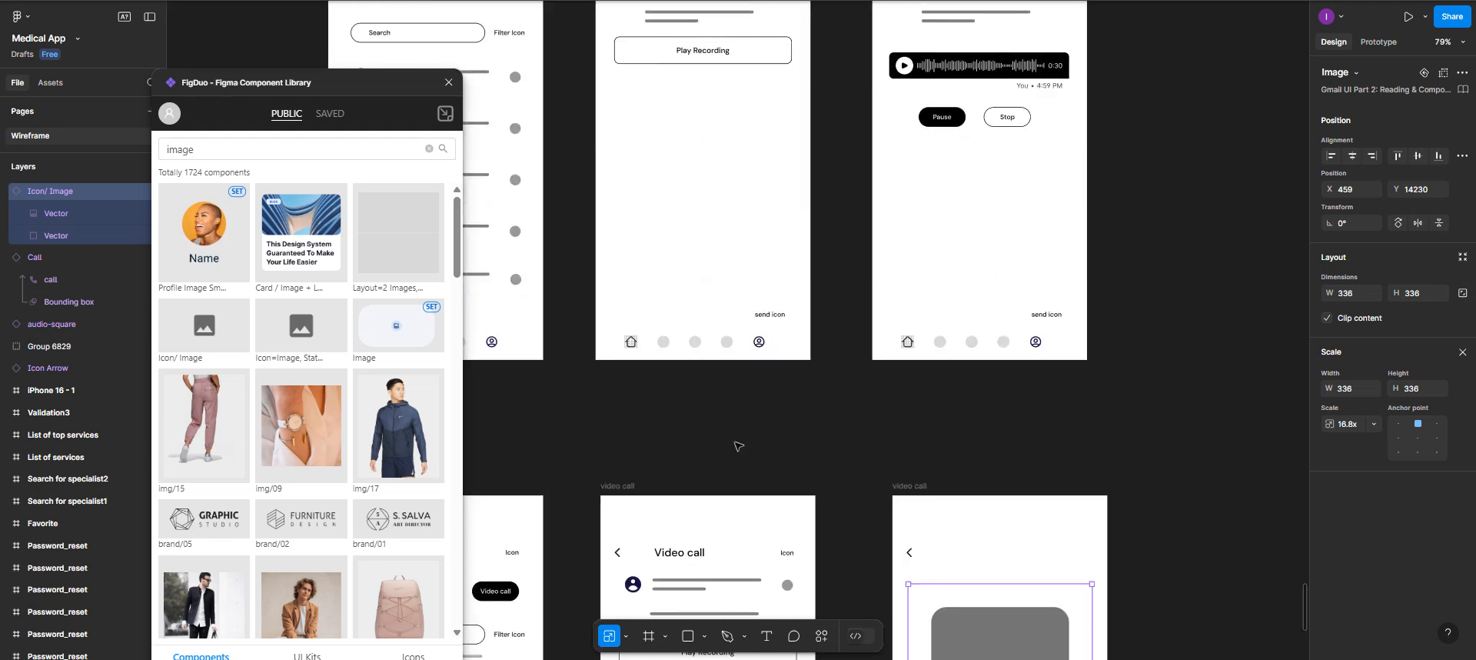
pyautogui.click(940, 122)
pyautogui.keyDown('shift'); pyautogui.click(1004, 121); pyautogui.keyUp('shift')
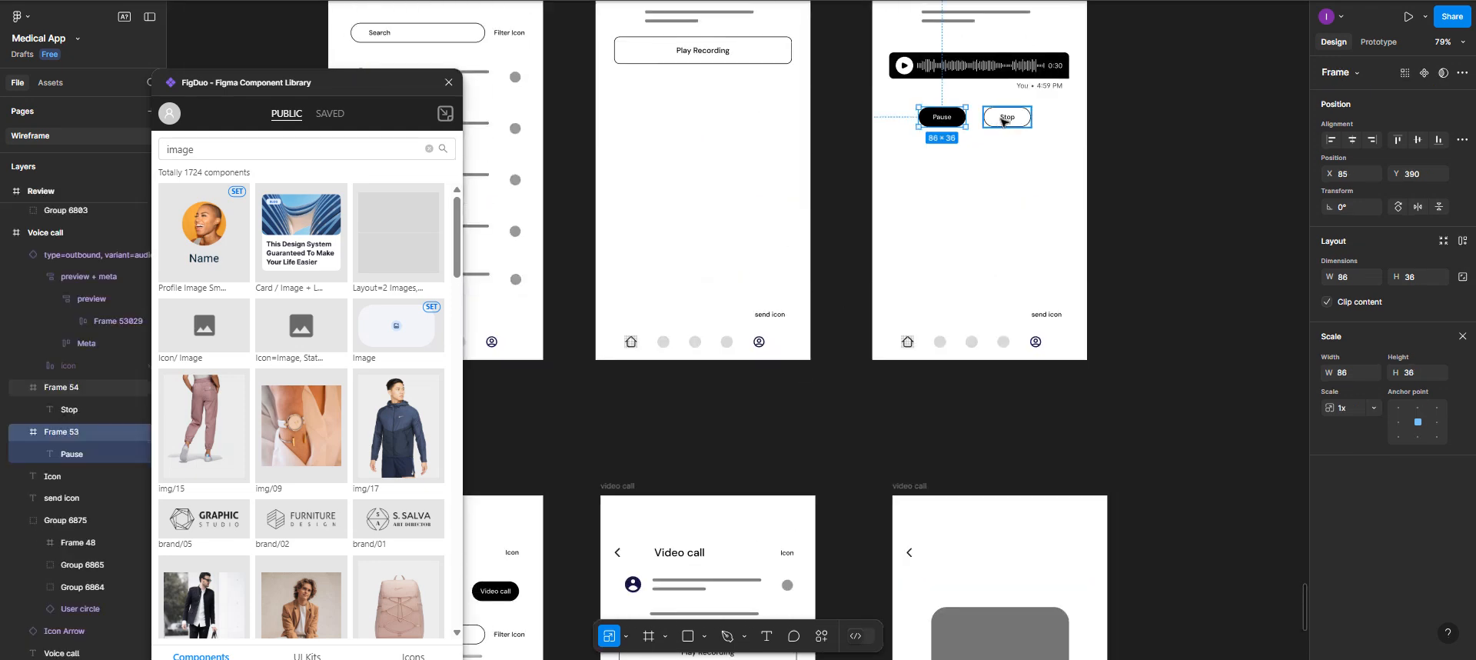
pyautogui.scroll(-1, 1004, 121)
pyautogui.scroll(-1, 1000, 102)
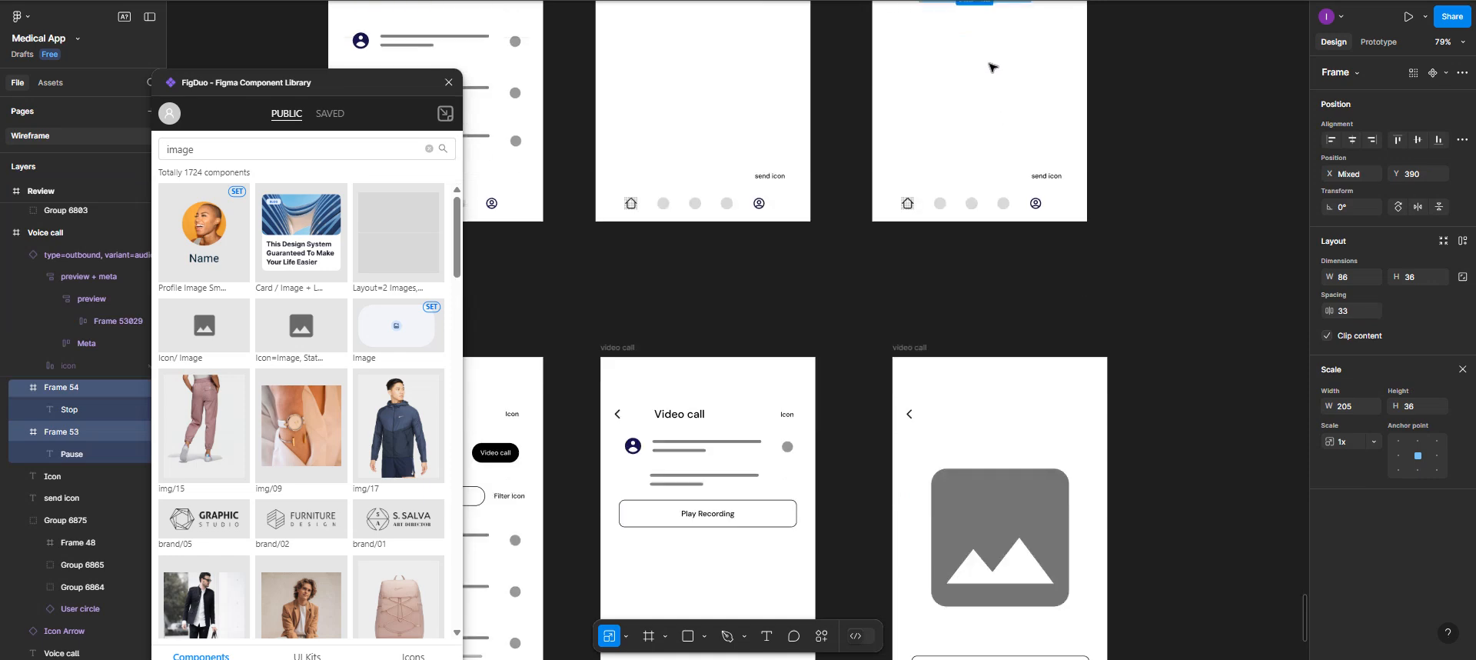
pyautogui.scroll(1, 992, 82)
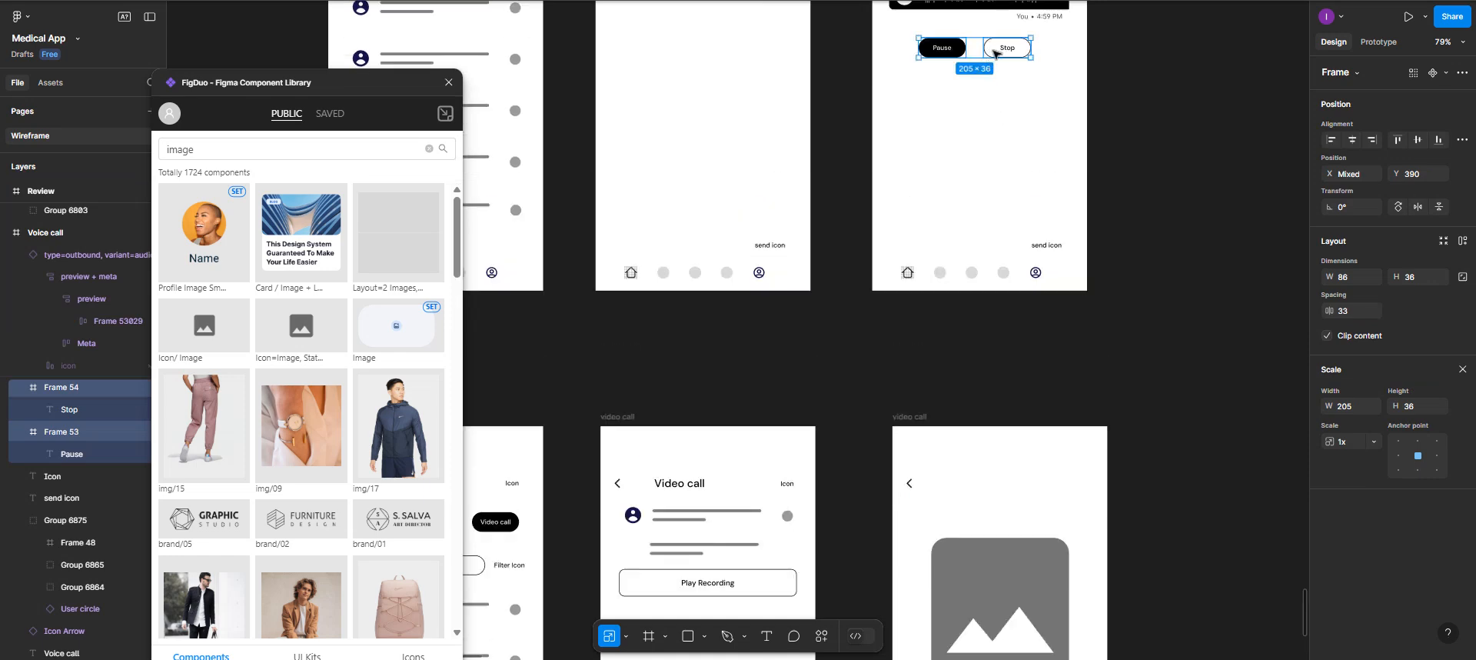
pyautogui.moveTo(965, 443); pyautogui.dragTo(1022, 604)
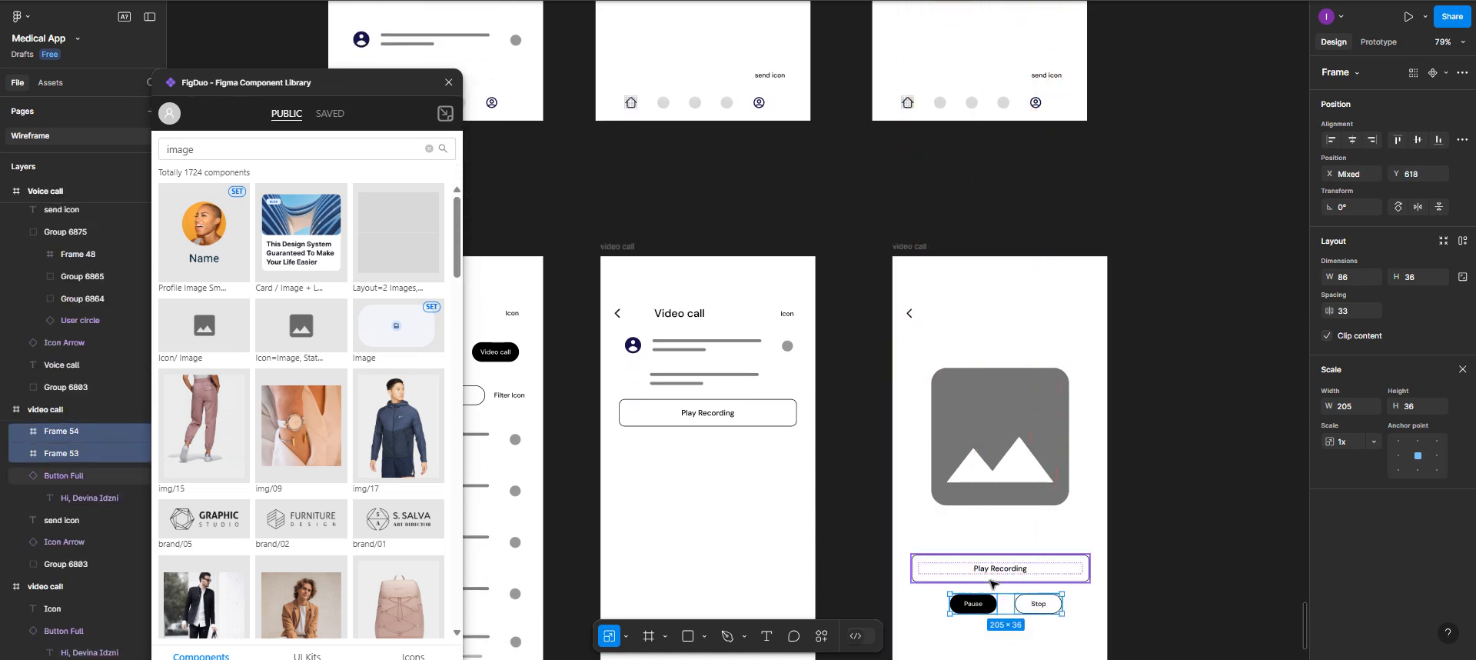
# Delete the Play Recording button from the second video call frame.
pyautogui.click(992, 577)
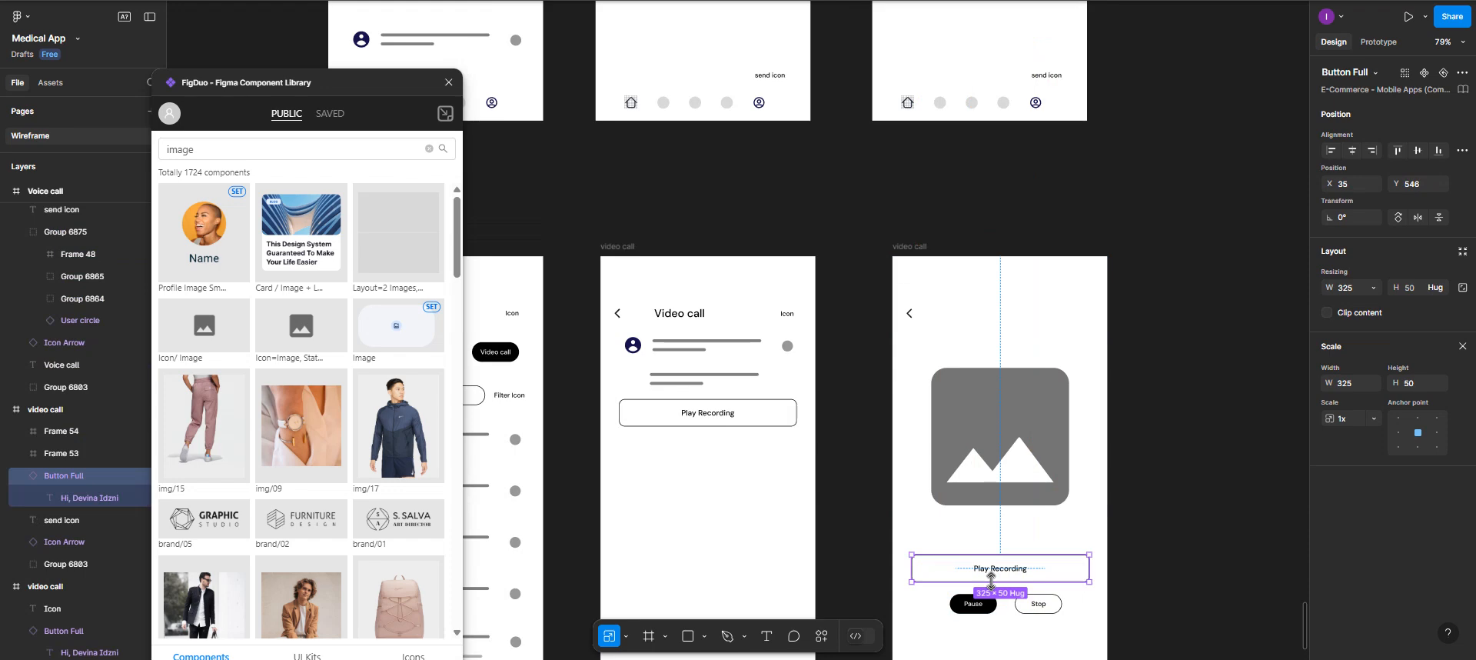
pyautogui.press('Delete')
pyautogui.scroll(-2, 977, 539)
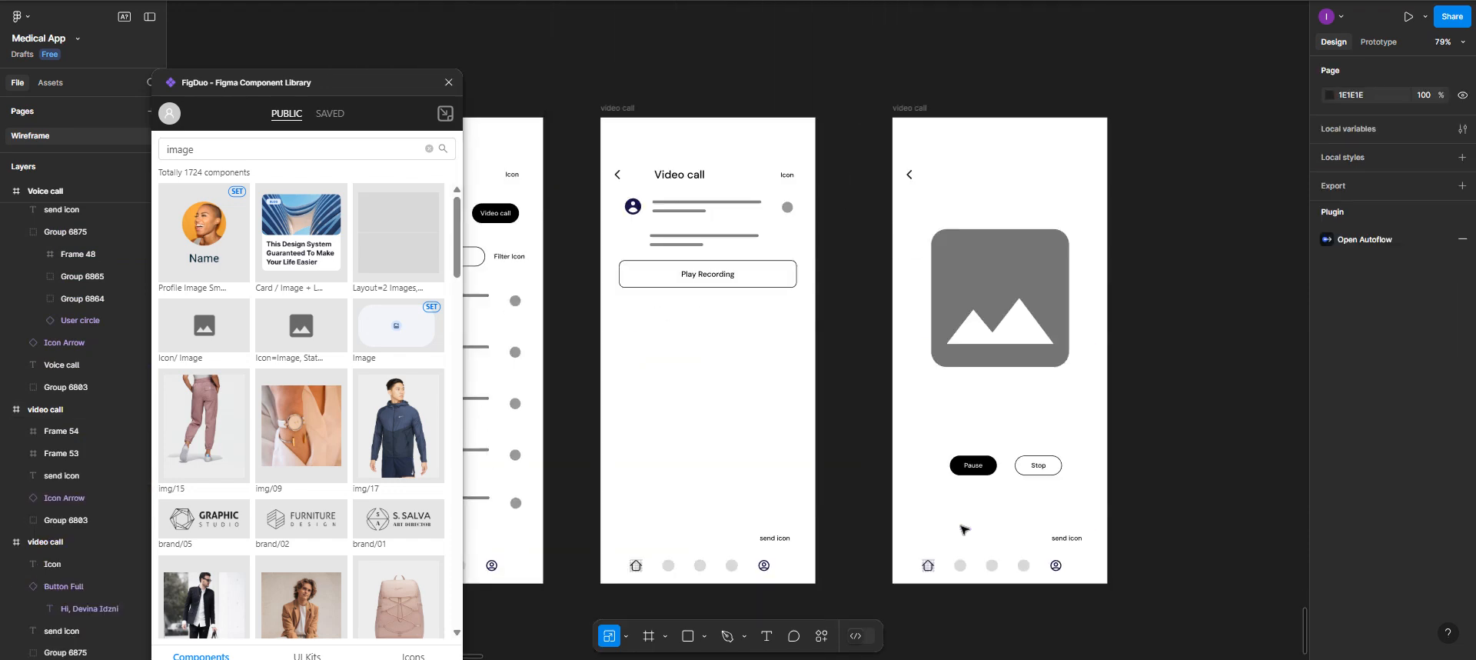
# Copy the contact group from the first video call frame to below the image in the second one, at Y 495, and ungroup it.
pyautogui.scroll(-2, 964, 529)
pyautogui.hscroll(3, 953, 508)
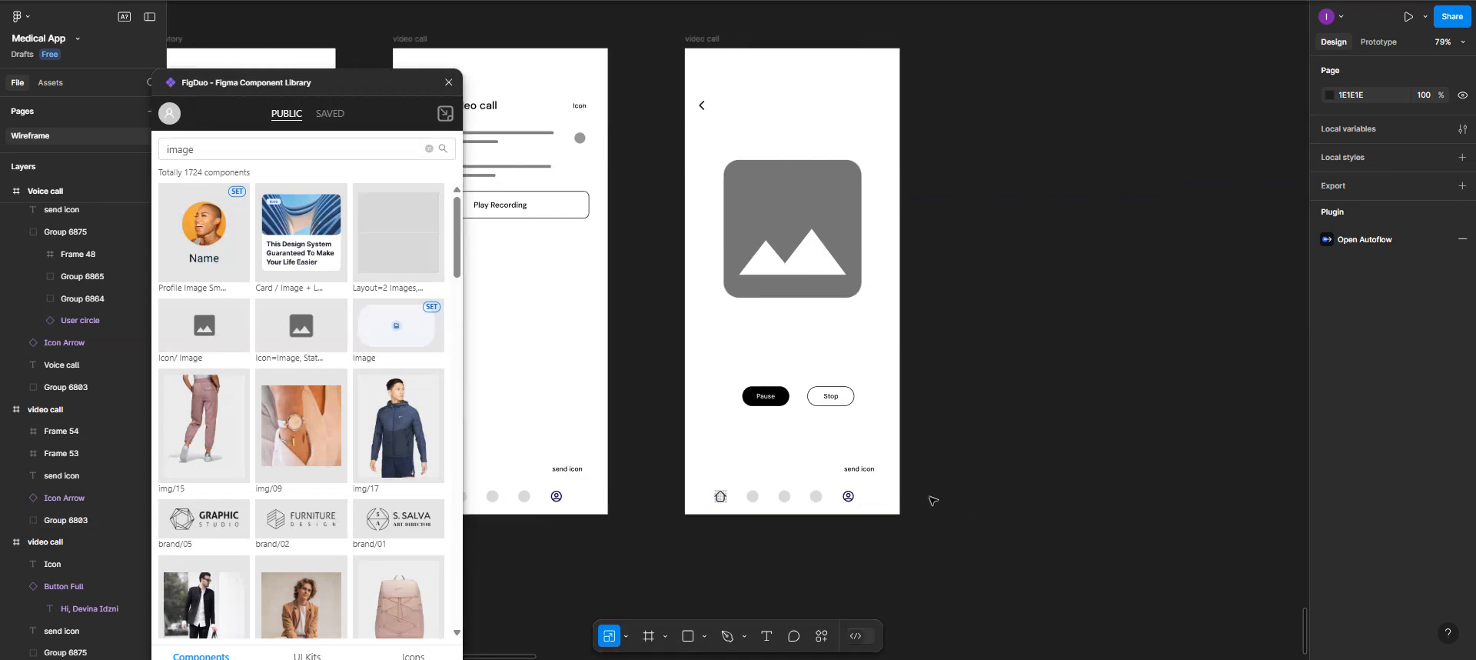
pyautogui.scroll(2, 899, 484)
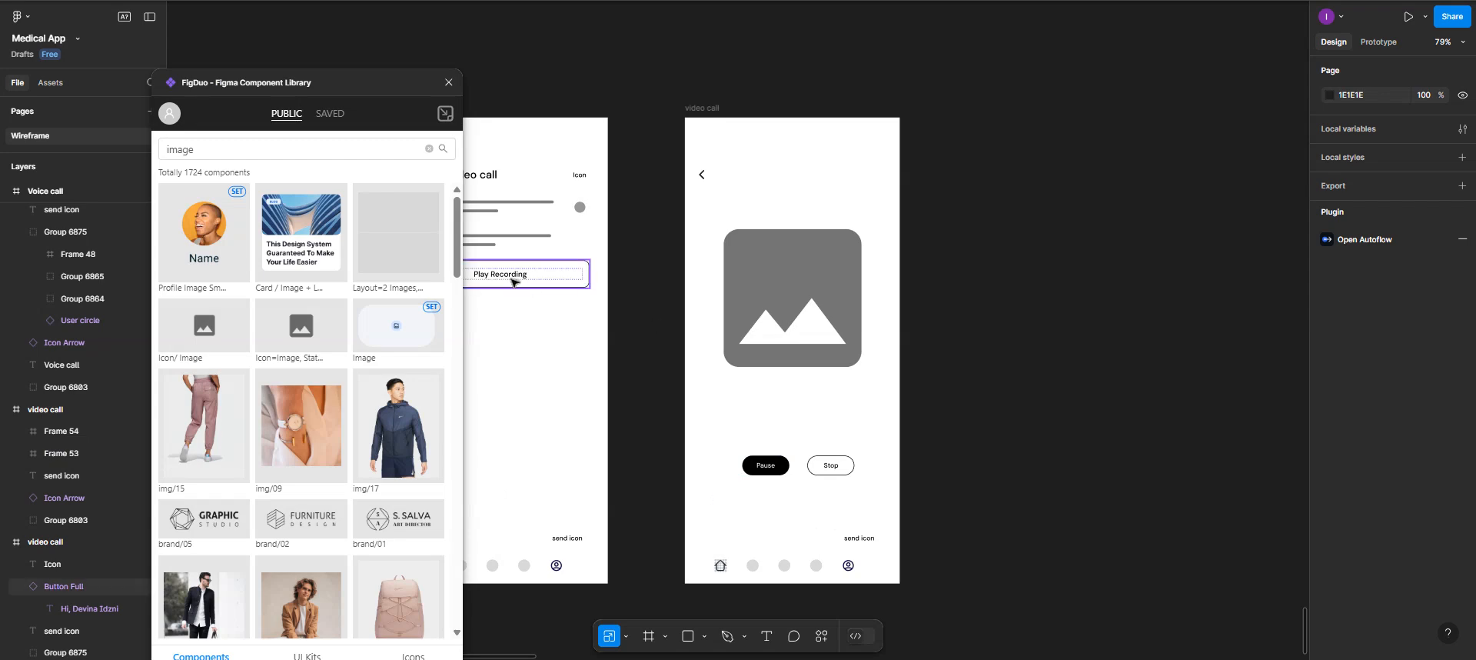
pyautogui.click(490, 241)
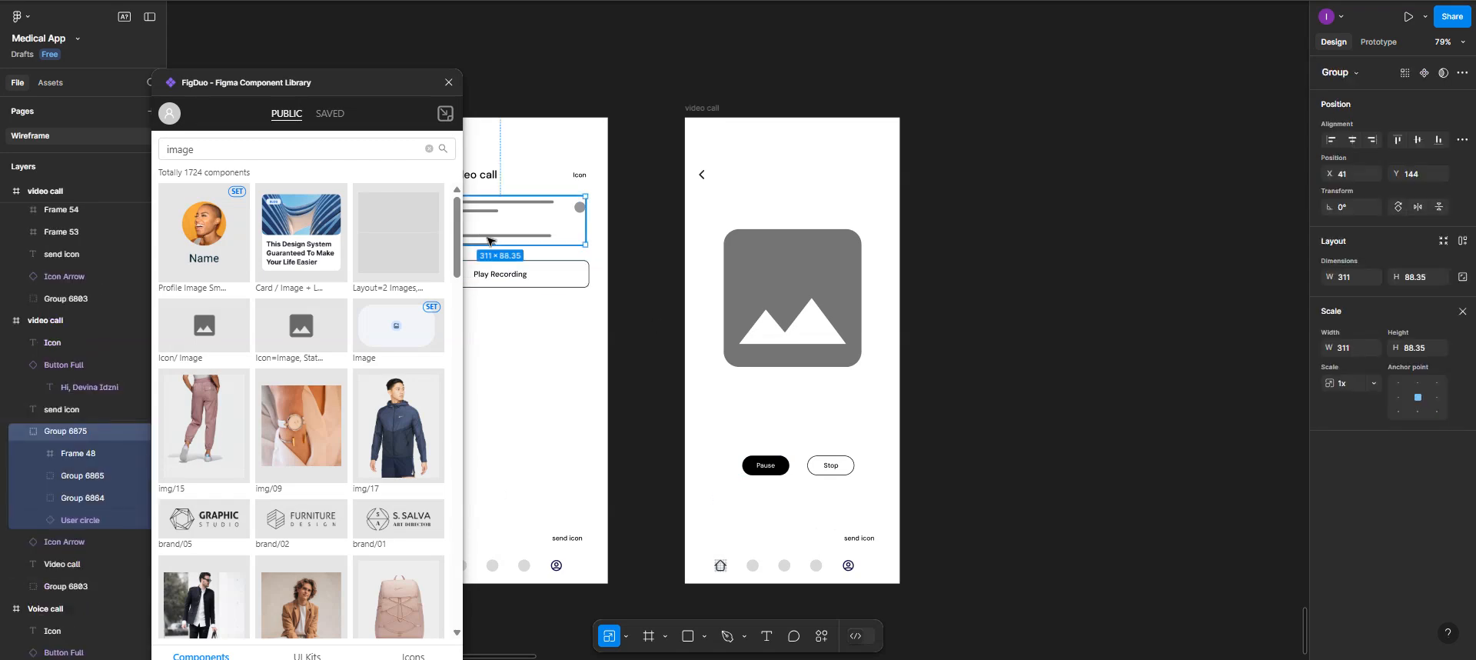
pyautogui.moveTo(489, 241); pyautogui.dragTo(782, 428)
pyautogui.rightClick(787, 413)
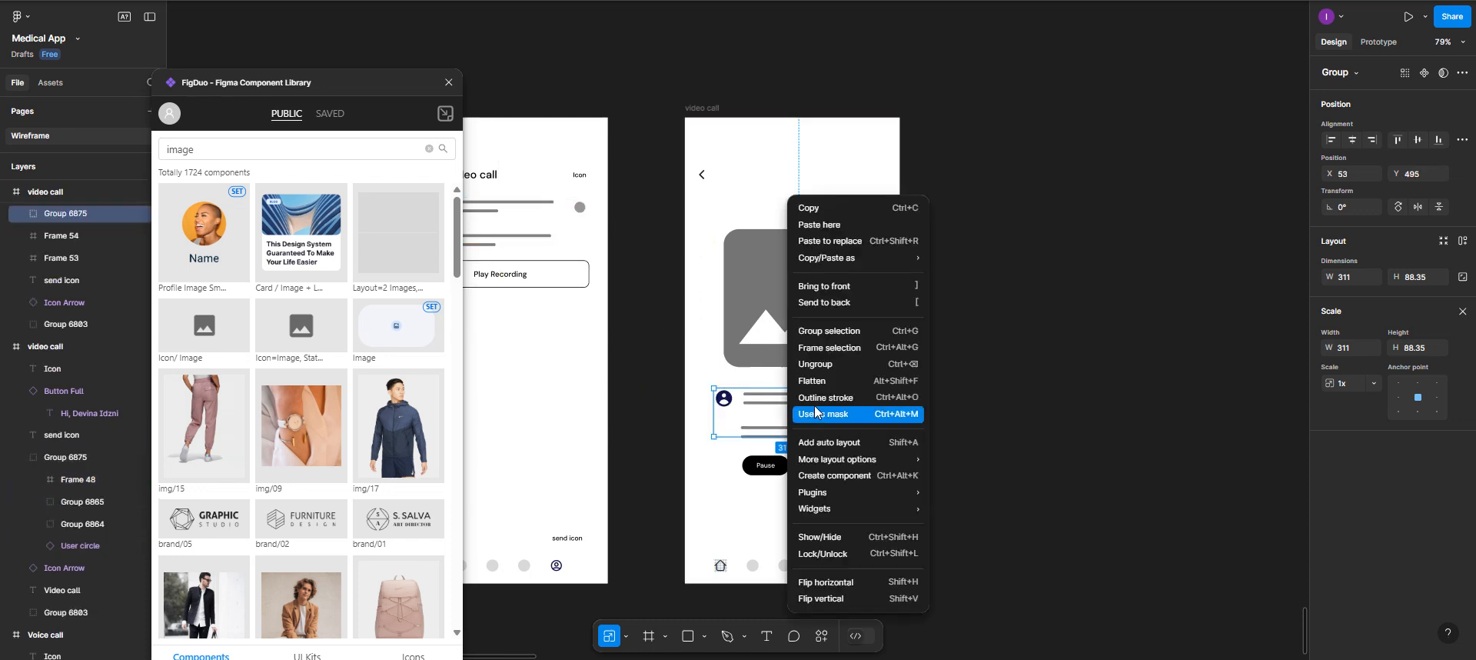
pyautogui.click(815, 364)
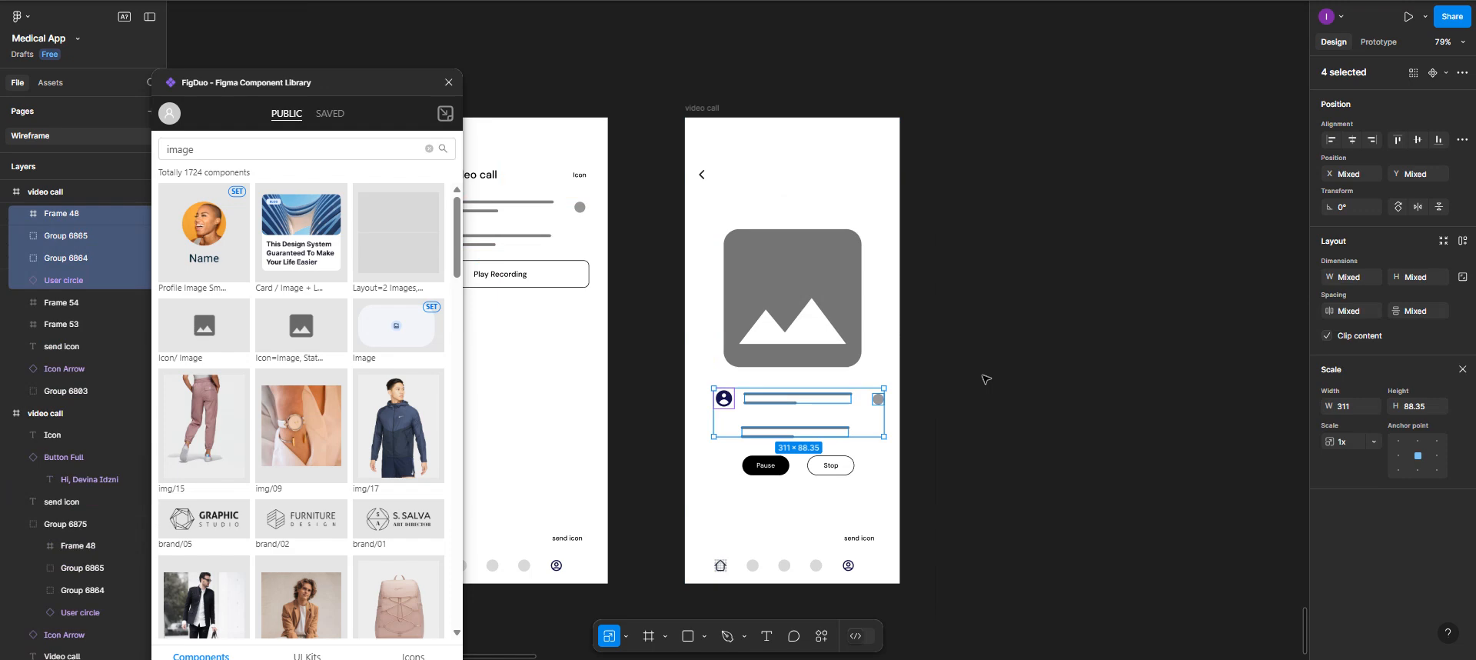
# Delete the user circle, the grey dot and the upper pair of placeholder lines from the ungrouped contact copy.
pyautogui.click(742, 406)
pyautogui.click(724, 399)
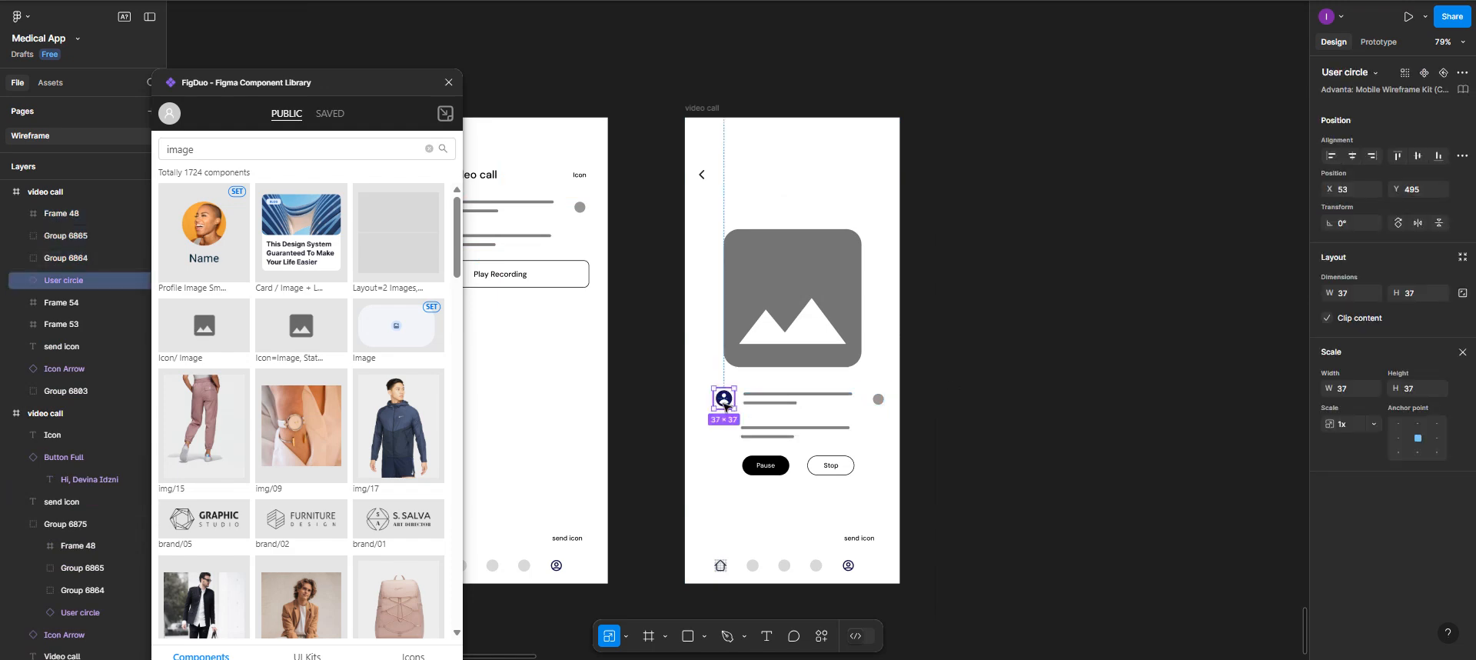
pyautogui.press('Delete')
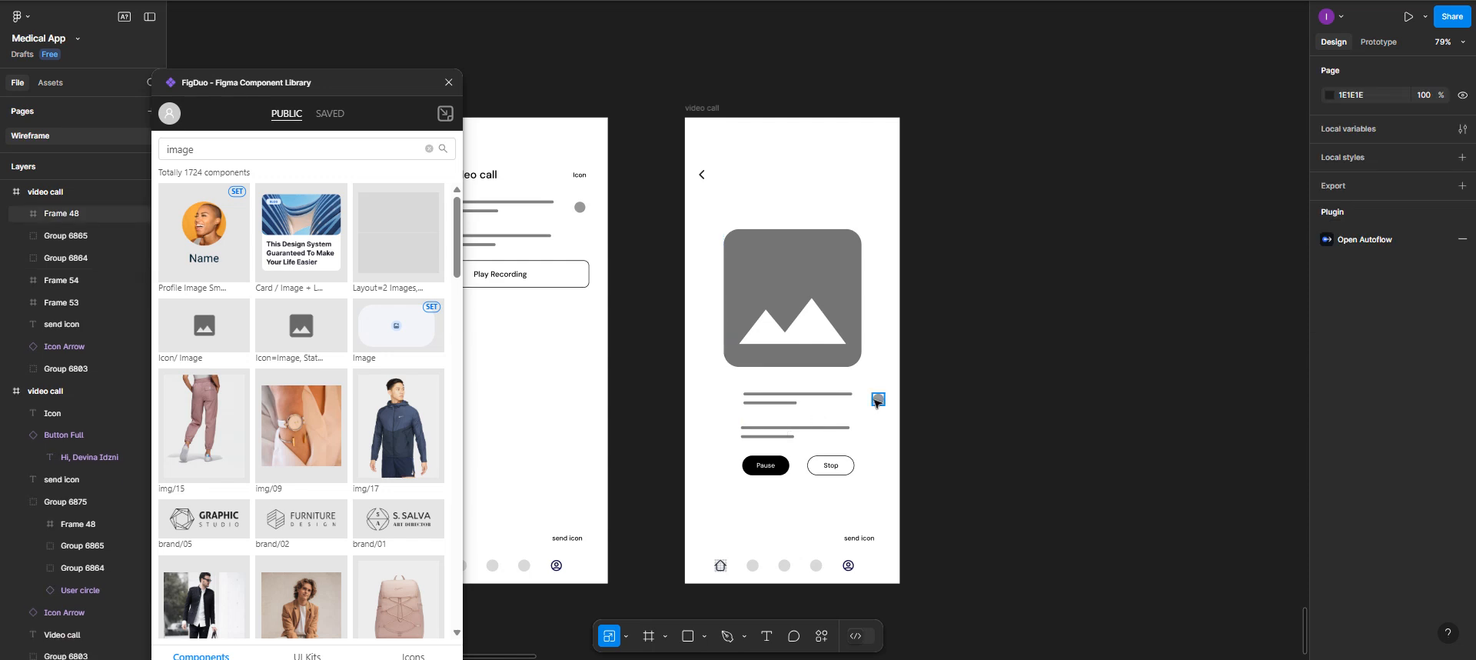
pyautogui.click(877, 399)
pyautogui.press('Delete')
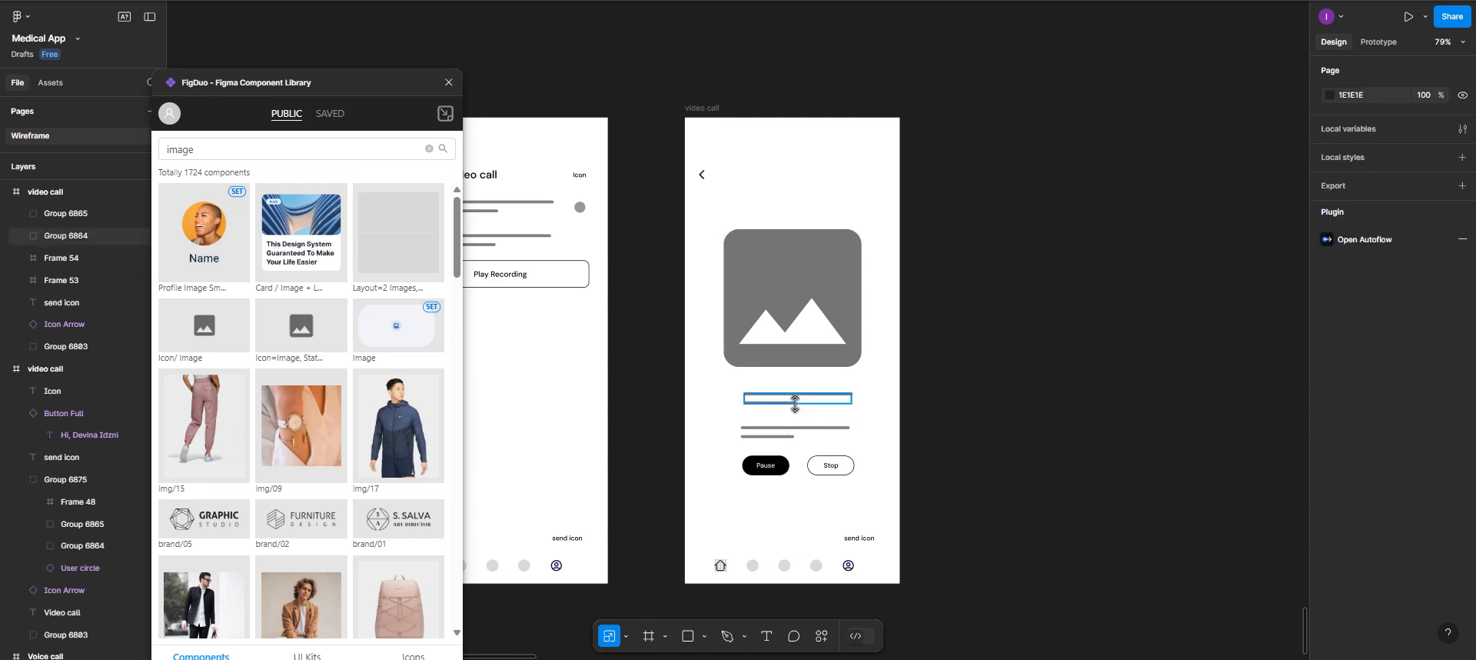
pyautogui.click(796, 406)
pyautogui.press('Delete')
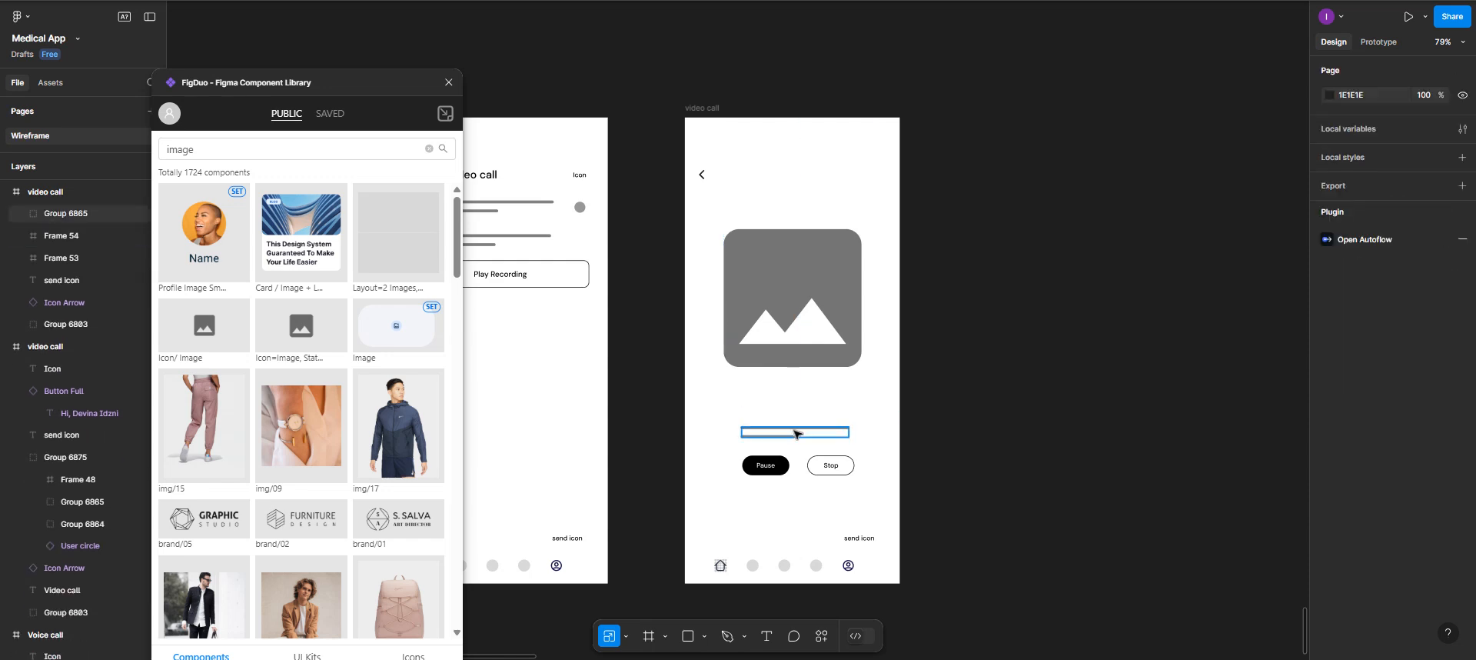
# Ungroup the remaining pair of placeholder lines, centre them horizontally on each other and move them up toward the image.
pyautogui.rightClick(796, 433)
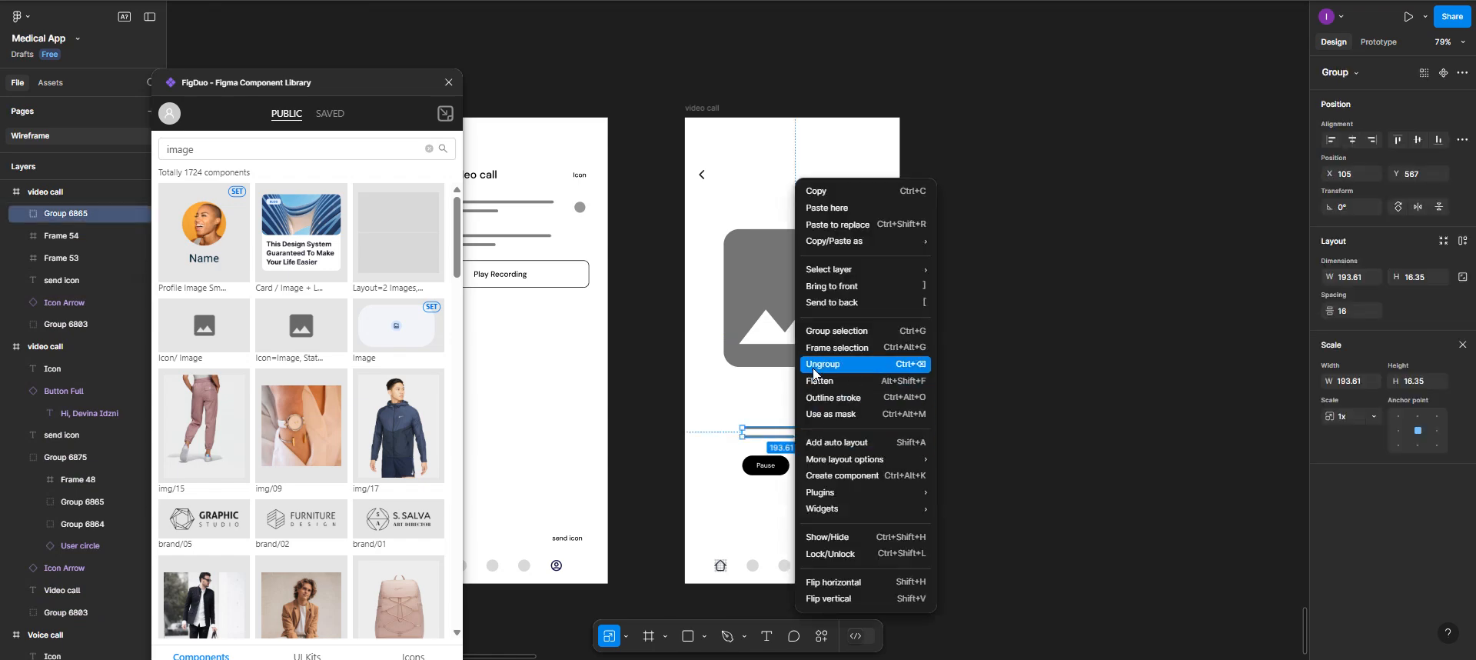
pyautogui.hotkey('ctrl', 'BackSpace')
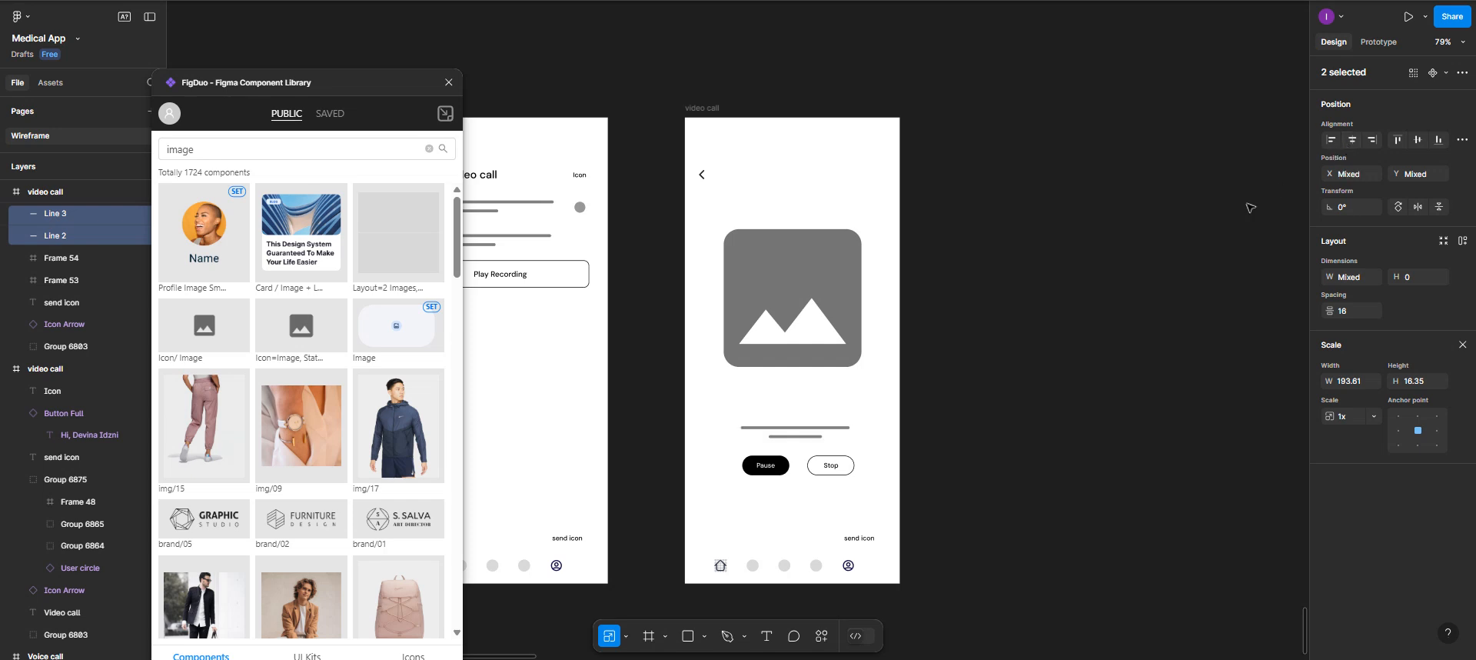
pyautogui.moveTo(800, 429); pyautogui.dragTo(800, 409)
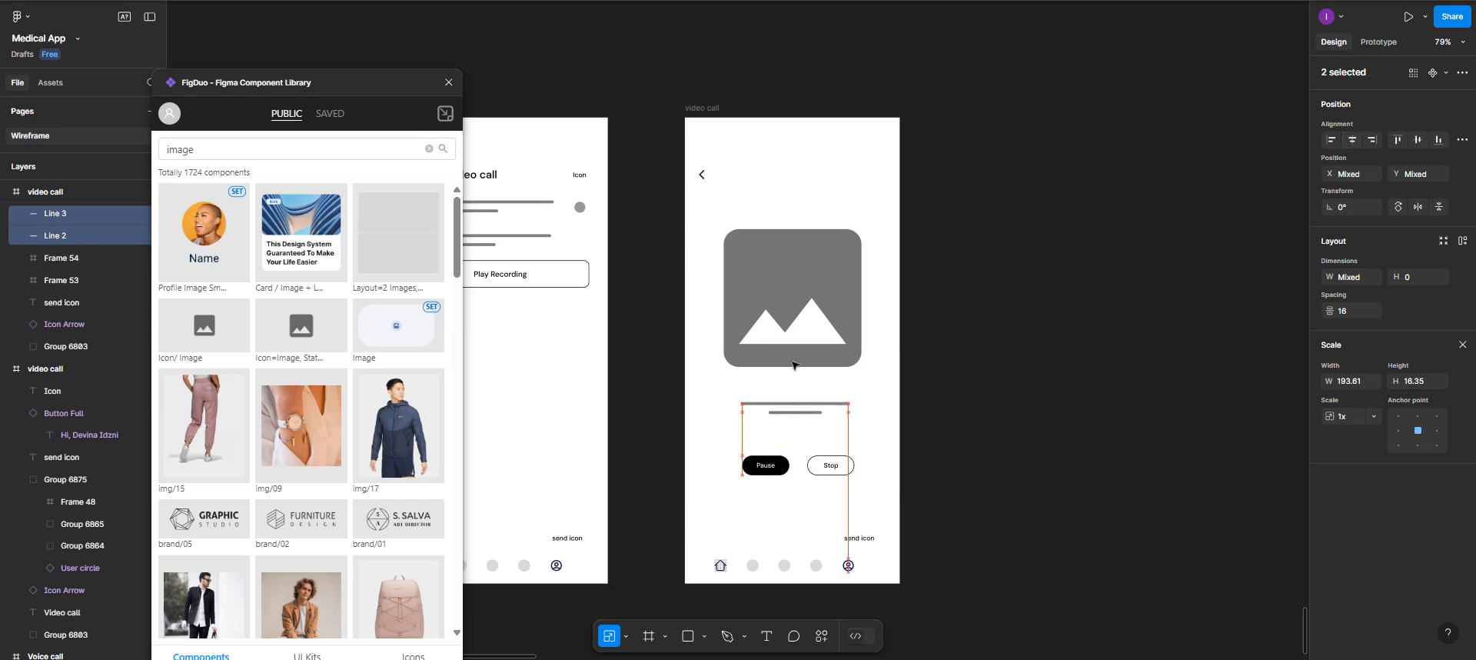
# Move the image icon down to Y 14259 and delete the send icon label from the second video call frame.
pyautogui.moveTo(788, 353); pyautogui.dragTo(789, 369)
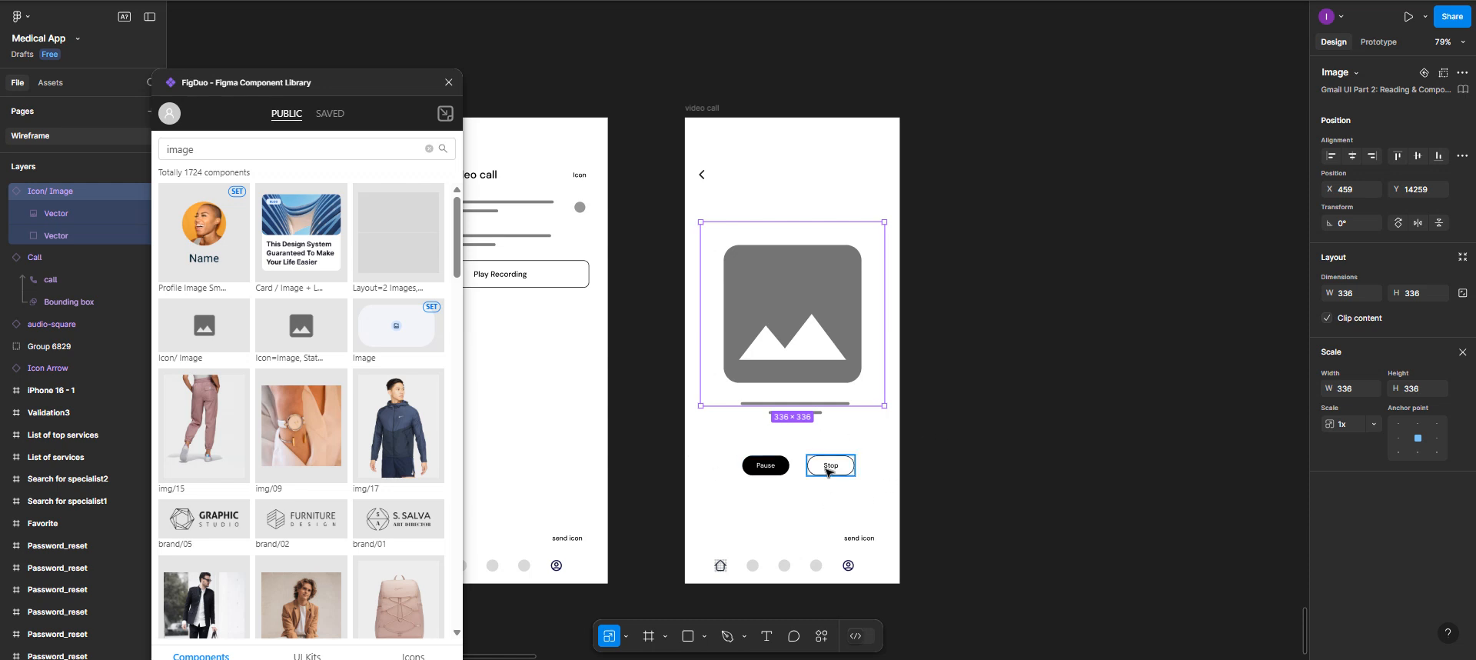
pyautogui.click(874, 540)
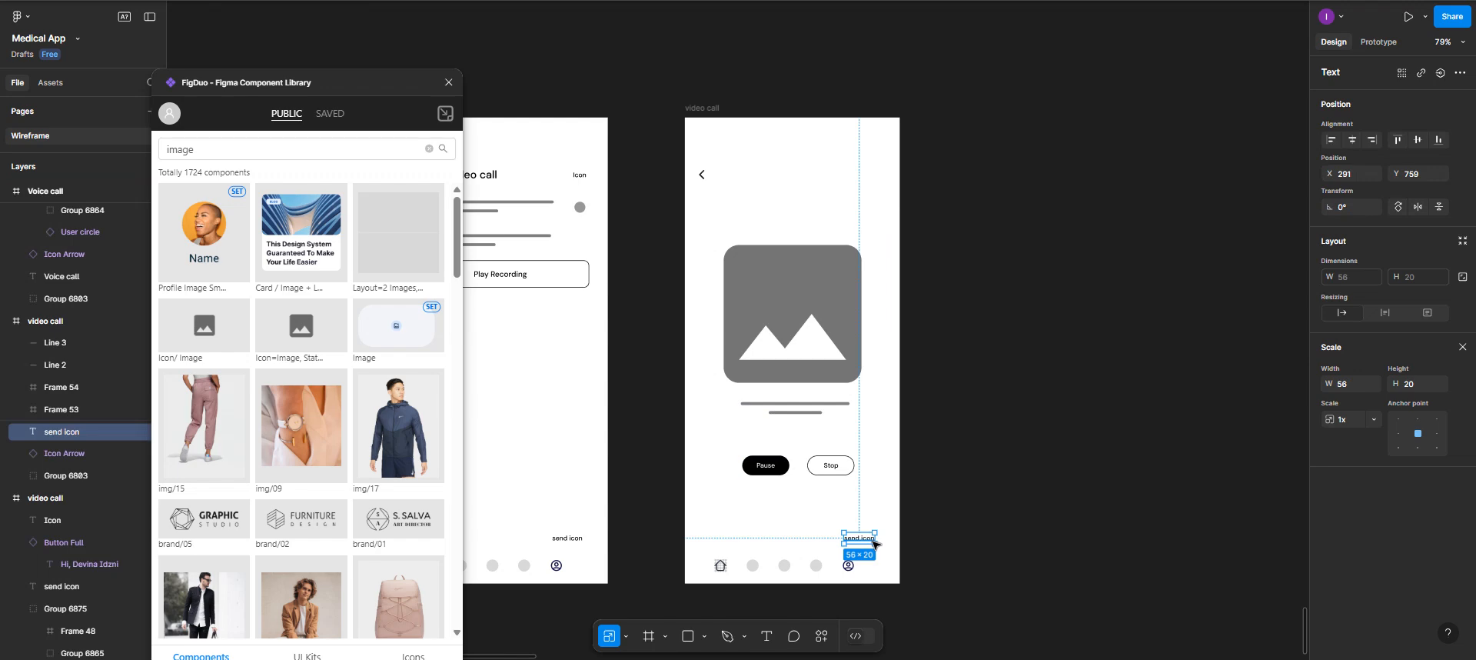
pyautogui.press('Delete')
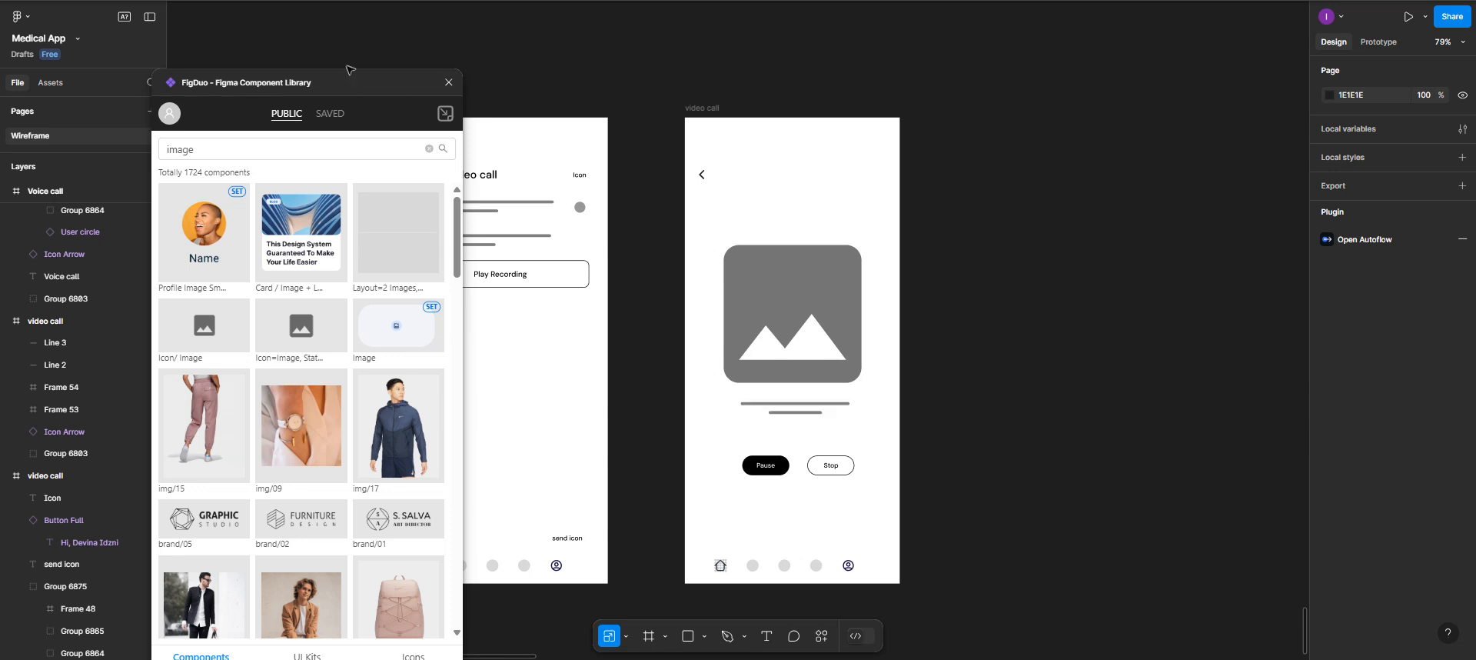
# Close the component library and shift the second video call frame left to line up with the Voice call frame above it.
pyautogui.click(446, 83)
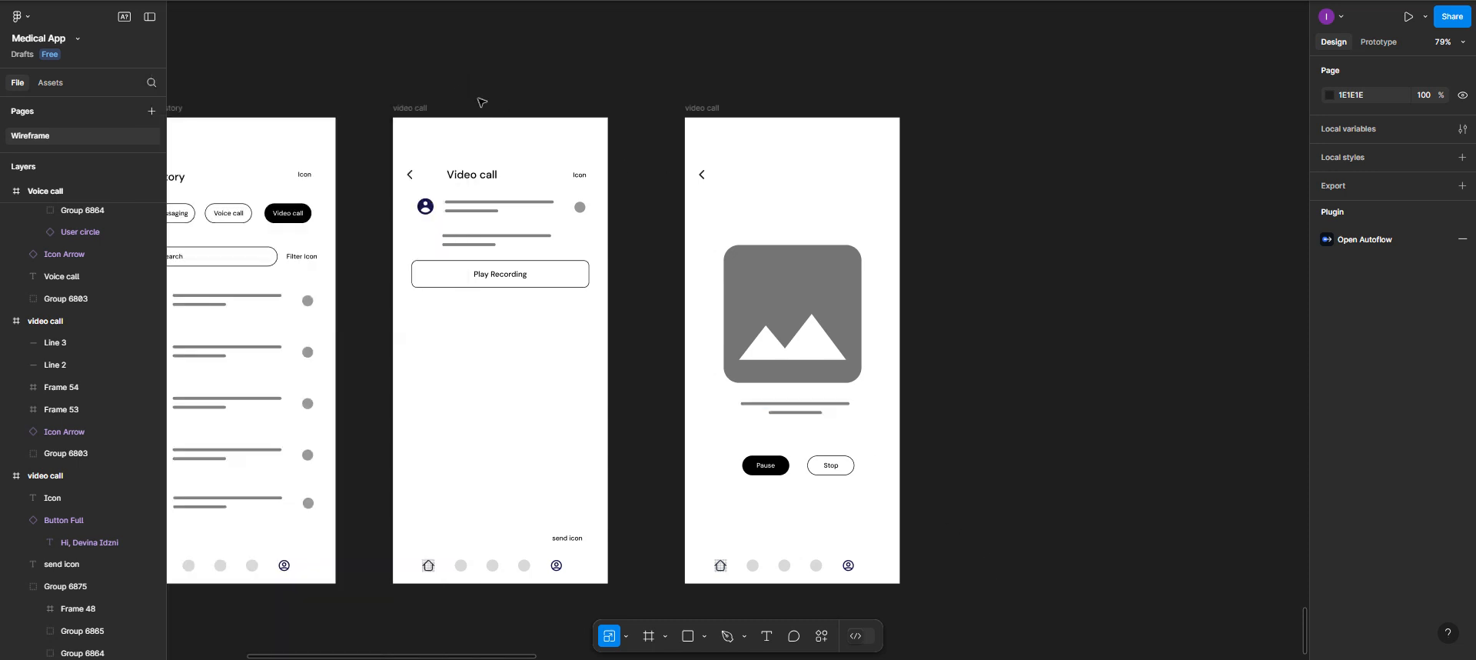
pyautogui.scroll(-1, 482, 102)
pyautogui.scroll(2, 469, 126)
pyautogui.scroll(-1, 468, 125)
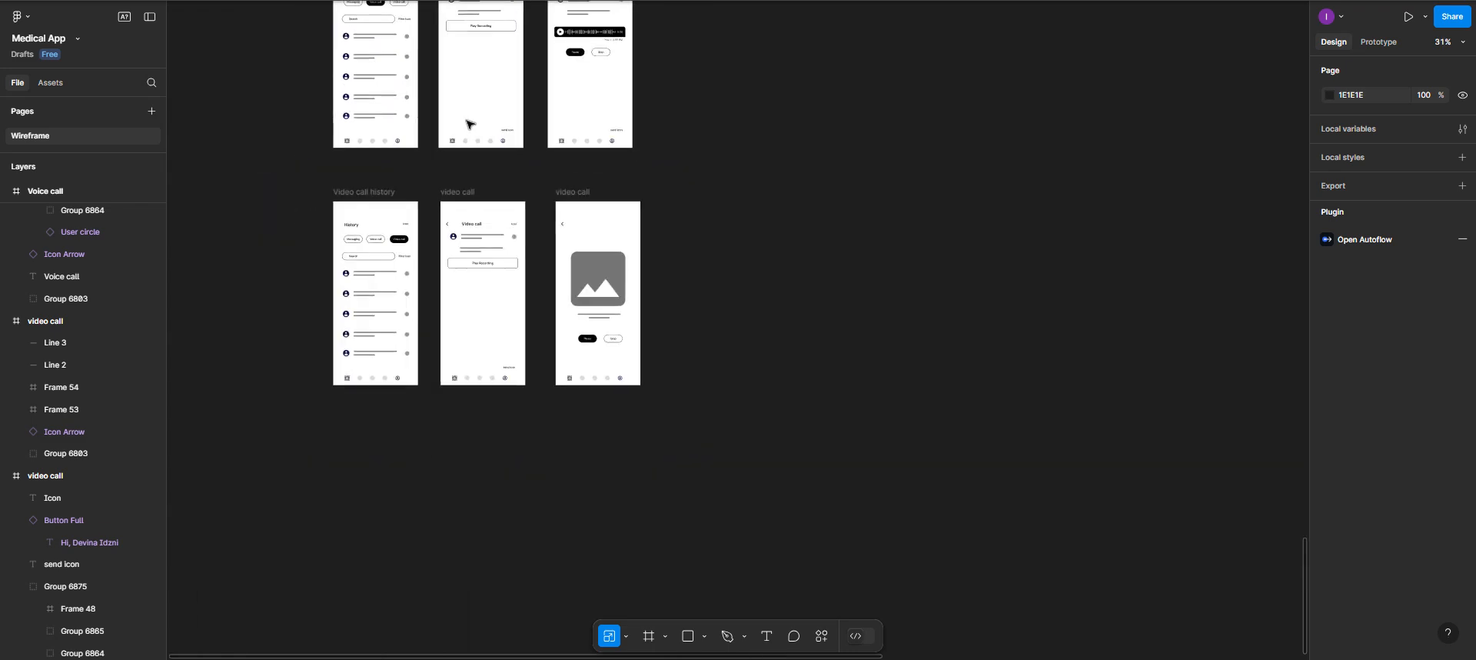
pyautogui.scroll(1, 471, 172)
pyautogui.scroll(1, 471, 173)
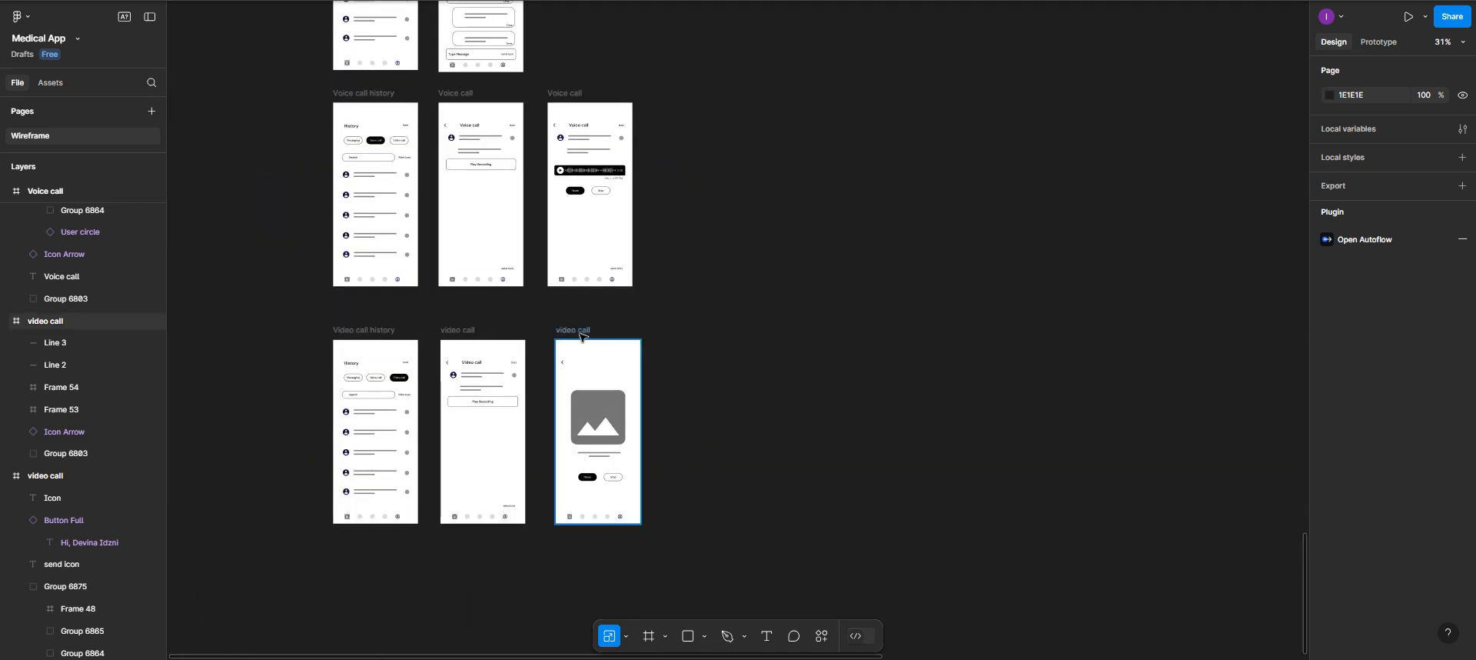
pyautogui.moveTo(579, 336); pyautogui.dragTo(569, 339)
pyautogui.click(717, 370)
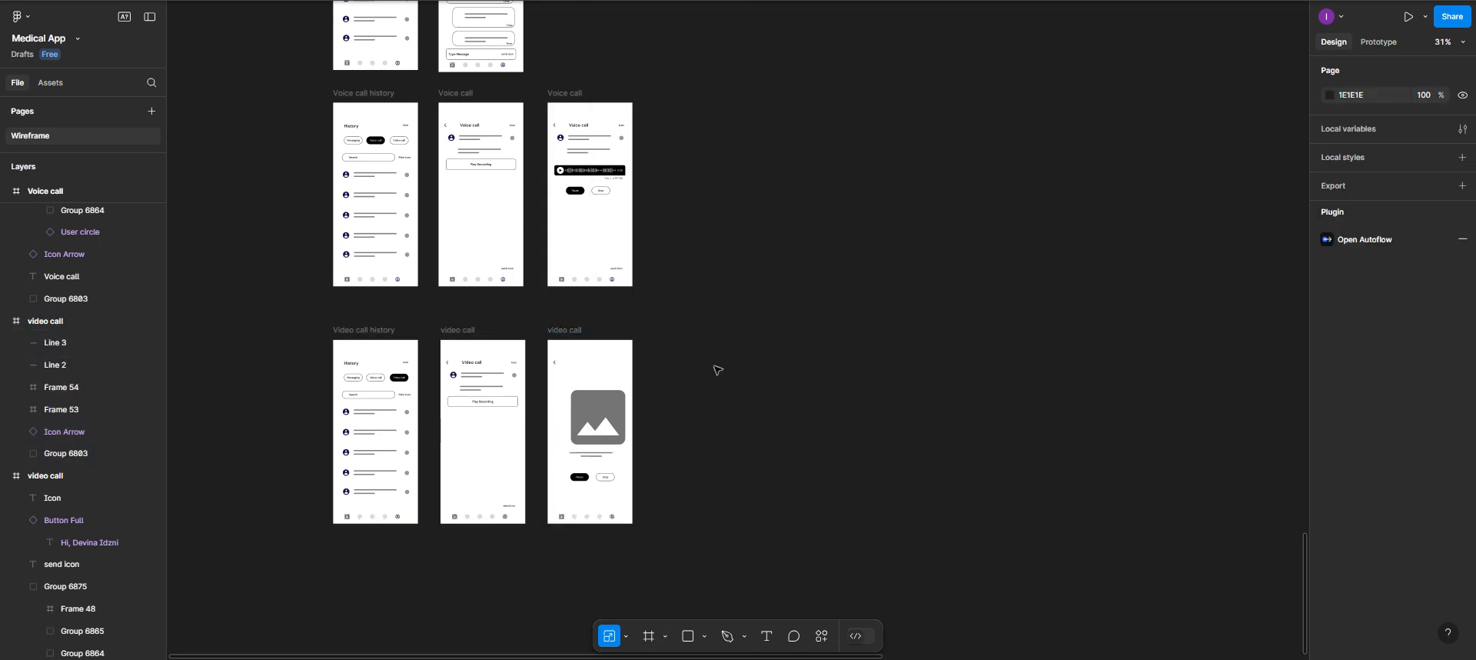
# Move the image icon back into place, centred above the two placeholder lines in the shifted video call frame.
pyautogui.scroll(3, 717, 369)
pyautogui.scroll(-1, 696, 373)
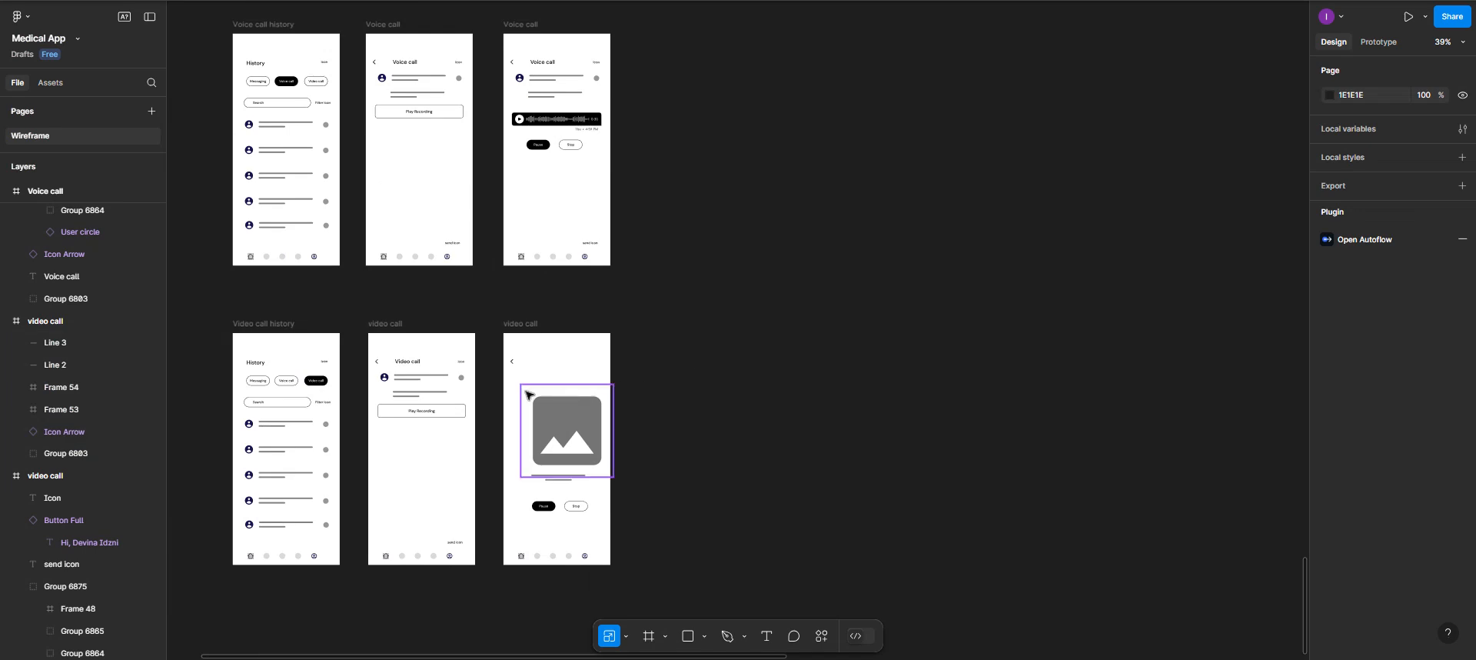
pyautogui.moveTo(558, 416)
pyautogui.mouseDown()
pyautogui.moveTo(537, 416)
pyautogui.moveTo(565, 414)
pyautogui.mouseUp()
pyautogui.click(680, 403)
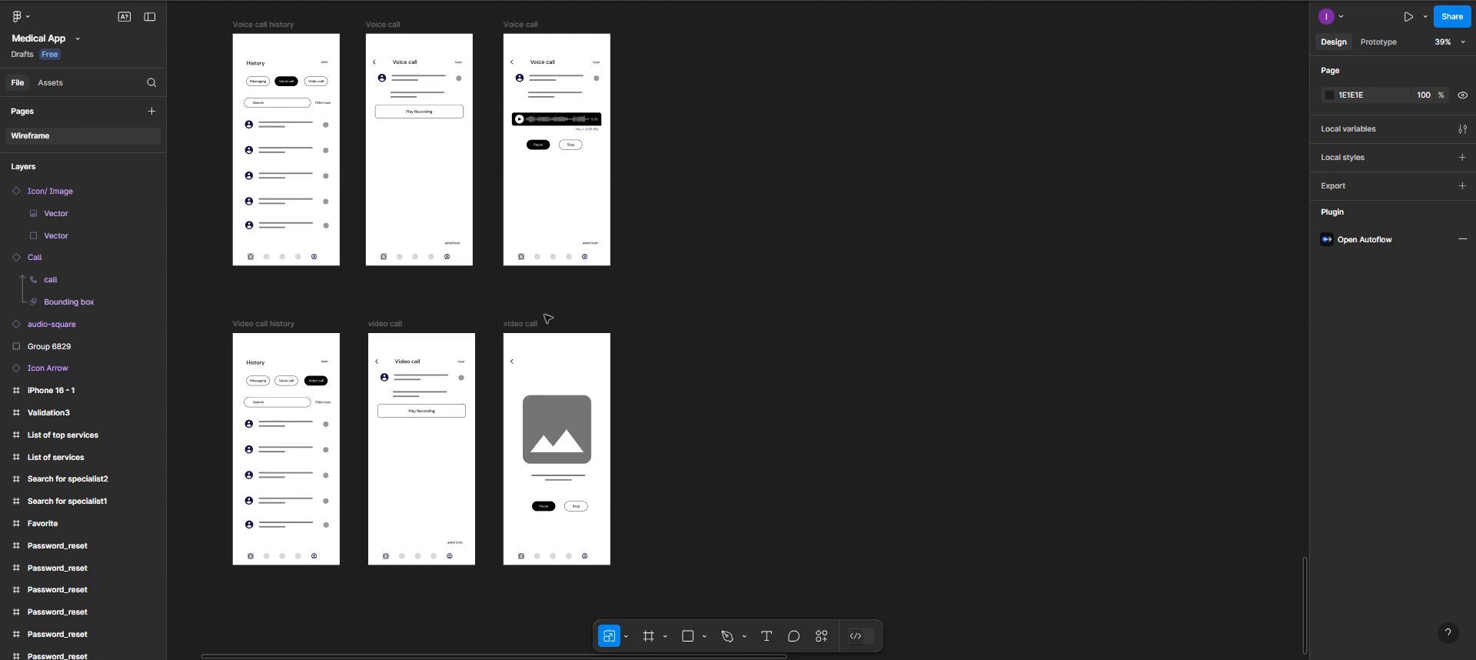
# Delete the send icon labels from both Voice call frames.
pyautogui.hotkey('shift', '0')
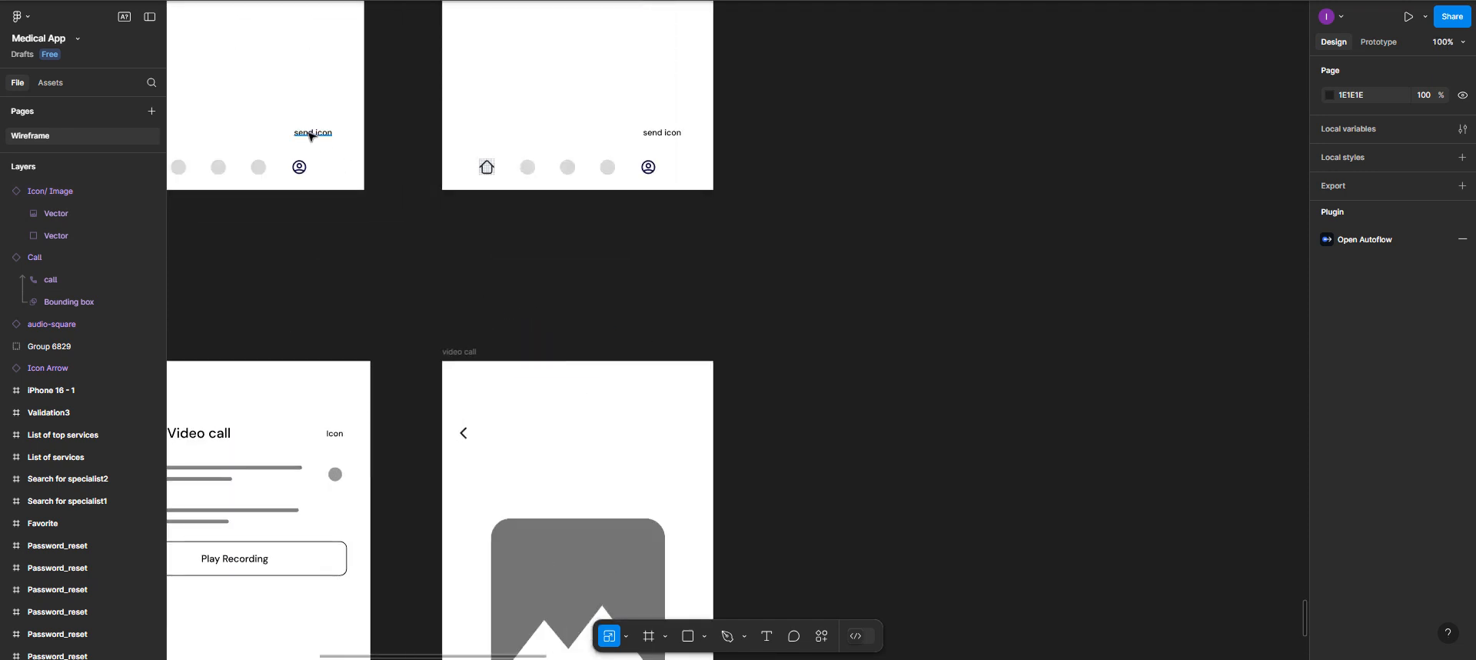
pyautogui.click(311, 137)
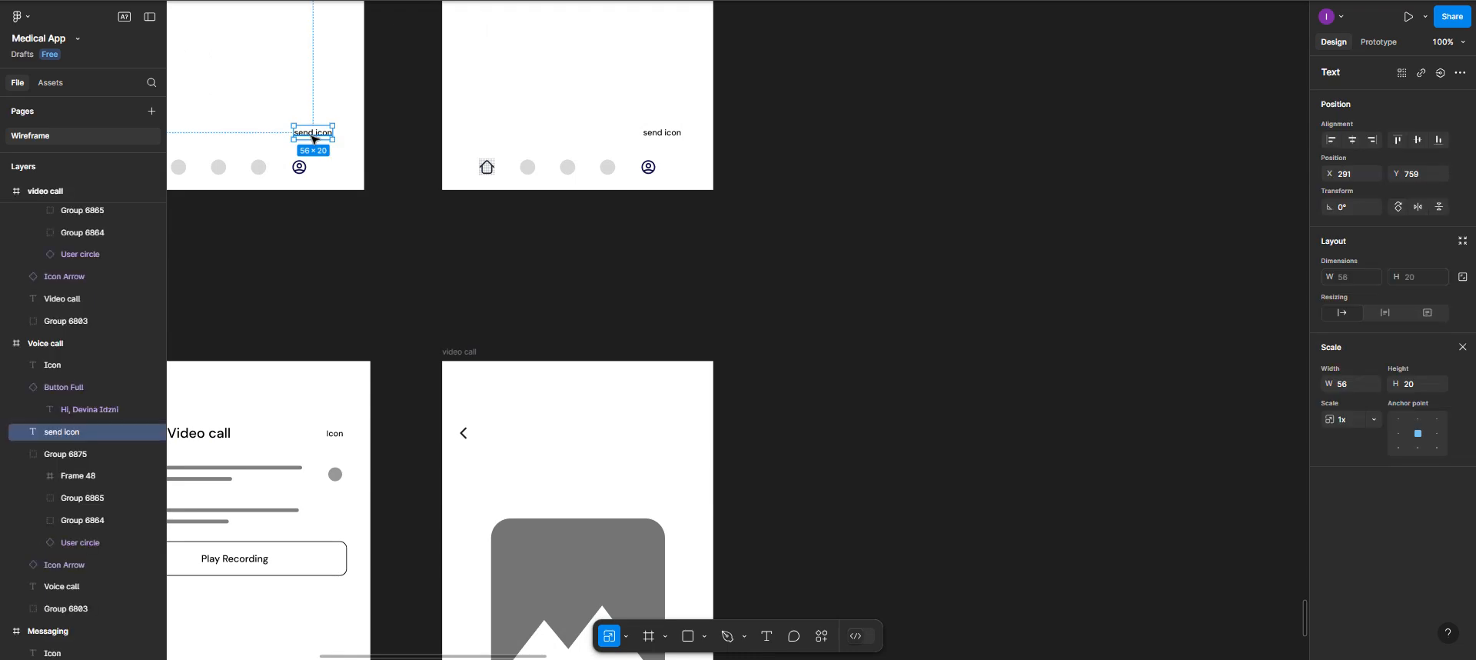
pyautogui.press('Delete')
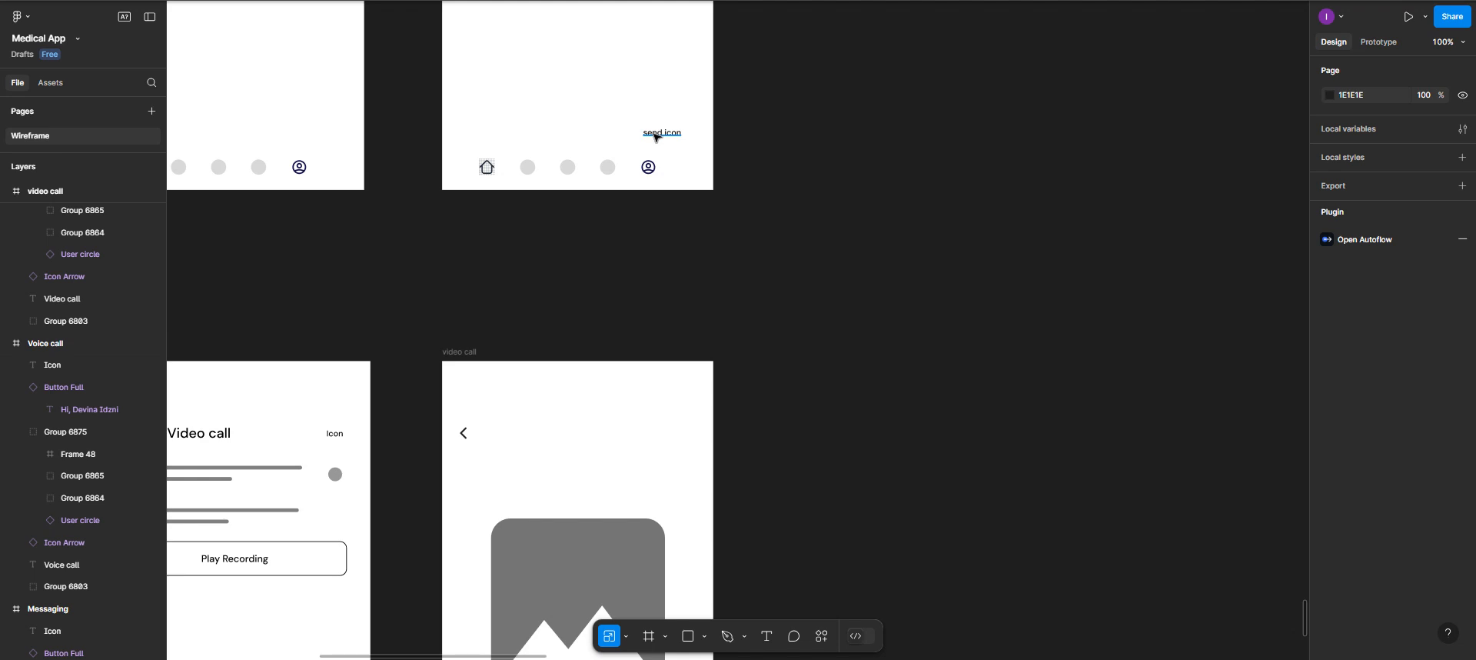
pyautogui.click(656, 138)
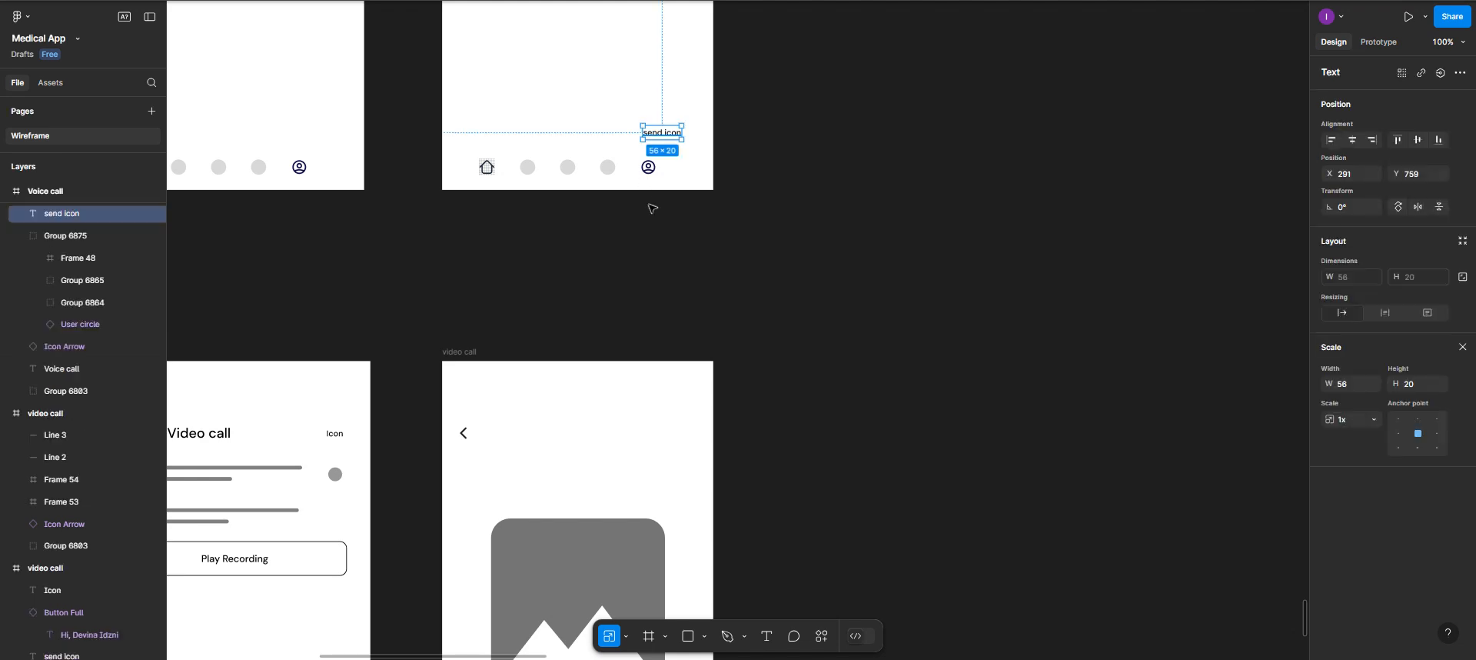
pyautogui.press('Delete')
# Review all wireframe rows on the page, from the launch and sign-up screens down to the video call history screens.
pyautogui.hotkey('ctrl', '-')
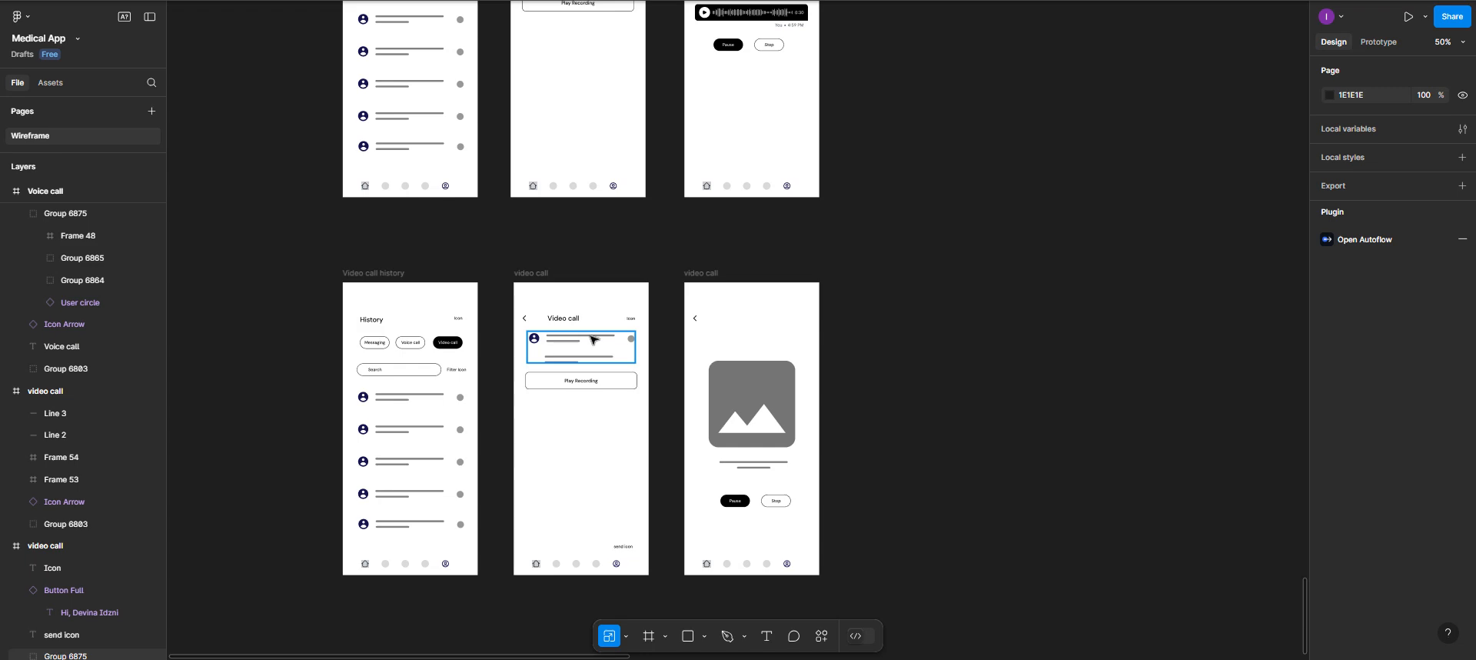
pyautogui.scroll(-1, 592, 339)
pyautogui.scroll(10, 592, 338)
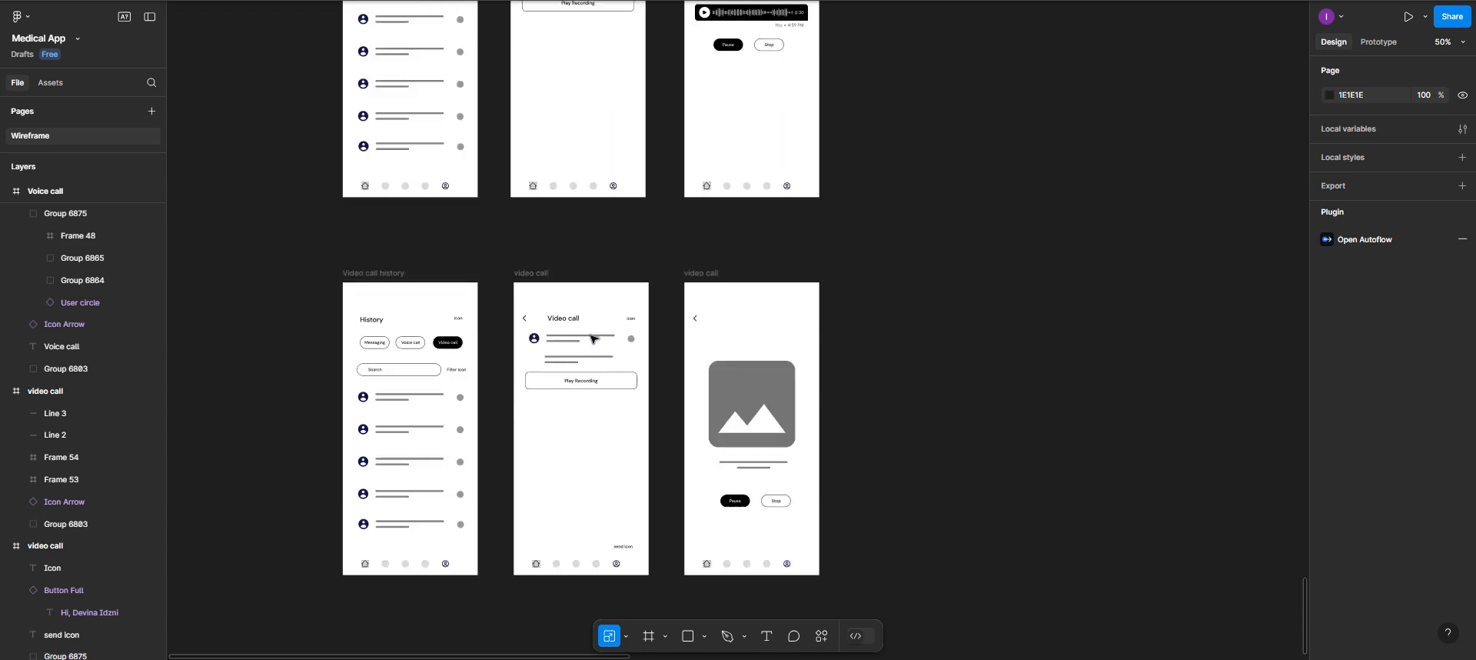
pyautogui.scroll(15, 592, 338)
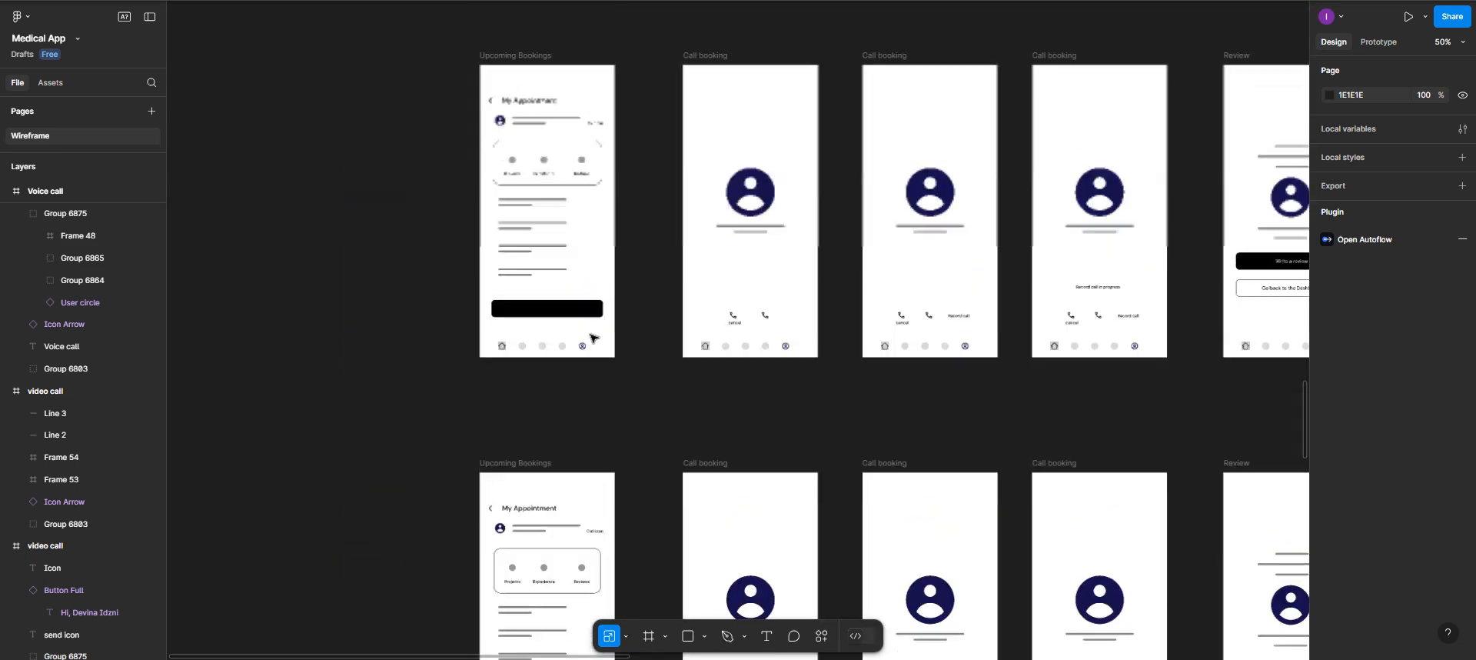
pyautogui.scroll(15, 592, 337)
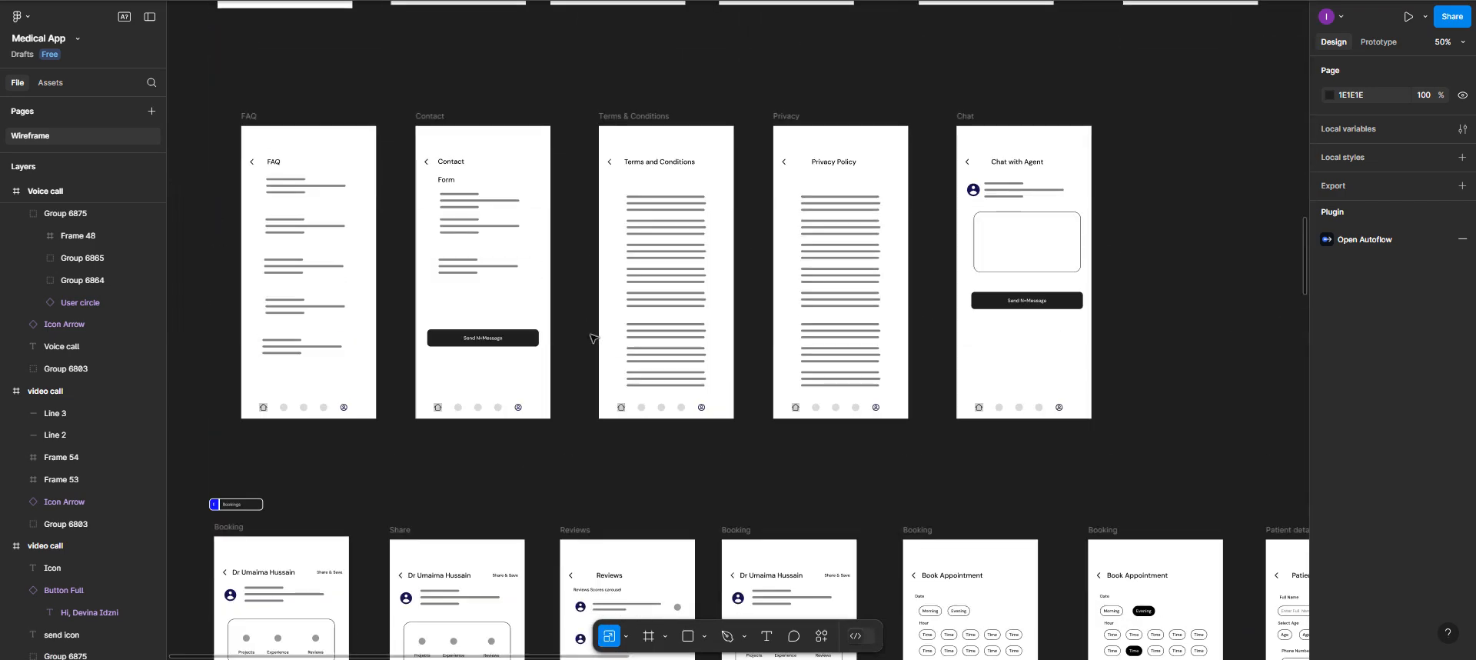
pyautogui.scroll(5, 592, 336)
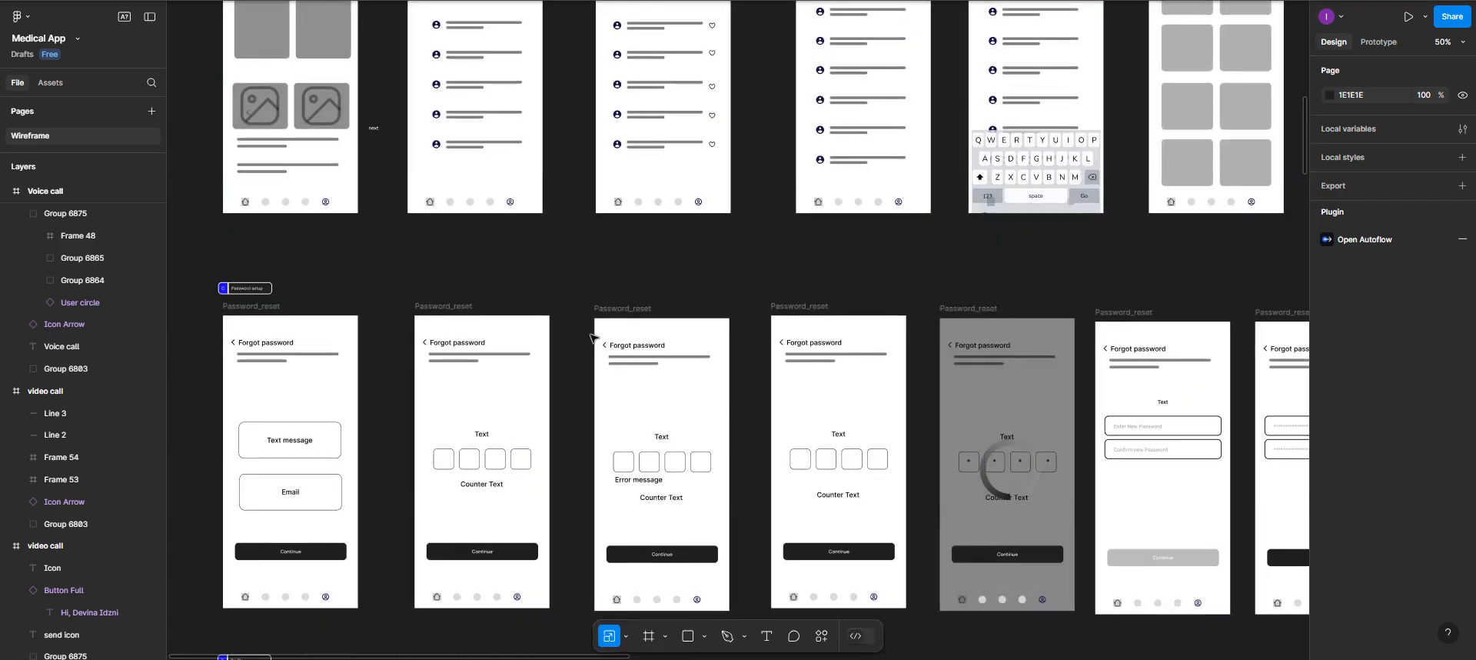
pyautogui.press('-')
pyautogui.scroll(8, 592, 336)
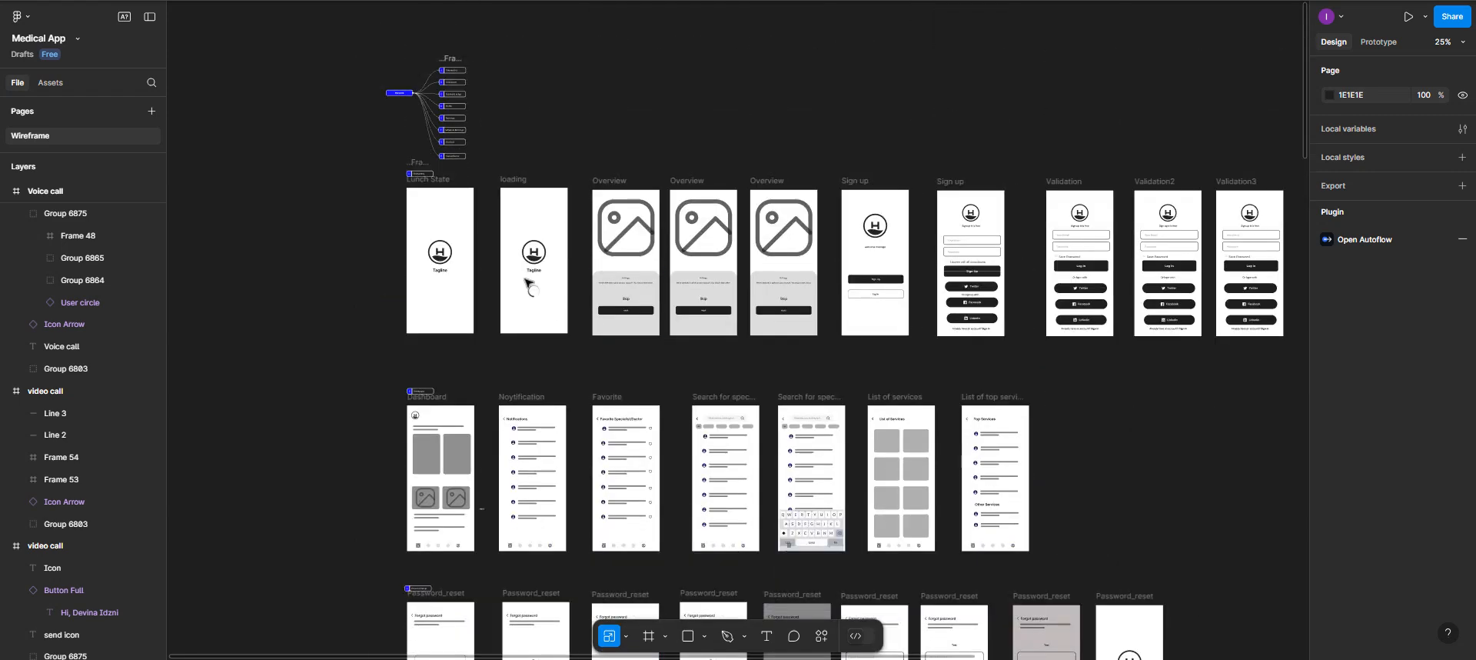
pyautogui.scroll(-15, 413, 174)
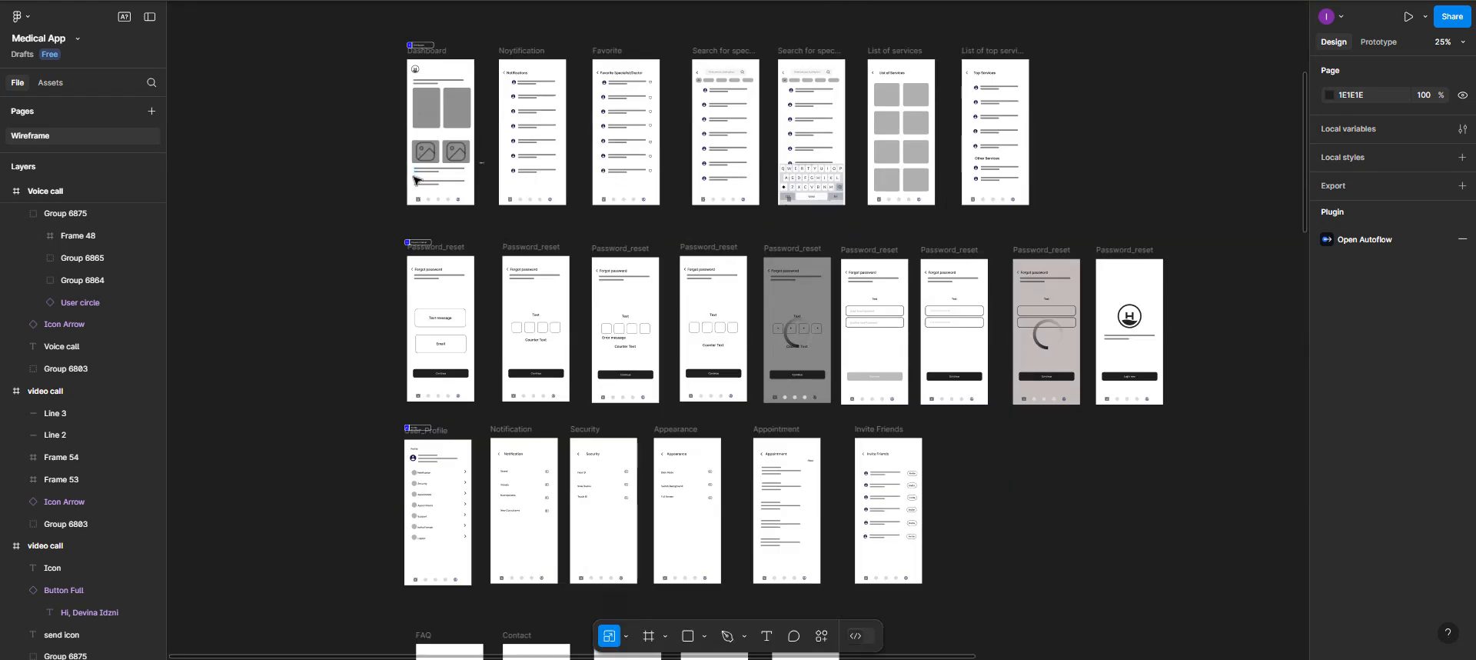
pyautogui.scroll(-15, 421, 191)
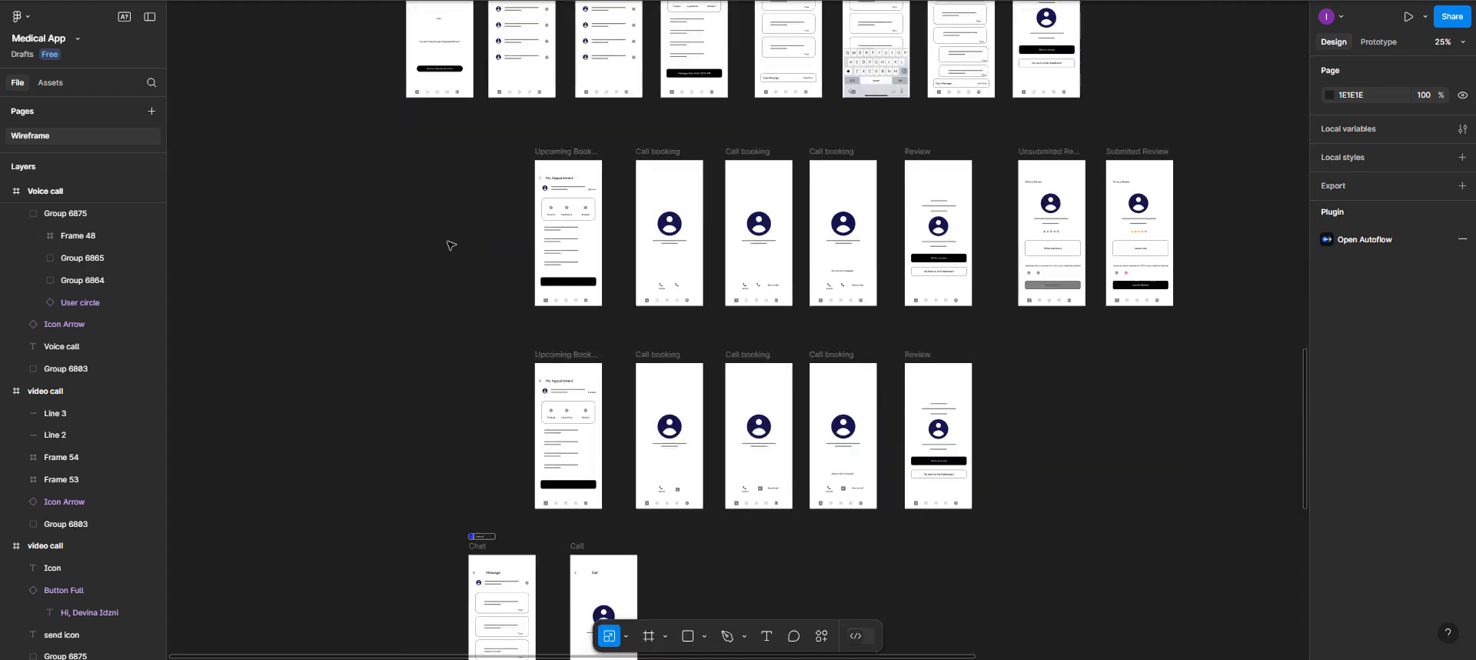
pyautogui.scroll(-4, 499, 415)
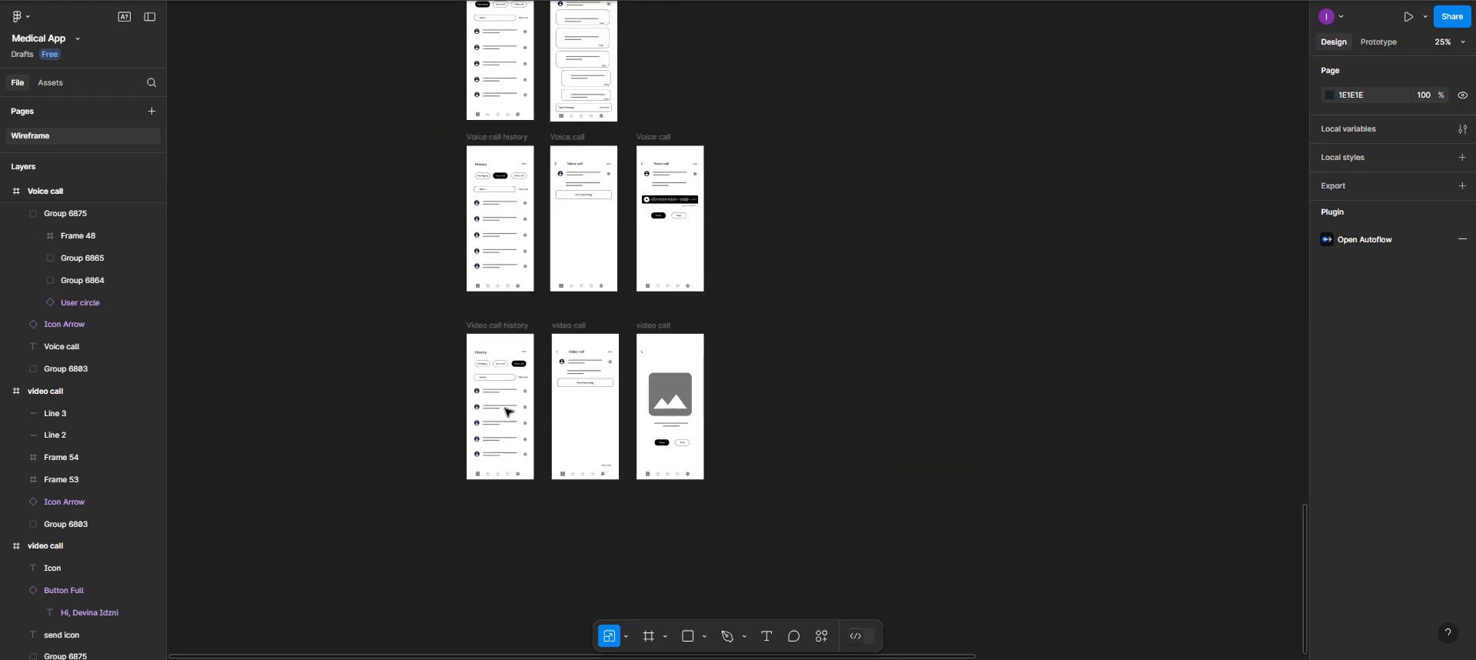
pyautogui.scroll(11, 507, 407)
pyautogui.scroll(12, 512, 400)
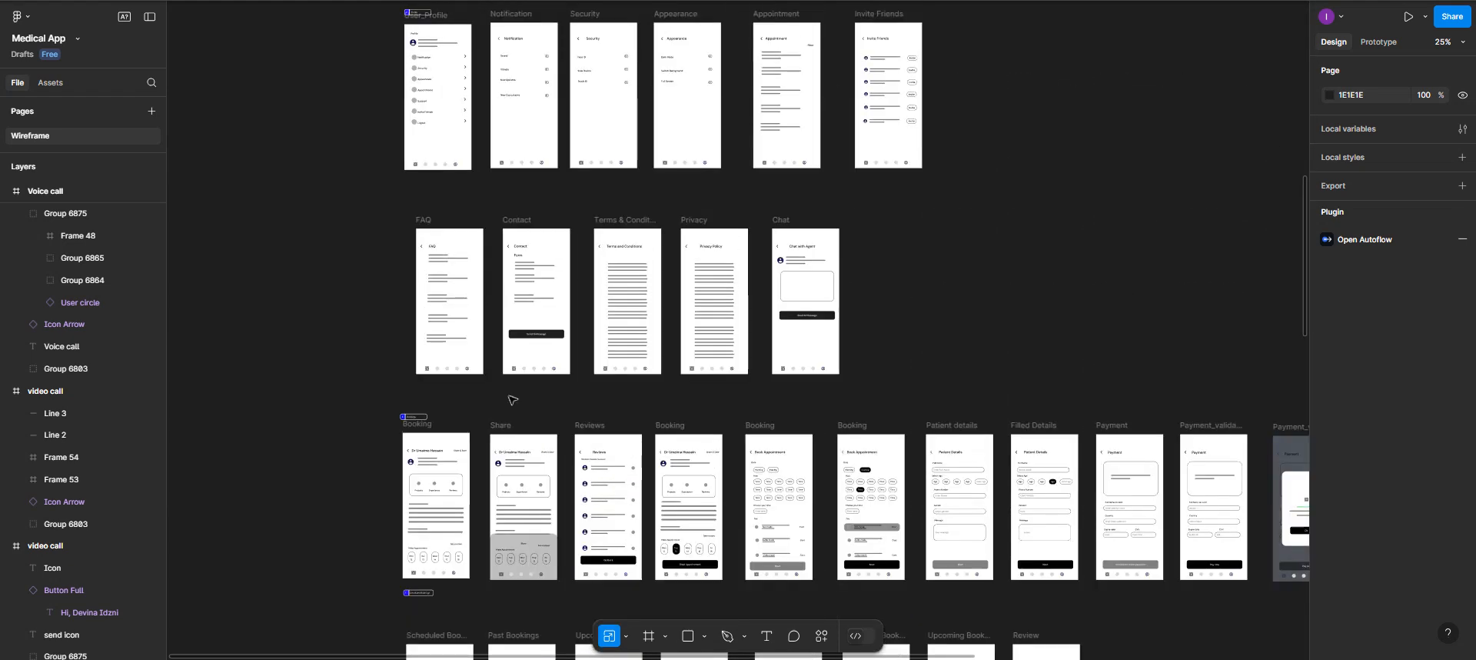
pyautogui.scroll(6, 510, 393)
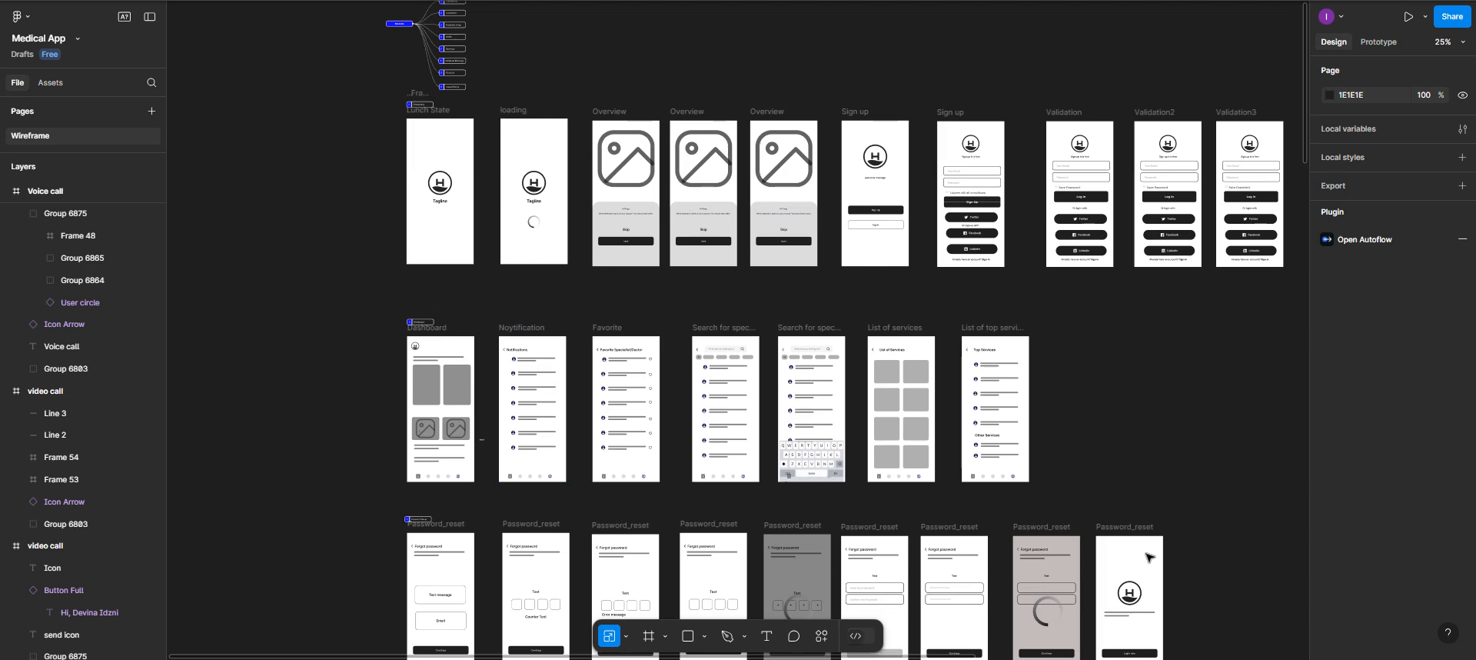
pyautogui.click(1296, 657)
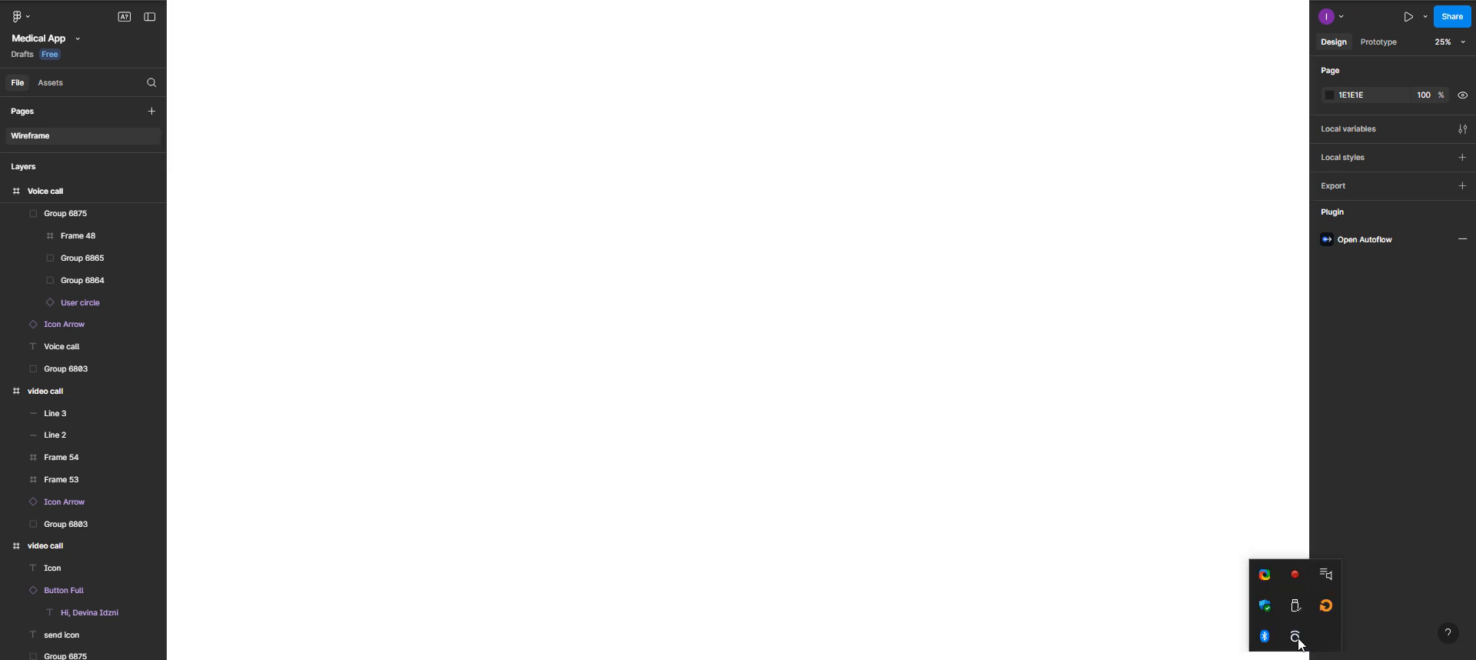